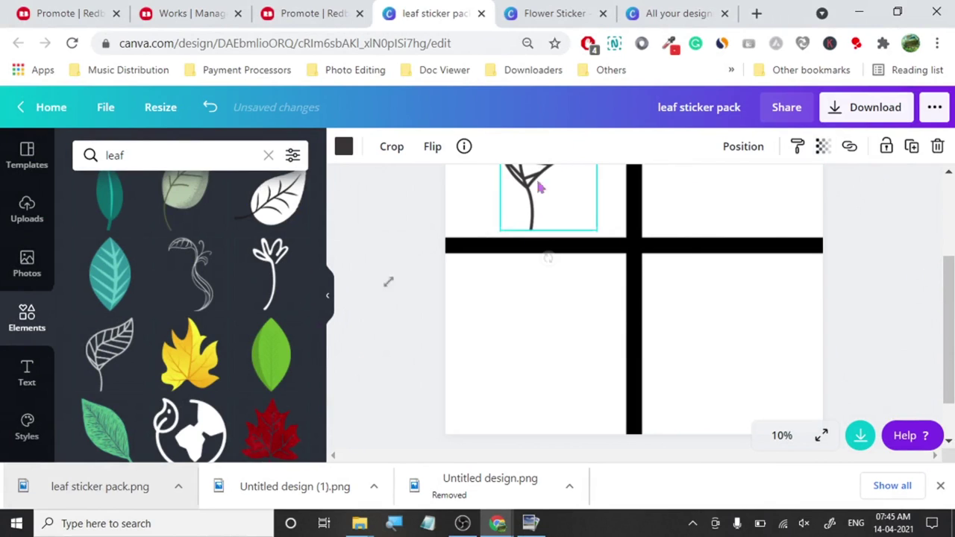
# Place the yellow maple leaf in the grid's upper-right quarter, the plain green leaf lower left, and the outlined teal-green leaf lower right.
pyautogui.moveTo(172, 366); pyautogui.dragTo(727, 161)
pyautogui.click(269, 351)
pyautogui.moveTo(664, 237); pyautogui.dragTo(542, 316)
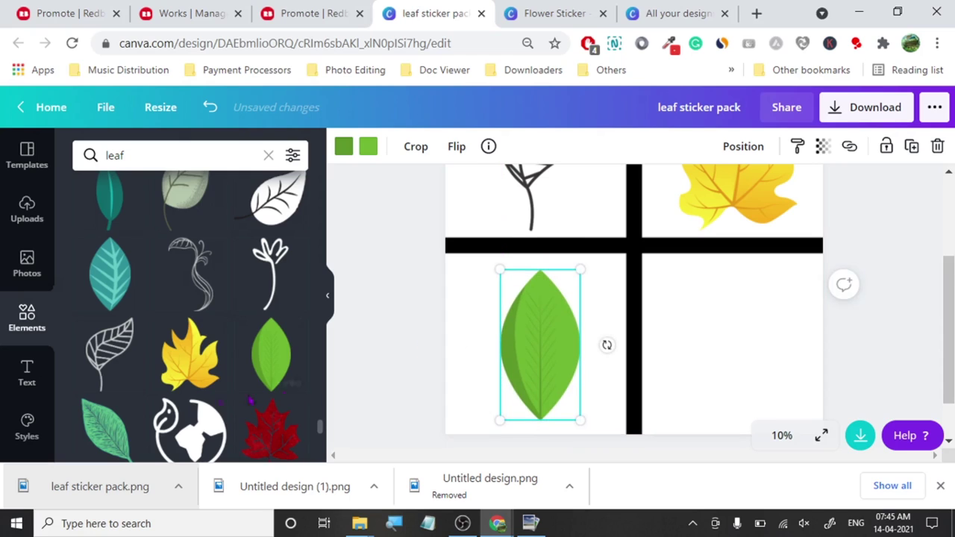
pyautogui.click(112, 425)
pyautogui.moveTo(618, 266); pyautogui.dragTo(722, 359)
# Hide the black cross divider by setting its transparency value to 0.
pyautogui.click(620, 247)
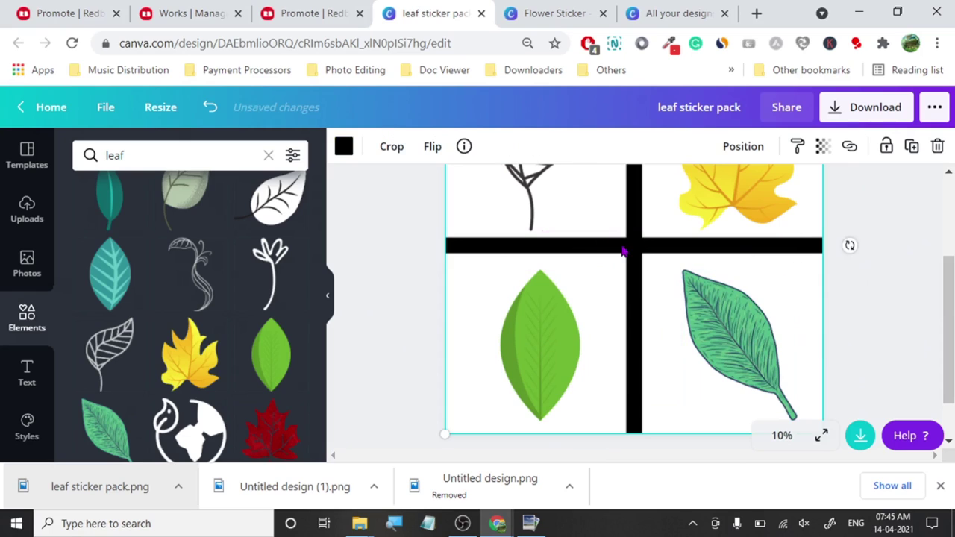
pyautogui.click(823, 146)
pyautogui.moveTo(750, 189); pyautogui.dragTo(650, 194)
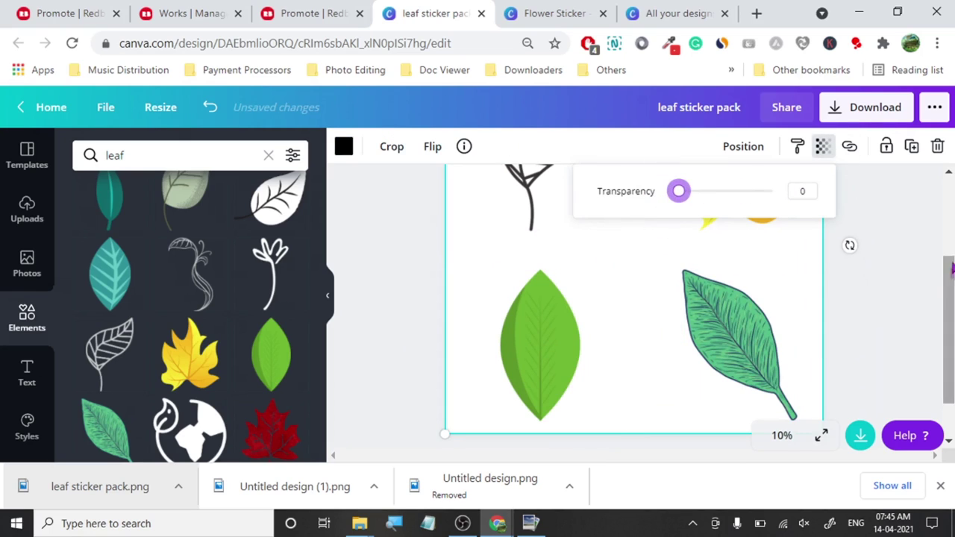
pyautogui.click(919, 237)
# Download the design as a PNG with a transparent background at size 1.5 (7500 × 7500 px).
pyautogui.click(866, 107)
pyautogui.click(746, 299)
pyautogui.moveTo(776, 248); pyautogui.dragTo(799, 248)
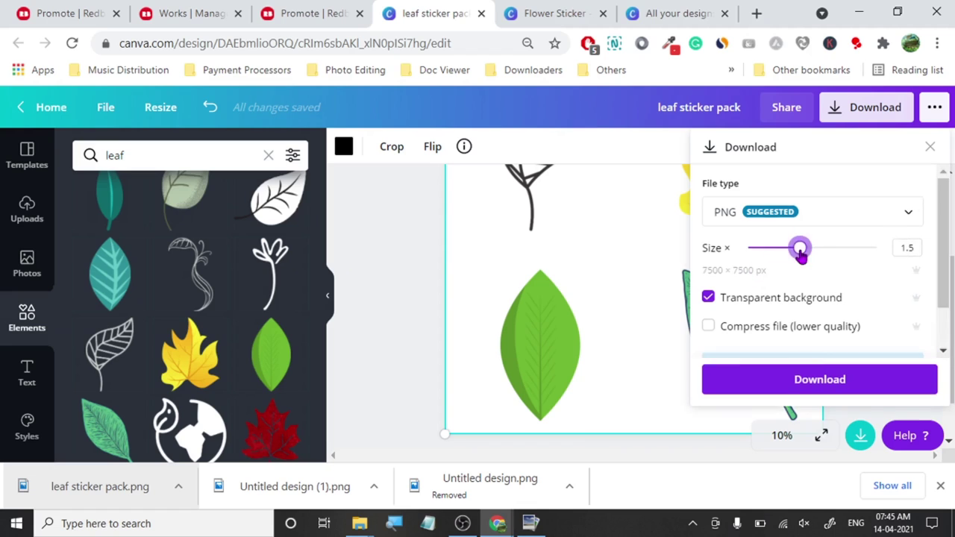
pyautogui.click(818, 380)
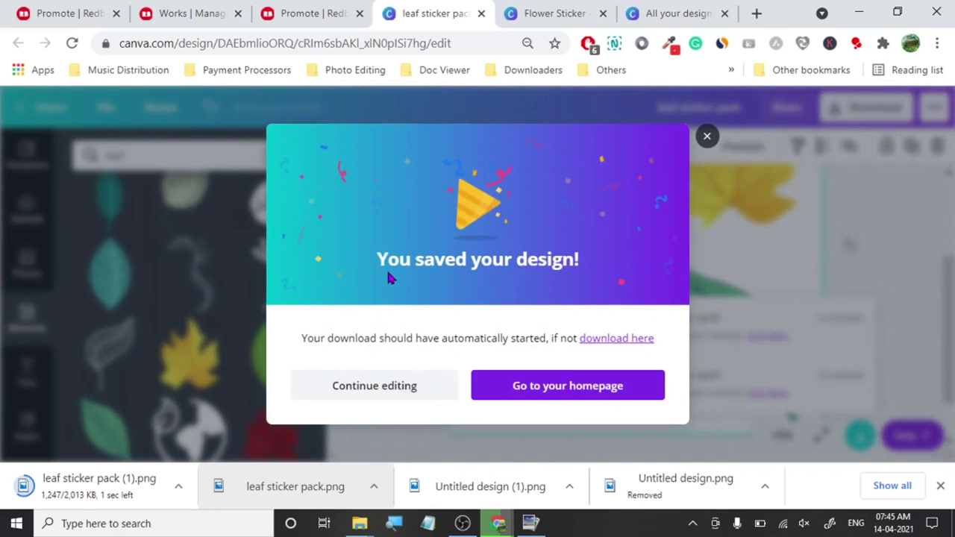
# Open the downloaded leaf sticker pack (1).png in PhotoPad and close the previous leaf sticker image.
pyautogui.moveTo(66, 489); pyautogui.dragTo(205, 333)
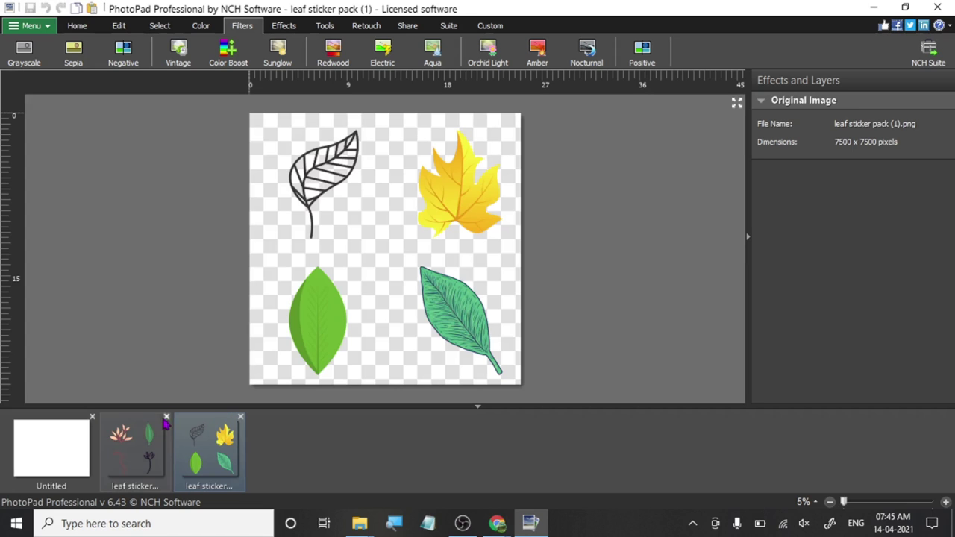
pyautogui.click(167, 417)
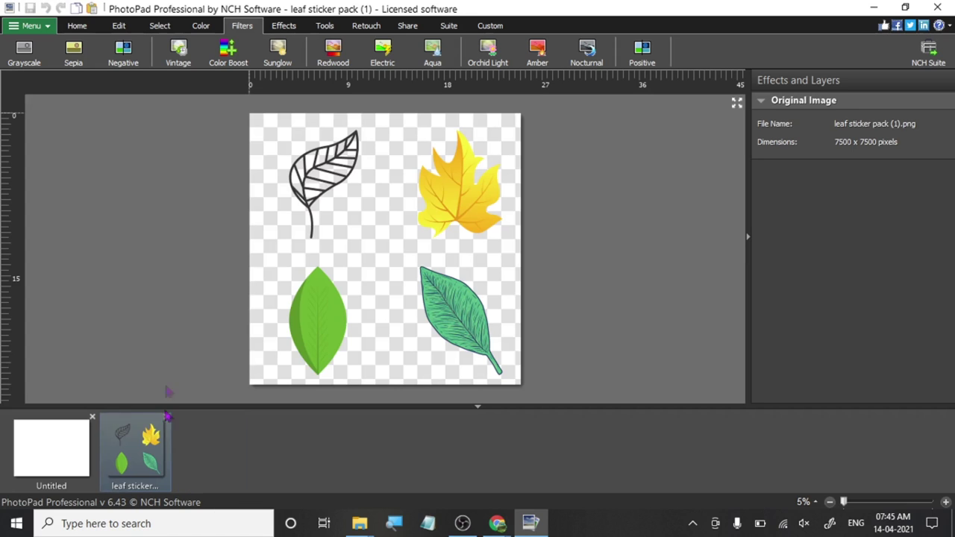
# Apply the Amber filter to the leaf sticker image and save it.
pyautogui.click(540, 56)
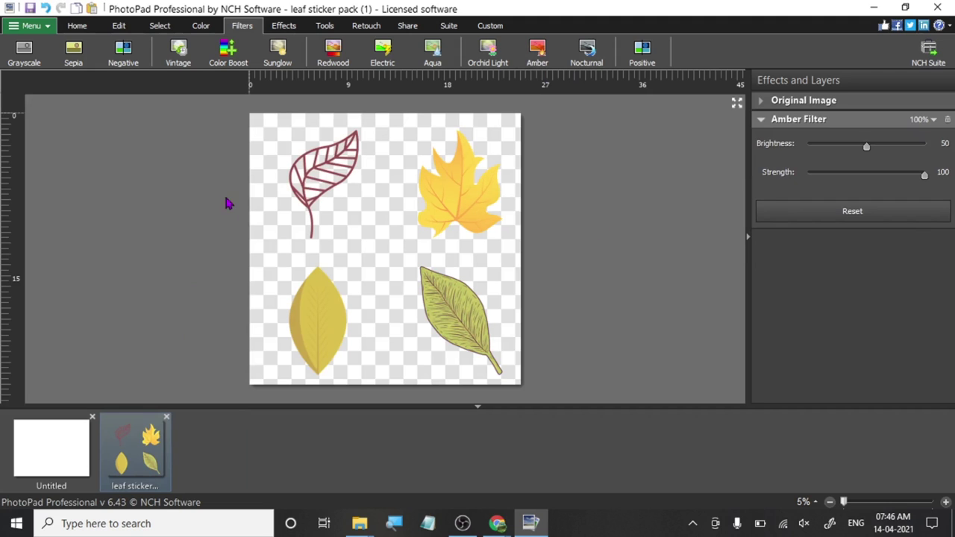
pyautogui.click(30, 9)
pyautogui.click(444, 266)
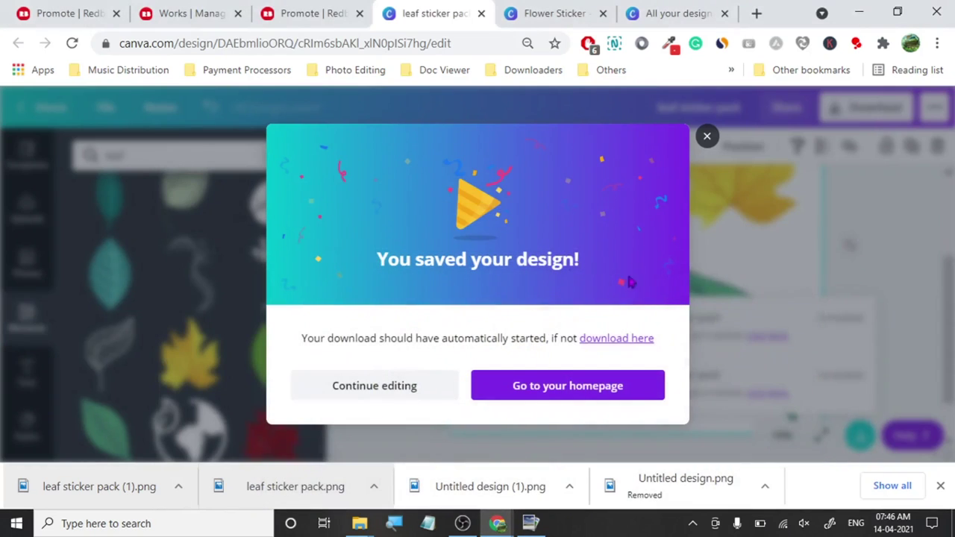
# Switch to the Redbubble works page and open a copy of the Leaves Pack work's settings in a new tab.
pyautogui.click(194, 9)
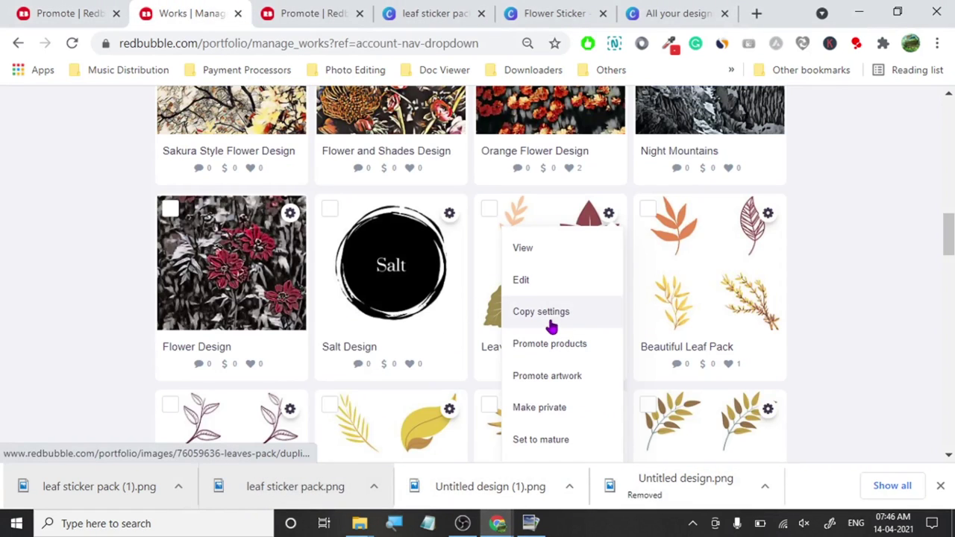
pyautogui.rightClick(549, 324)
pyautogui.click(571, 68)
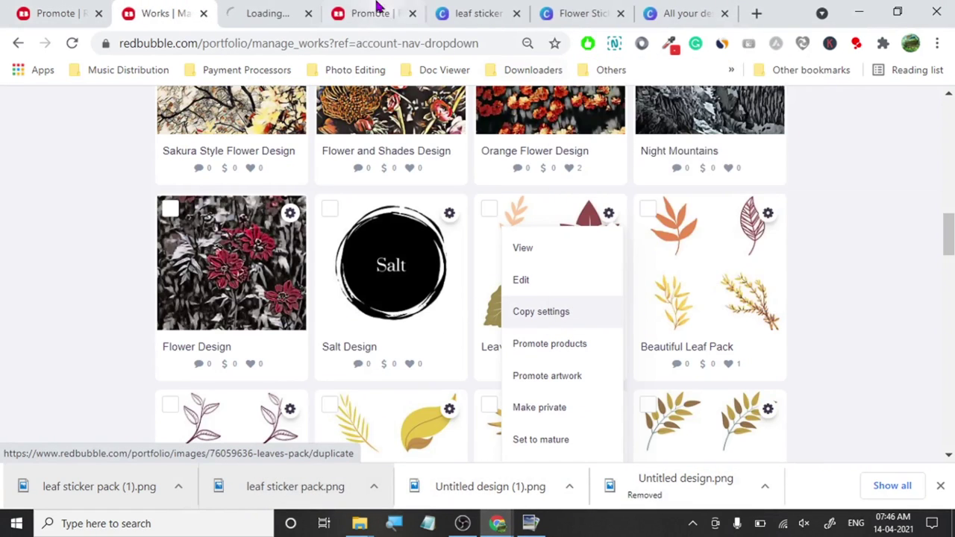
pyautogui.click(266, 12)
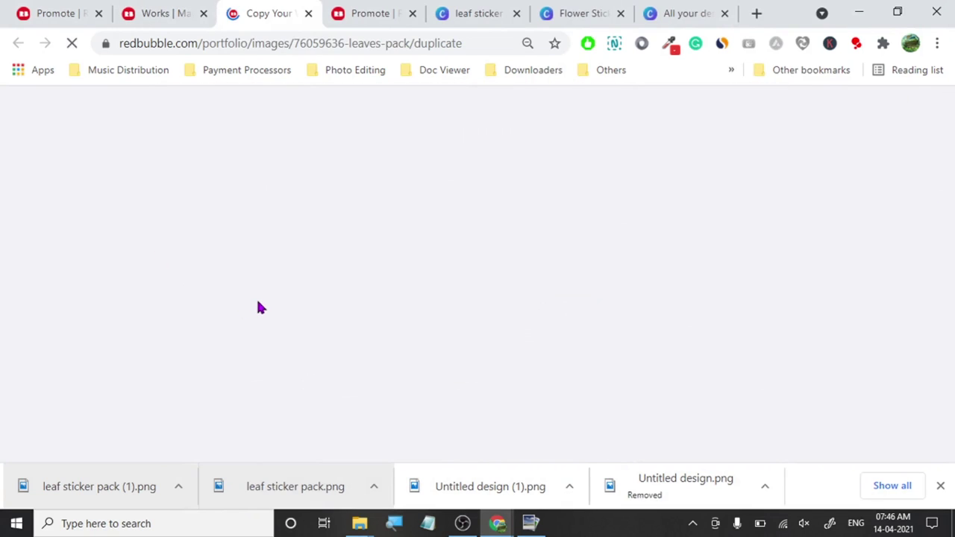
# Replace all images with leaf sticker pack (1), deleting the old leaf sticker pack and Untitled design (1) files from Downloads.
pyautogui.scroll(-1, 185, 388)
pyautogui.scroll(-4, 168, 366)
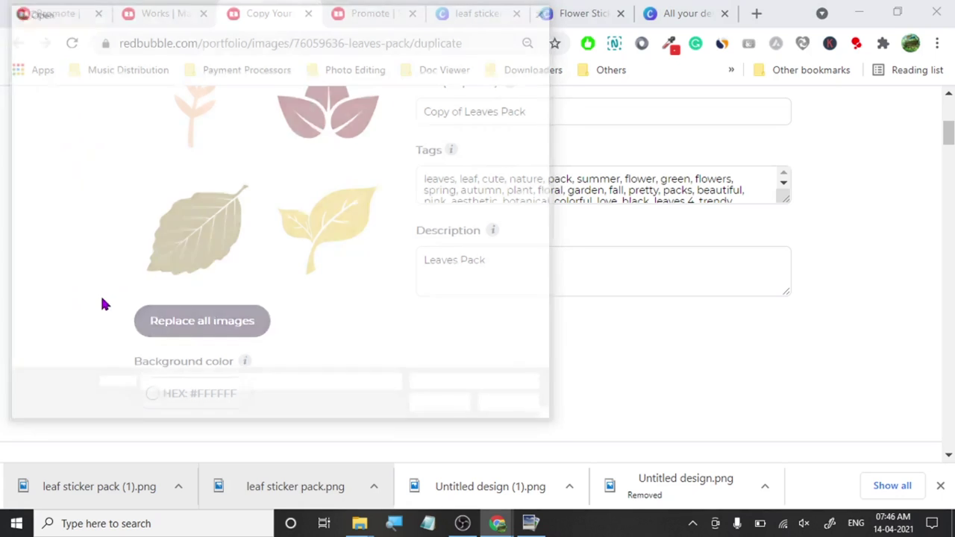
pyautogui.click(172, 321)
pyautogui.click(165, 146)
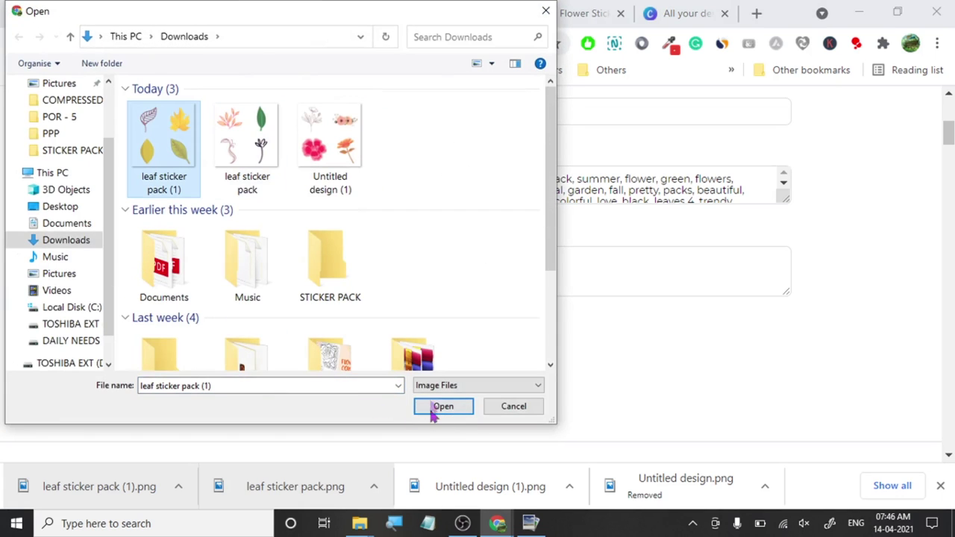
pyautogui.click(330, 149)
pyautogui.press('Delete')
pyautogui.press('Delete')
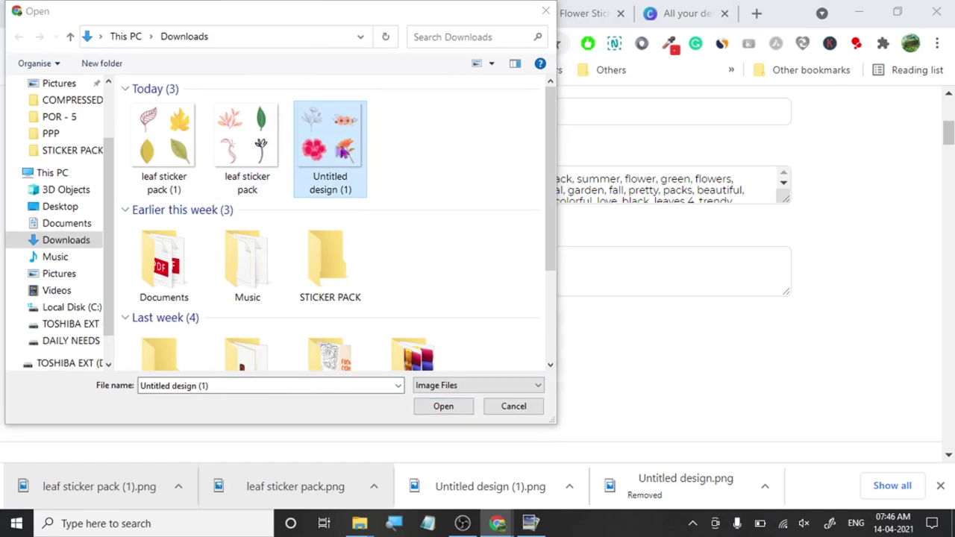
pyautogui.click(153, 149)
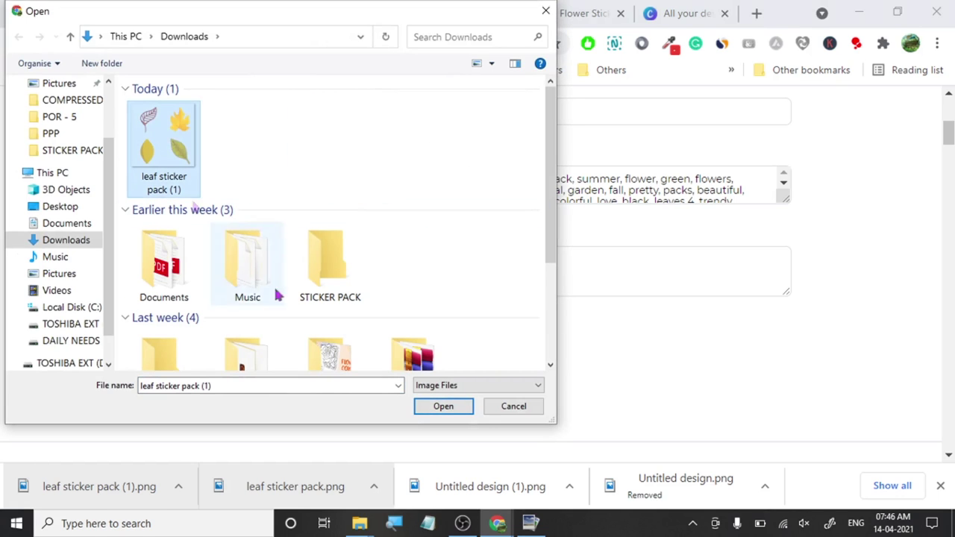
pyautogui.click(444, 406)
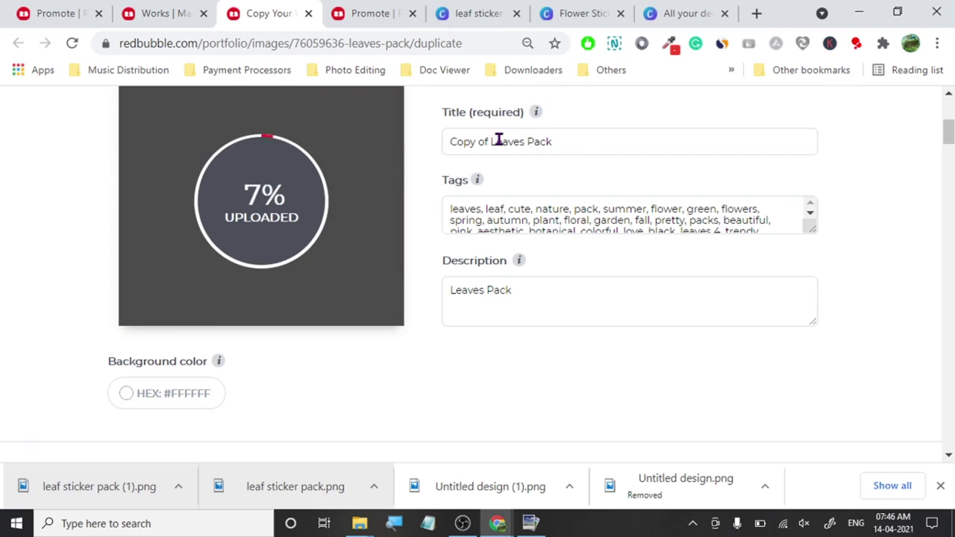
# Change the copied work's title to "Leaf Pack".
pyautogui.click(492, 142)
pyautogui.press('BackSpace')
pyautogui.press('BackSpace')
pyautogui.press('BackSpace')
pyautogui.press('BackSpace')
pyautogui.press('BackSpace')
pyautogui.press('BackSpace')
pyautogui.press('BackSpace')
pyautogui.press('BackSpace')
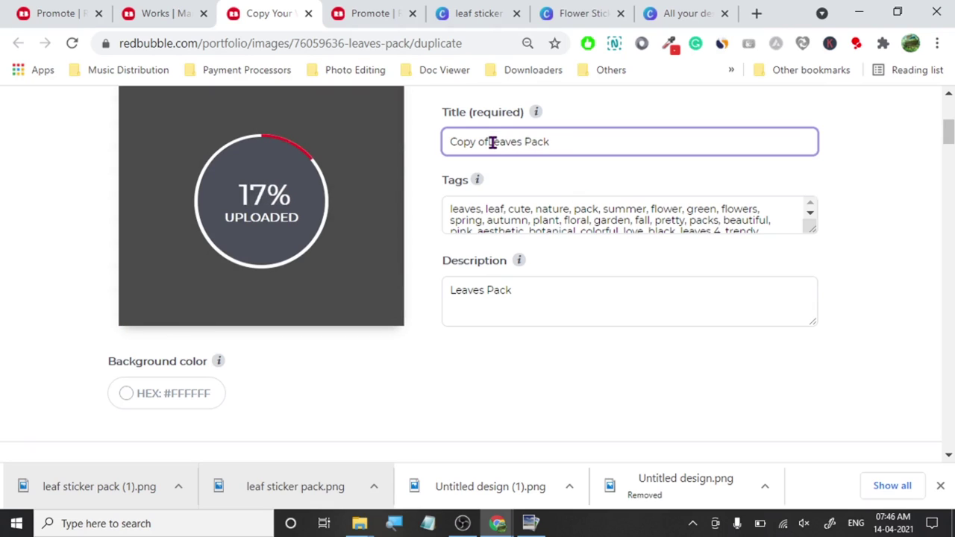
pyautogui.click(483, 144)
pyautogui.press('BackSpace')
pyautogui.press('BackSpace')
pyautogui.press('BackSpace')
pyautogui.write('f')
# Change the work's description to "Leaf Pack" and look over the product previews.
pyautogui.click(489, 291)
pyautogui.doubleClick(491, 291)
pyautogui.click(485, 291)
pyautogui.press('BackSpace')
pyautogui.press('BackSpace')
pyautogui.press('BackSpace')
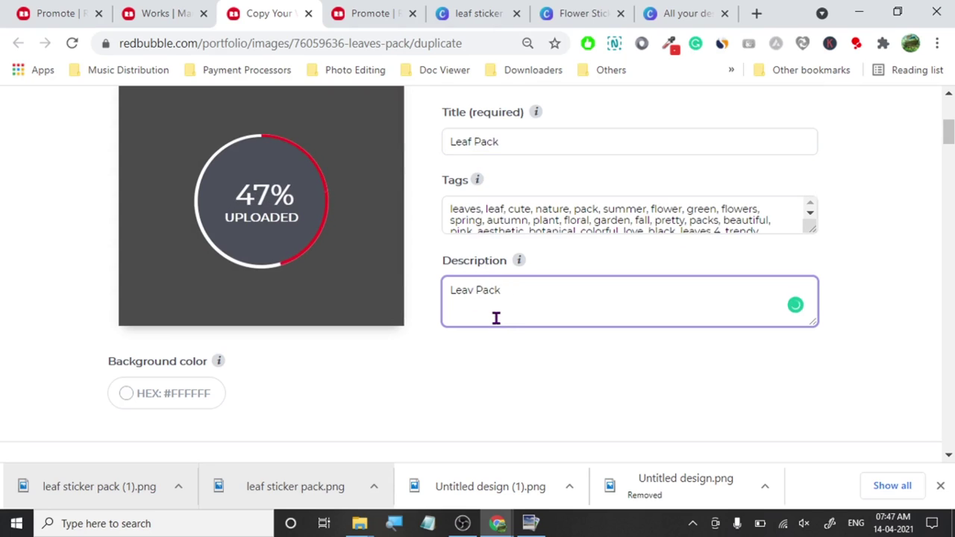
pyautogui.write('f')
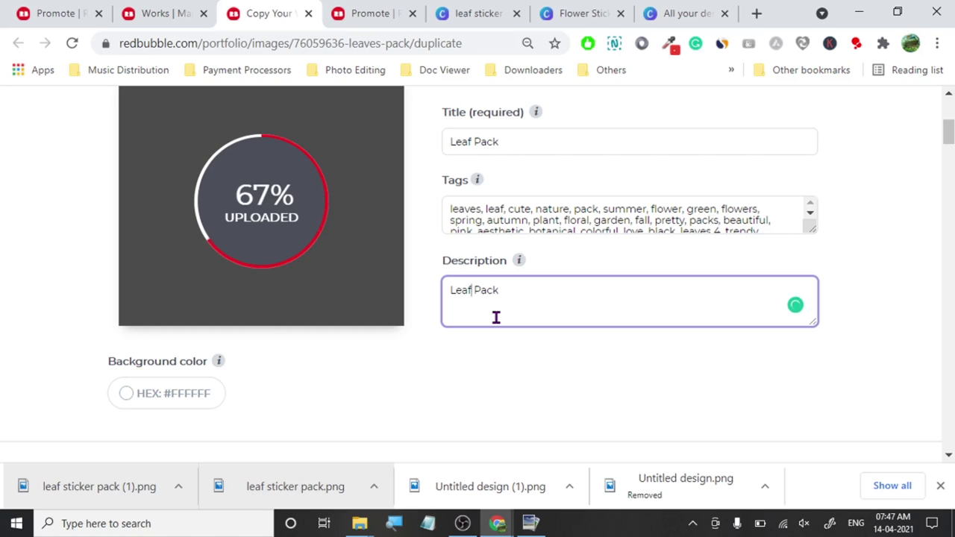
pyautogui.scroll(-5, 461, 291)
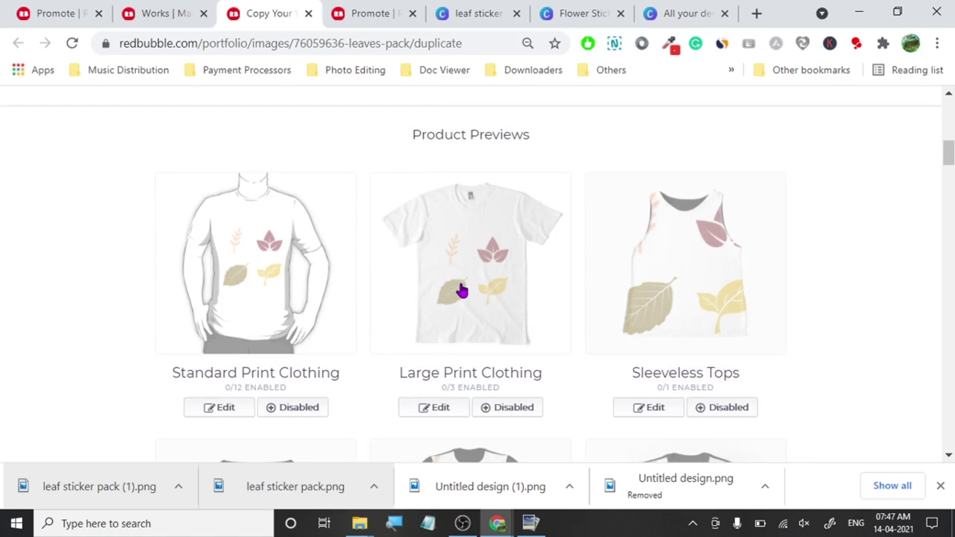
pyautogui.scroll(5, 461, 291)
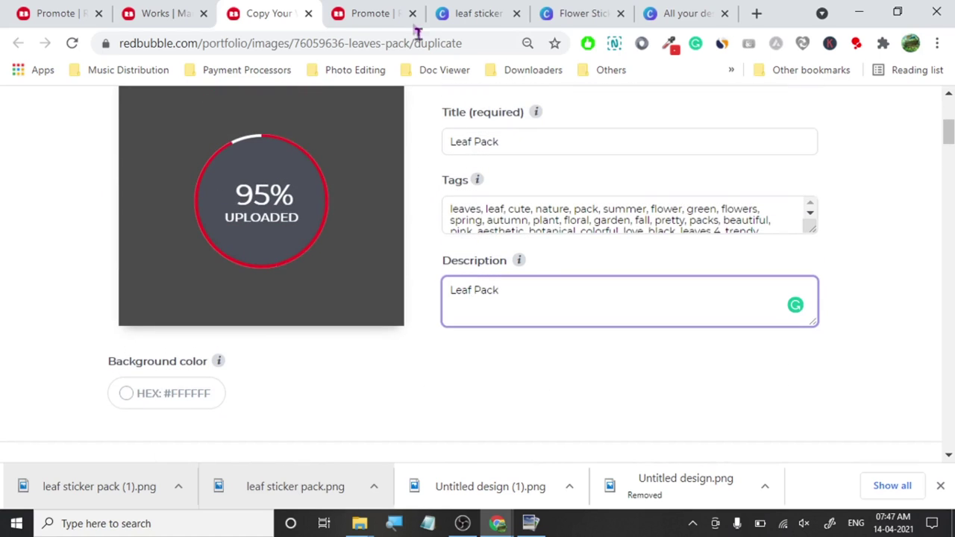
# Return to the leaf sticker pack design in Canva and delete all four leaves from it.
pyautogui.click(376, 9)
pyautogui.click(462, 16)
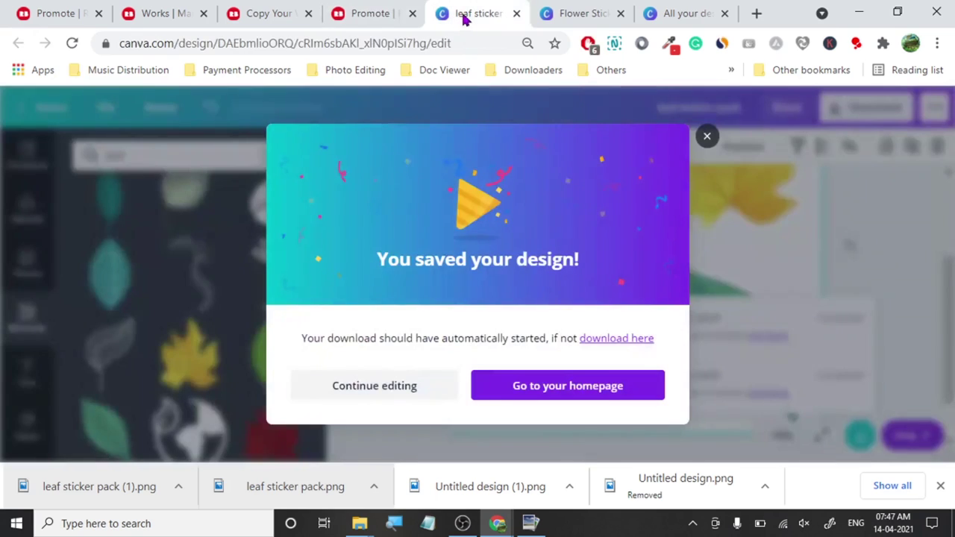
pyautogui.click(706, 134)
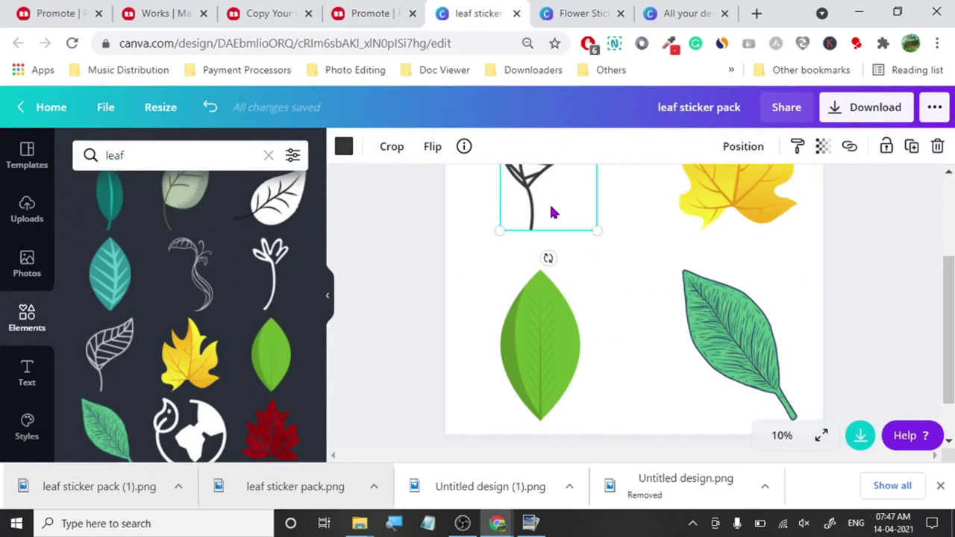
pyautogui.press('Delete')
pyautogui.click(713, 202)
pyautogui.press('Delete')
pyautogui.click(554, 341)
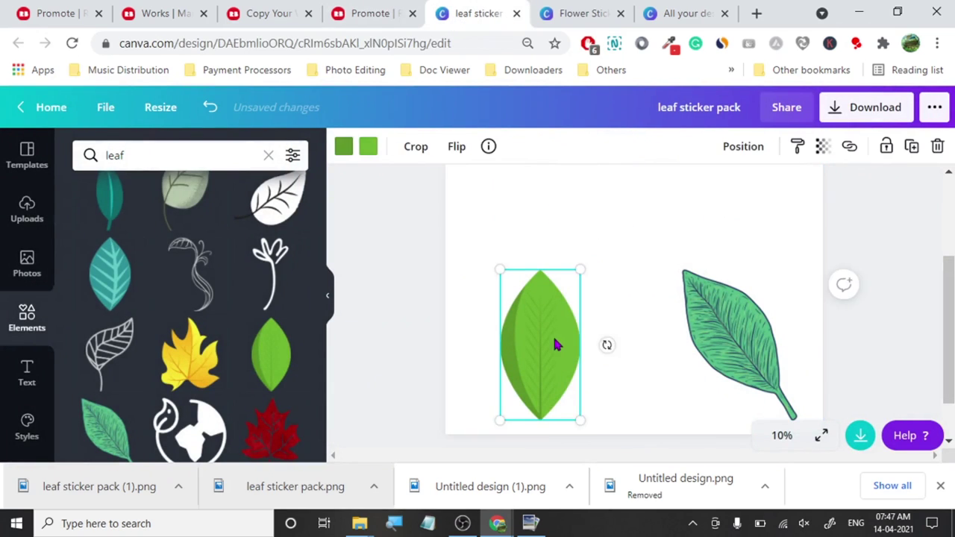
pyautogui.press('Delete')
pyautogui.press('Delete')
# Make the black cross divider fully opaque again.
pyautogui.click(820, 147)
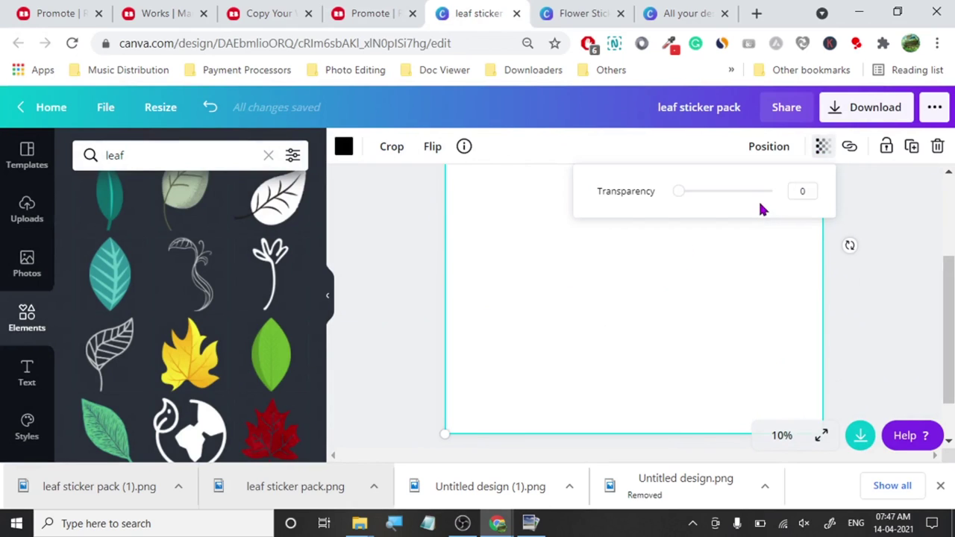
pyautogui.moveTo(759, 198); pyautogui.dragTo(793, 207)
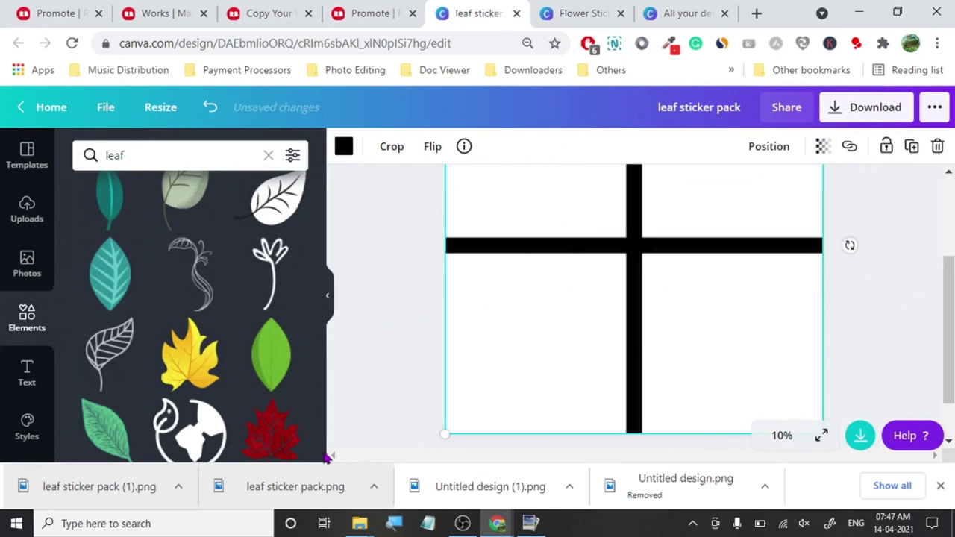
# Place the red maple leaf in the grid's upper-left quarter and the gold line-art leaf in the upper-right quarter.
pyautogui.moveTo(265, 436); pyautogui.dragTo(514, 149)
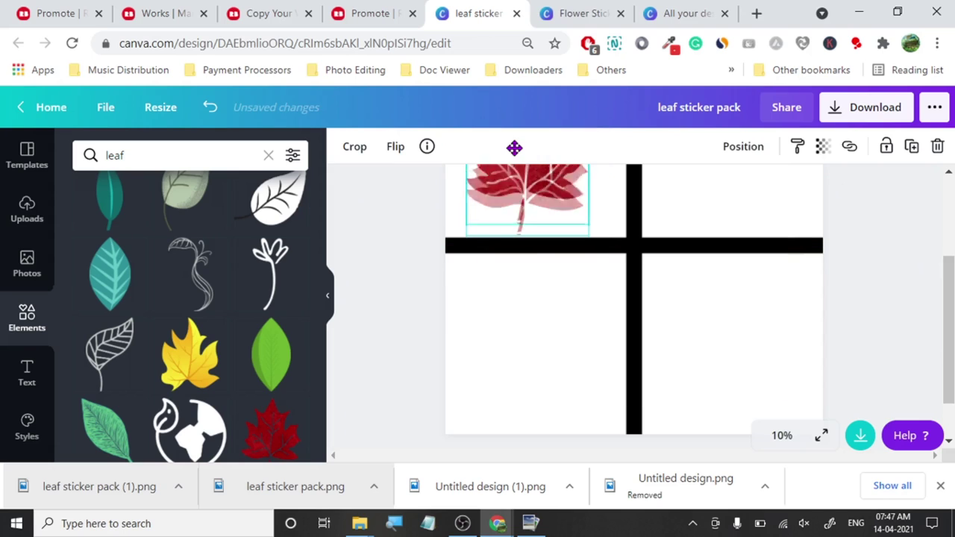
pyautogui.scroll(-2, 269, 358)
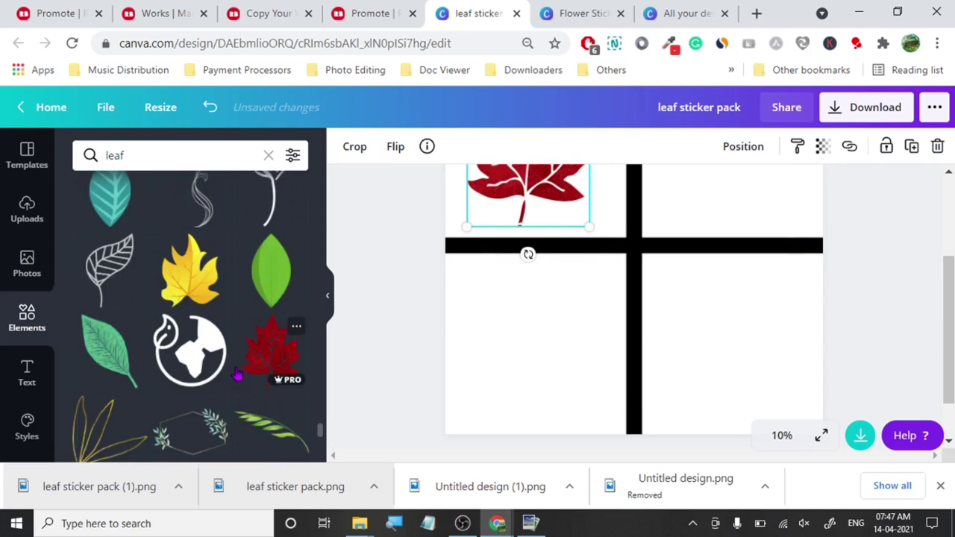
pyautogui.click(597, 283)
pyautogui.moveTo(501, 381); pyautogui.dragTo(653, 226)
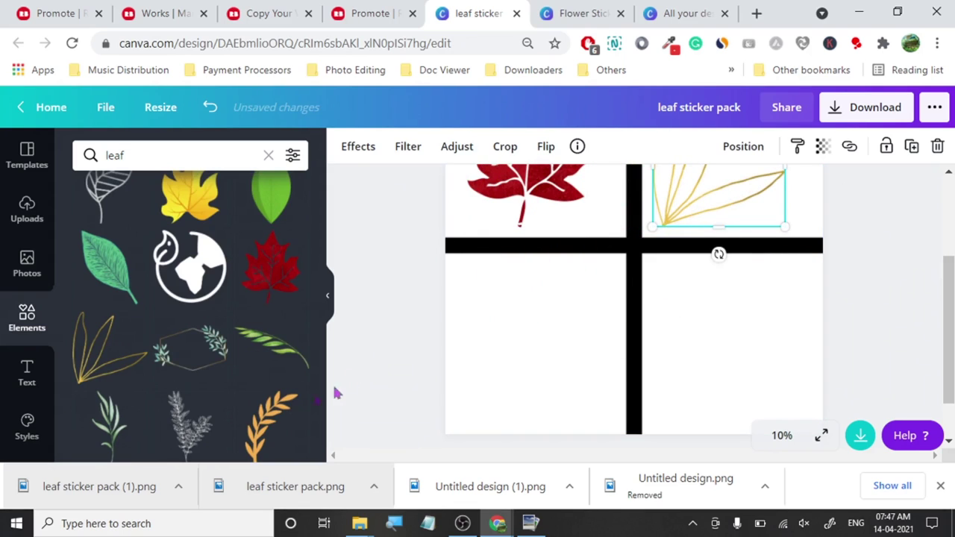
pyautogui.click(190, 346)
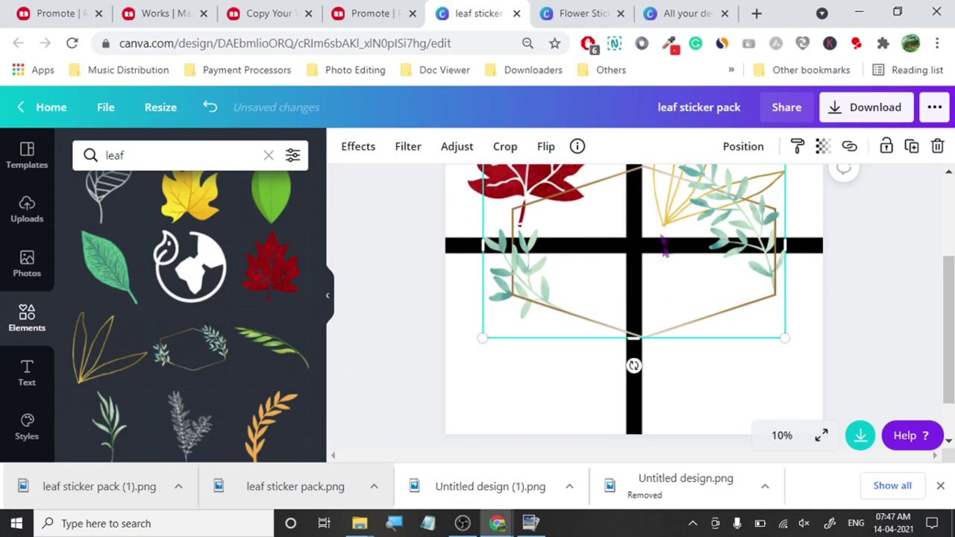
pyautogui.moveTo(788, 341); pyautogui.dragTo(649, 250)
pyautogui.moveTo(572, 221); pyautogui.dragTo(547, 342)
pyautogui.press('Delete')
# Add the curved green leaf branch to the lower-left quarter and the pale green sprig to the lower-right, both scaled to fit.
pyautogui.click(274, 348)
pyautogui.moveTo(778, 321); pyautogui.dragTo(633, 220)
pyautogui.moveTo(553, 201); pyautogui.dragTo(533, 335)
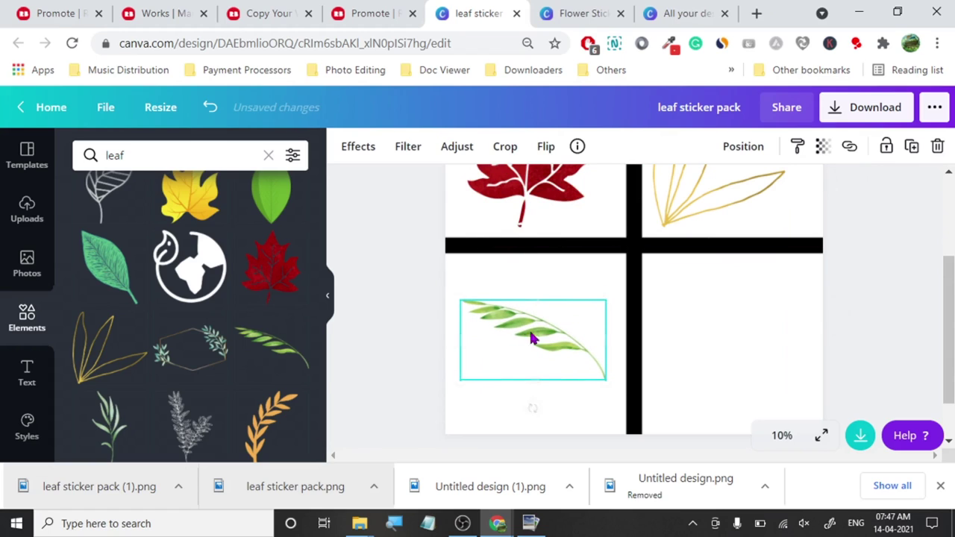
pyautogui.click(119, 426)
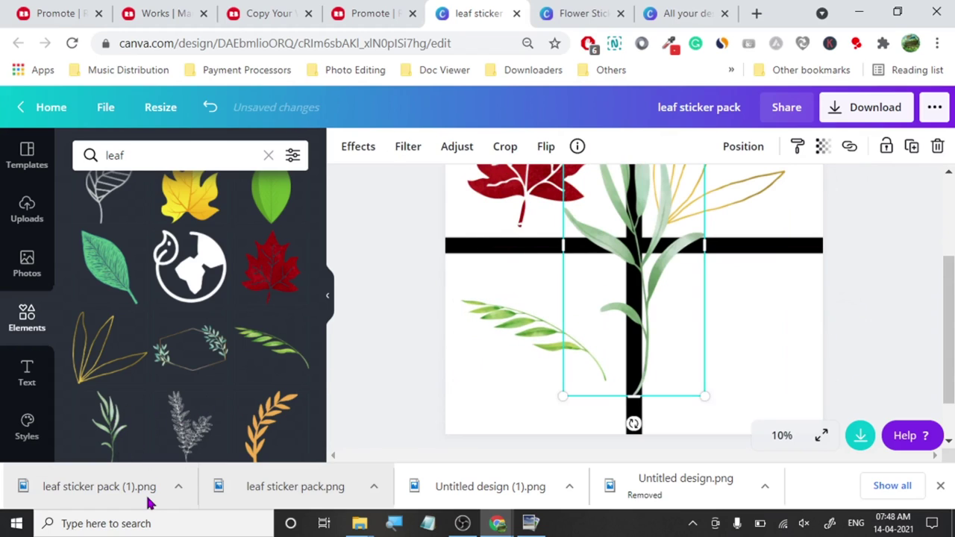
pyautogui.moveTo(565, 385); pyautogui.dragTo(724, 355)
pyautogui.moveTo(700, 269); pyautogui.dragTo(693, 264)
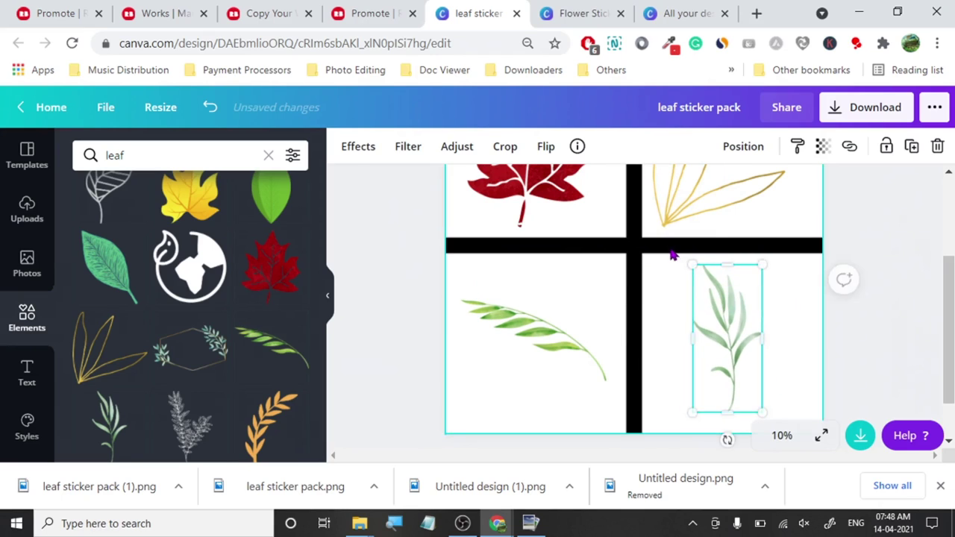
# Set the cross divider's transparency value to 0 so only the four new leaves show.
pyautogui.click(673, 252)
pyautogui.click(822, 146)
pyautogui.moveTo(768, 191); pyautogui.dragTo(667, 202)
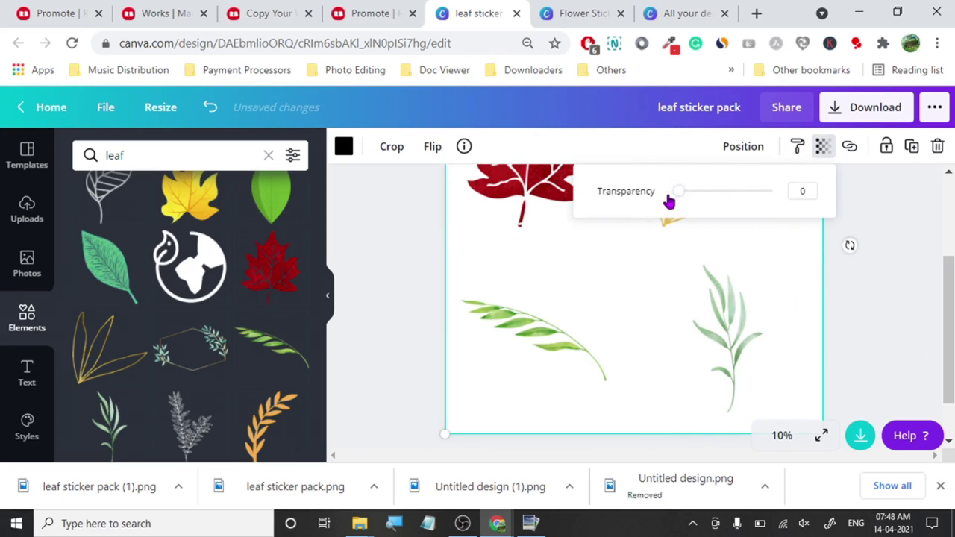
# Download the leaf sticker pack as a PNG with a transparent background at size 1.5 (7500 × 7500 px).
pyautogui.click(851, 109)
pyautogui.click(795, 299)
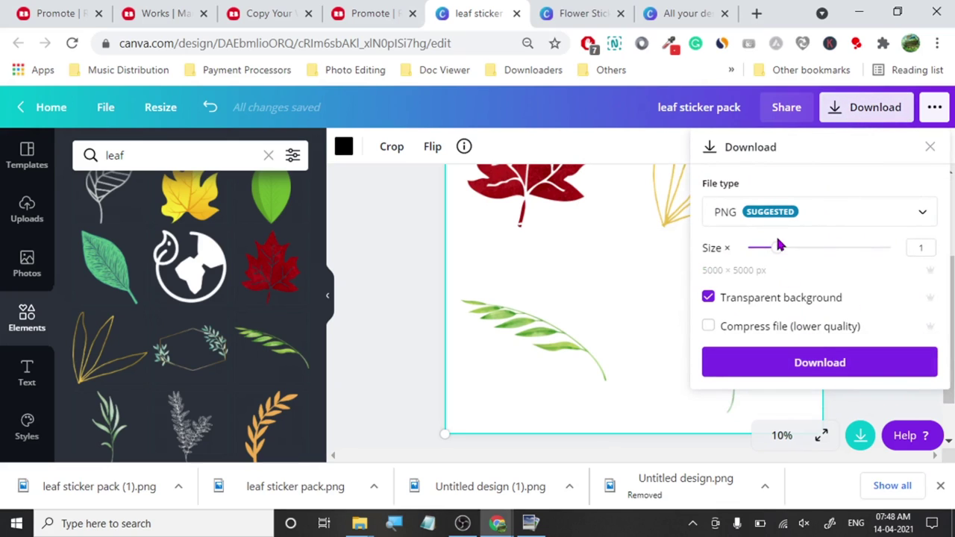
pyautogui.moveTo(778, 258); pyautogui.dragTo(800, 247)
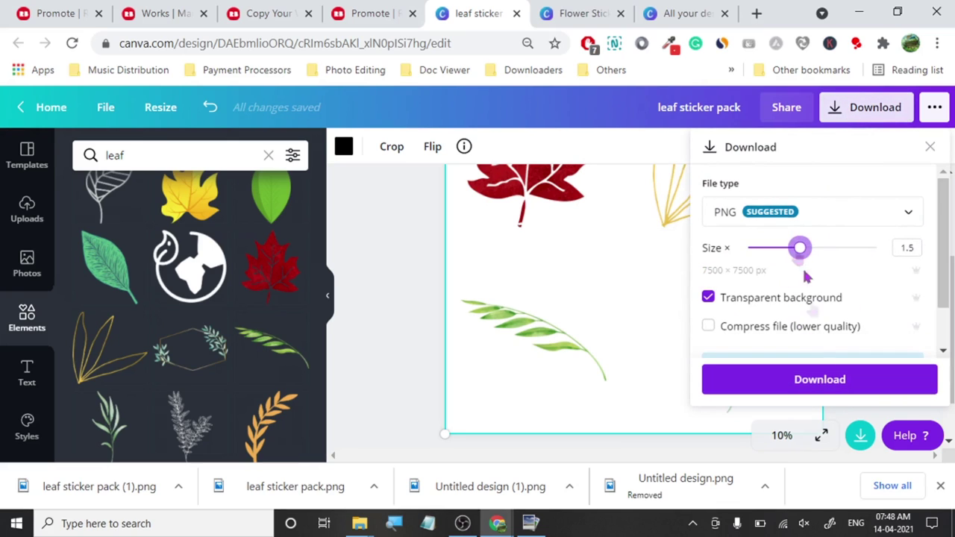
pyautogui.click(830, 383)
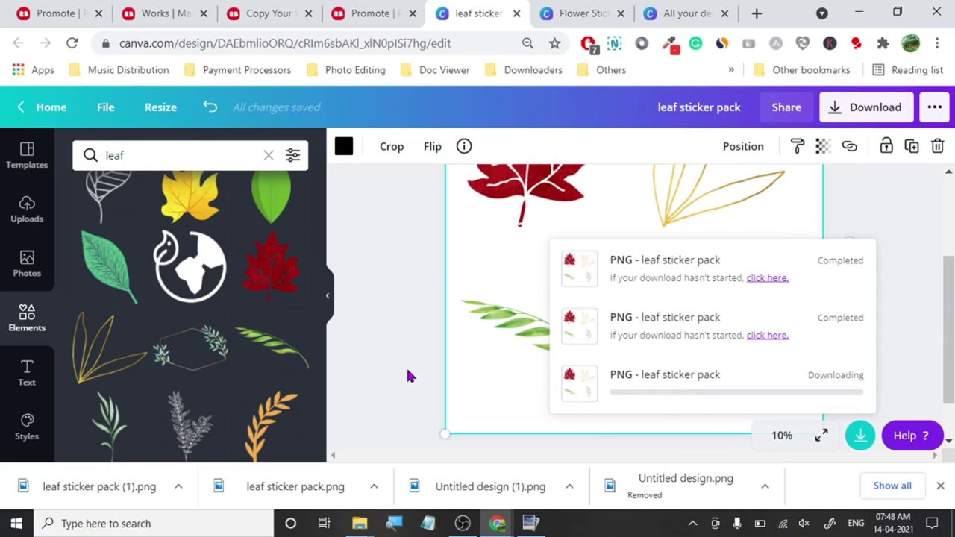
# Return to the Leaf Pack copy form on Redbubble, declare the right to sell the artwork, and save the work.
pyautogui.click(234, 9)
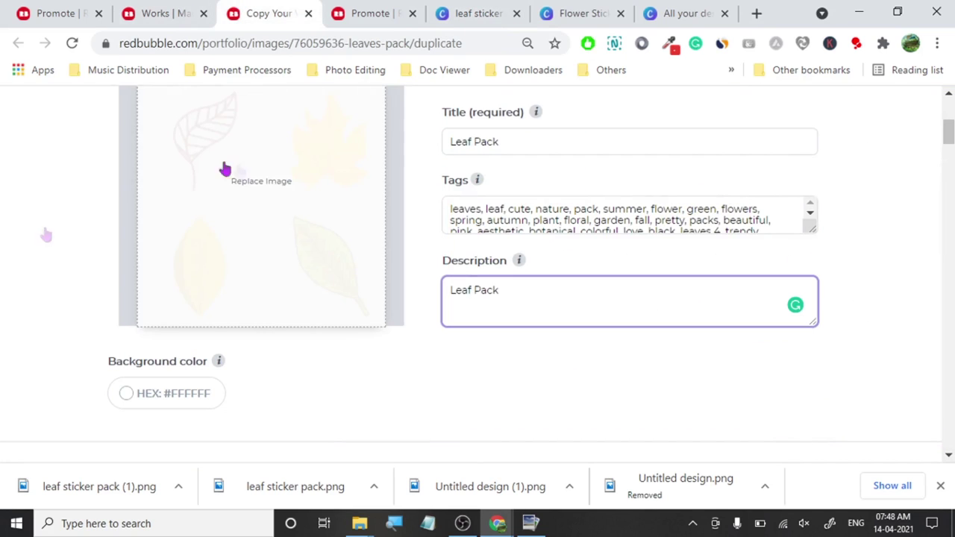
pyautogui.moveTo(948, 130); pyautogui.dragTo(942, 416)
pyautogui.click(249, 400)
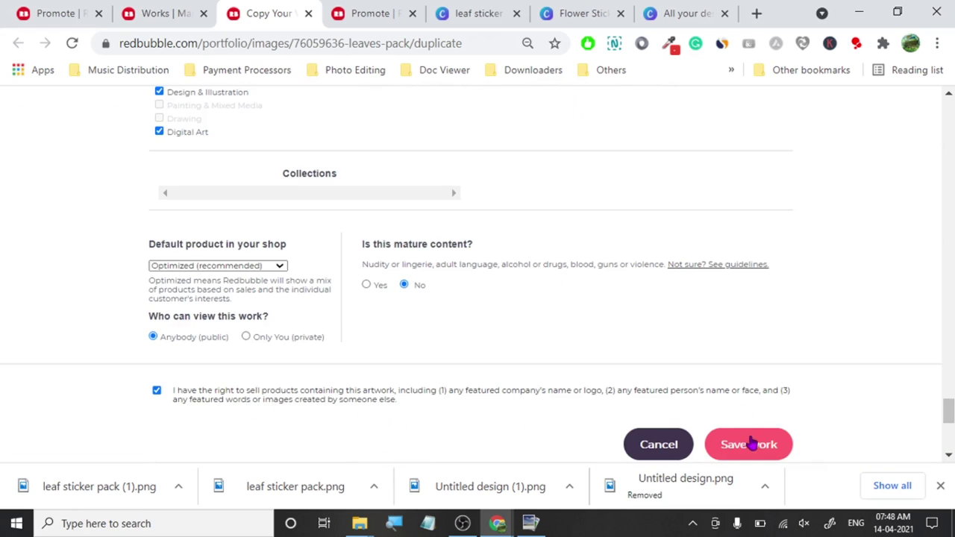
pyautogui.click(749, 445)
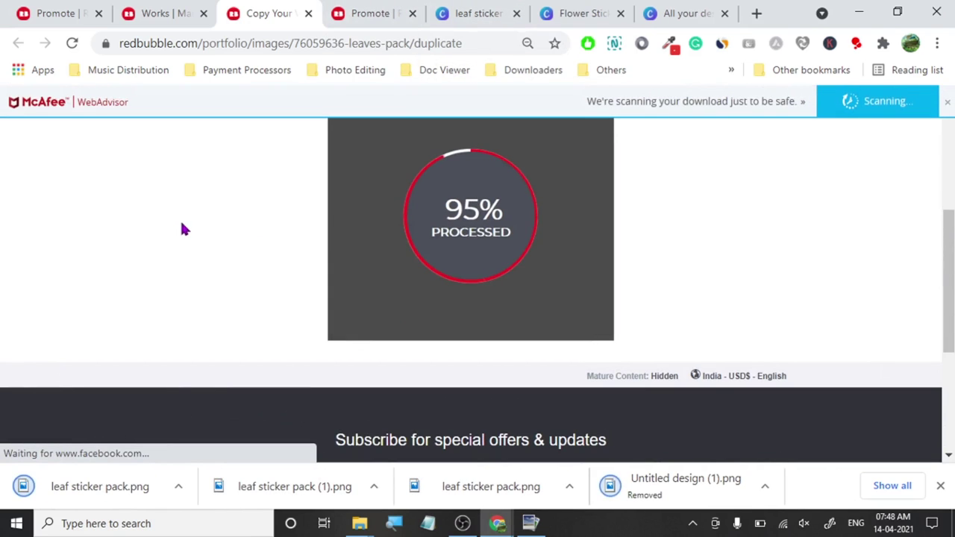
# Open the downloaded leaf sticker pack in PhotoPad, close the earlier leaf image, and save the new one with an Amber filter.
pyautogui.click(76, 501)
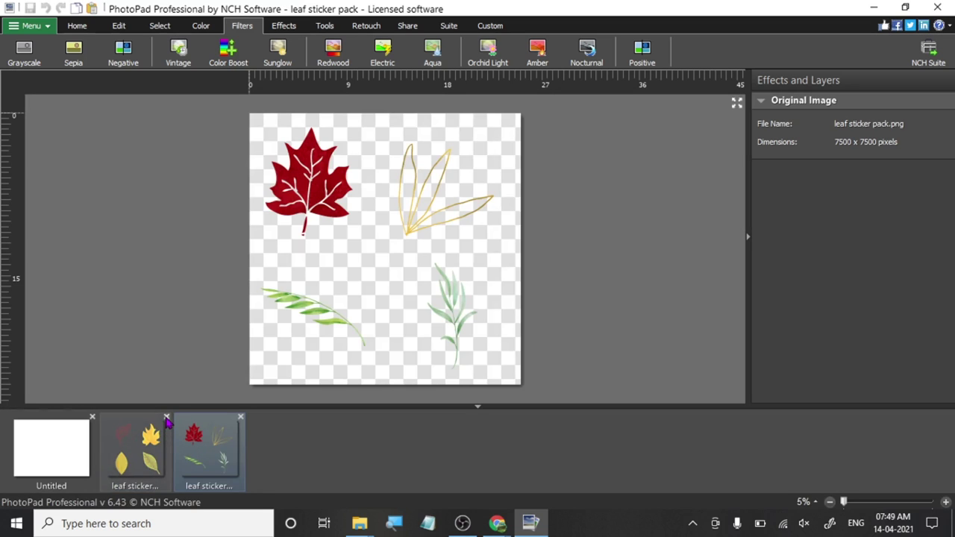
pyautogui.click(167, 418)
pyautogui.click(538, 52)
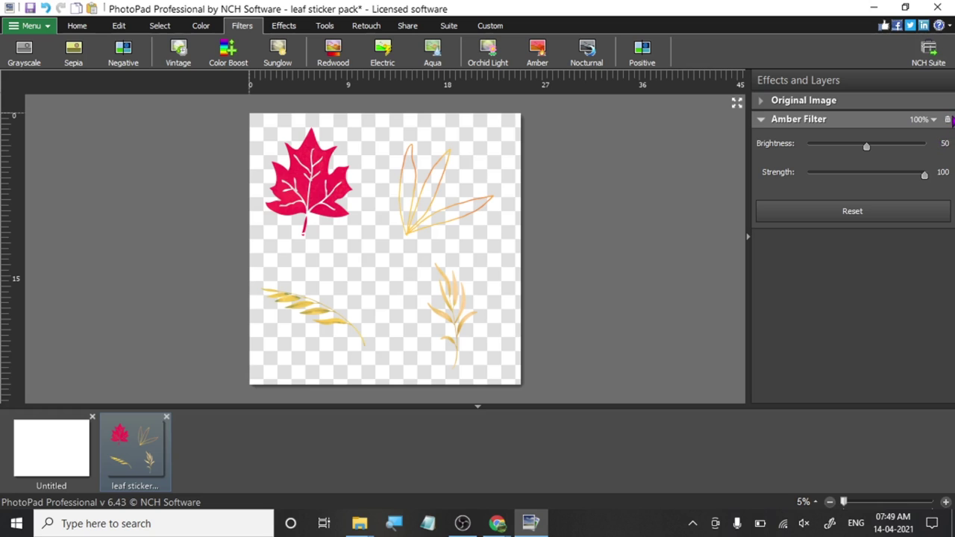
pyautogui.click(31, 8)
pyautogui.click(445, 265)
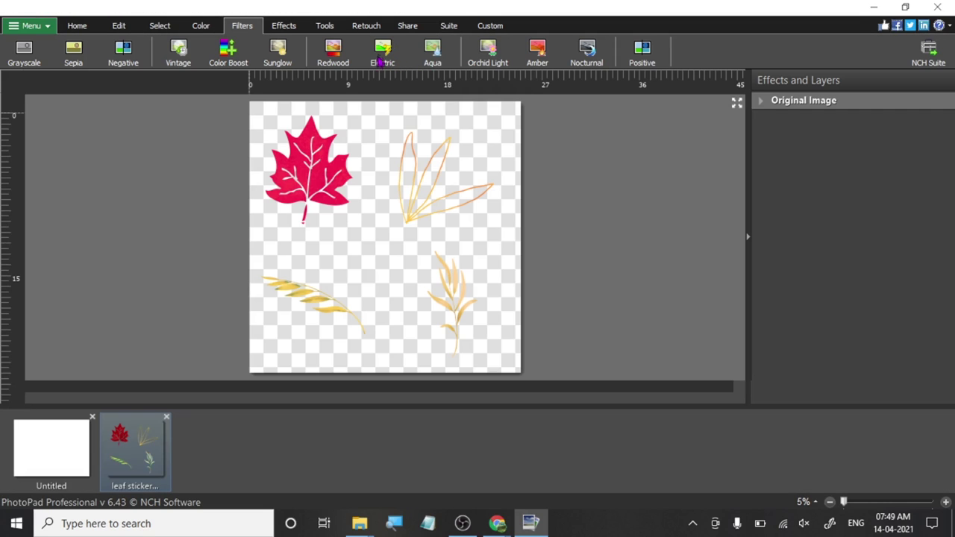
# Try the Electric filter on the leaf sticker pack image and remove it again.
pyautogui.click(381, 59)
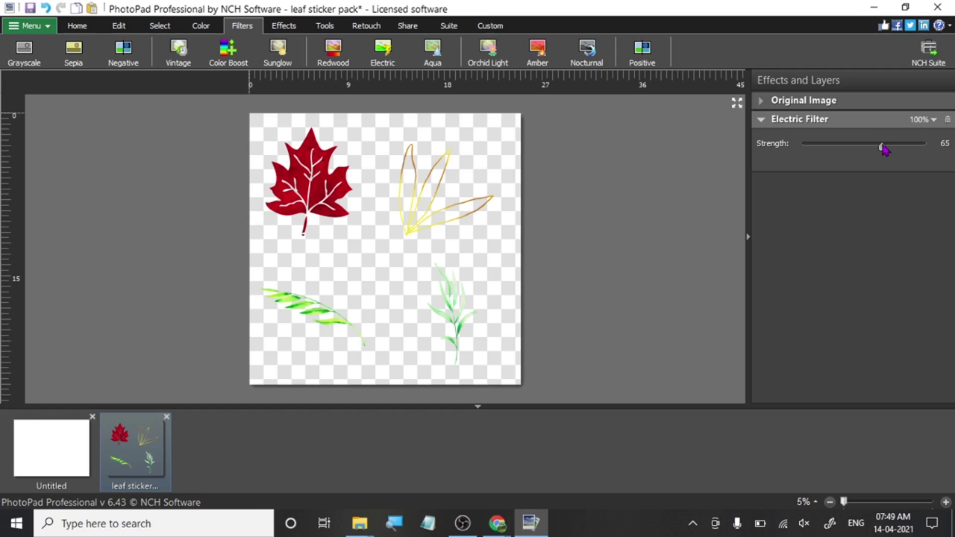
pyautogui.click(946, 120)
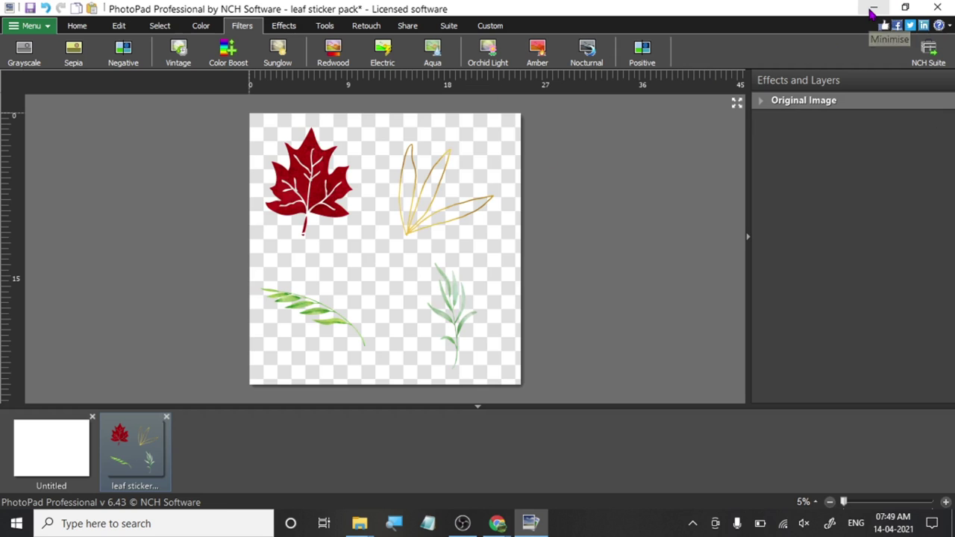
# Switch back to Redbubble's works page and open the copy-settings form of the existing Leaves Pack in a new tab.
pyautogui.click(872, 13)
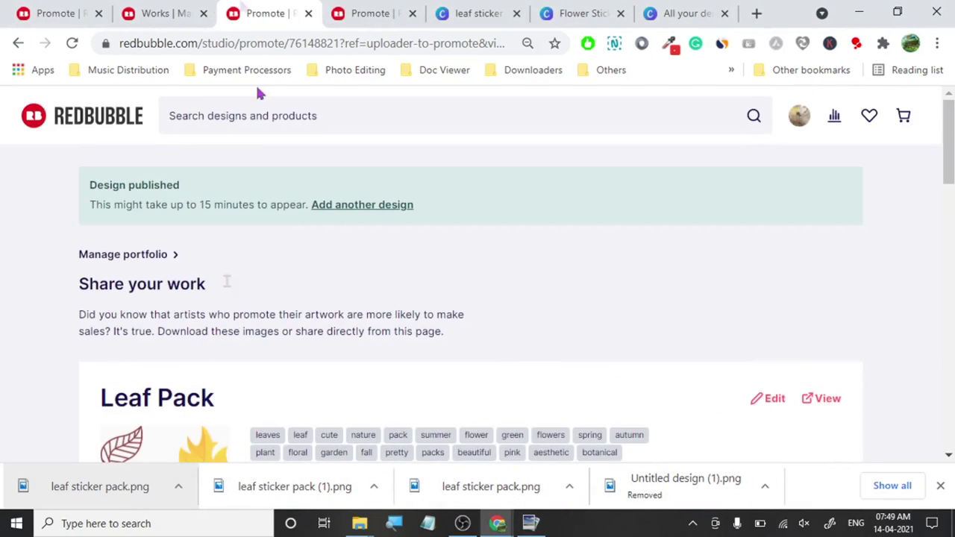
pyautogui.click(171, 9)
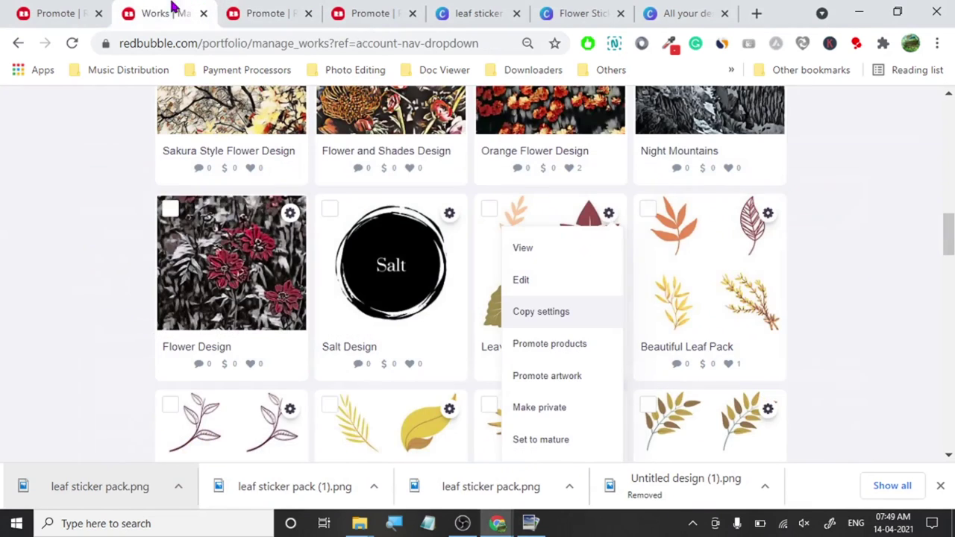
pyautogui.rightClick(524, 317)
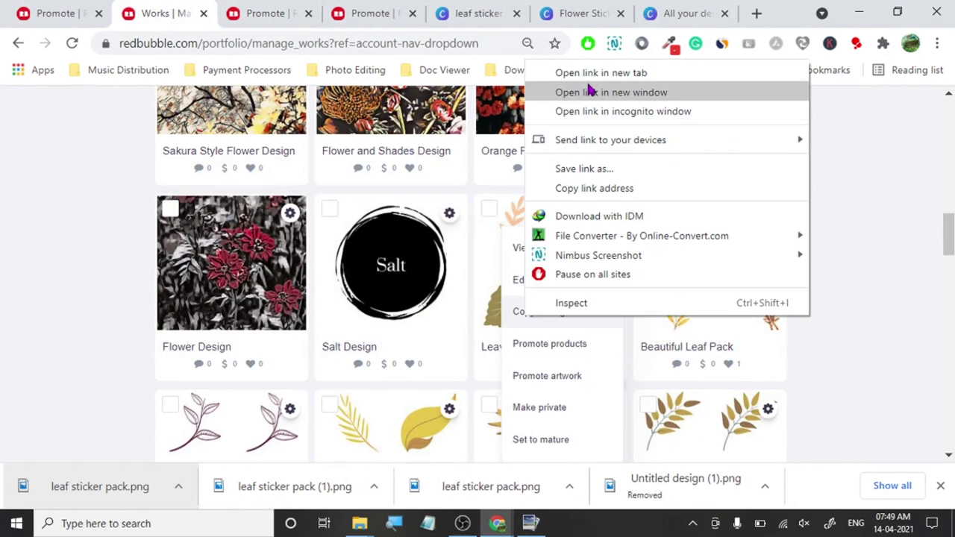
pyautogui.click(586, 73)
pyautogui.click(250, 9)
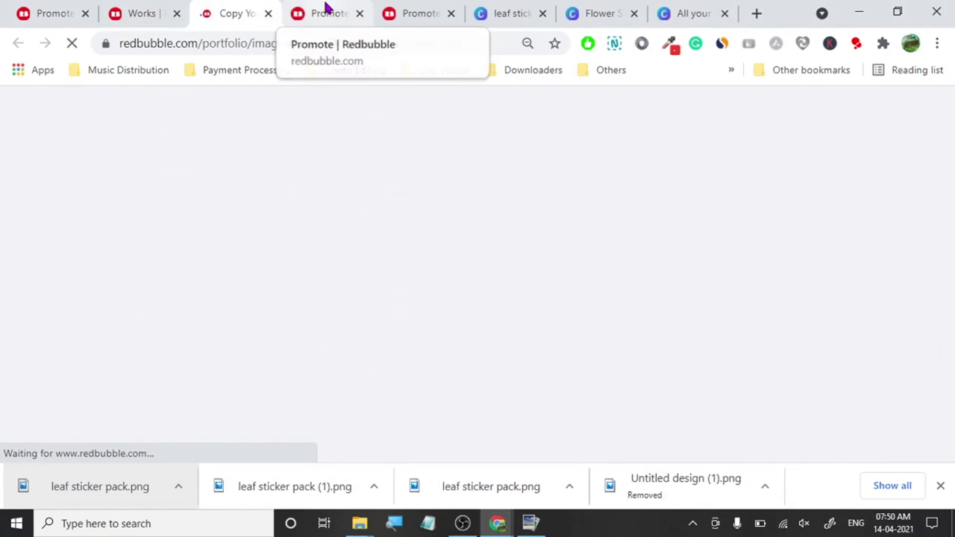
# Check the magnet and sticker previews of the published Leaf Pack and close the two leftover promotion pages.
pyautogui.click(327, 9)
pyautogui.click(409, 14)
pyautogui.click(450, 14)
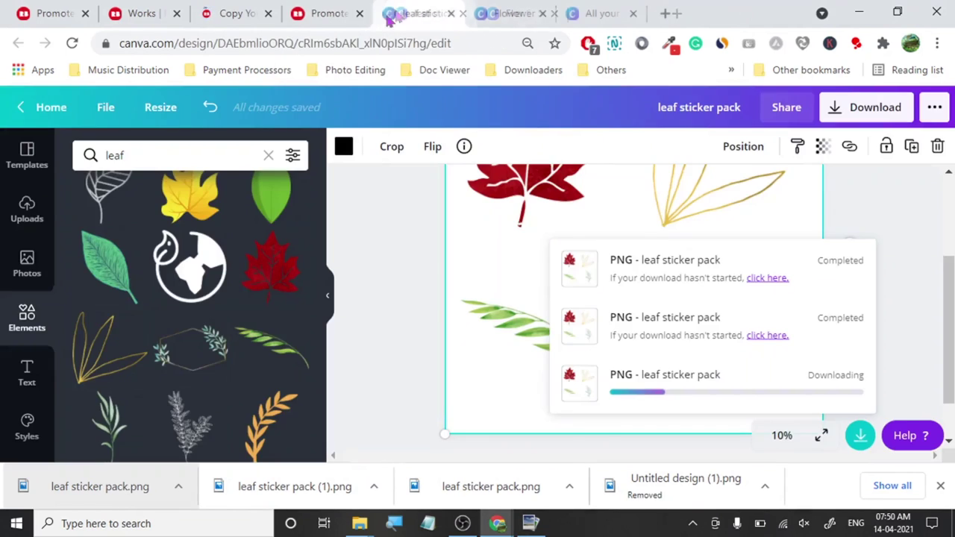
pyautogui.click(328, 14)
pyautogui.scroll(-2, 328, 271)
pyautogui.scroll(-4, 328, 270)
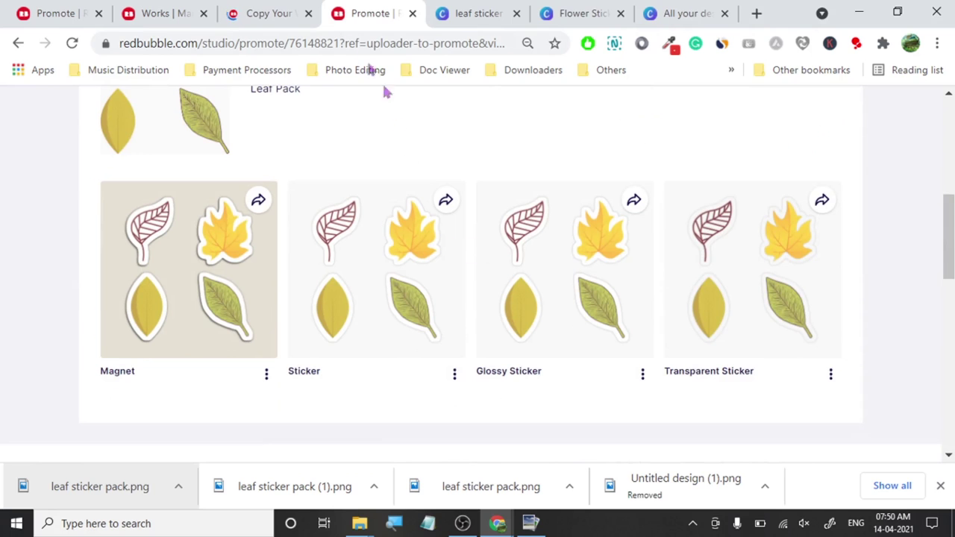
pyautogui.click(414, 14)
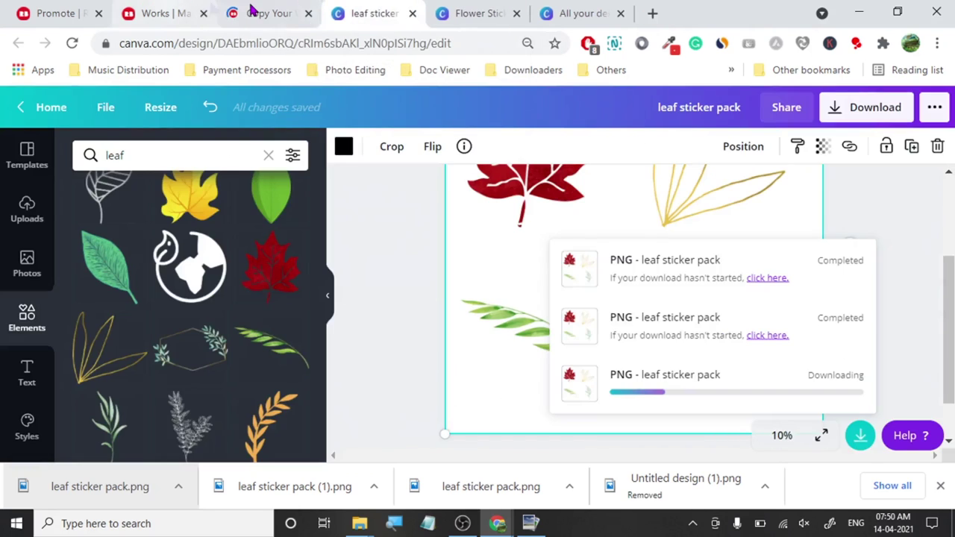
pyautogui.click(252, 12)
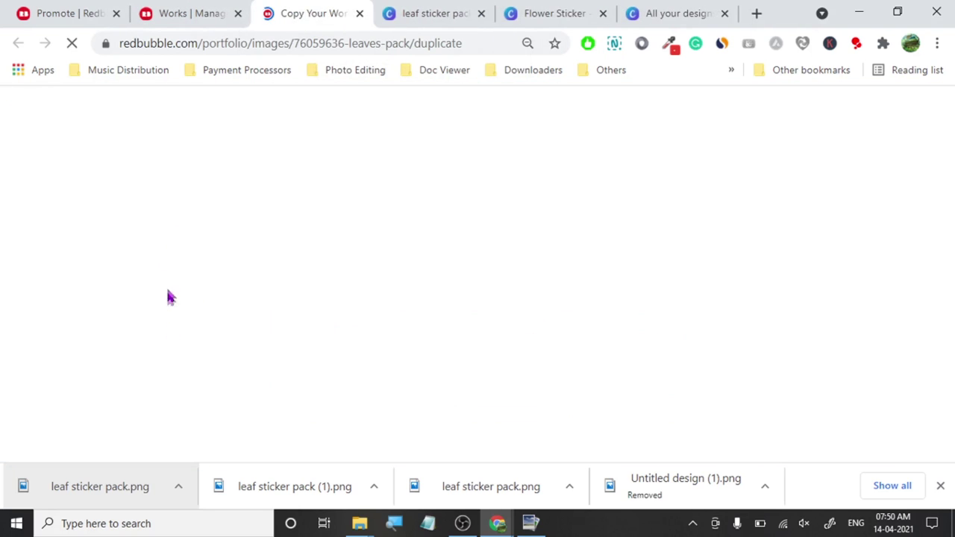
# Delete all four leaves from the Canva sticker design and set the cross divider's transparency value to 100.
pyautogui.click(419, 10)
pyautogui.press('Escape')
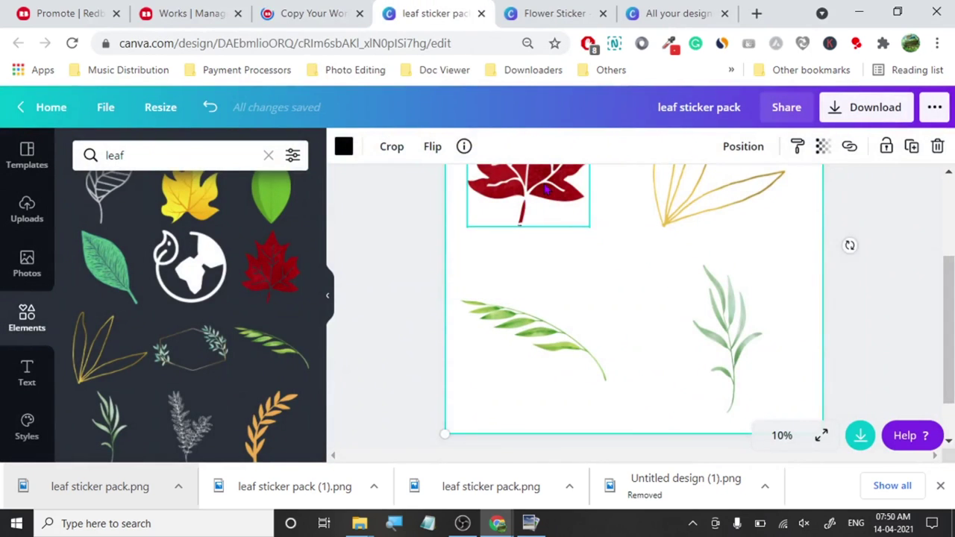
pyautogui.press('Delete')
pyautogui.click(688, 198)
pyautogui.press('Delete')
pyautogui.click(541, 348)
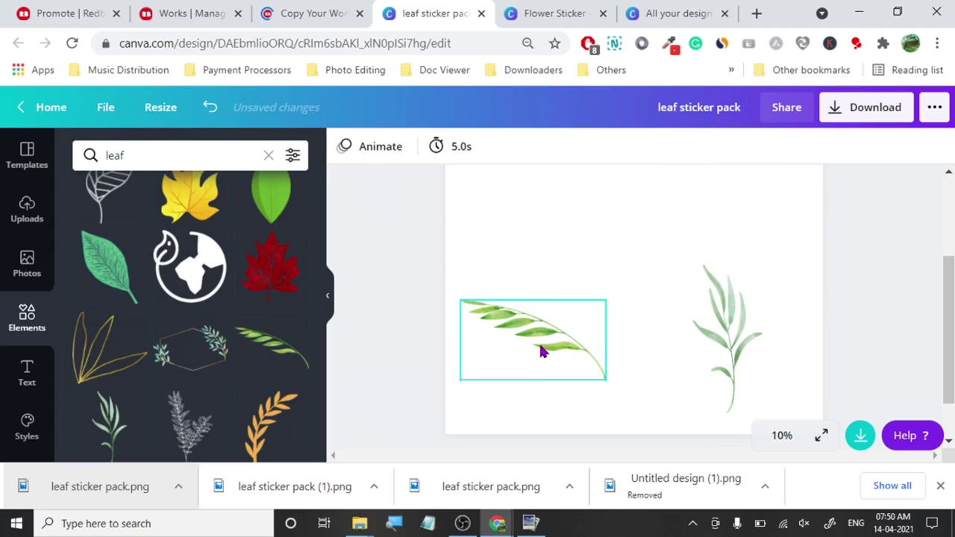
pyautogui.press('Delete')
pyautogui.click(705, 348)
pyautogui.press('Delete')
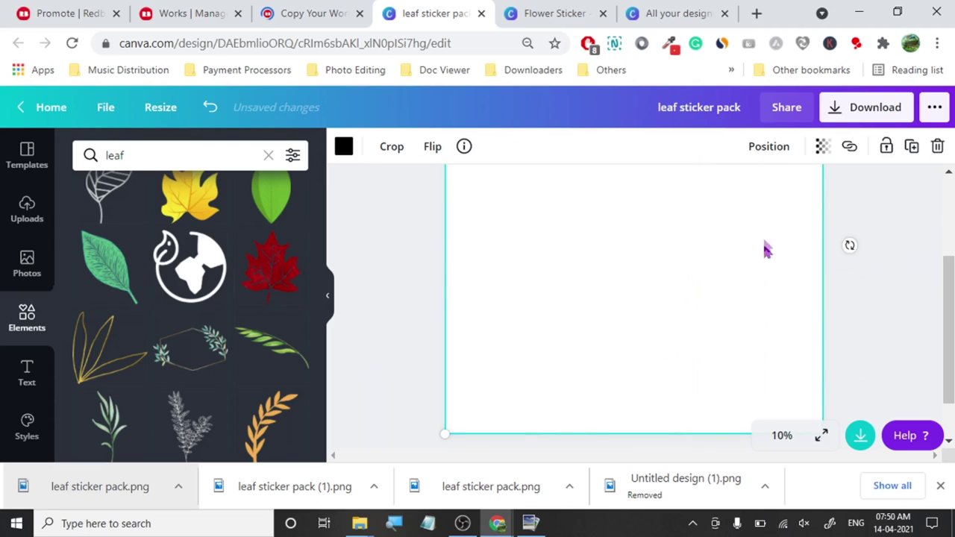
pyautogui.click(822, 146)
pyautogui.moveTo(772, 202); pyautogui.dragTo(836, 204)
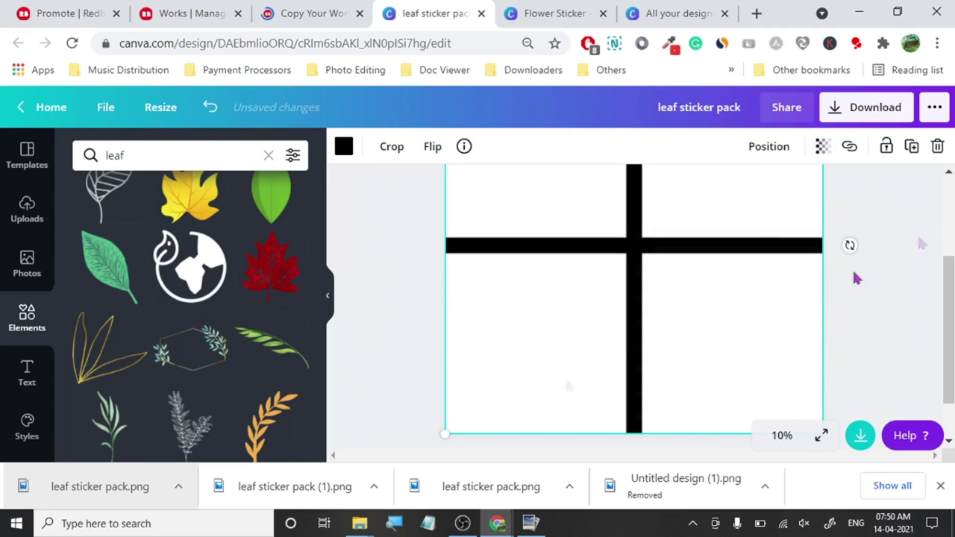
# Place the black line-art leafy branch in the grid's upper-left quarter and the orange leaf branch in the upper-right quarter.
pyautogui.click(167, 429)
pyautogui.moveTo(633, 313); pyautogui.dragTo(544, 181)
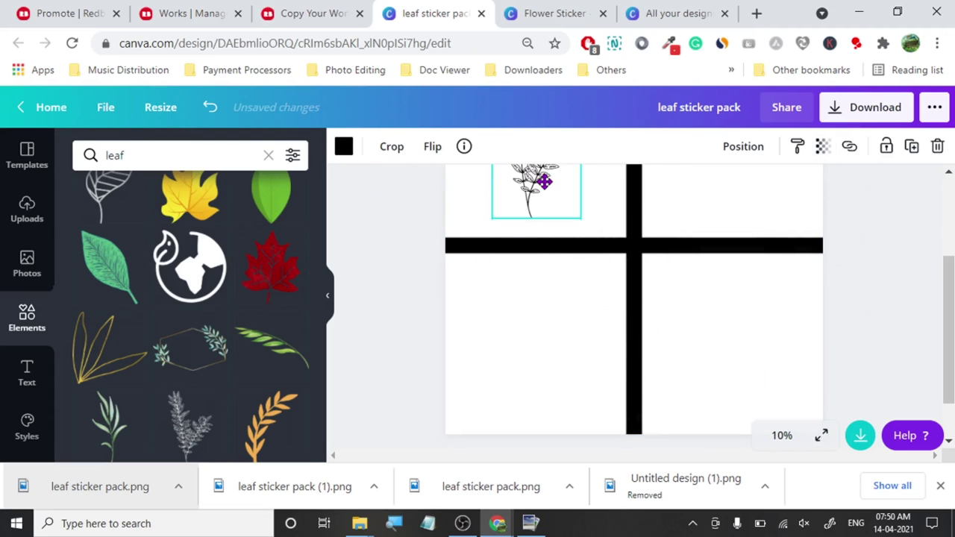
pyautogui.click(271, 426)
pyautogui.moveTo(657, 267); pyautogui.dragTo(715, 154)
pyautogui.moveTo(709, 196); pyautogui.dragTo(722, 195)
# Add the lime green leaf cluster to the lower-left quarter and the line-art fan-shaped leaf to the lower-right quarter.
pyautogui.scroll(-2, 249, 388)
pyautogui.click(108, 407)
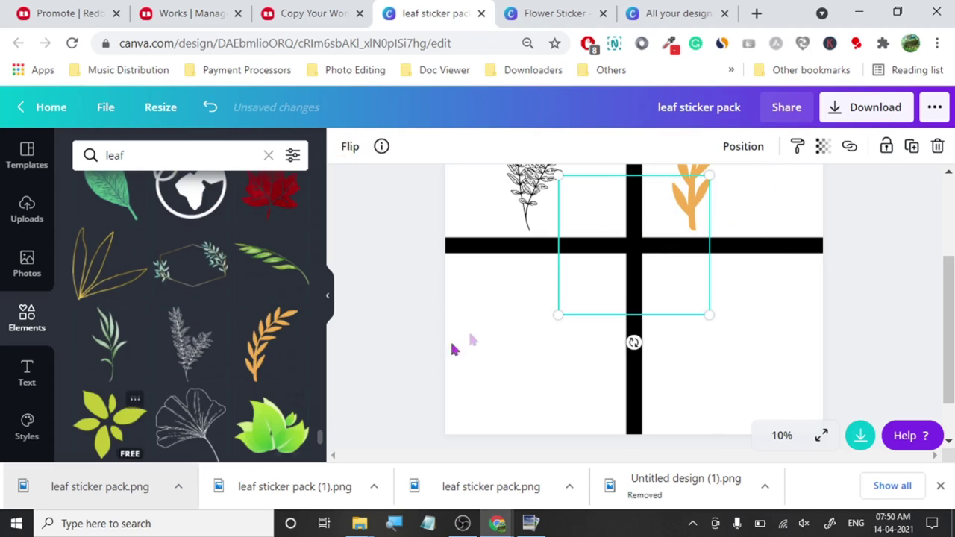
pyautogui.moveTo(603, 261); pyautogui.dragTo(525, 342)
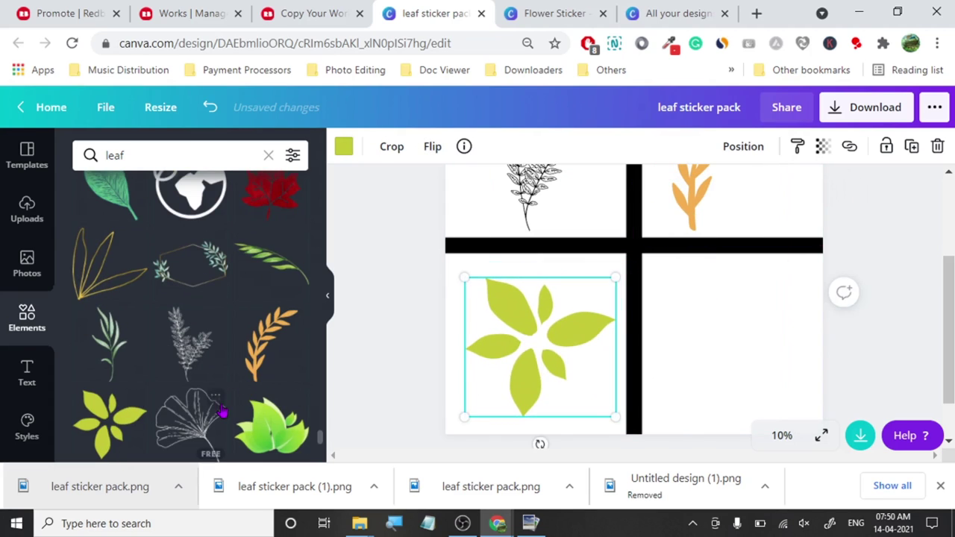
pyautogui.click(213, 396)
pyautogui.moveTo(590, 231); pyautogui.dragTo(689, 324)
# Hide the black cross divider by setting its transparency value to 0.
pyautogui.click(635, 249)
pyautogui.click(823, 149)
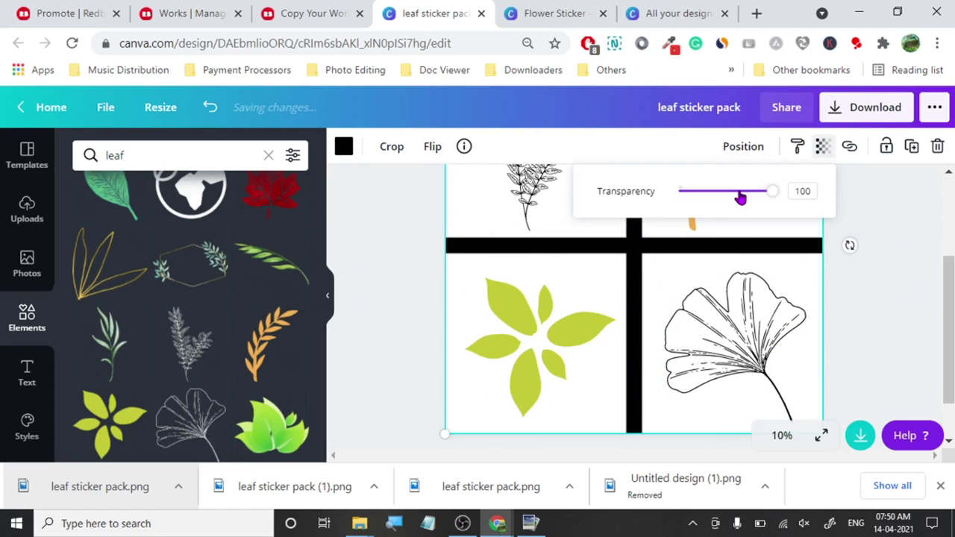
pyautogui.moveTo(741, 195); pyautogui.dragTo(646, 192)
pyautogui.click(703, 309)
pyautogui.scroll(-1, 859, 297)
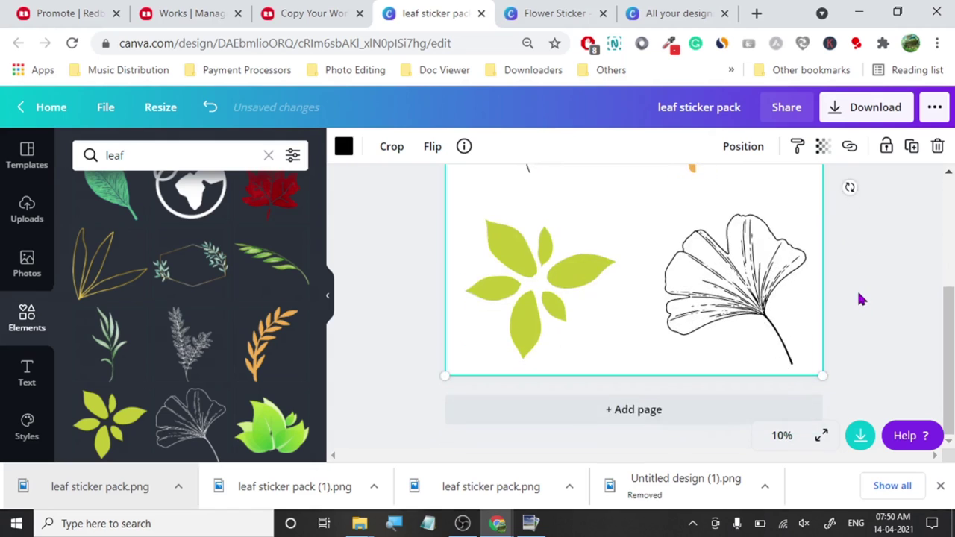
# Export the new four-leaf design as a transparent PNG at size 1.5, 7500 × 7500 px.
pyautogui.scroll(3, 886, 295)
pyautogui.click(850, 110)
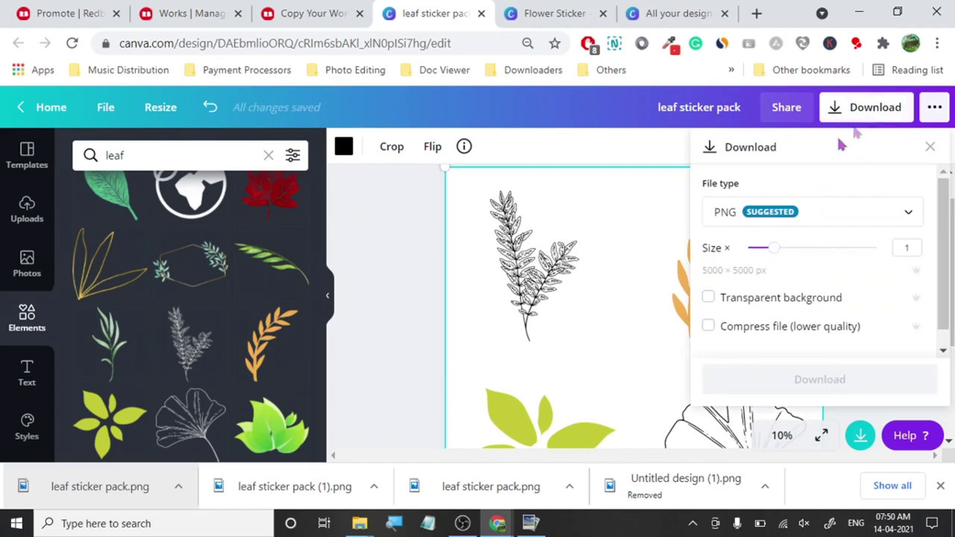
pyautogui.moveTo(777, 256); pyautogui.dragTo(806, 256)
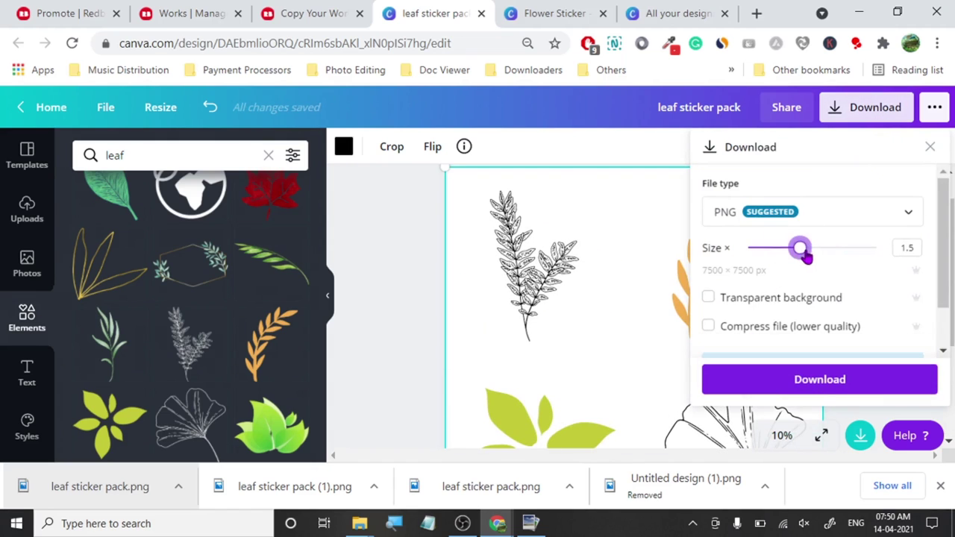
pyautogui.click(770, 299)
pyautogui.click(789, 381)
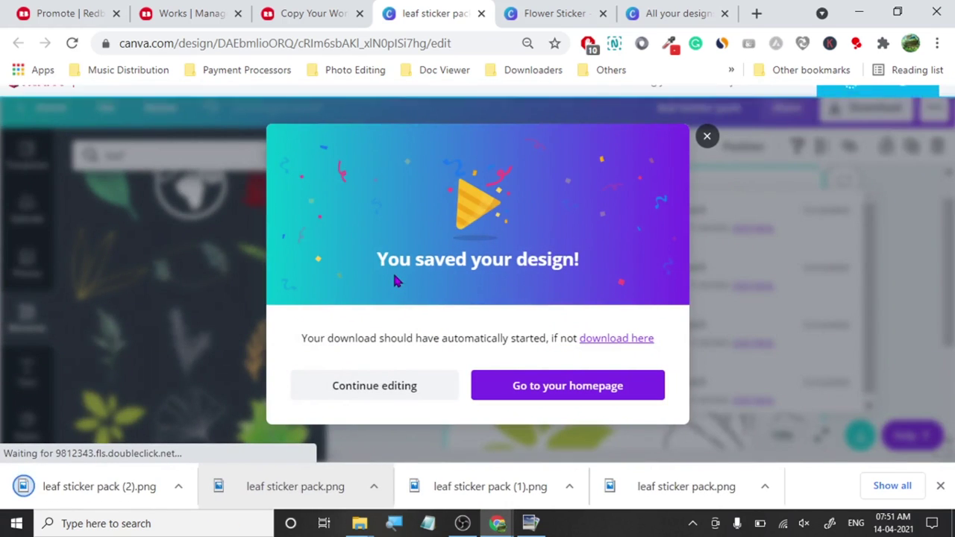
# Return to the Redbubble work copy, start replacing all images and delete the old leaf sticker pack (1) file from Downloads.
pyautogui.hotkey('ctrl', 'shift', 'Tab')
pyautogui.scroll(-3, 172, 287)
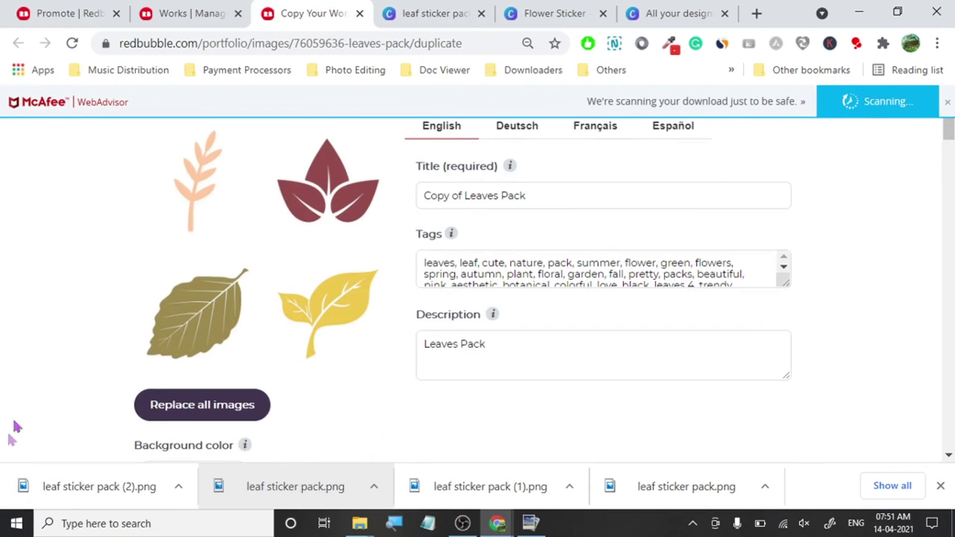
pyautogui.hotkey('ctrl', 'w')
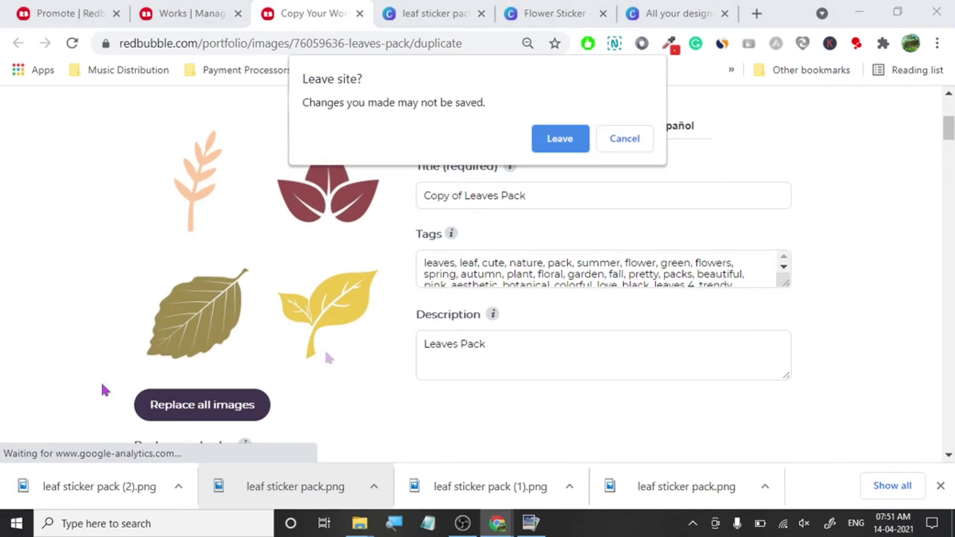
pyautogui.click(624, 138)
pyautogui.click(223, 404)
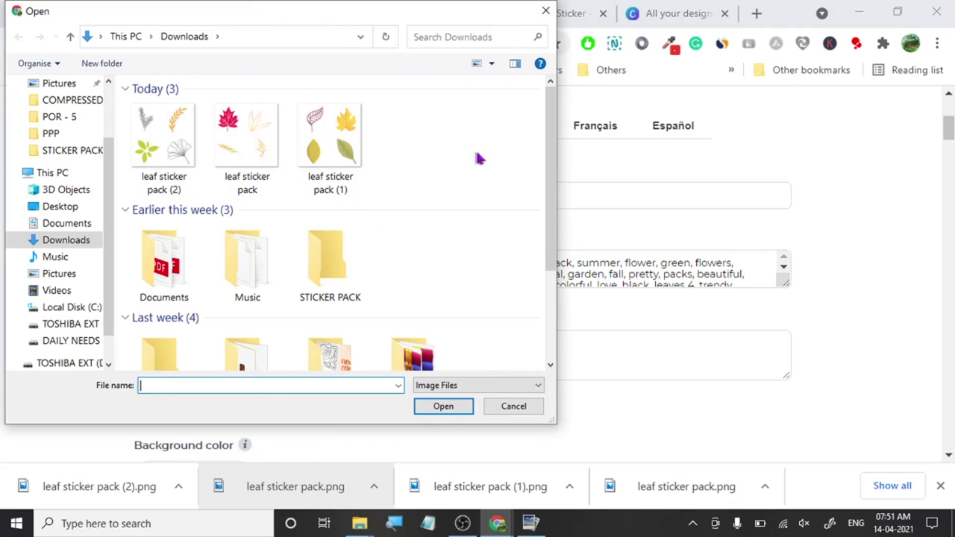
pyautogui.click(343, 152)
pyautogui.press('Delete')
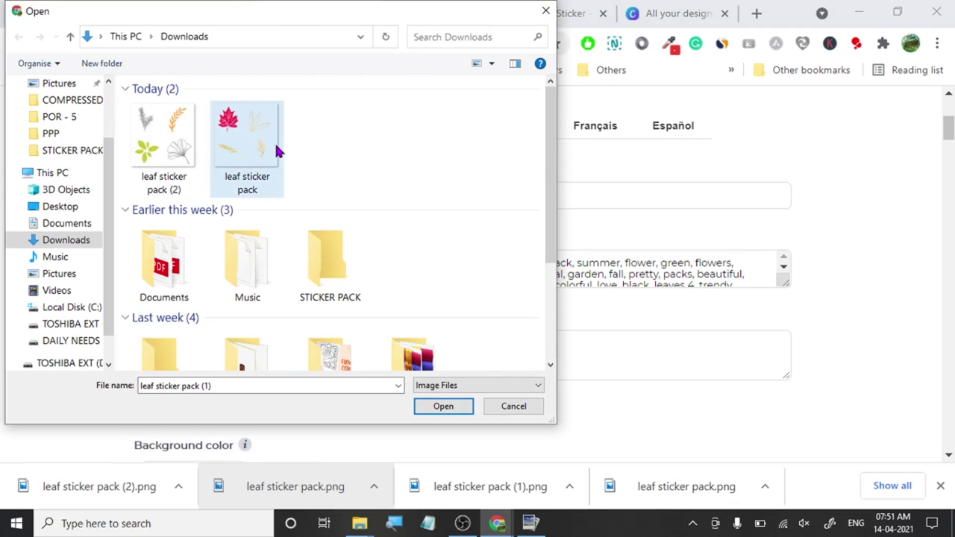
# Upload leaf sticker pack (2) as the copied work's replacement artwork.
pyautogui.click(184, 150)
pyautogui.click(458, 408)
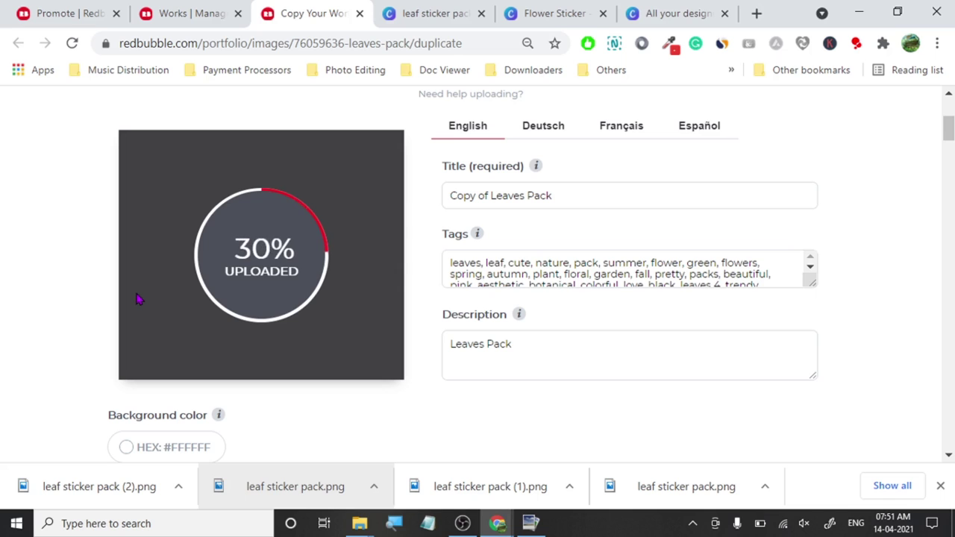
pyautogui.click(202, 11)
pyautogui.click(298, 11)
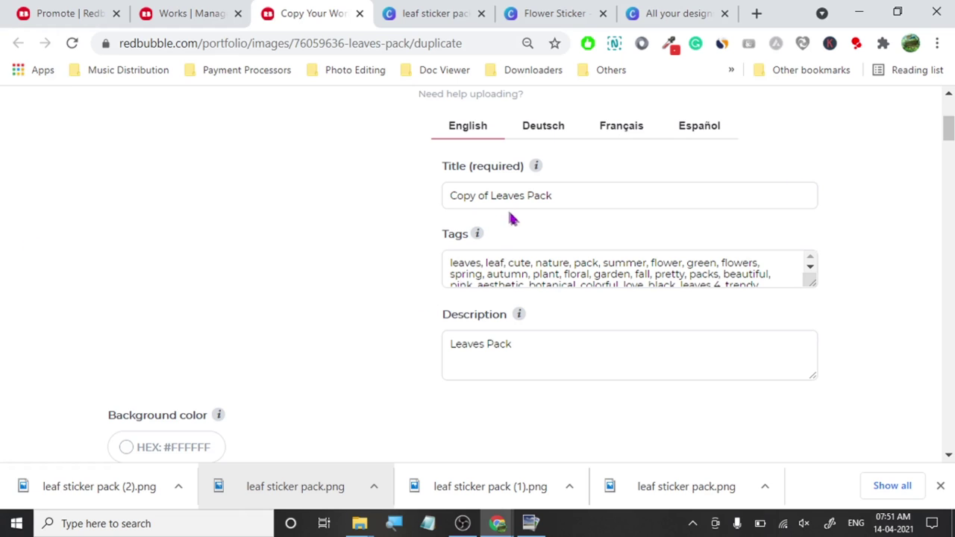
pyautogui.click(490, 195)
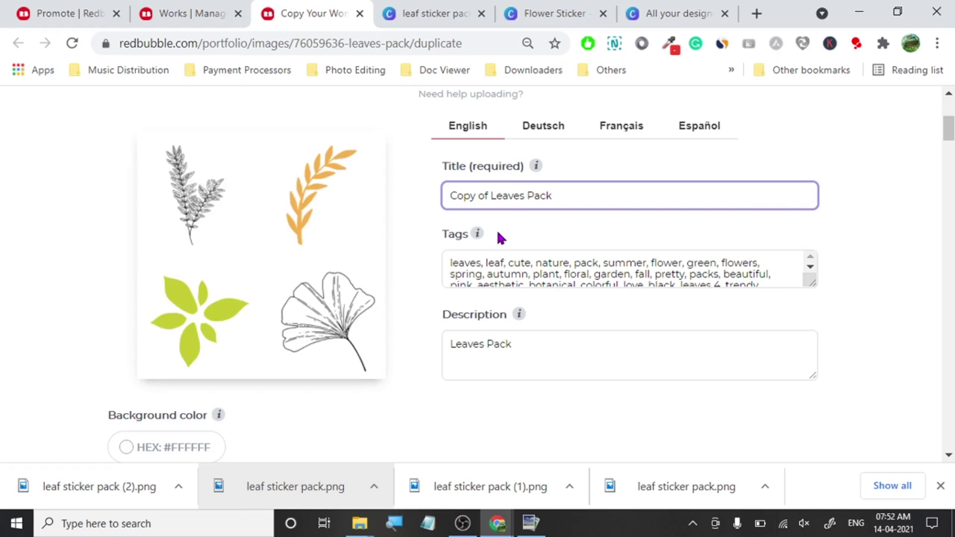
# Switch to PhotoPad, open the downloaded leaf sticker pack (2).png and close the red maple leaf pack image.
pyautogui.click(531, 523)
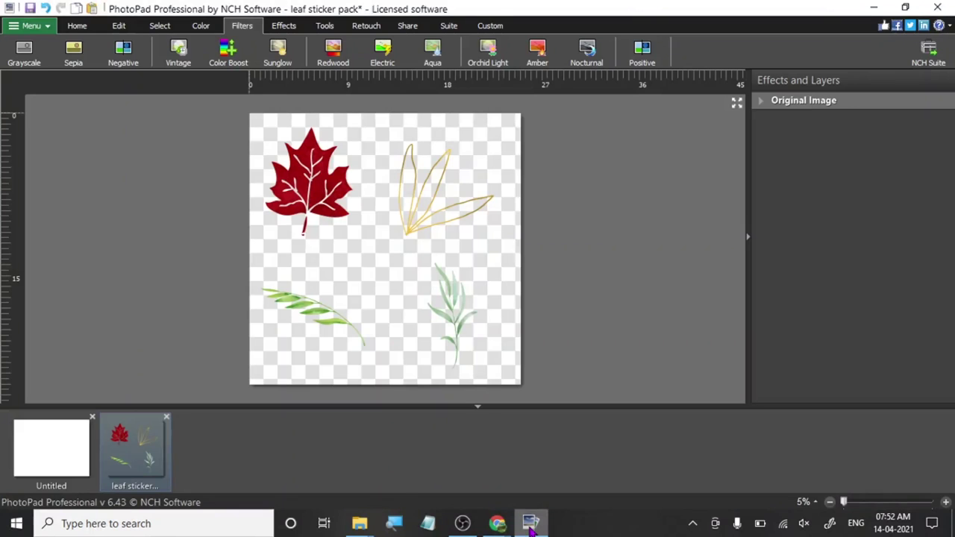
pyautogui.click(531, 523)
pyautogui.moveTo(117, 496); pyautogui.dragTo(326, 388)
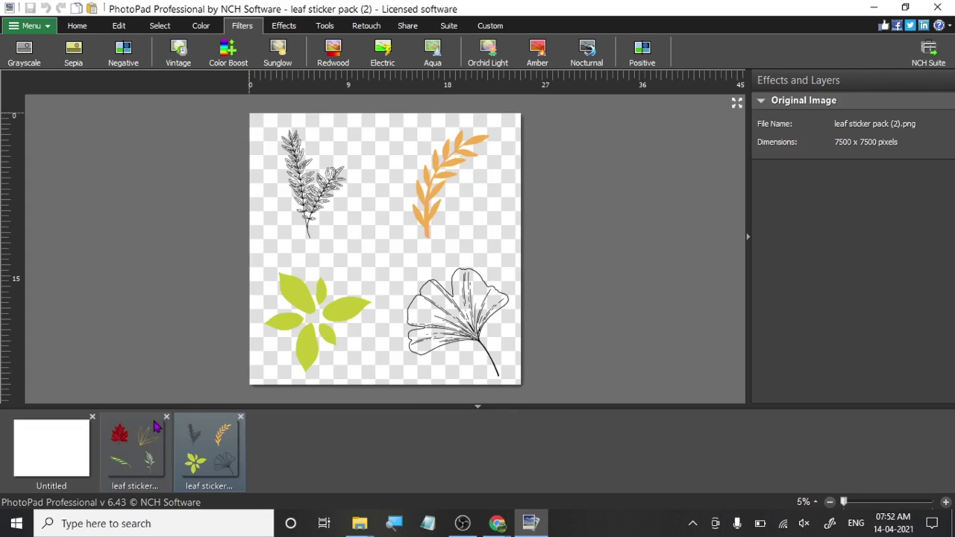
pyautogui.click(167, 417)
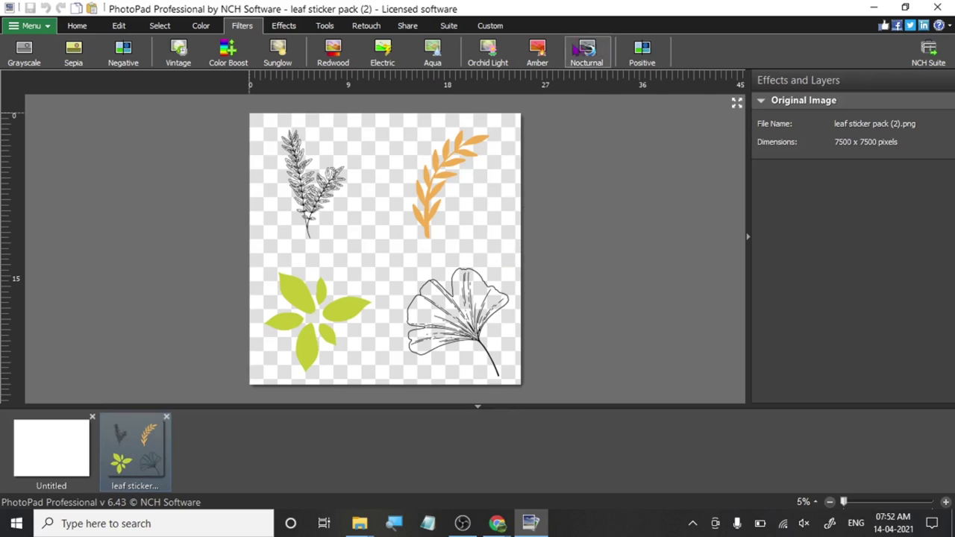
# Apply the Amber filter to leaf sticker pack (2) and save the image over the existing file.
pyautogui.click(537, 52)
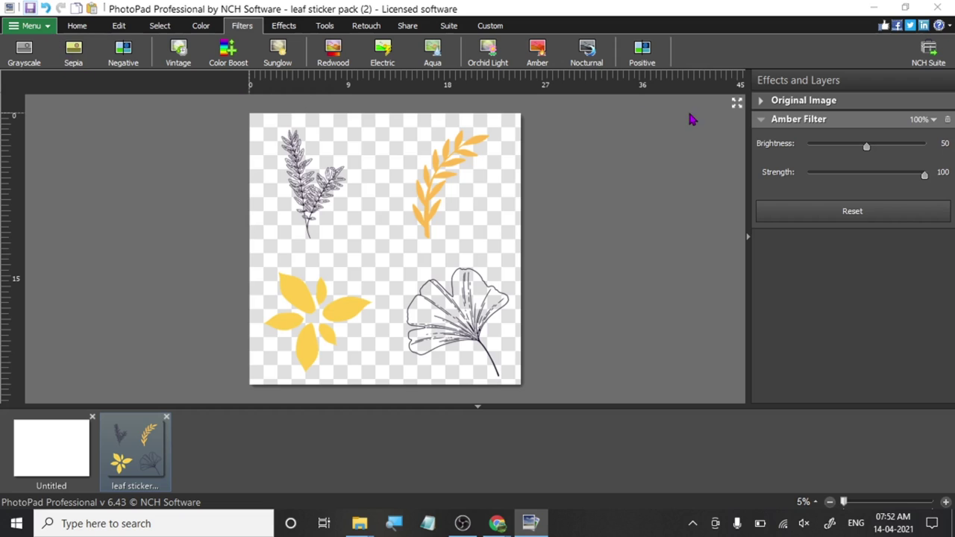
pyautogui.click(445, 265)
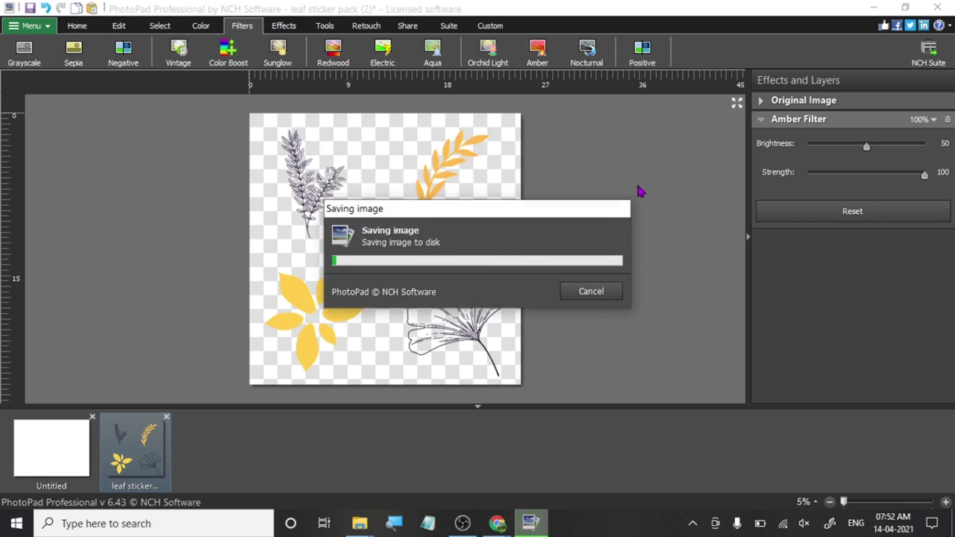
pyautogui.click(873, 9)
# Replace the Redbubble work's artwork with the amber-recoloured leaf sticker pack (2) file.
pyautogui.click(214, 314)
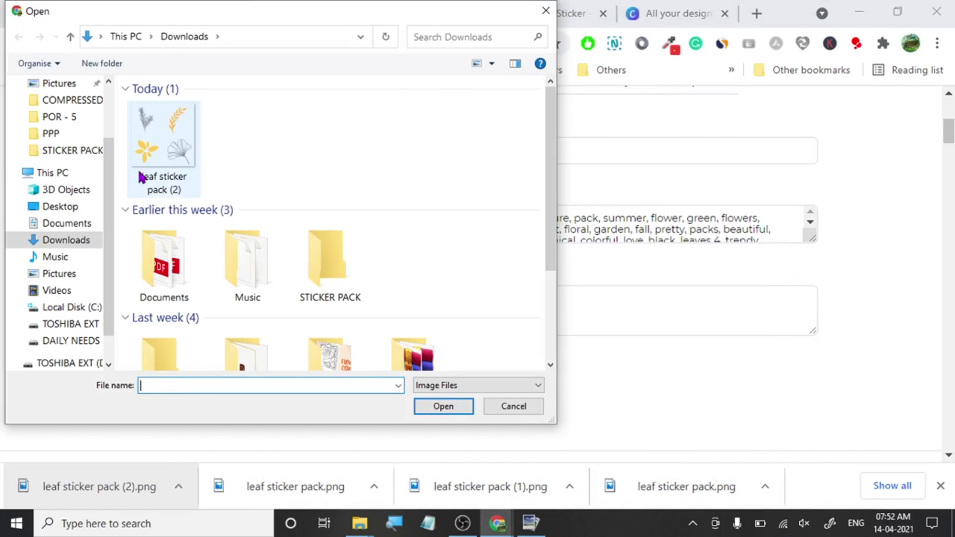
pyautogui.click(141, 178)
pyautogui.click(441, 408)
# Shorten the work's title to "Leaves Pack" by removing the "Copy of" prefix.
pyautogui.click(490, 151)
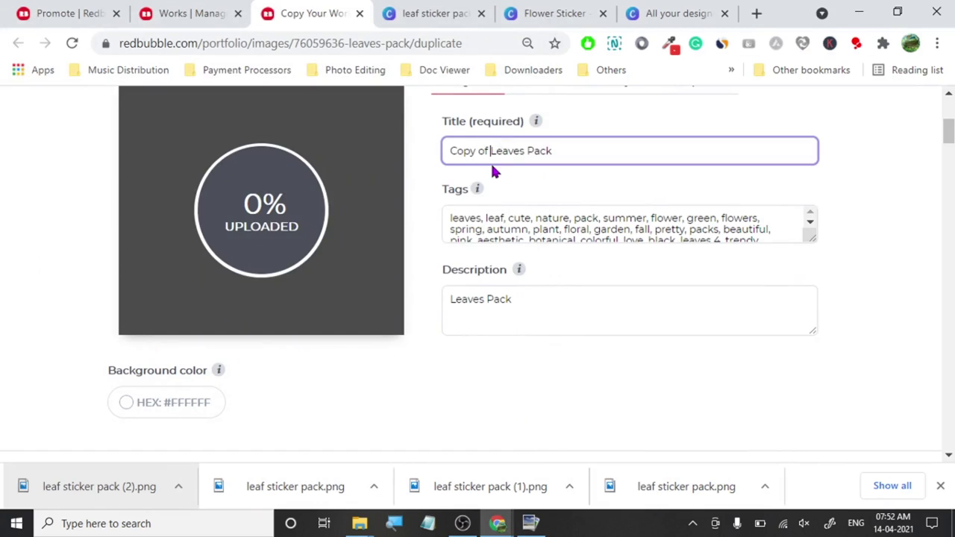
pyautogui.press('BackSpace')
pyautogui.press('BackSpace')
pyautogui.press('BackSpace')
pyautogui.press('BackSpace')
pyautogui.press('BackSpace')
pyautogui.press('BackSpace')
pyautogui.press('BackSpace')
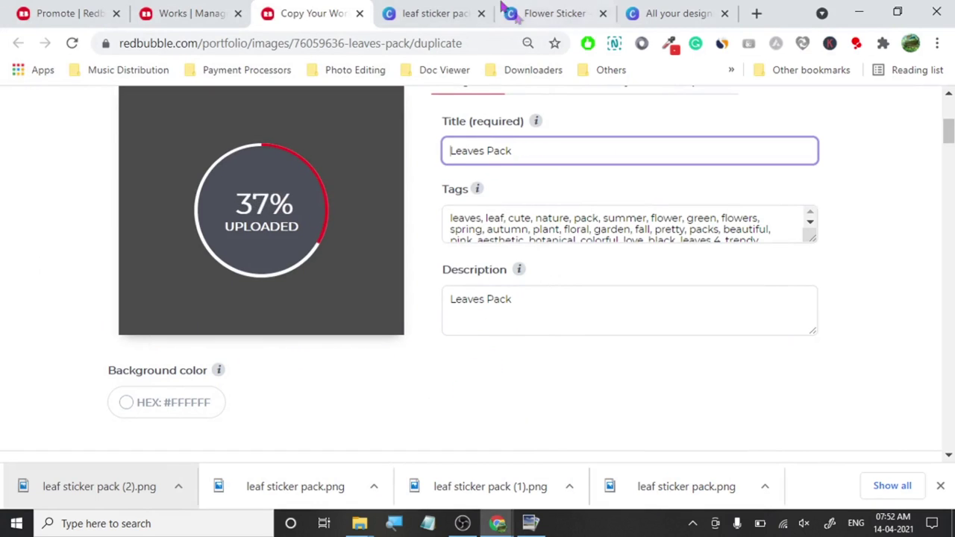
# Return to the Canva leaf sticker design, dismiss the download message and delete all four leaves from the page.
pyautogui.click(436, 13)
pyautogui.click(707, 137)
pyautogui.scroll(-3, 411, 380)
pyautogui.scroll(-1, 290, 365)
pyautogui.scroll(1, 373, 283)
pyautogui.click(514, 220)
pyautogui.press('Delete')
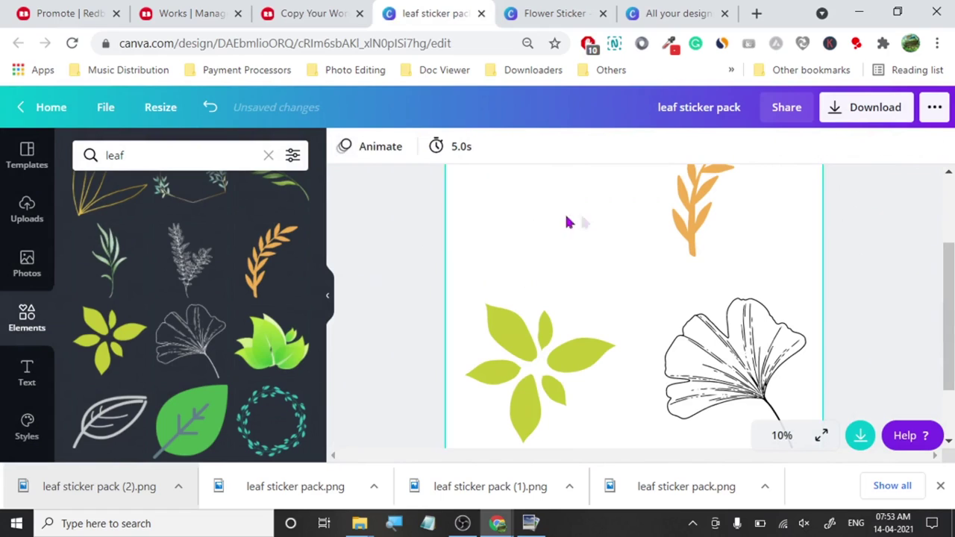
pyautogui.click(682, 219)
pyautogui.press('Delete')
pyautogui.click(590, 345)
pyautogui.press('Delete')
pyautogui.click(693, 387)
pyautogui.press('Delete')
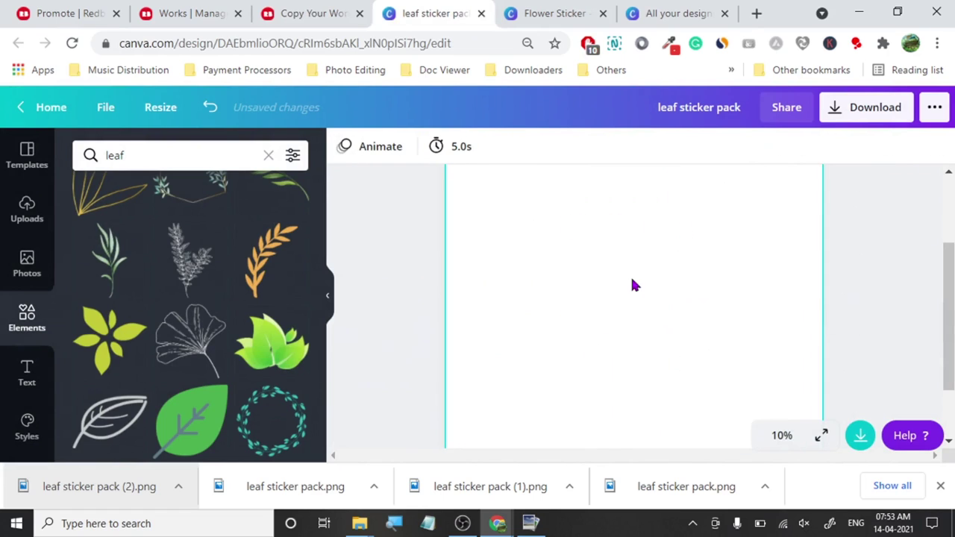
# Make the hidden black cross divider fully opaque again.
pyautogui.click(631, 283)
pyautogui.click(822, 146)
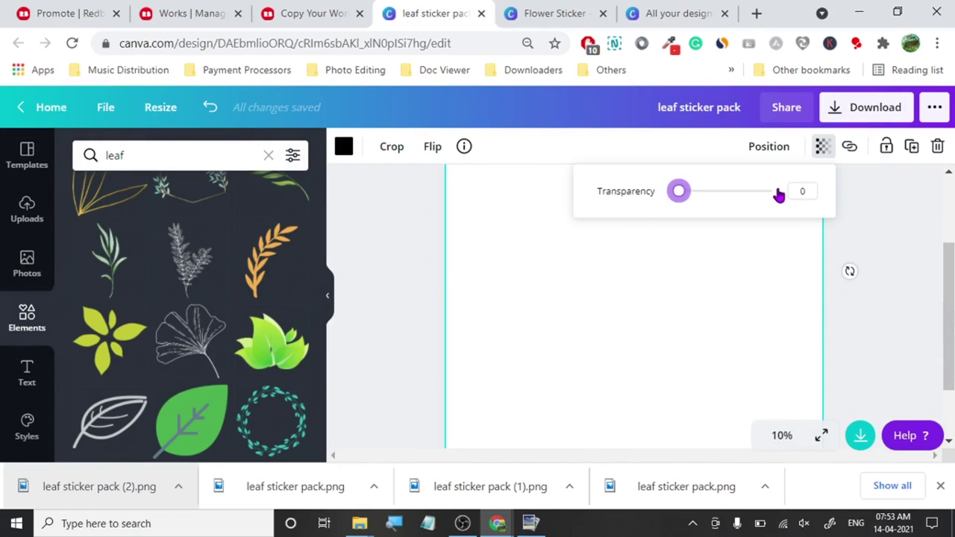
pyautogui.click(778, 195)
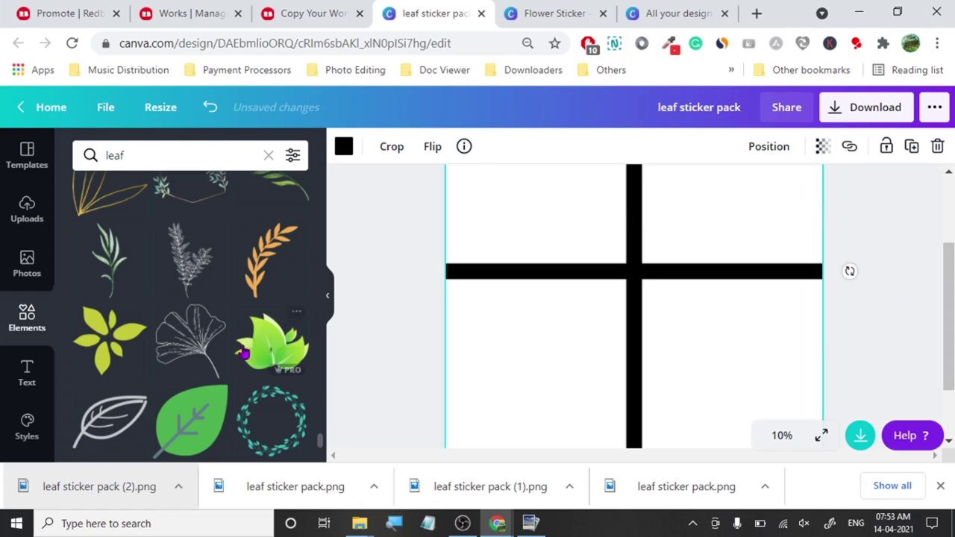
# Place the black outlined leaf in the grid's upper-left quarter and the teal-green leafy branch in the upper-right quarter.
pyautogui.click(120, 409)
pyautogui.moveTo(633, 261); pyautogui.dragTo(537, 197)
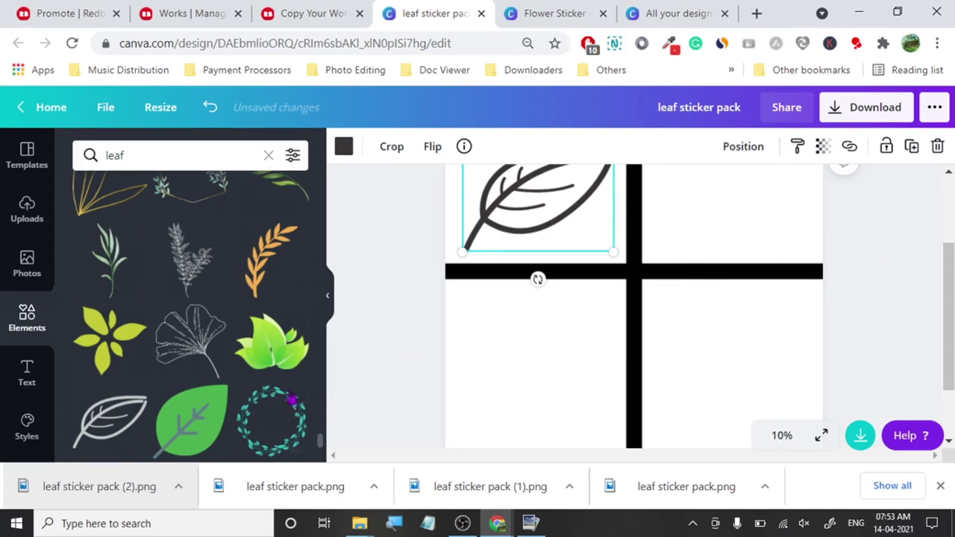
pyautogui.scroll(-4, 188, 426)
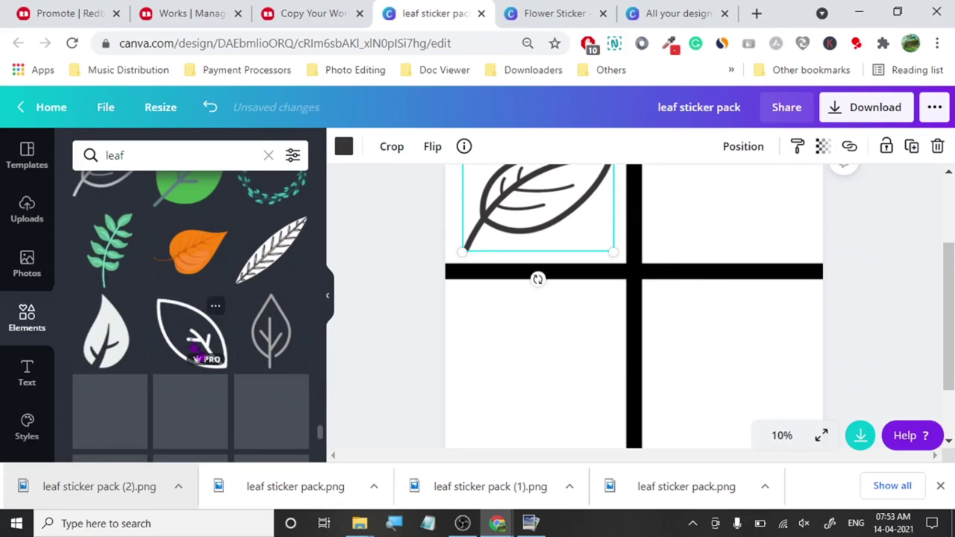
pyautogui.click(131, 227)
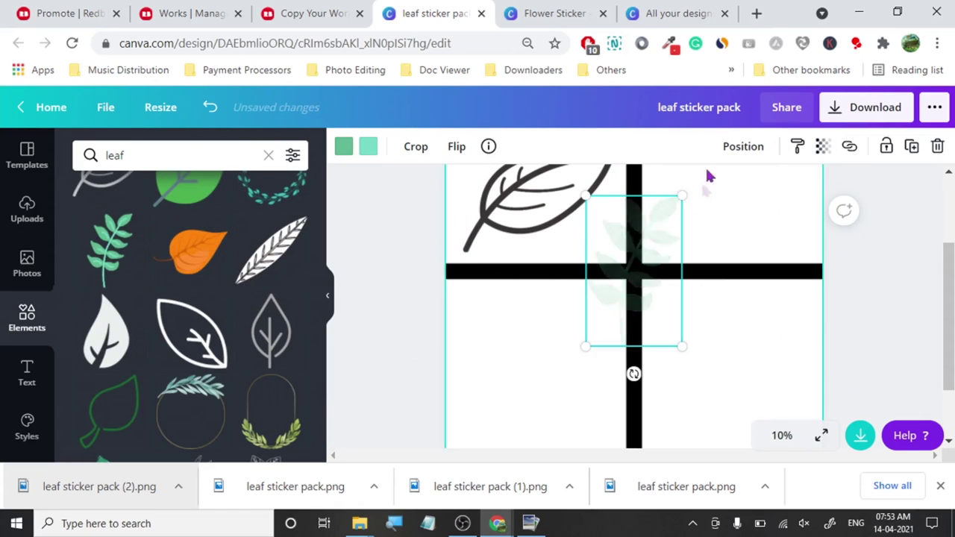
pyautogui.moveTo(656, 256); pyautogui.dragTo(718, 185)
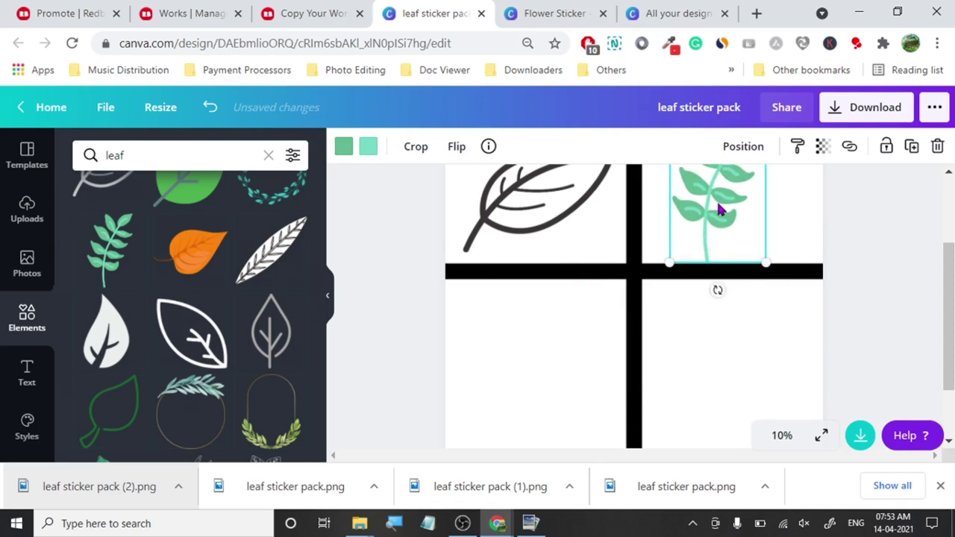
# Add the orange leaf to the lower-left quarter and the long black-and-white striped leaf to the lower-right quarter.
pyautogui.click(195, 250)
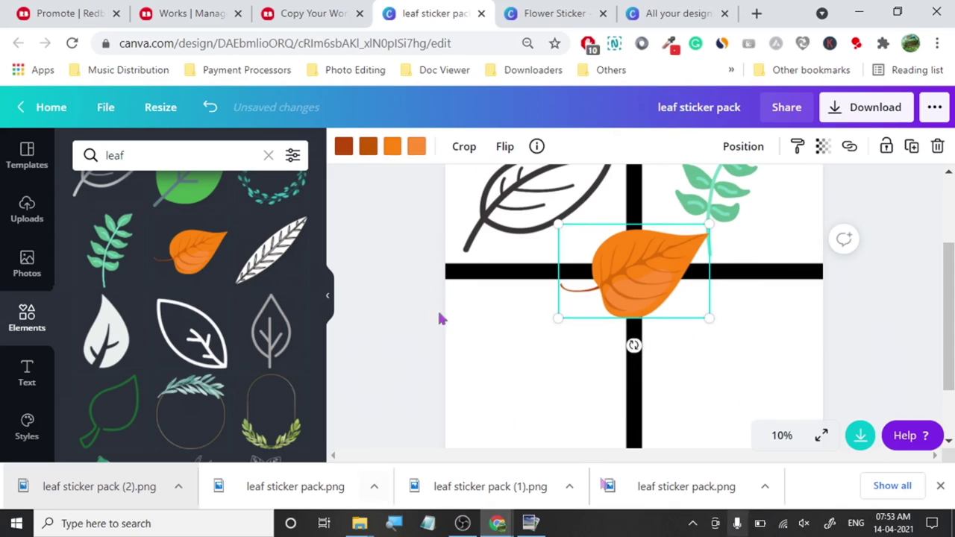
pyautogui.moveTo(637, 271); pyautogui.dragTo(537, 341)
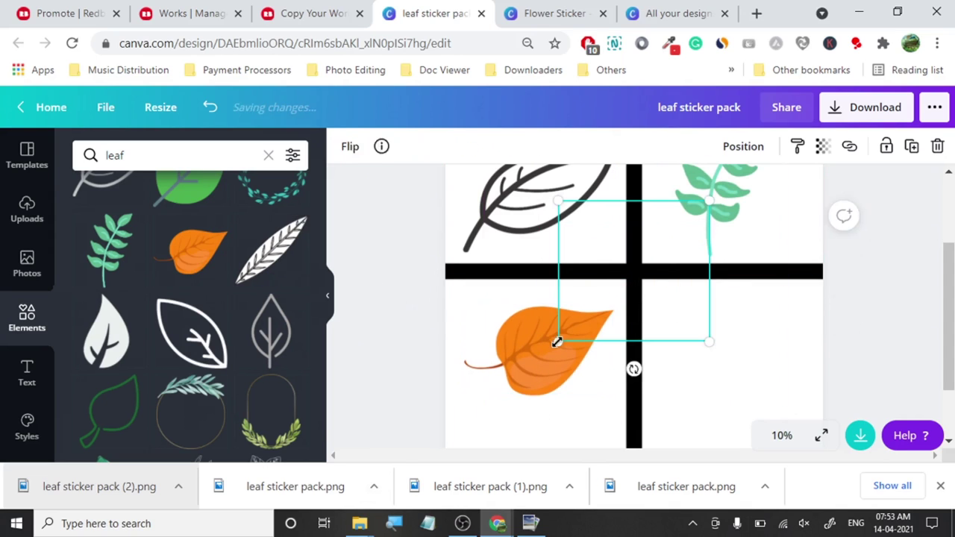
pyautogui.moveTo(654, 283); pyautogui.dragTo(742, 369)
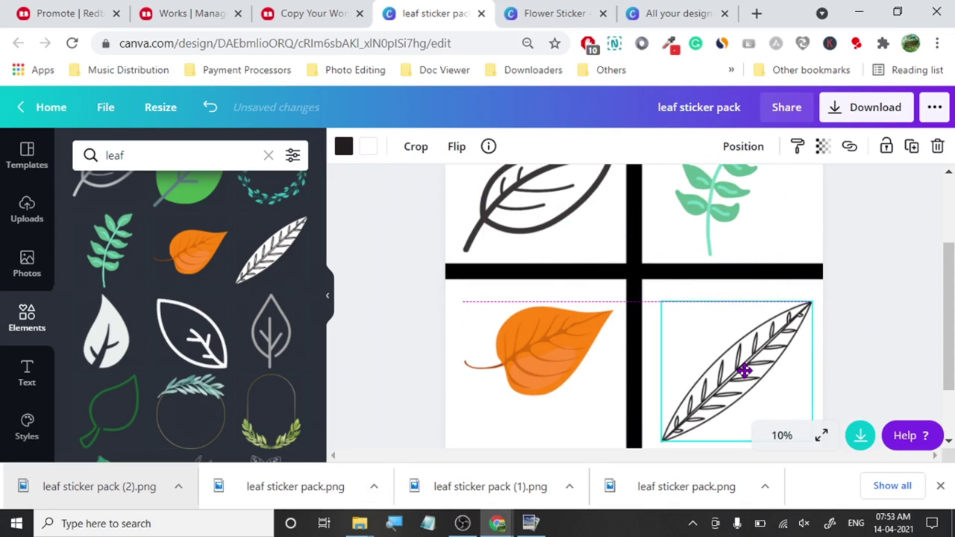
# Hide the cross divider behind the new leaves by setting its transparency value to 0.
pyautogui.click(675, 276)
pyautogui.click(822, 146)
pyautogui.moveTo(752, 194); pyautogui.dragTo(605, 191)
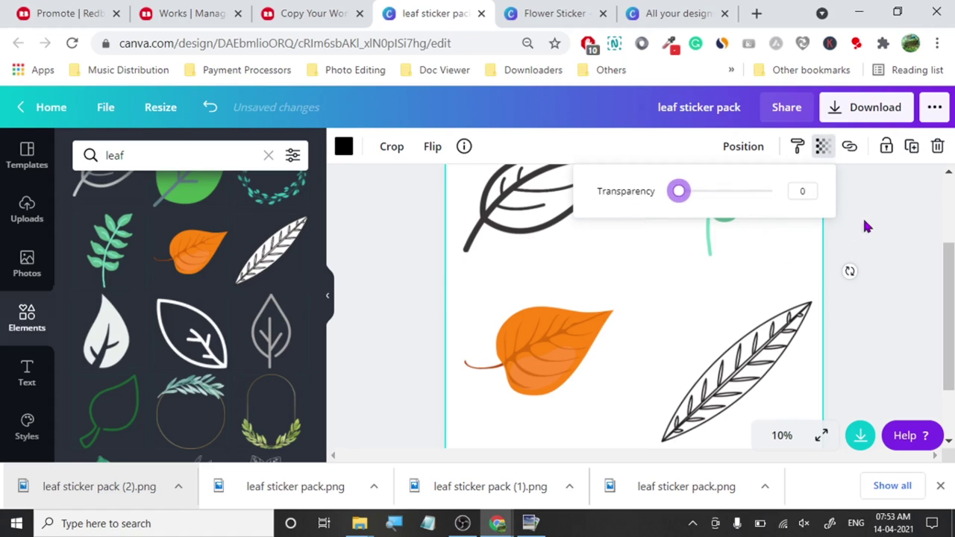
pyautogui.click(885, 201)
pyautogui.scroll(3, 910, 222)
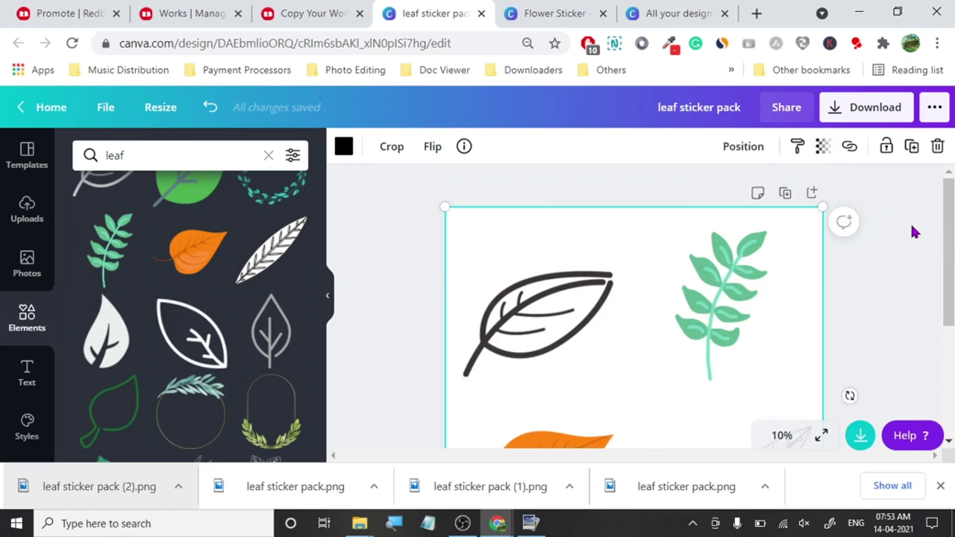
# Download the design with the orange leaf as a transparent-background PNG at 7500 × 7500 px.
pyautogui.click(865, 106)
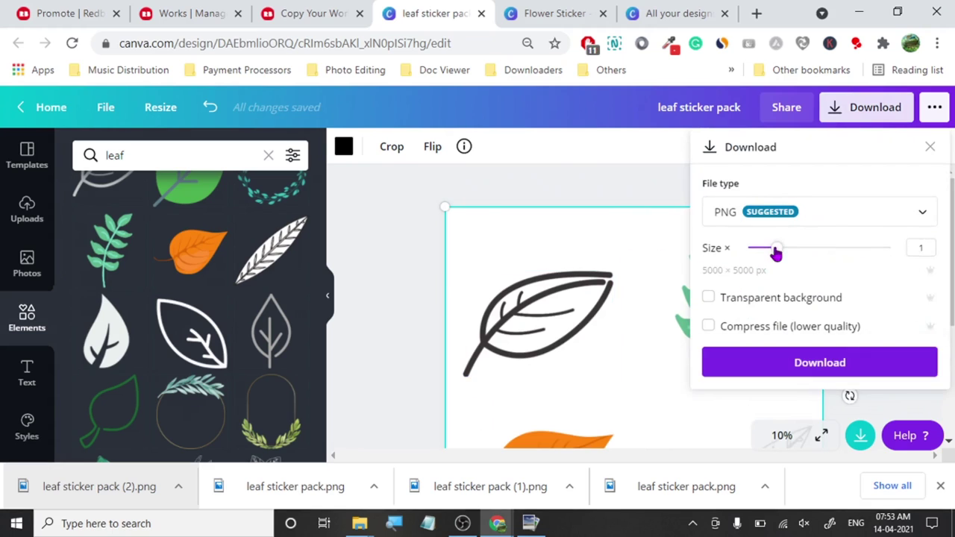
pyautogui.moveTo(776, 252); pyautogui.dragTo(800, 247)
pyautogui.click(767, 301)
pyautogui.click(772, 381)
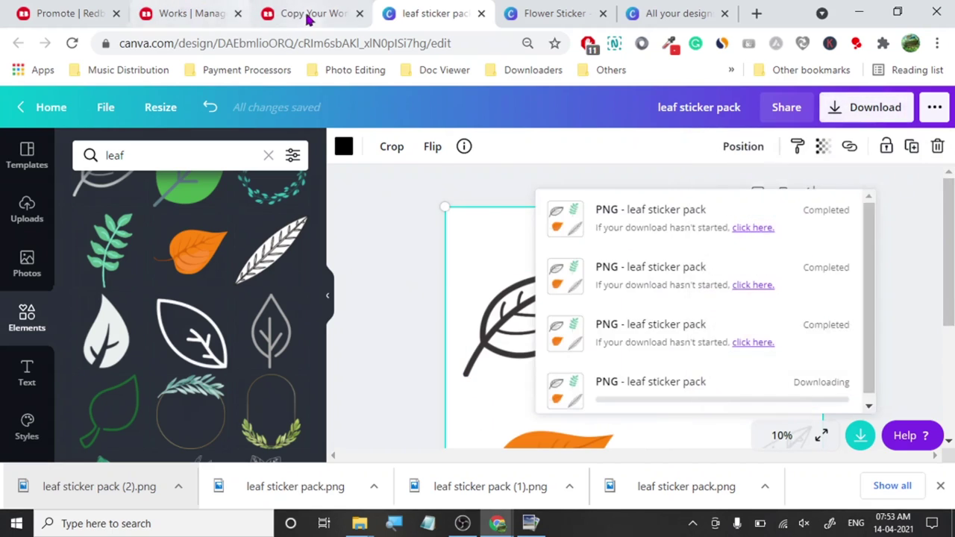
# Go back to the Redbubble work copy, accept the selling-rights declaration and save the Leaves Pack work.
pyautogui.click(306, 13)
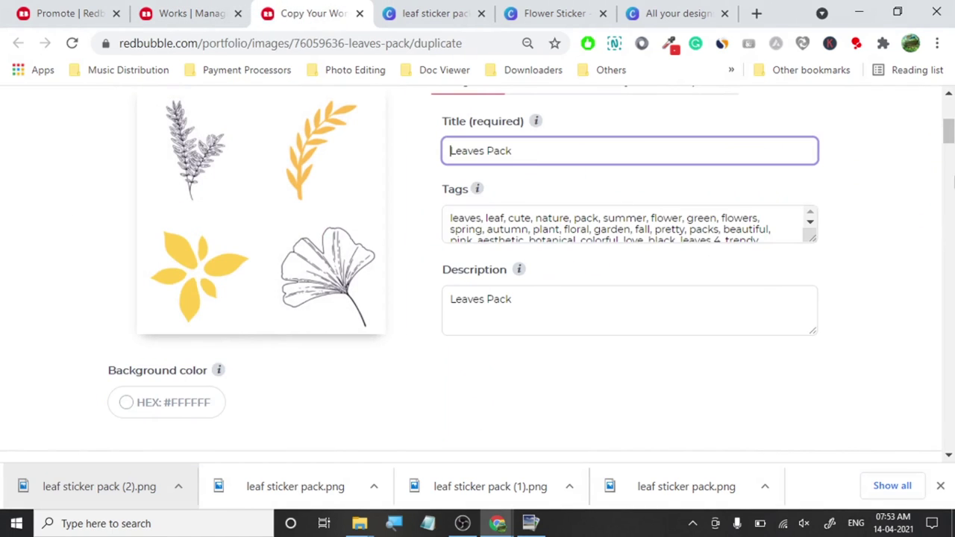
pyautogui.moveTo(950, 144); pyautogui.dragTo(930, 436)
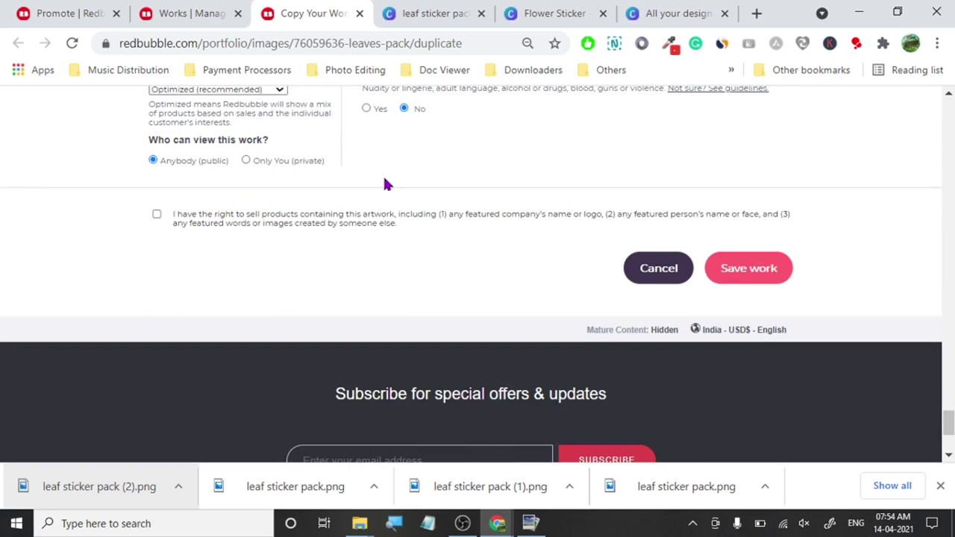
pyautogui.click(750, 269)
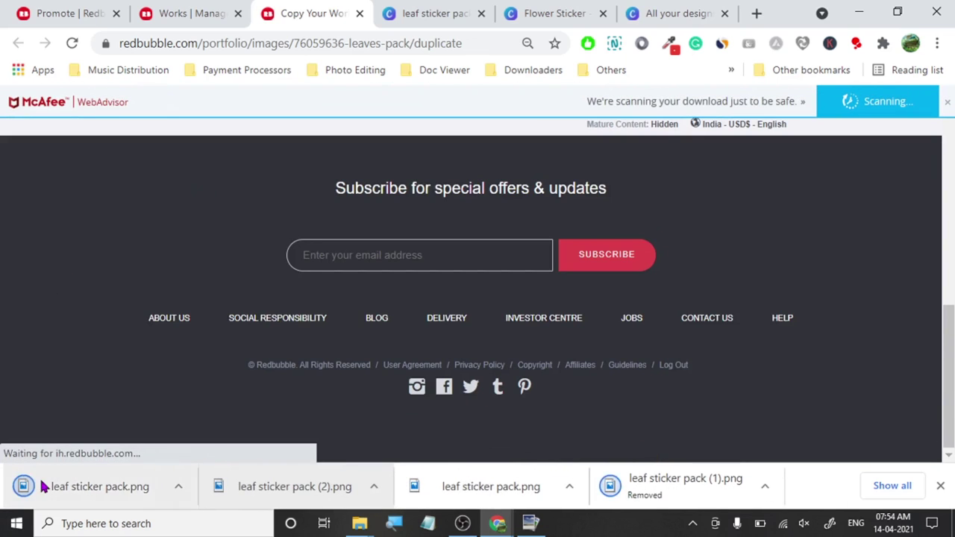
# Open the newly downloaded leaf sticker pack.png in PhotoPad and close the previous amber-recoloured pack.
pyautogui.moveTo(67, 483); pyautogui.dragTo(411, 446)
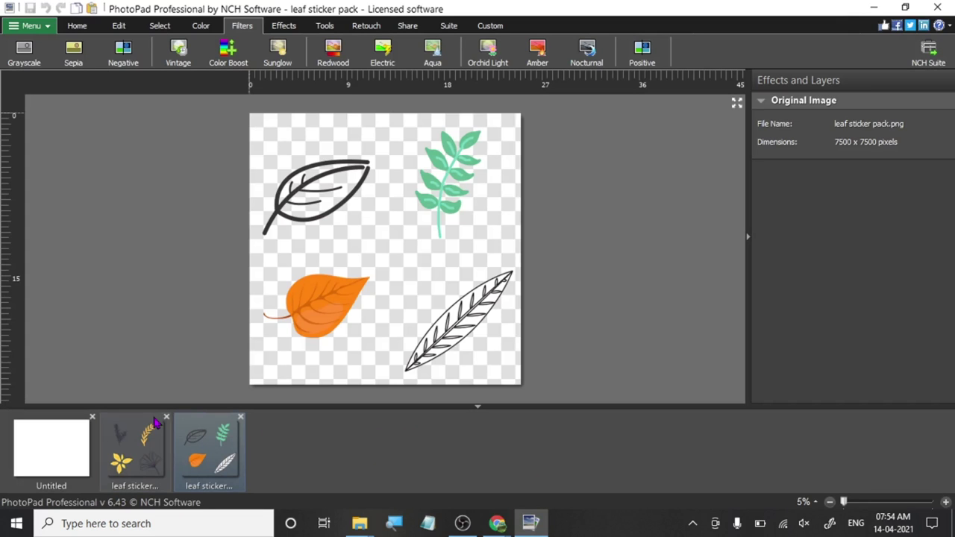
pyautogui.click(166, 418)
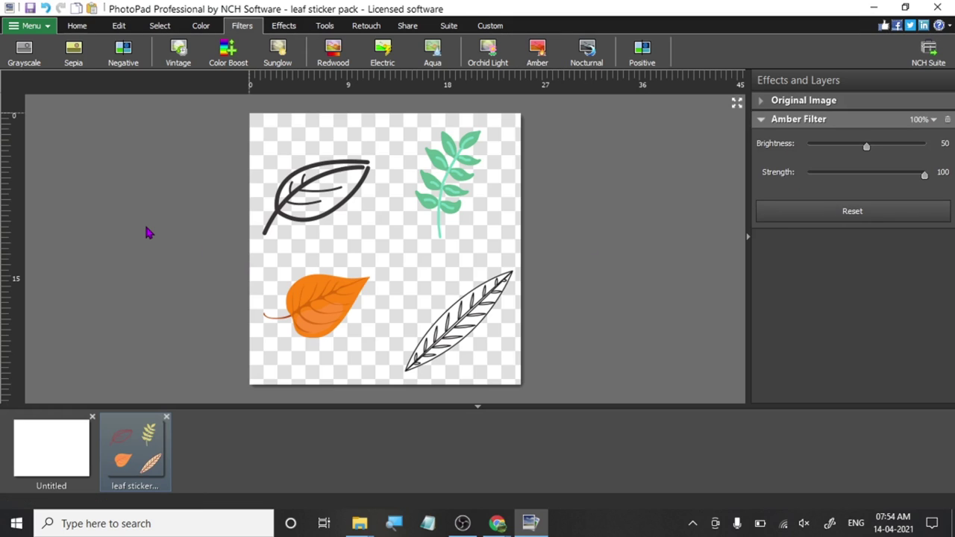
# Save the amber-filtered leaf pack by overwriting leaf sticker pack.png.
pyautogui.click(31, 8)
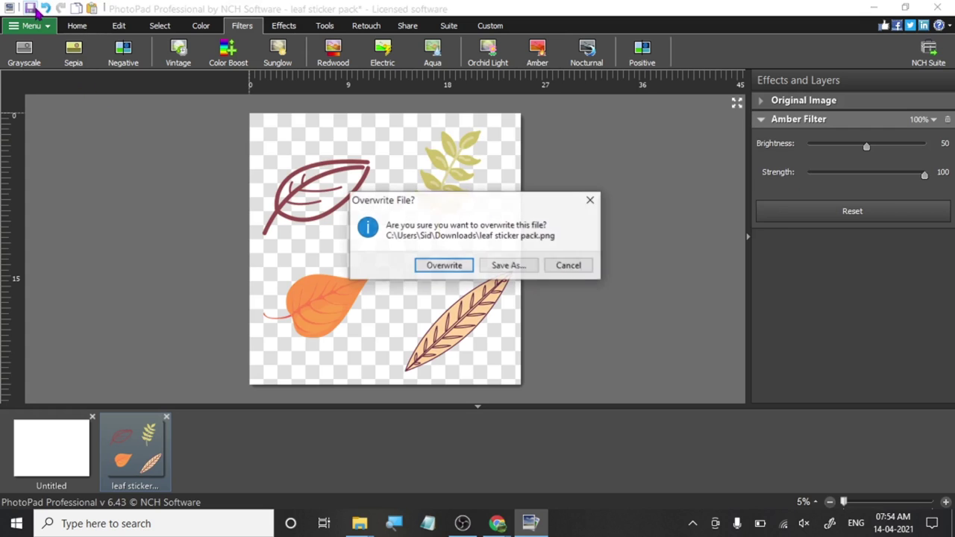
pyautogui.click(443, 264)
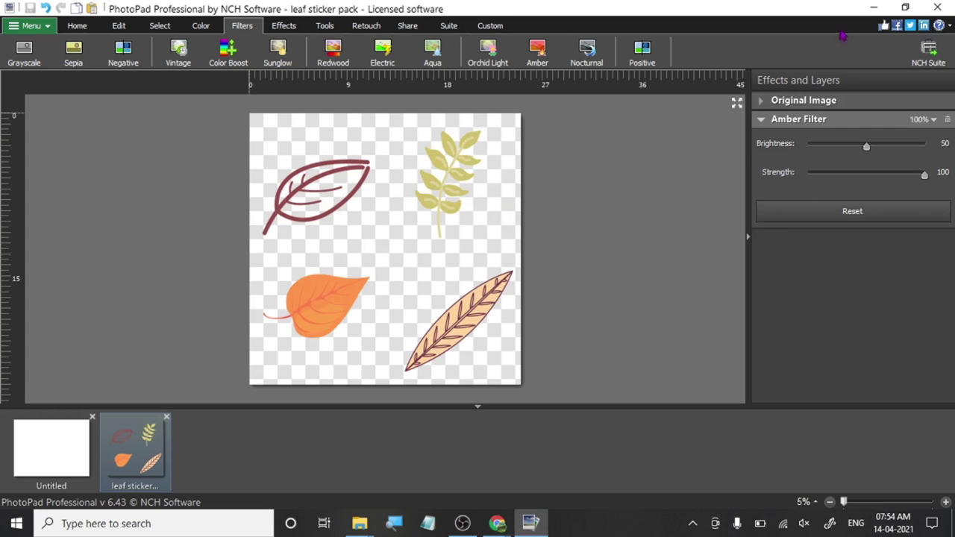
pyautogui.click(873, 9)
# Copy the settings of the Redbubble Leaves Pack work in a new tab and close the unneeded Promote and Canva designs tabs.
pyautogui.click(176, 10)
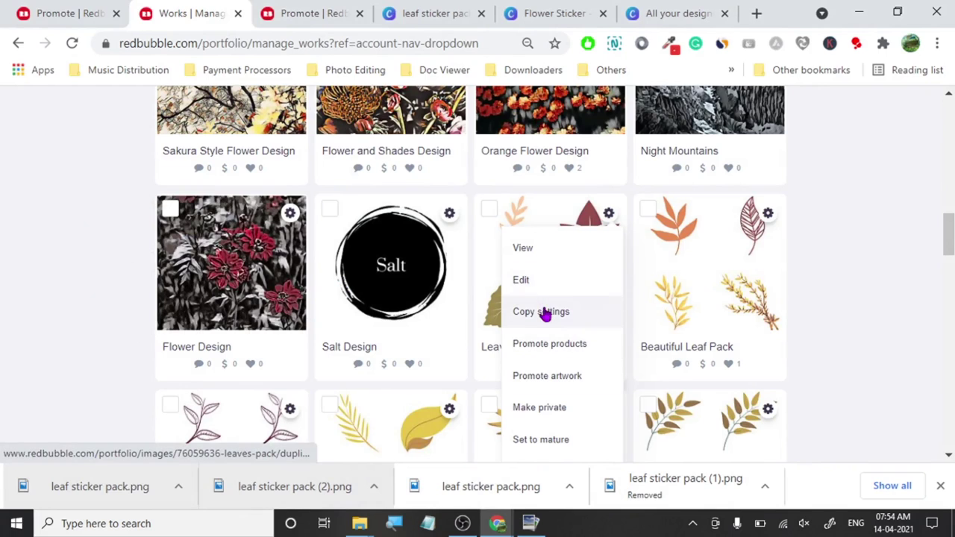
pyautogui.rightClick(544, 313)
pyautogui.click(585, 64)
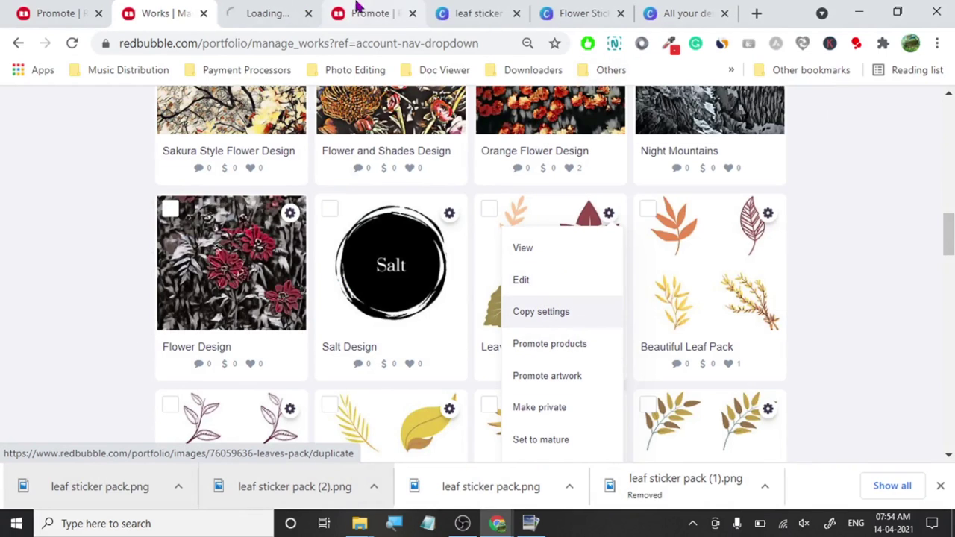
pyautogui.click(412, 14)
pyautogui.click(247, 9)
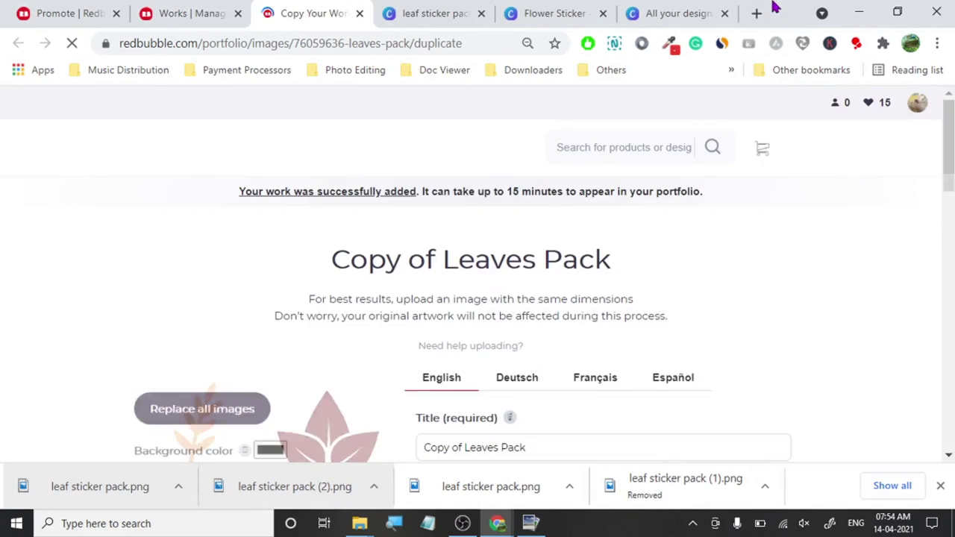
pyautogui.click(724, 13)
pyautogui.scroll(-5, 209, 275)
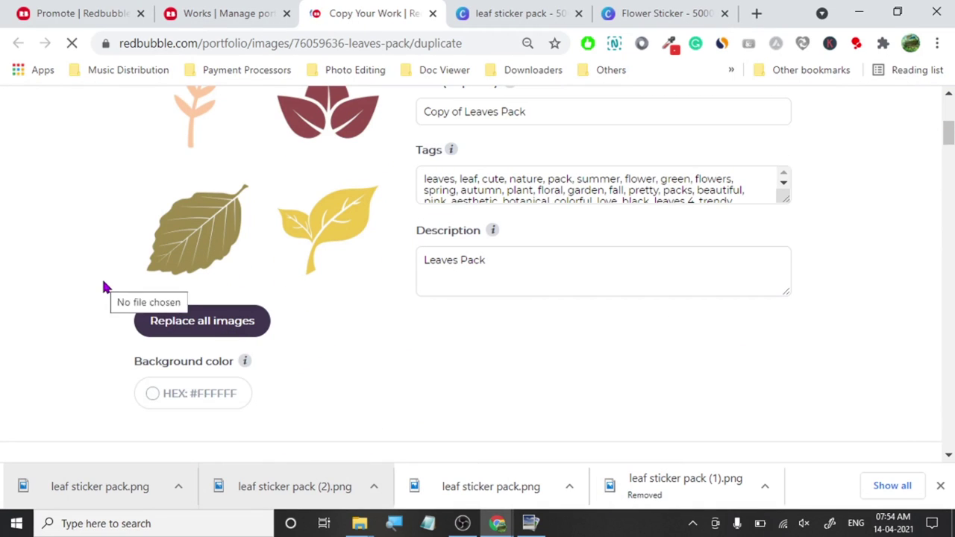
pyautogui.click(139, 12)
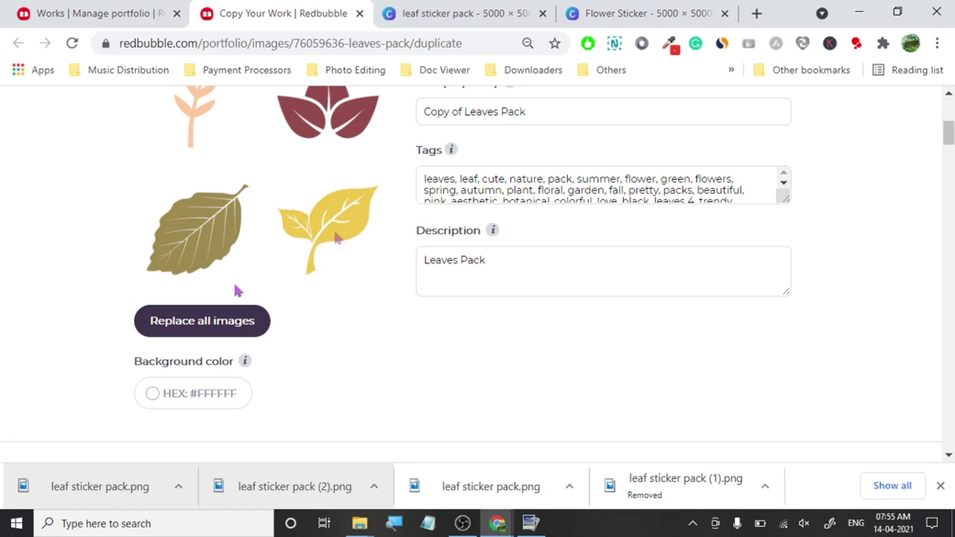
# Replace all images of the copied work with leaf sticker pack.png, deleting the old leaf sticker pack (2) file from Downloads.
pyautogui.click(233, 323)
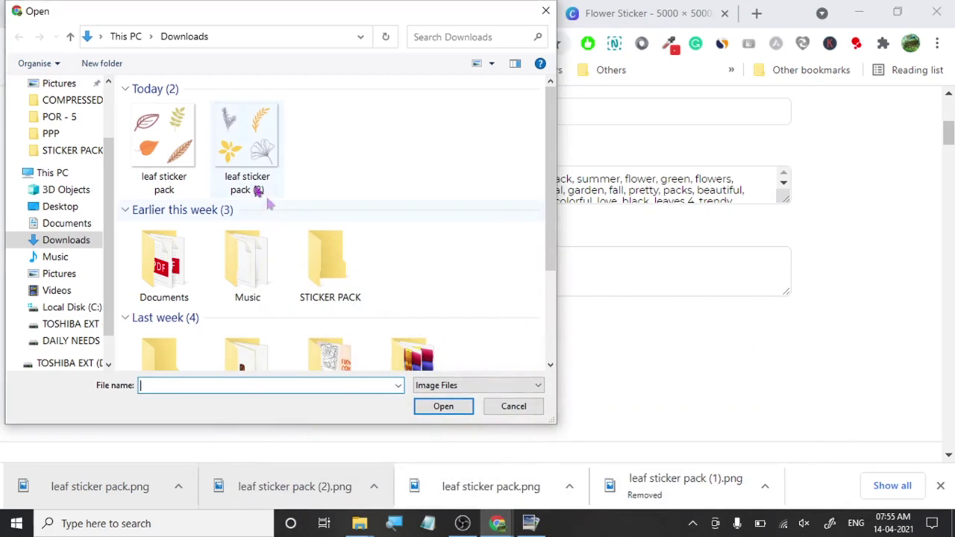
pyautogui.click(247, 179)
pyautogui.press('Delete')
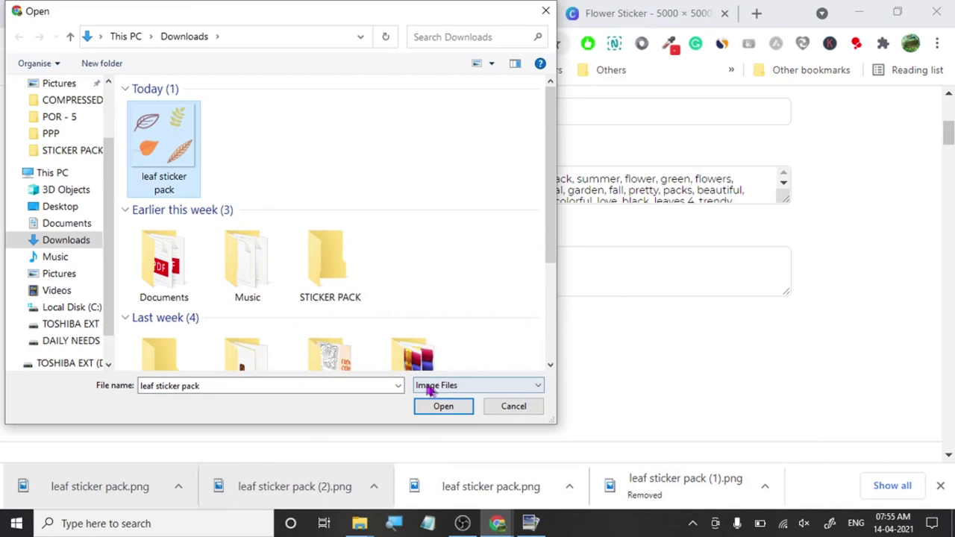
pyautogui.click(437, 405)
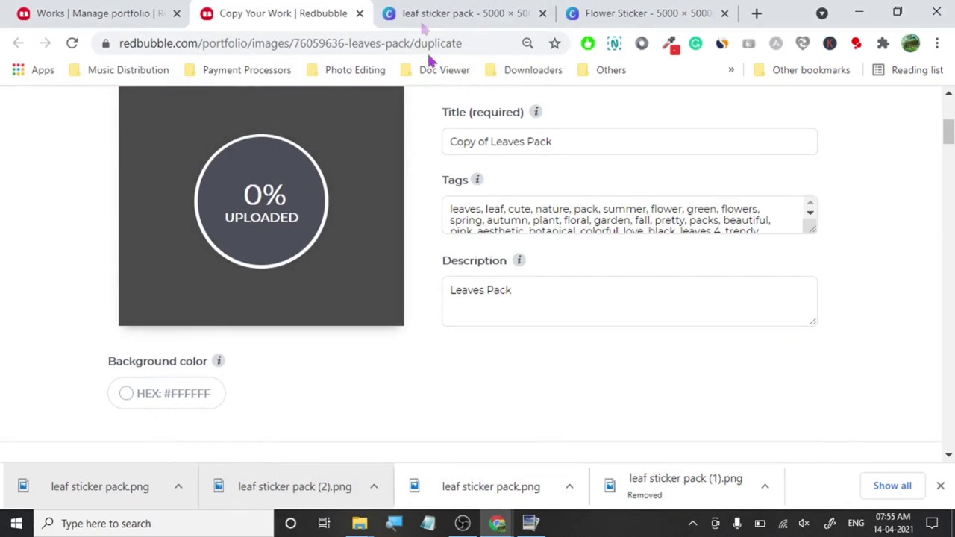
# Go back to the Canva leaf sticker pack, delete the dark outlined leaf and restore the cross divider to full opacity.
pyautogui.click(426, 13)
pyautogui.click(706, 136)
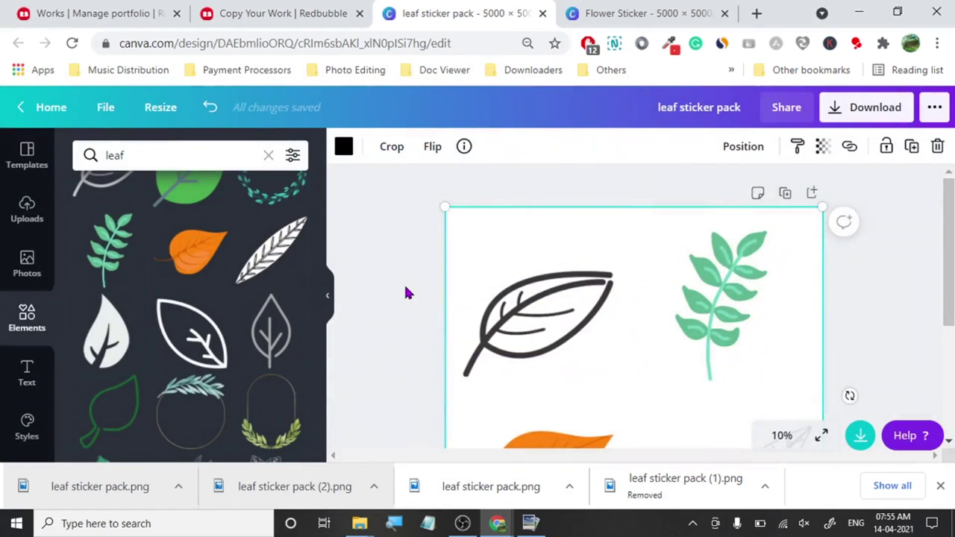
pyautogui.scroll(-3, 405, 293)
pyautogui.click(519, 192)
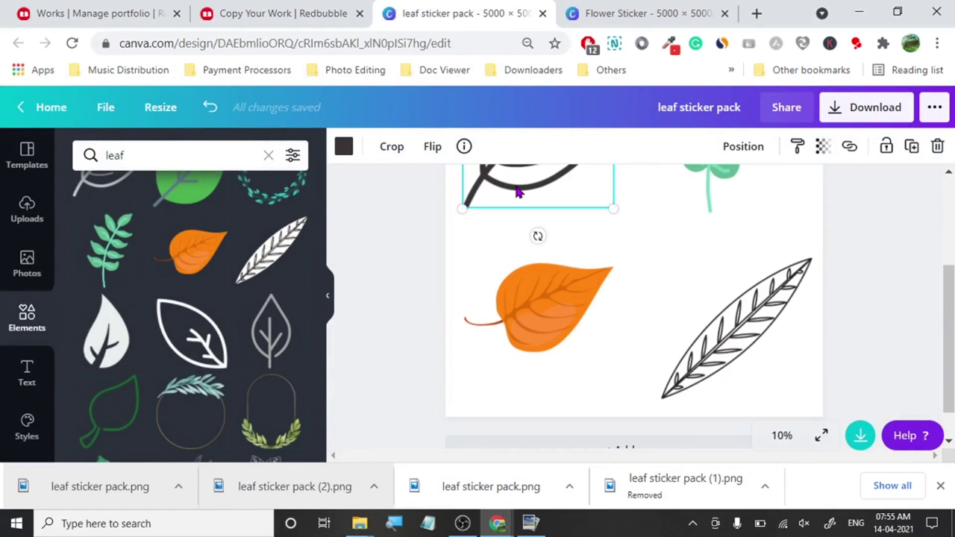
pyautogui.press('Delete')
pyautogui.click(650, 239)
pyautogui.click(823, 148)
pyautogui.moveTo(678, 191); pyautogui.dragTo(773, 191)
pyautogui.click(932, 250)
# Delete the remaining leaves so only the cross divider stays on the page.
pyautogui.click(576, 298)
pyautogui.press('Delete')
pyautogui.click(715, 299)
pyautogui.press('Delete')
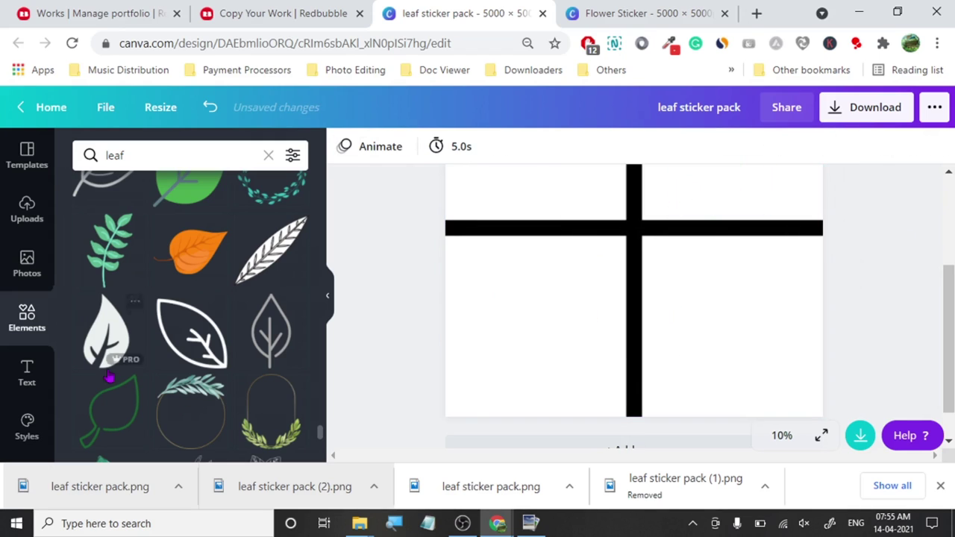
# Add the solid drop-shaped leaf to the upper-left quadrant and the green watercolour leaf, resized to about 1,305 × 2,884, to the upper-right one.
pyautogui.click(113, 334)
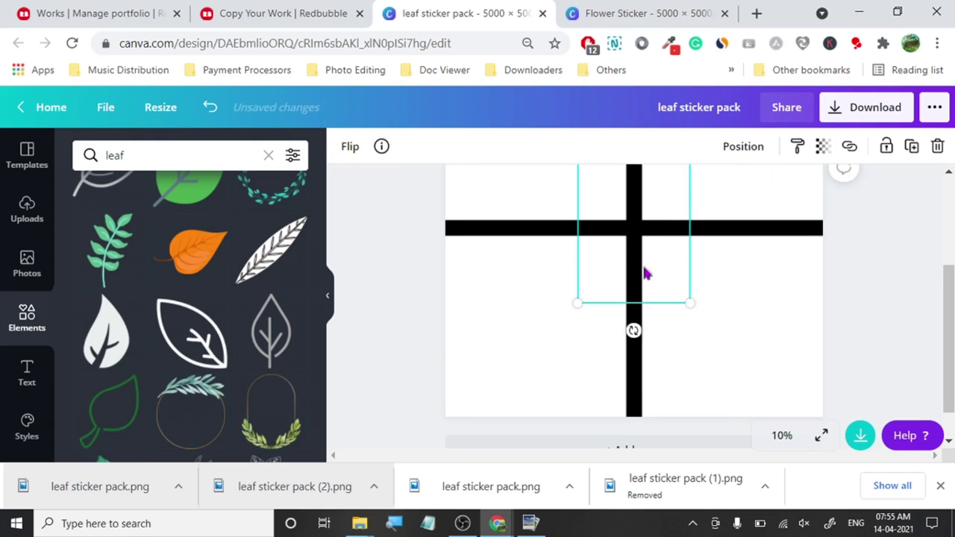
pyautogui.moveTo(644, 256); pyautogui.dragTo(552, 170)
pyautogui.scroll(-10, 220, 299)
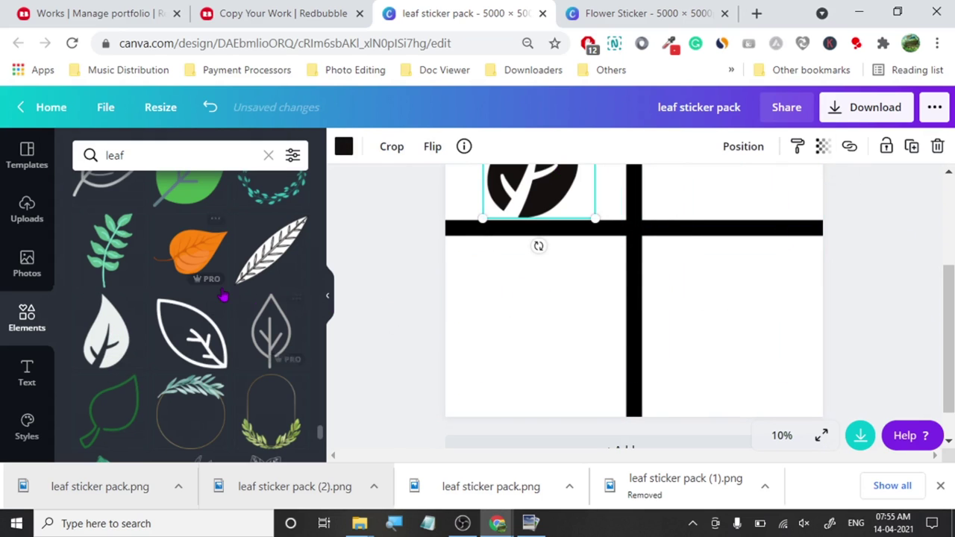
pyautogui.scroll(2, 164, 253)
pyautogui.click(120, 324)
pyautogui.moveTo(564, 383); pyautogui.dragTo(614, 303)
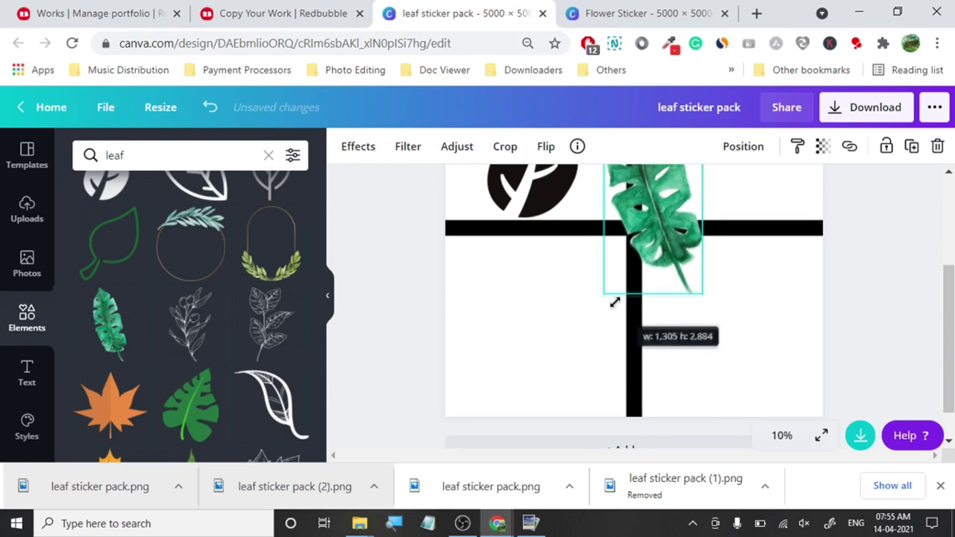
pyautogui.moveTo(644, 212); pyautogui.dragTo(712, 162)
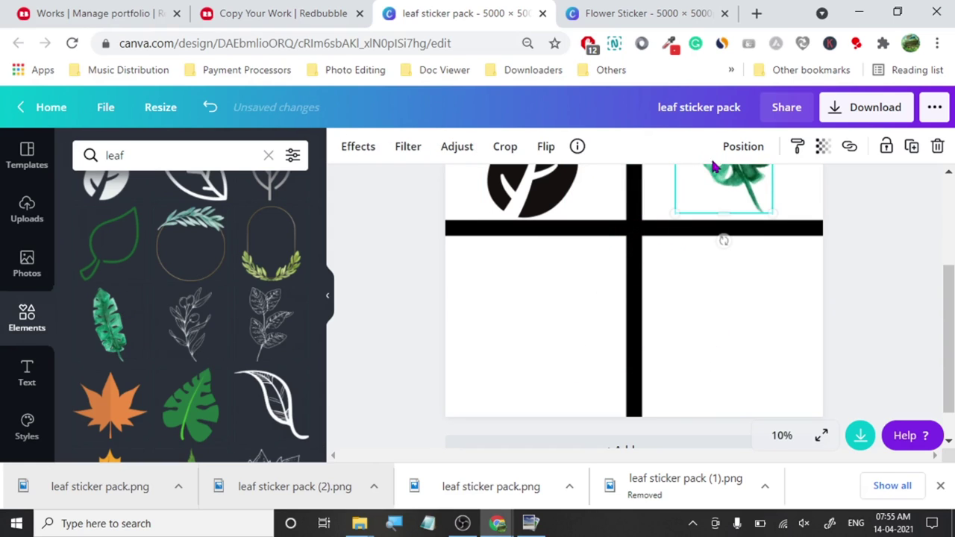
pyautogui.click(739, 227)
# Place the line-art berry branch in the lower-left quadrant and the line-art leafy branch in the lower-right quadrant.
pyautogui.moveTo(190, 321)
pyautogui.mouseDown()
pyautogui.moveTo(603, 274)
pyautogui.moveTo(567, 313)
pyautogui.moveTo(549, 302)
pyautogui.mouseUp()
pyautogui.moveTo(278, 328)
pyautogui.mouseDown()
pyautogui.moveTo(691, 316)
pyautogui.moveTo(725, 297)
pyautogui.moveTo(751, 313)
pyautogui.mouseUp()
# Hide the cross divider by setting its transparency value to 0.
pyautogui.click(670, 237)
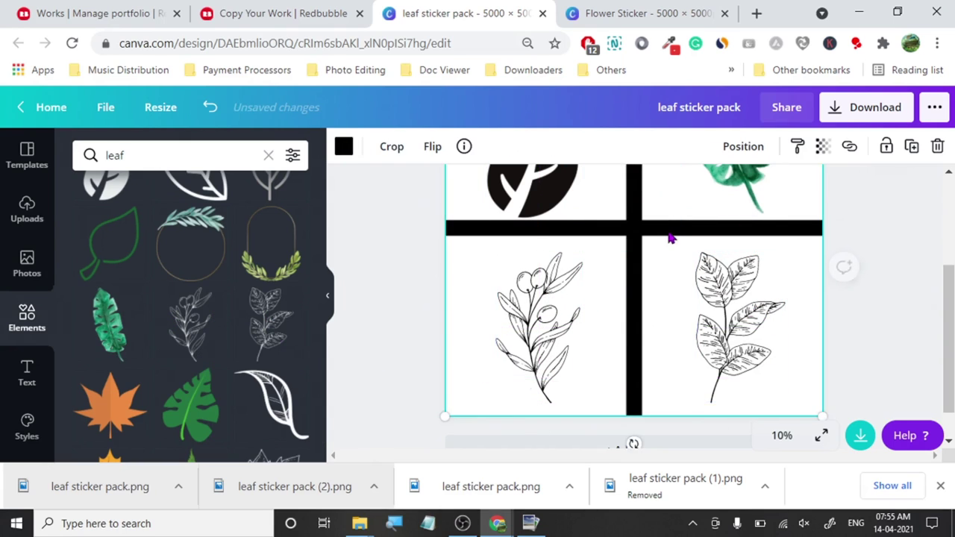
pyautogui.click(822, 146)
pyautogui.moveTo(748, 188); pyautogui.dragTo(655, 194)
# Shrink the green watercolour leaf and recentre it in the upper-right quadrant.
pyautogui.scroll(3, 940, 306)
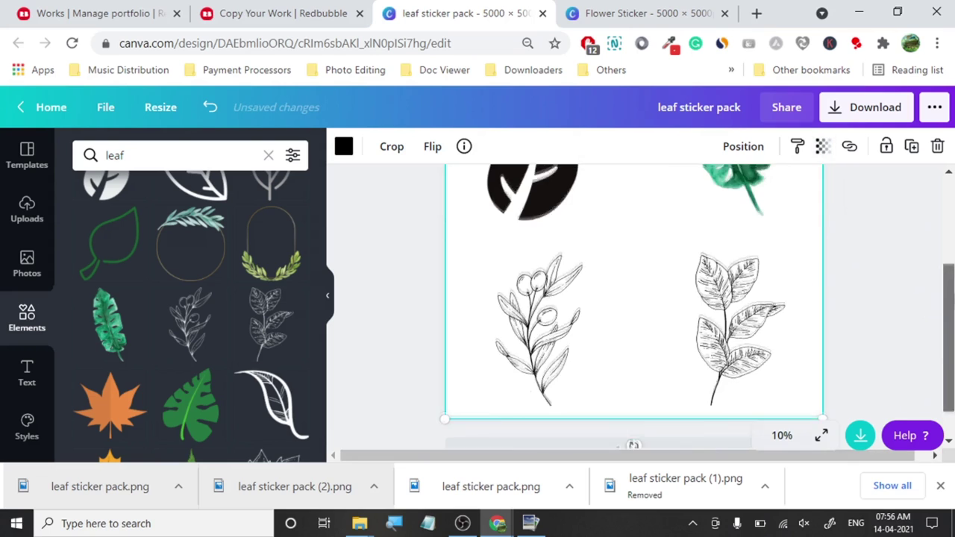
pyautogui.click(751, 266)
pyautogui.moveTo(768, 373); pyautogui.dragTo(740, 309)
pyautogui.moveTo(702, 251); pyautogui.dragTo(724, 294)
pyautogui.click(844, 258)
pyautogui.click(917, 307)
# Download the design with the solid drop-shaped leaf as a transparent-background PNG at size 1.5 (7500 × 7500 px).
pyautogui.scroll(-3, 917, 306)
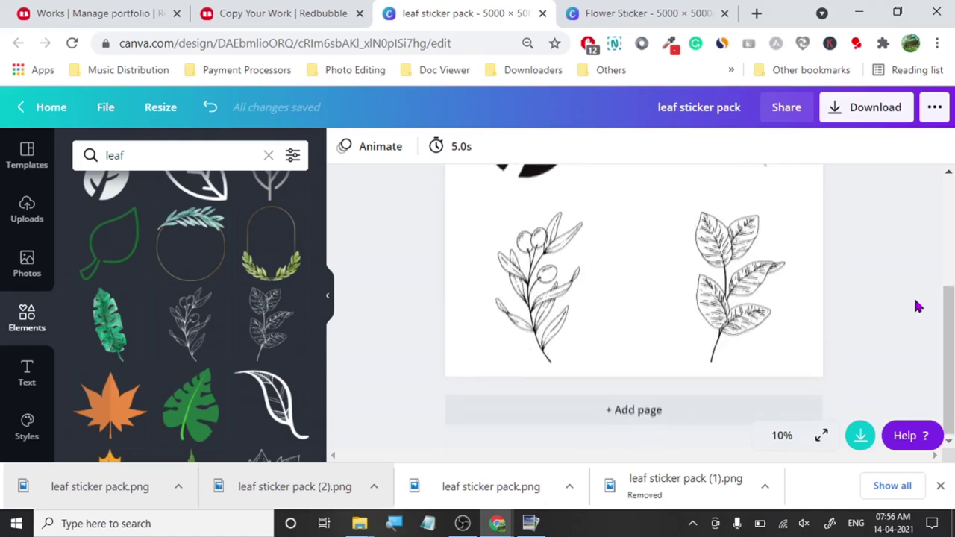
pyautogui.scroll(3, 918, 307)
pyautogui.click(851, 120)
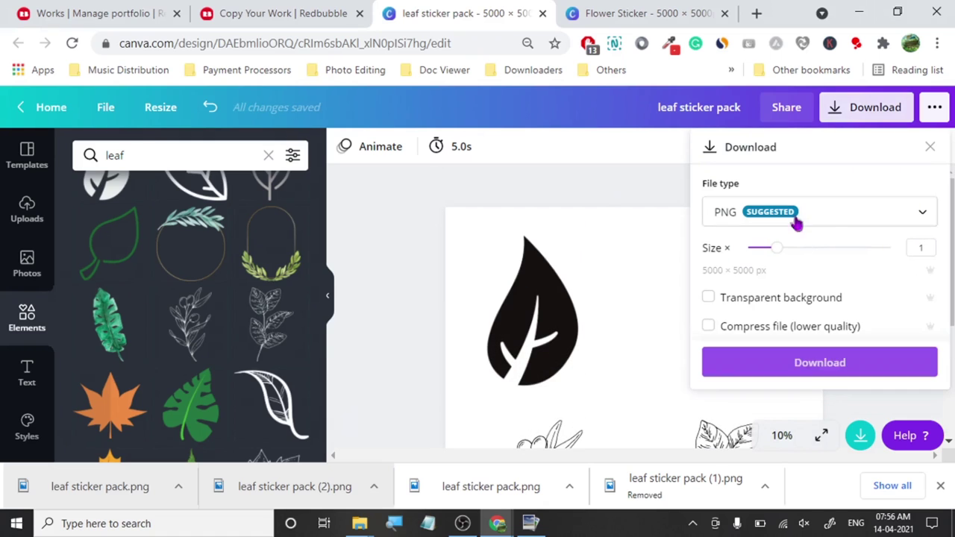
pyautogui.moveTo(761, 247); pyautogui.dragTo(799, 247)
pyautogui.click(785, 298)
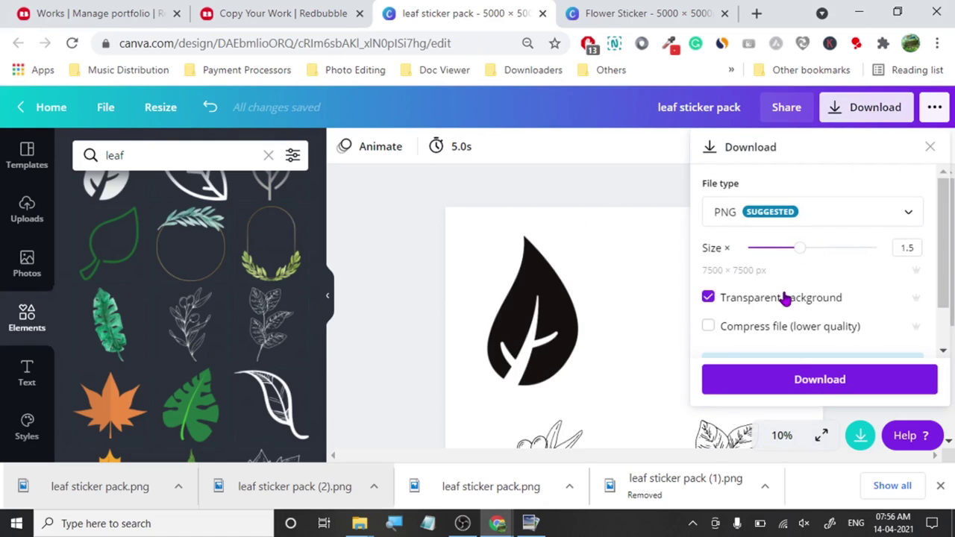
pyautogui.click(796, 380)
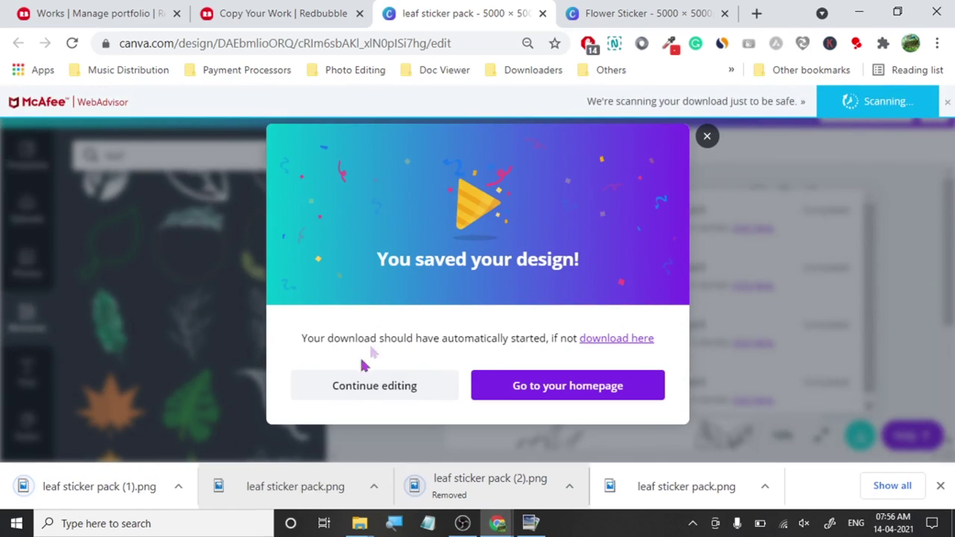
# Open the downloaded leaf sticker pack (1).png in PhotoPad and close the previous leaf pack.
pyautogui.moveTo(64, 490); pyautogui.dragTo(250, 303)
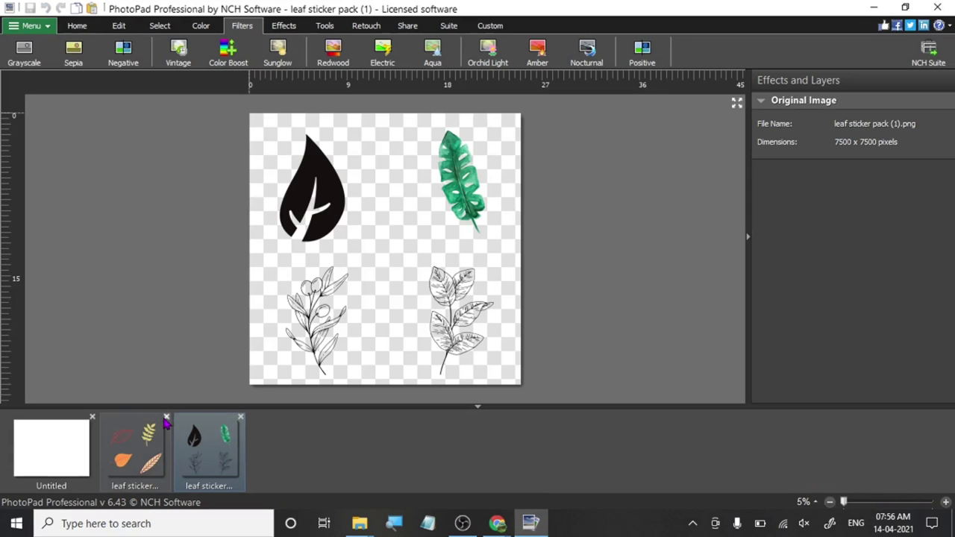
pyautogui.click(166, 417)
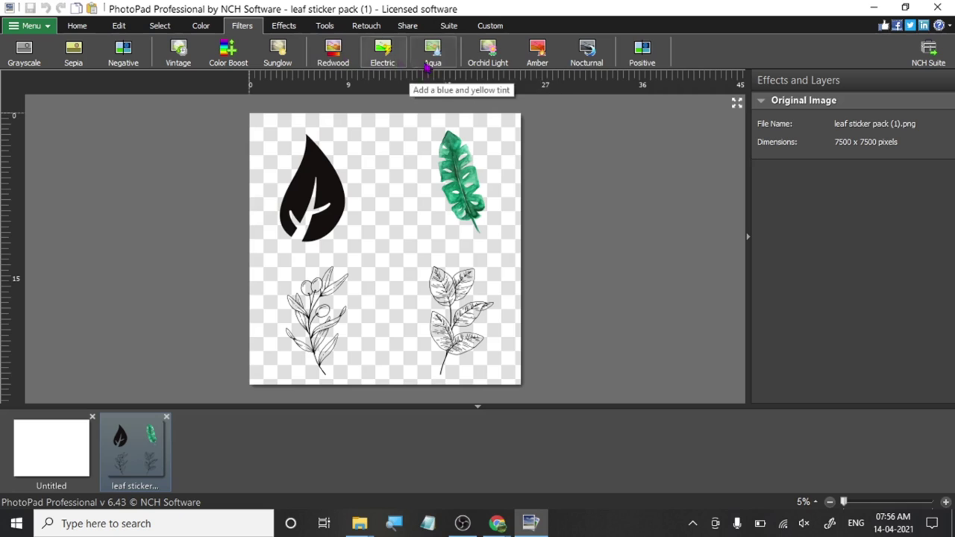
# Apply the Amber filter to the new leaf pack and save it by overwriting leaf sticker pack (1).png.
pyautogui.click(537, 51)
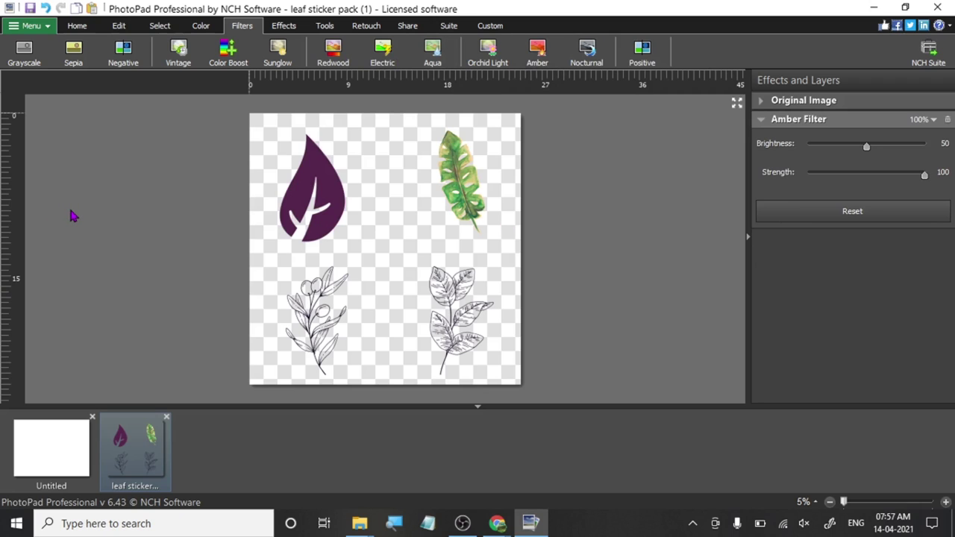
pyautogui.click(30, 8)
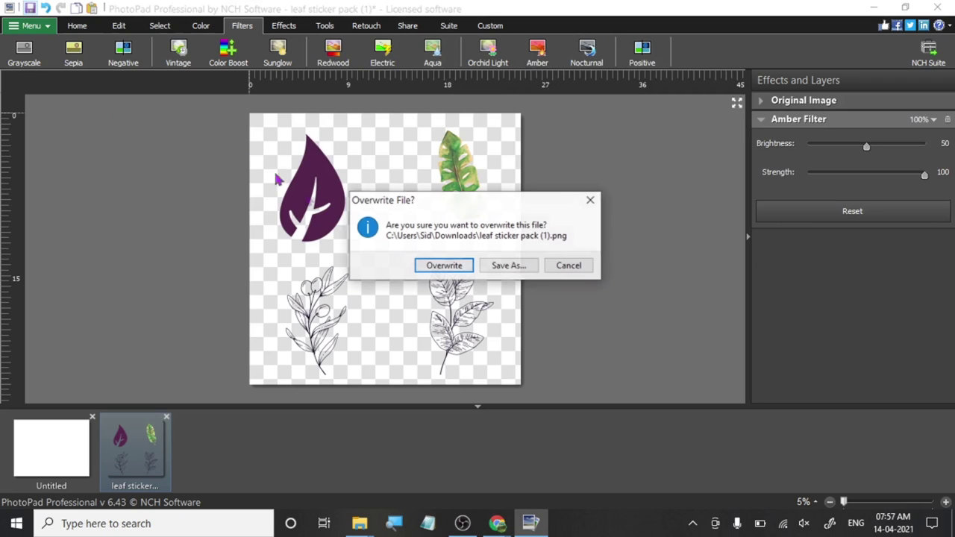
pyautogui.click(445, 268)
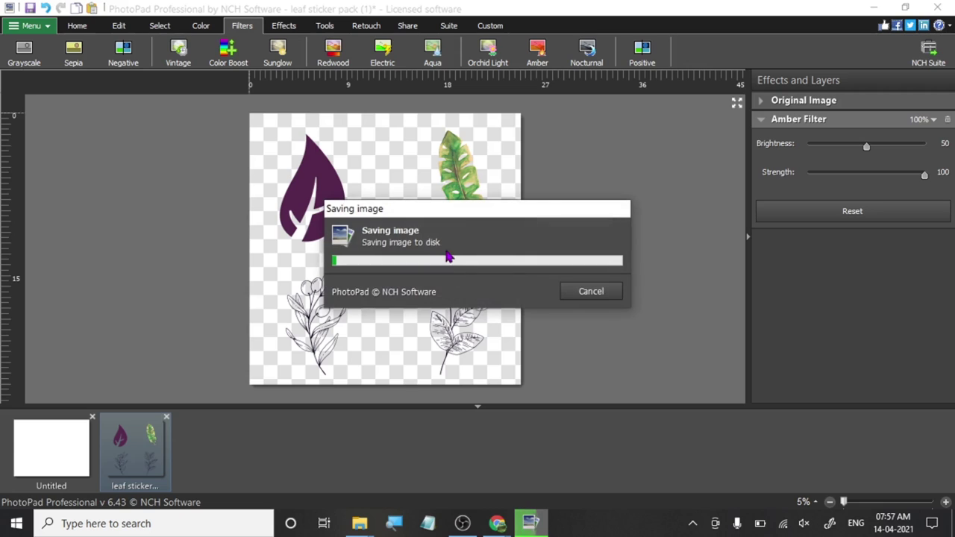
# Return to the Canva design and replace the solid black leaf in the upper-left quadrant with the orange maple leaf.
pyautogui.click(873, 9)
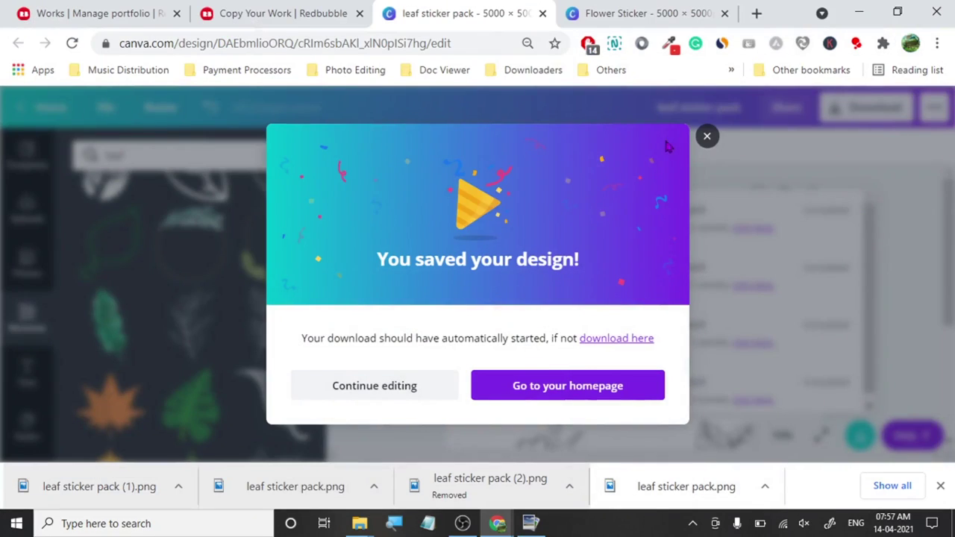
pyautogui.click(706, 136)
pyautogui.click(547, 273)
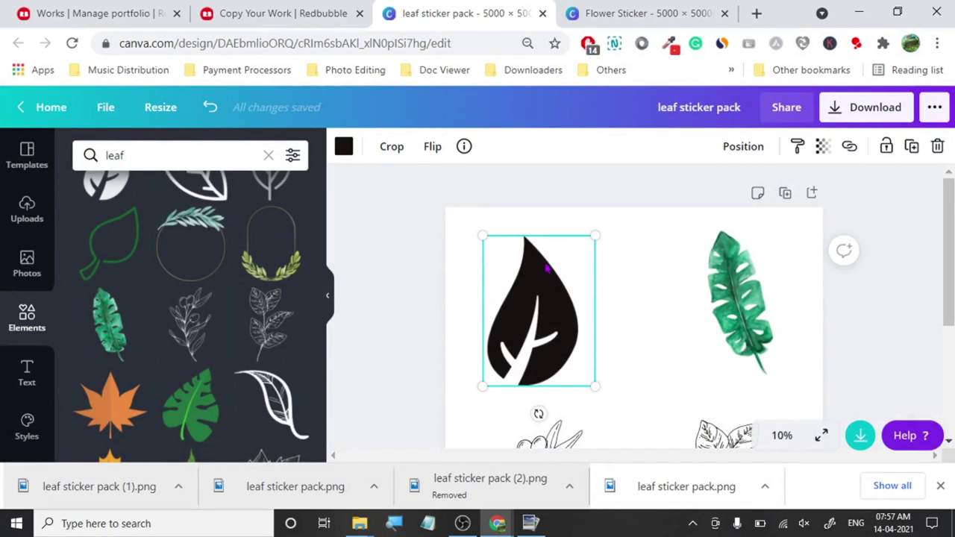
pyautogui.press('Delete')
pyautogui.moveTo(118, 412); pyautogui.dragTo(544, 270)
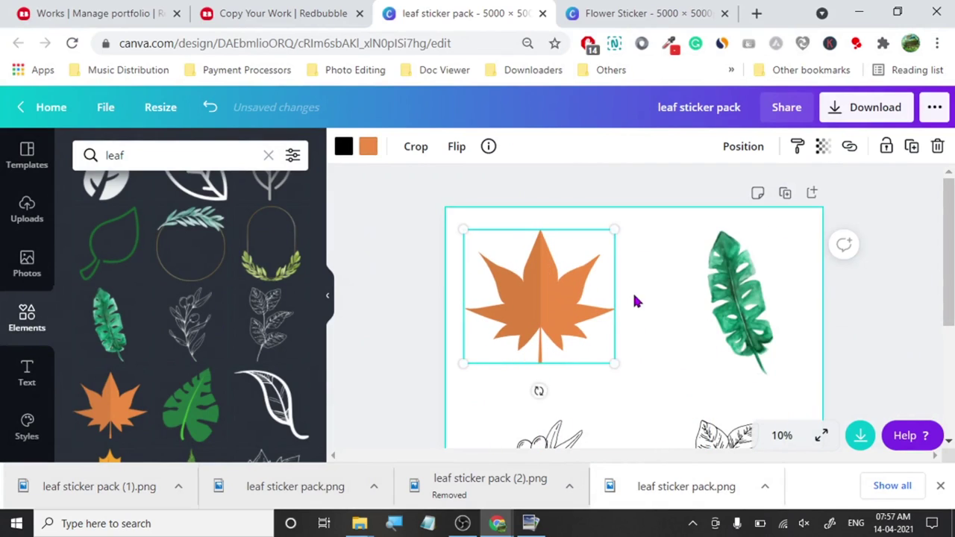
# Show the cross divider temporarily to check the maple leaf's placement, and set its transparency value back to 0.
pyautogui.click(748, 240)
pyautogui.click(822, 146)
pyautogui.click(735, 192)
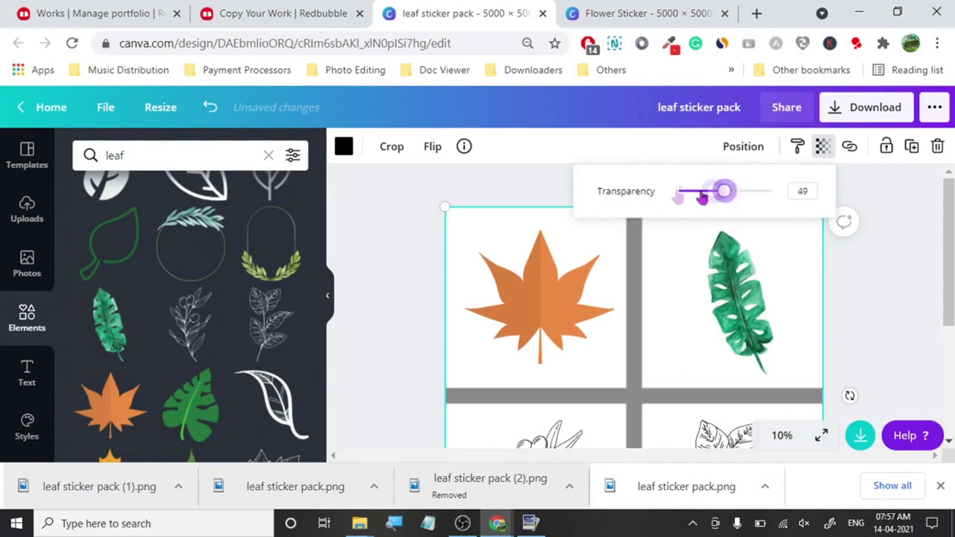
pyautogui.click(373, 207)
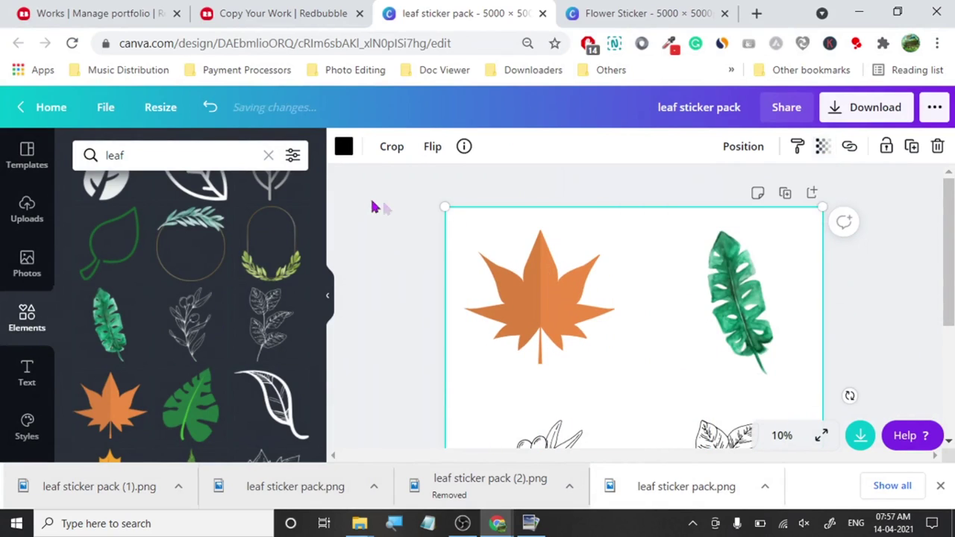
# Download the design with the orange maple leaf as a transparent-background PNG at size 1.5 (7500 × 7500 px).
pyautogui.click(849, 118)
pyautogui.moveTo(780, 247); pyautogui.dragTo(799, 247)
pyautogui.click(769, 301)
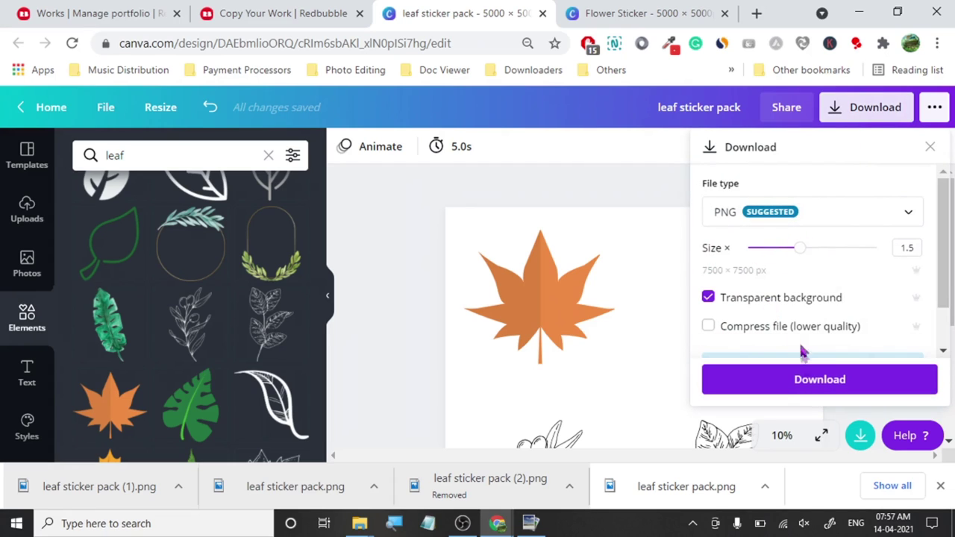
pyautogui.click(806, 384)
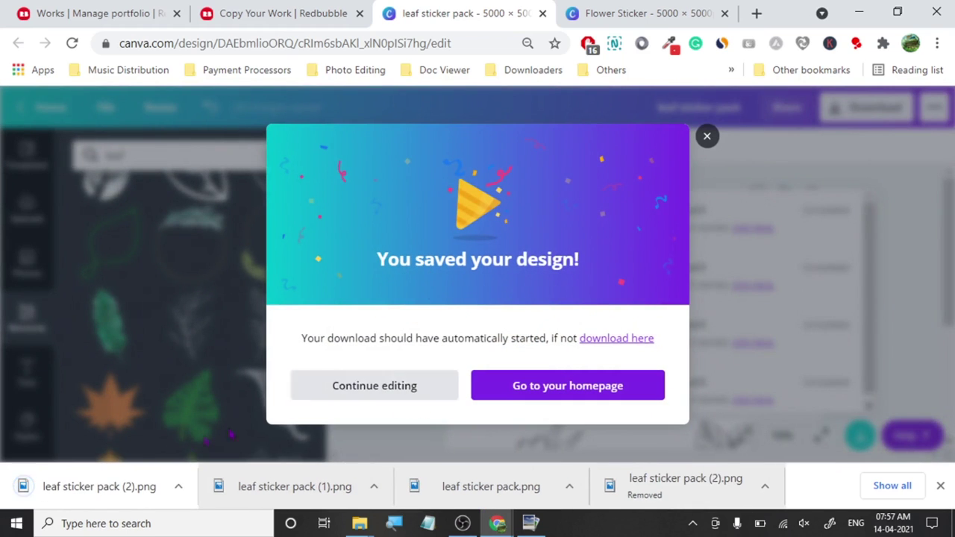
# Open leaf sticker pack (2).png in PhotoPad, apply the Amber filter and save it by overwriting the file.
pyautogui.click(90, 490)
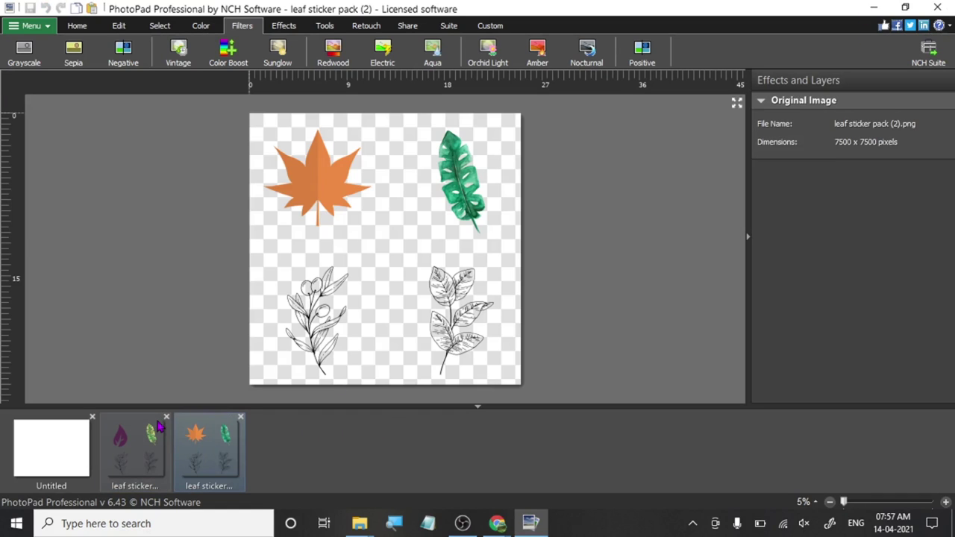
pyautogui.click(166, 418)
pyautogui.click(537, 54)
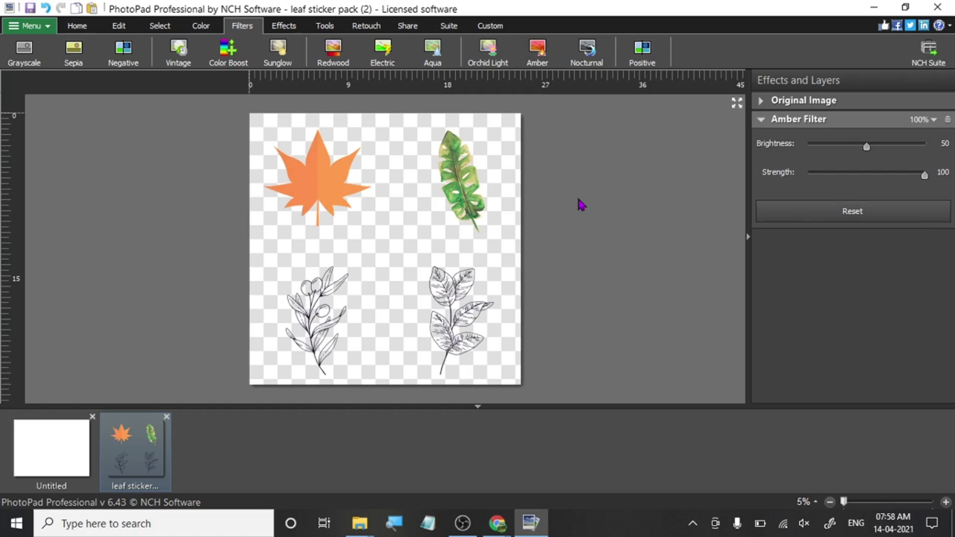
pyautogui.click(30, 8)
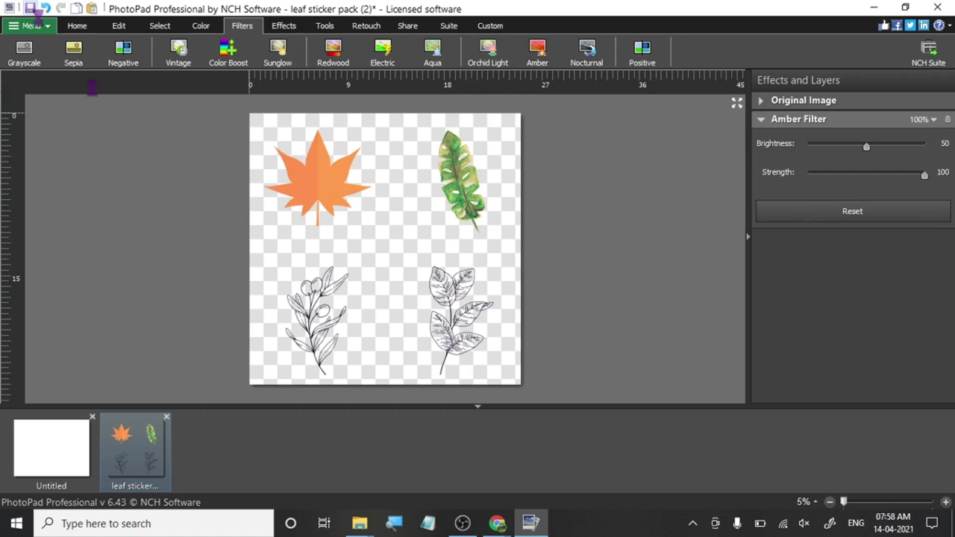
pyautogui.click(441, 265)
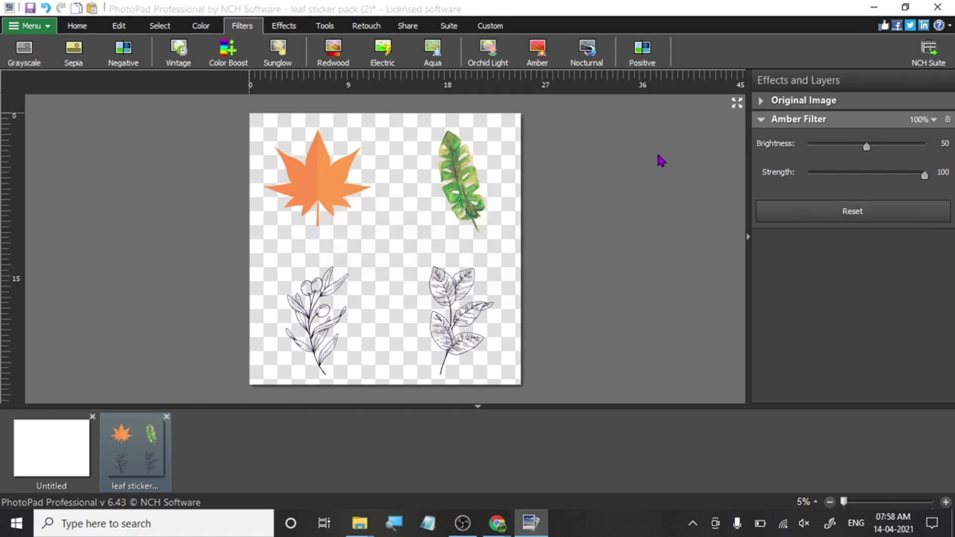
# On the Redbubble copy page, delete the old leaf sticker pack file from Downloads and upload leaf sticker pack (2) as the artwork.
pyautogui.click(871, 7)
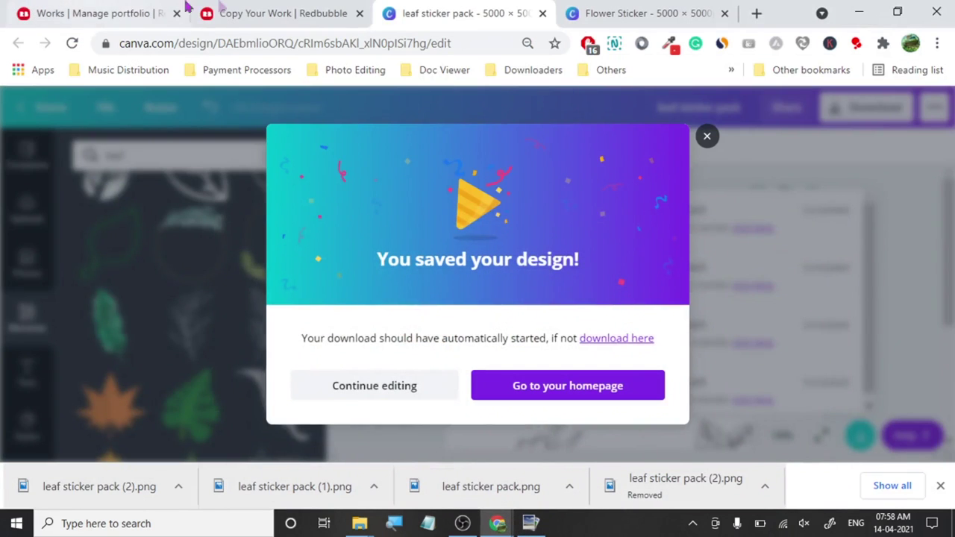
pyautogui.click(220, 9)
pyautogui.click(228, 294)
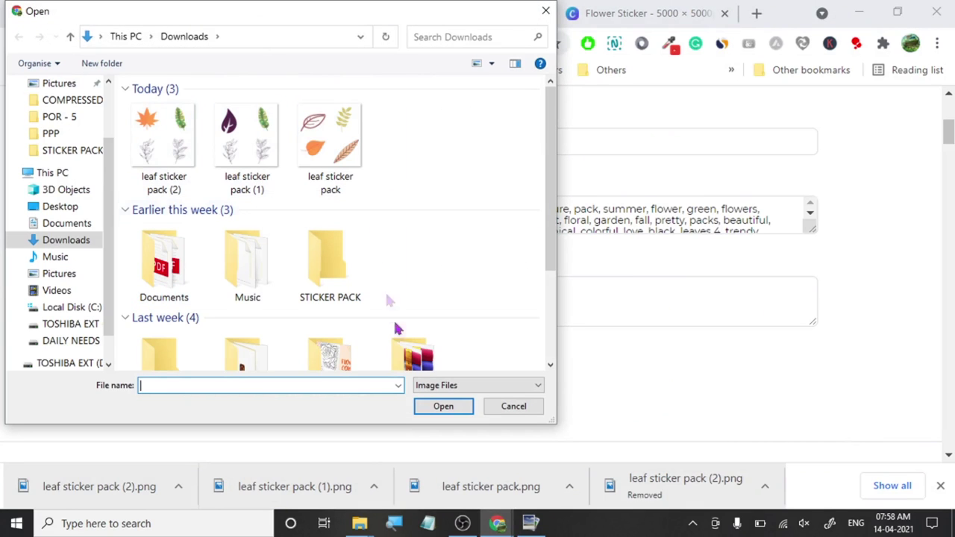
pyautogui.click(542, 526)
pyautogui.click(541, 526)
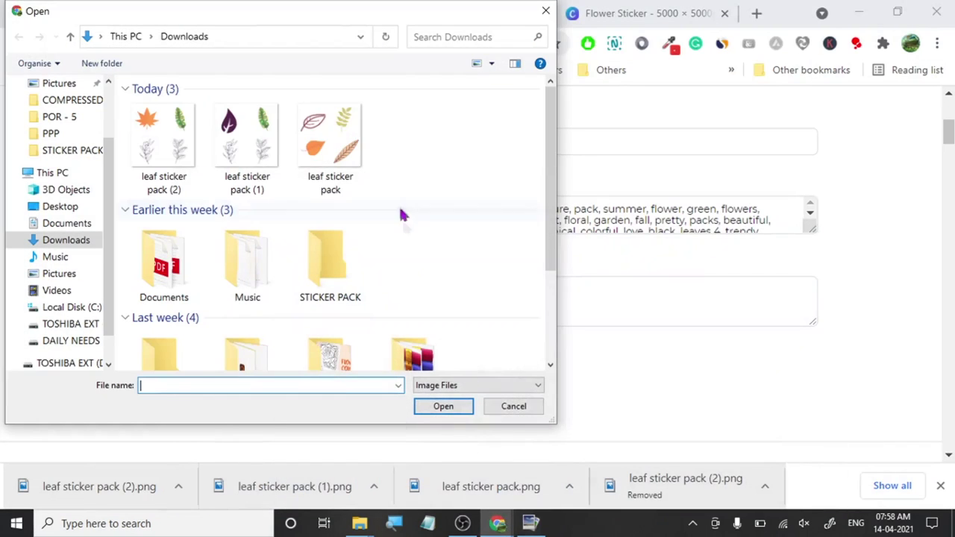
pyautogui.click(330, 150)
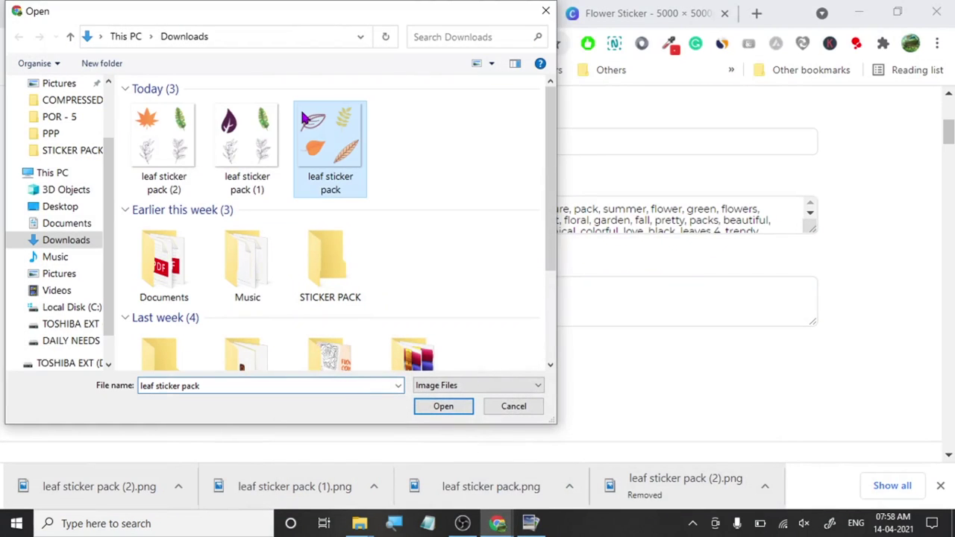
pyautogui.click(189, 155)
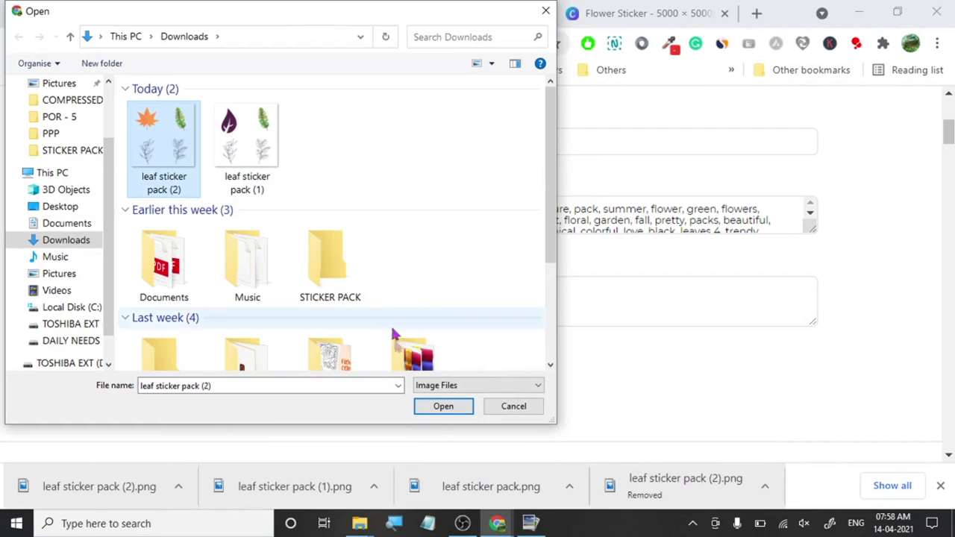
pyautogui.click(442, 407)
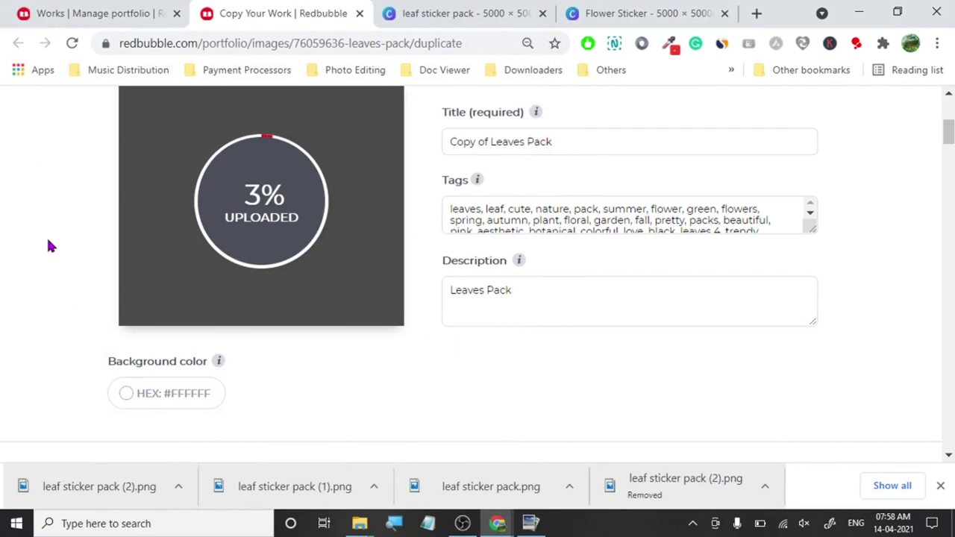
# Return to the Canva leaf sticker pack design and delete all four leaves from the page.
pyautogui.click(414, 4)
pyautogui.click(704, 138)
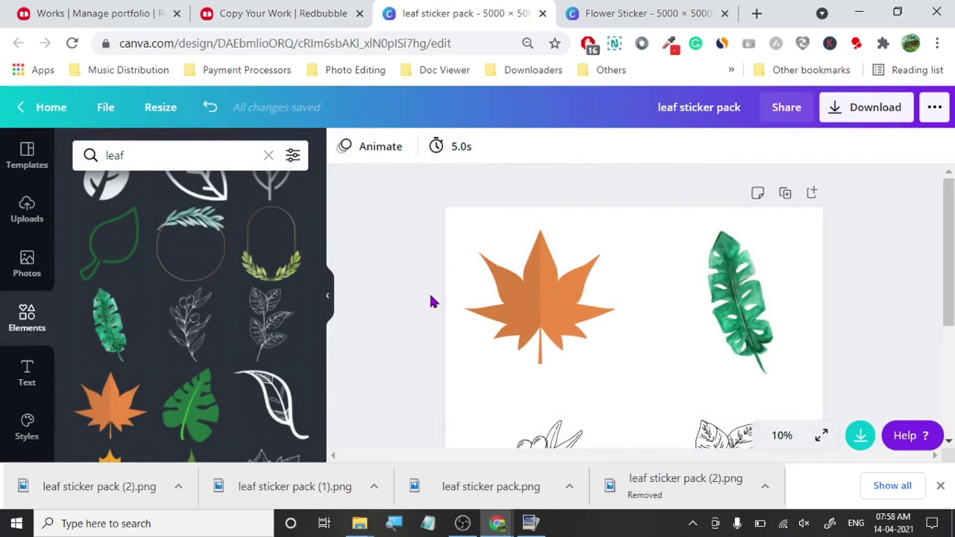
pyautogui.scroll(-2, 196, 336)
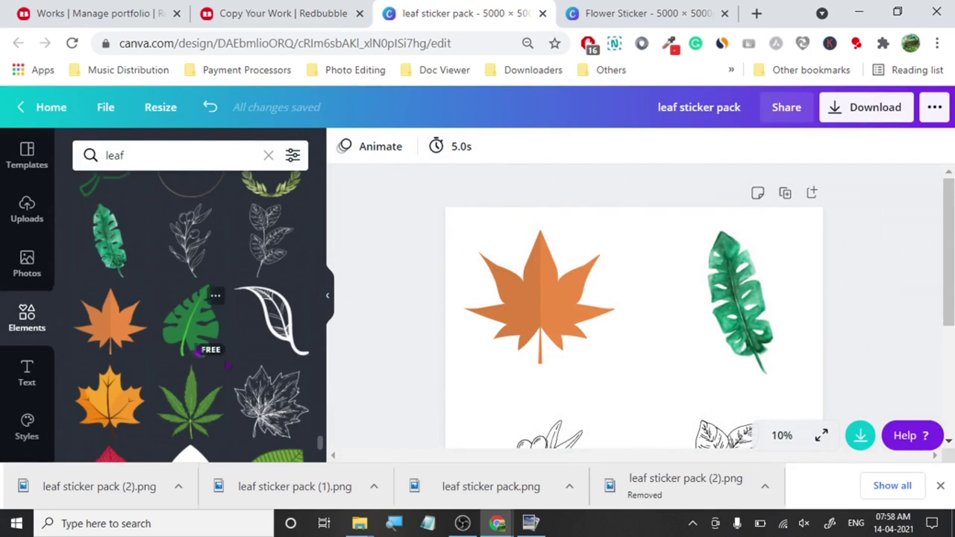
pyautogui.click(531, 523)
pyautogui.click(531, 525)
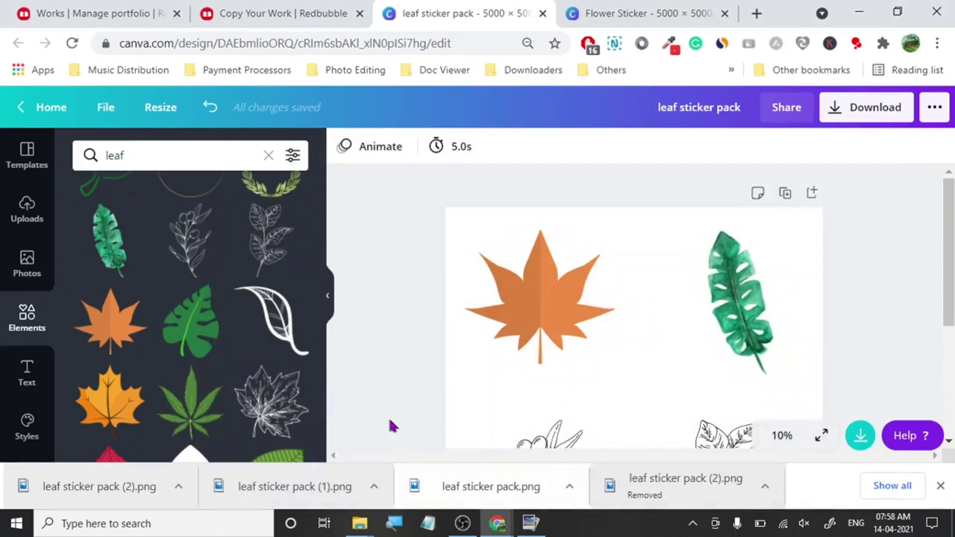
pyautogui.click(479, 300)
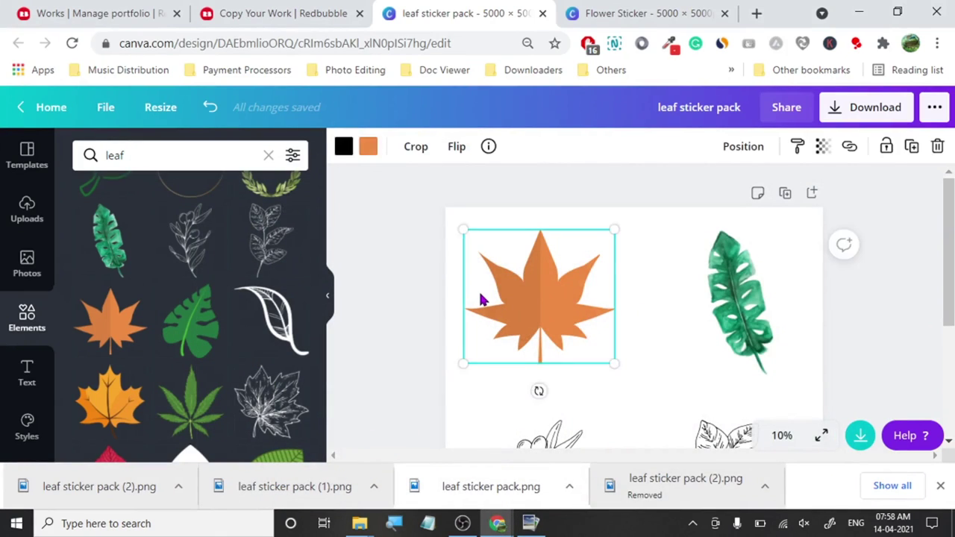
pyautogui.press('Delete')
pyautogui.click(769, 305)
pyautogui.press('Delete')
pyautogui.click(537, 436)
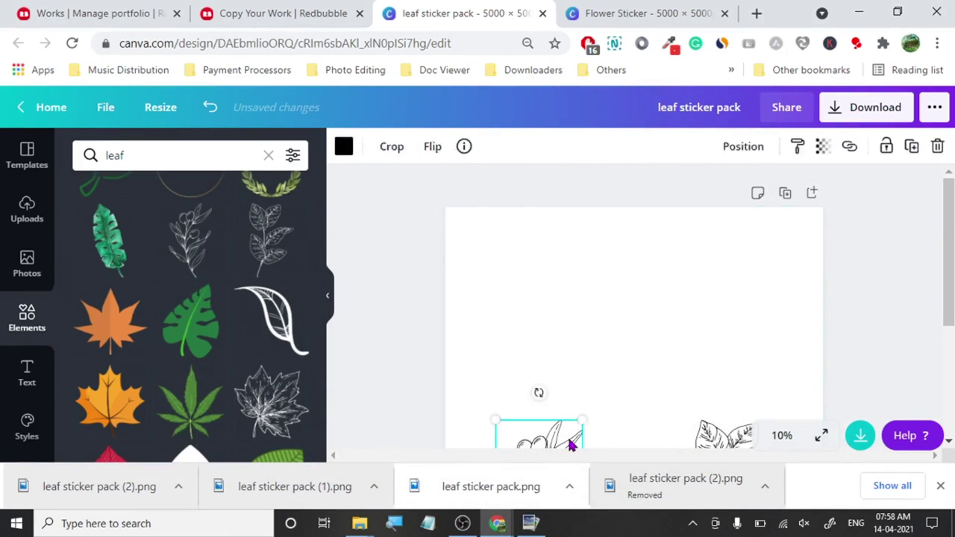
pyautogui.press('Delete')
pyautogui.click(735, 437)
pyautogui.press('Delete')
# Show the cross divider with transparency value 100, and place the green monstera leaf in the upper-left quadrant and the curved outline leaf in the upper-right.
pyautogui.click(661, 362)
pyautogui.click(822, 146)
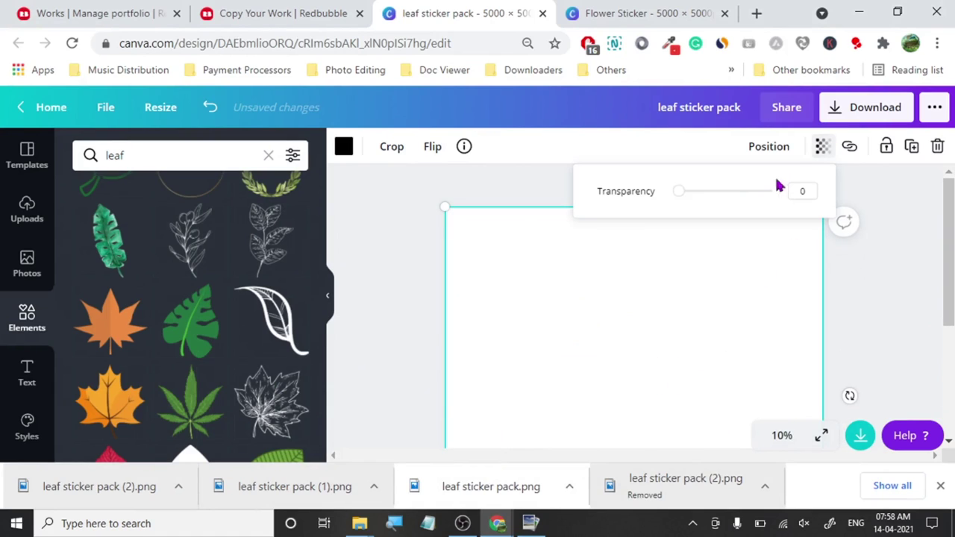
pyautogui.click(776, 191)
pyautogui.click(408, 206)
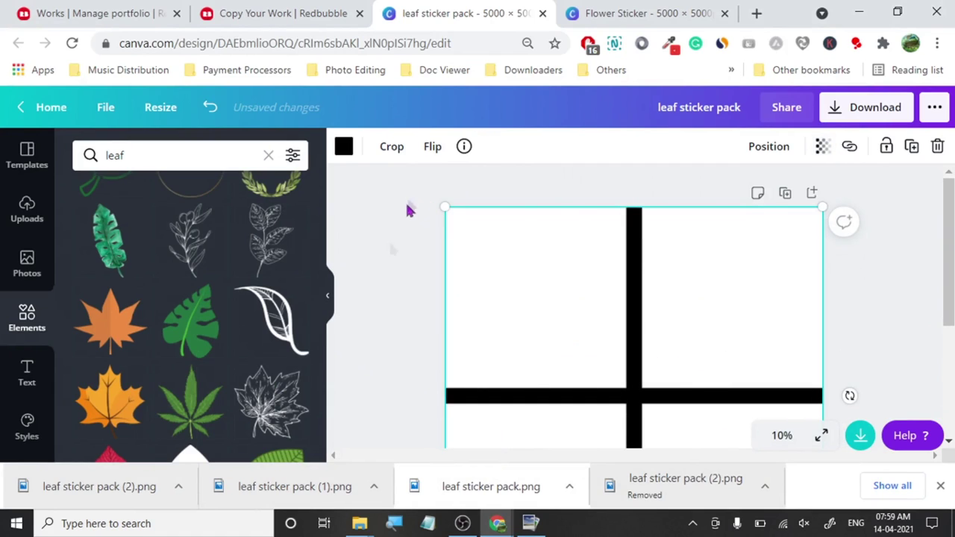
pyautogui.moveTo(191, 321); pyautogui.dragTo(519, 261)
pyautogui.moveTo(276, 337); pyautogui.dragTo(707, 290)
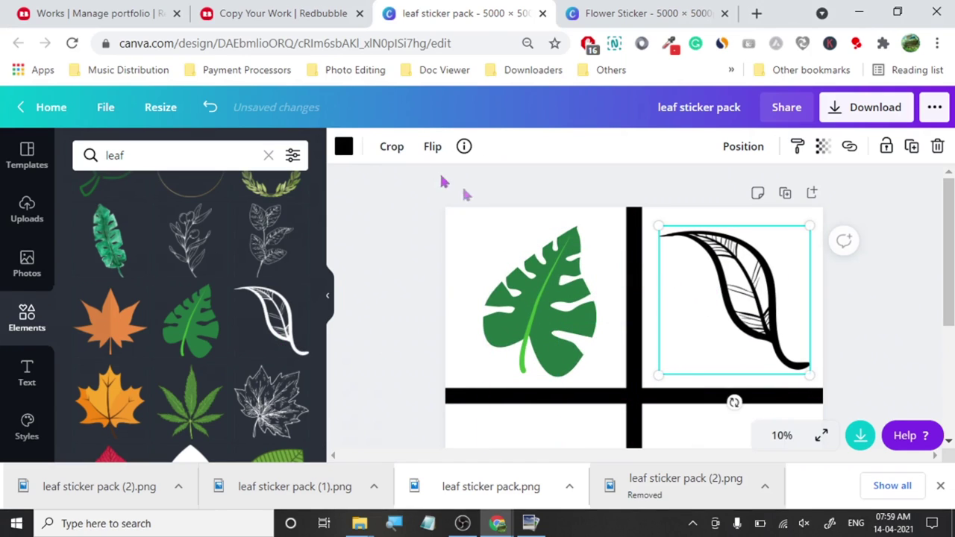
# Recolour the curved outline leaf in the upper-right quadrant with the custom dark grey #323232.
pyautogui.click(343, 147)
pyautogui.scroll(-3, 159, 344)
pyautogui.click(129, 252)
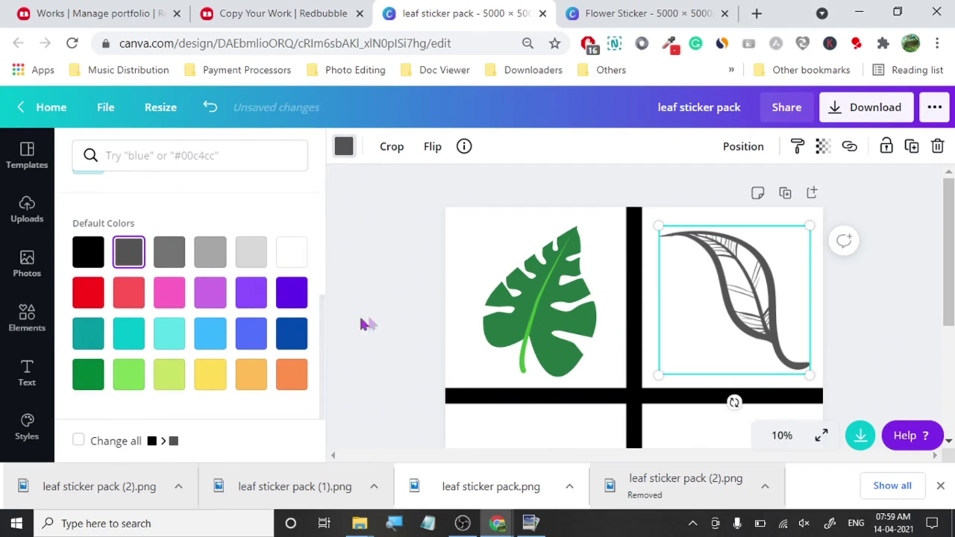
pyautogui.click(88, 251)
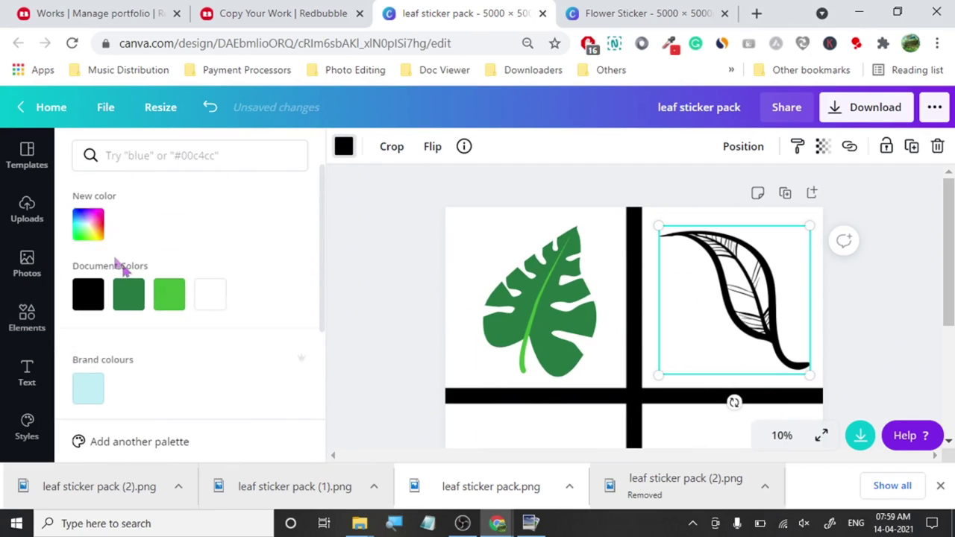
pyautogui.click(88, 224)
pyautogui.click(99, 325)
pyautogui.moveTo(94, 325); pyautogui.dragTo(82, 329)
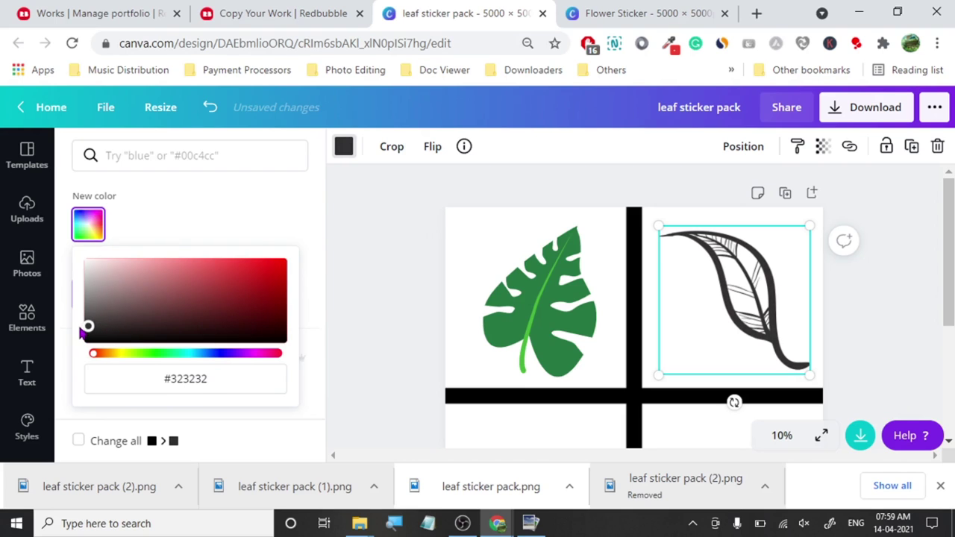
pyautogui.click(417, 276)
# Place the yellow-orange maple leaf in the lower-left quadrant and the green seven-fingered leaf in the lower-right quadrant.
pyautogui.scroll(-2, 417, 276)
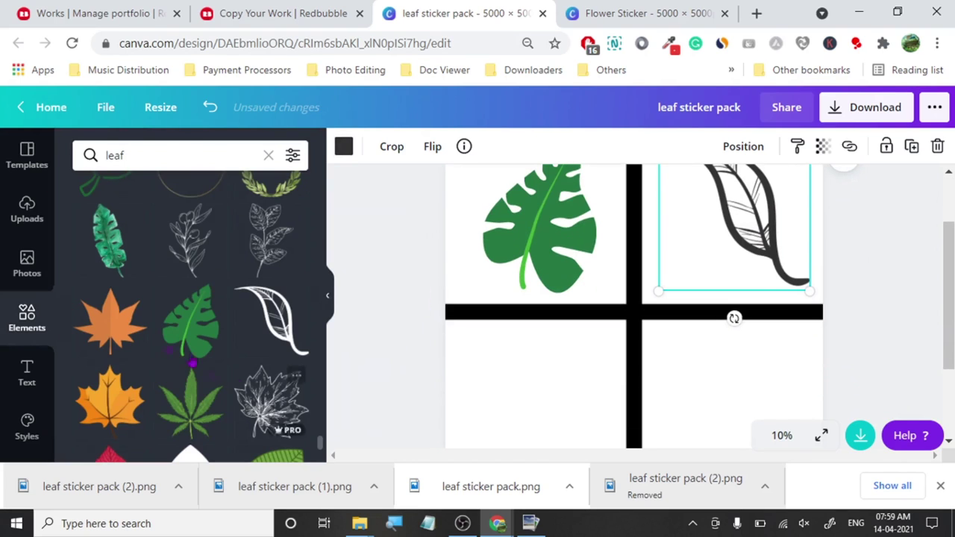
pyautogui.moveTo(115, 395); pyautogui.dragTo(568, 382)
pyautogui.moveTo(190, 403); pyautogui.dragTo(739, 382)
# Hide the cross divider by setting its transparency value to 0.
pyautogui.click(682, 313)
pyautogui.click(822, 147)
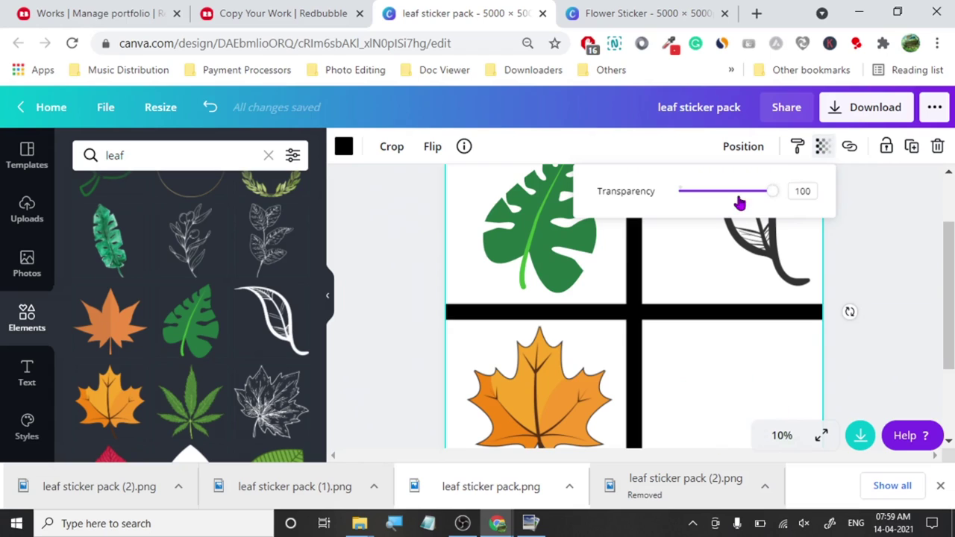
pyautogui.moveTo(738, 201); pyautogui.dragTo(622, 206)
pyautogui.click(395, 223)
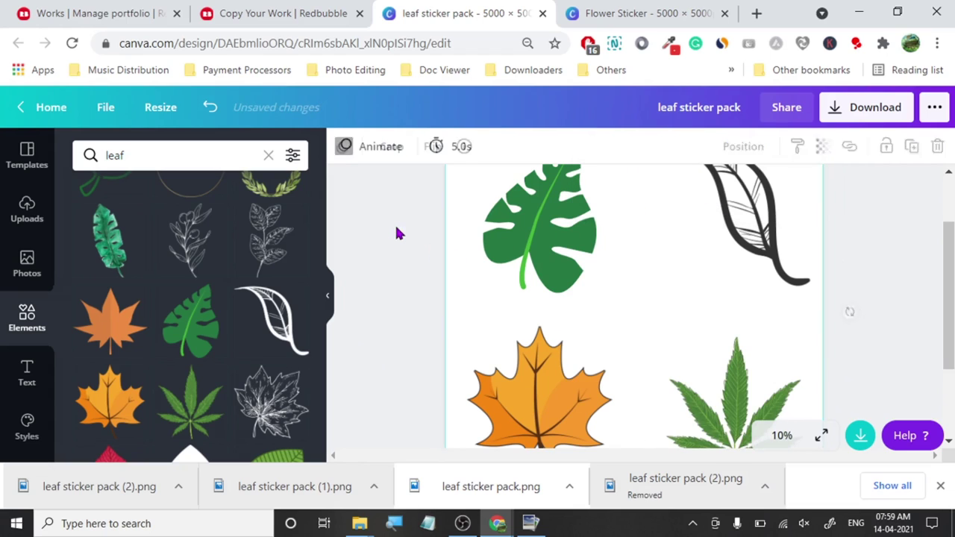
# Download the new four-leaf design as a transparent-background PNG at size 1.5 (7500 × 7500 px).
pyautogui.click(882, 117)
pyautogui.moveTo(780, 258); pyautogui.dragTo(800, 257)
pyautogui.click(708, 297)
pyautogui.click(819, 379)
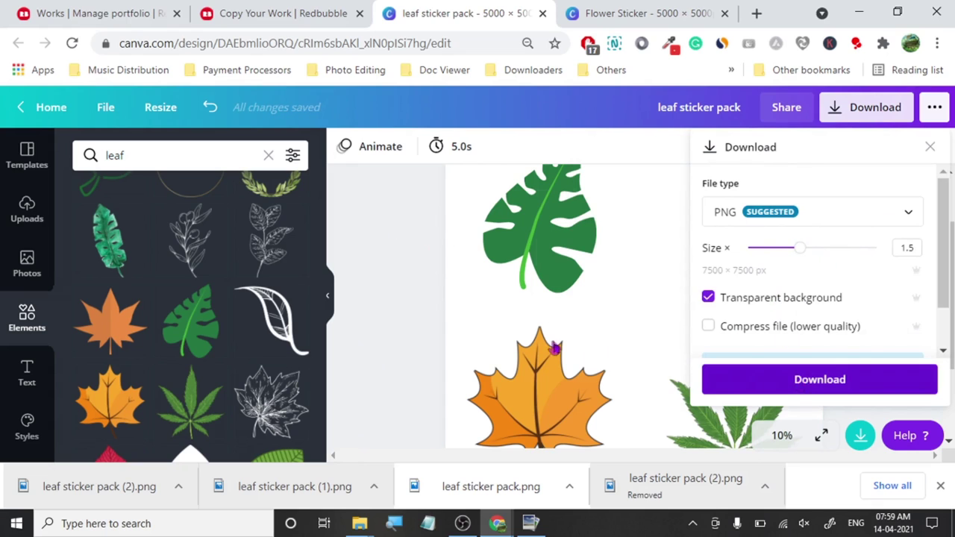
pyautogui.click(257, 13)
pyautogui.click(432, 13)
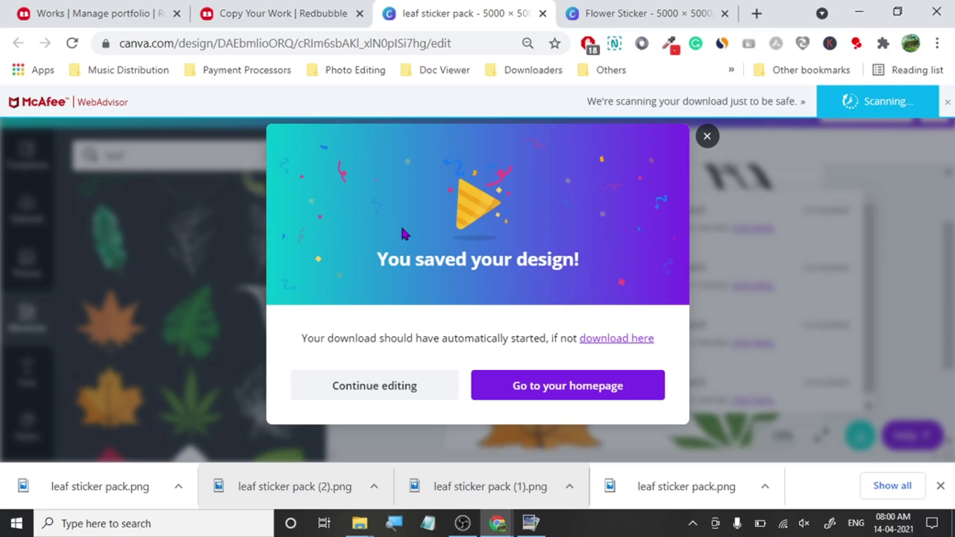
# Open the downloaded leaf sticker pack.png in PhotoPad, apply the Amber filter and save it by overwriting the file.
pyautogui.click(192, 14)
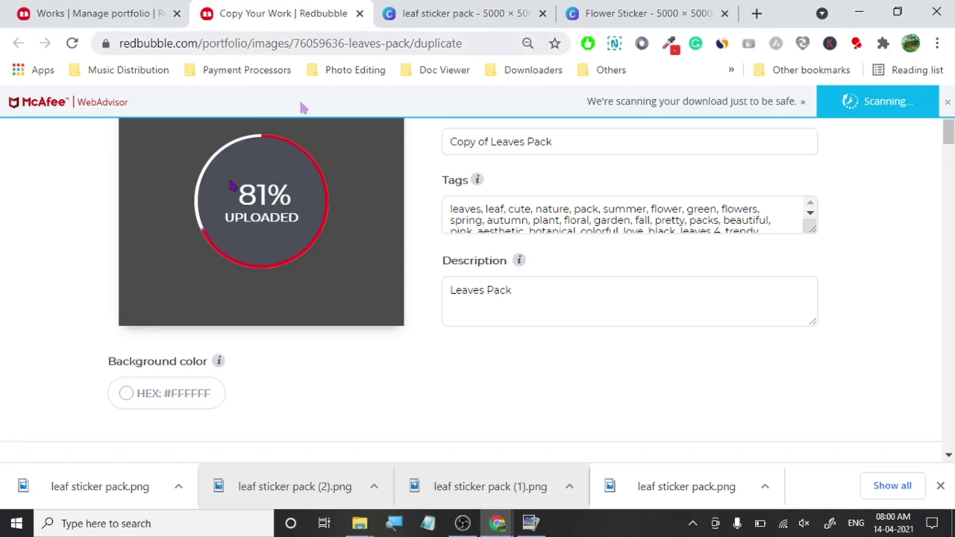
pyautogui.moveTo(90, 486); pyautogui.dragTo(492, 447)
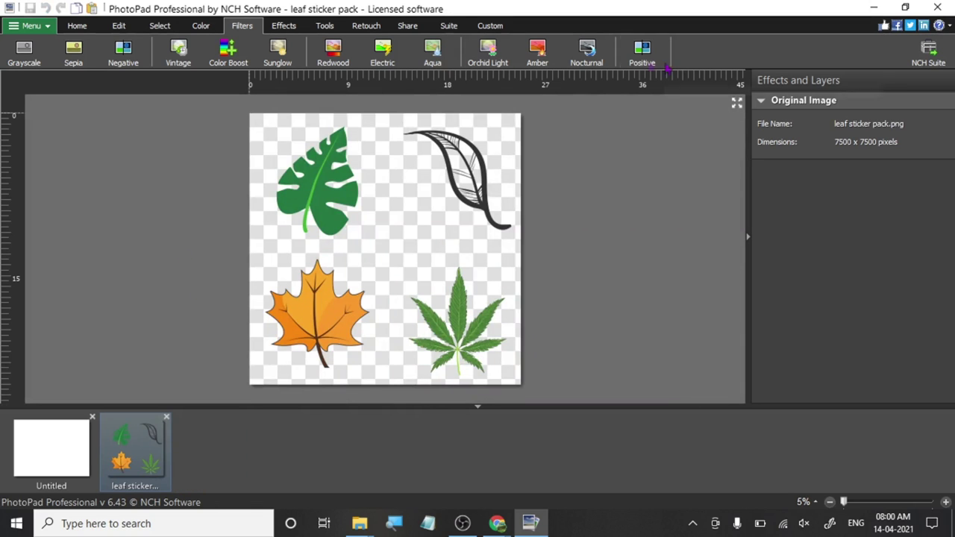
pyautogui.click(535, 56)
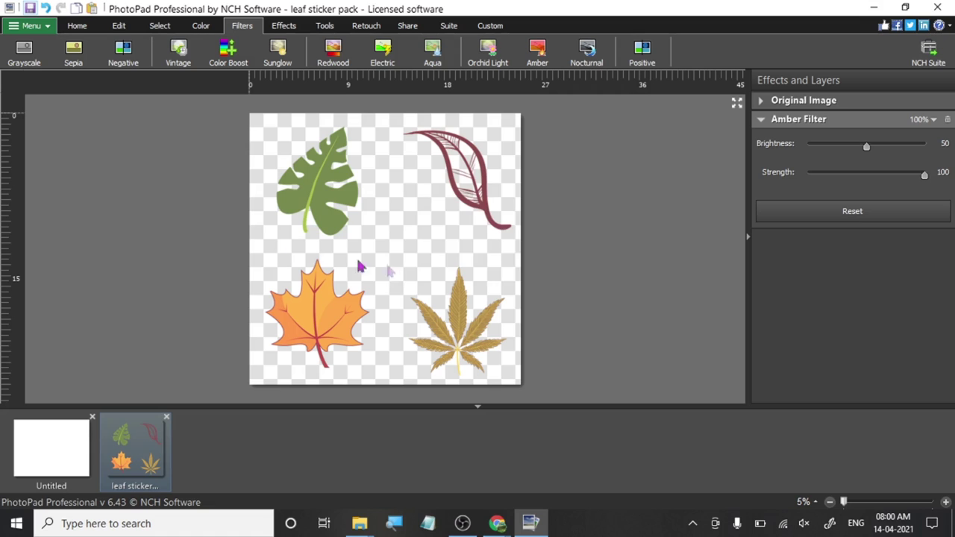
pyautogui.hotkey('ctrl', 's')
pyautogui.click(454, 266)
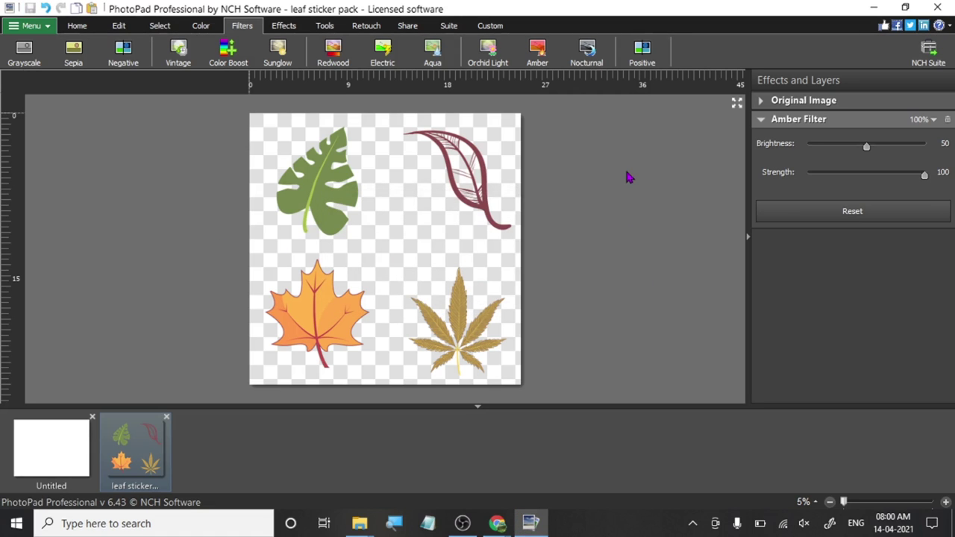
# Return to the Redbubble copy page, review the uploaded artwork and shorten the title to Leaves Pack.
pyautogui.click(873, 8)
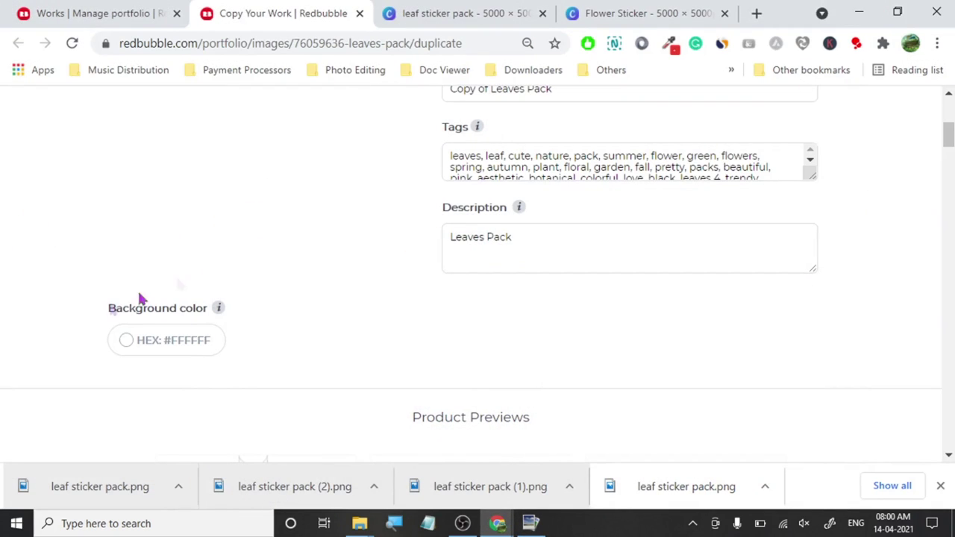
pyautogui.scroll(4, 95, 311)
pyautogui.scroll(-3, 124, 328)
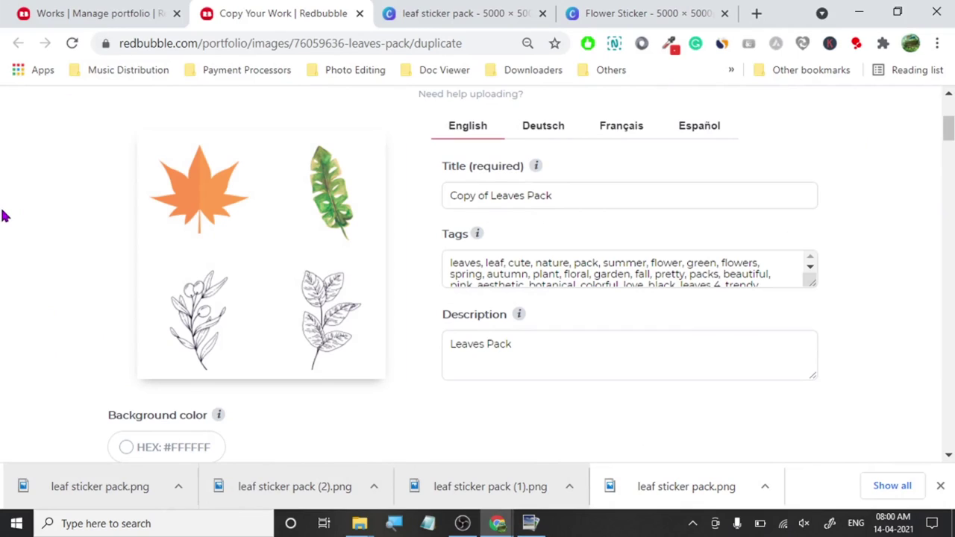
pyautogui.click(491, 197)
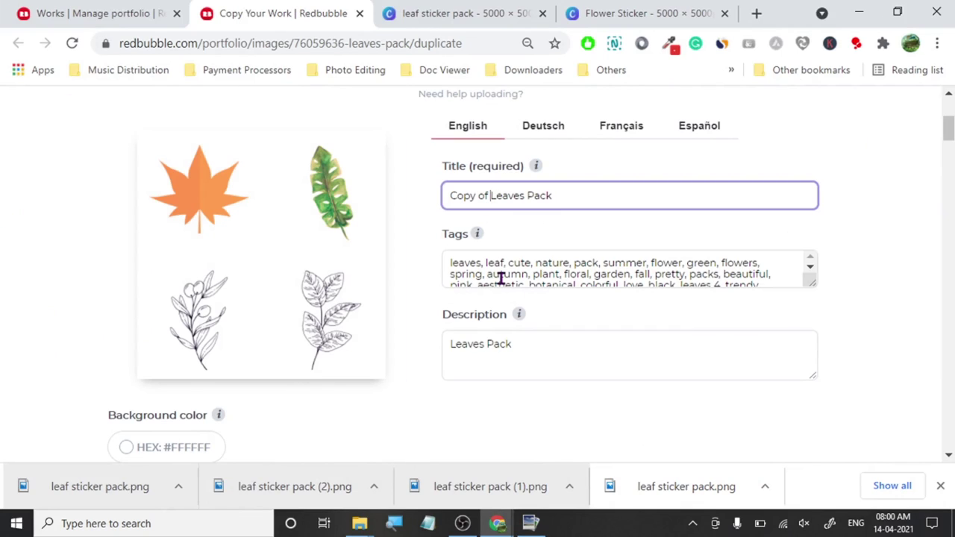
pyautogui.hotkey('ctrl', 'BackSpace')
pyautogui.hotkey('ctrl', 'BackSpace')
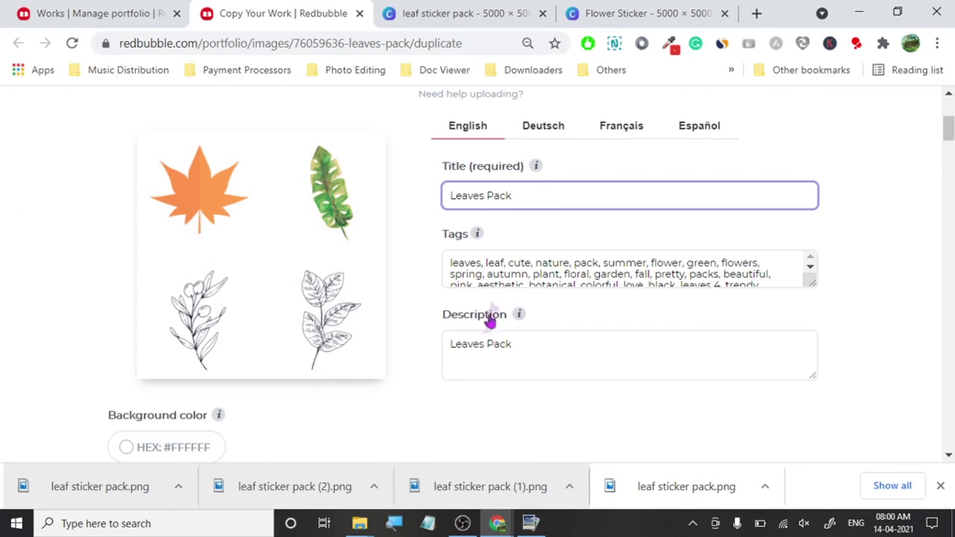
# Save the Leaves Pack work and open another copy of the existing Leaves Pack work's settings in a new browser tab.
pyautogui.moveTo(949, 129); pyautogui.dragTo(949, 420)
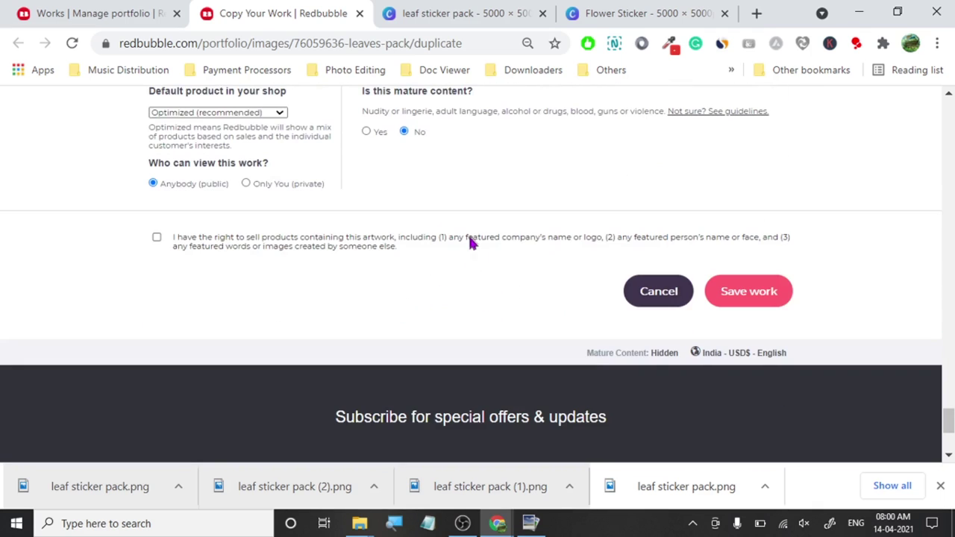
pyautogui.click(761, 291)
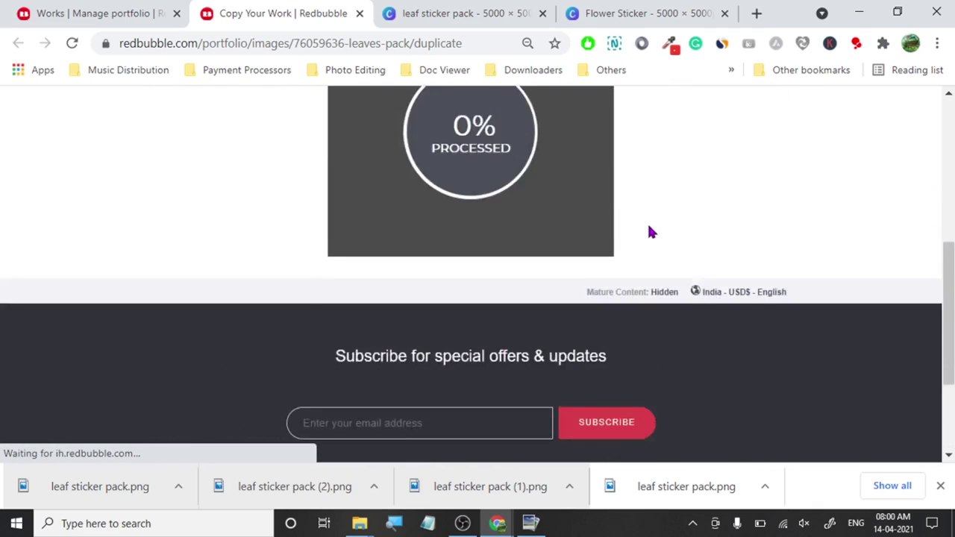
pyautogui.click(45, 11)
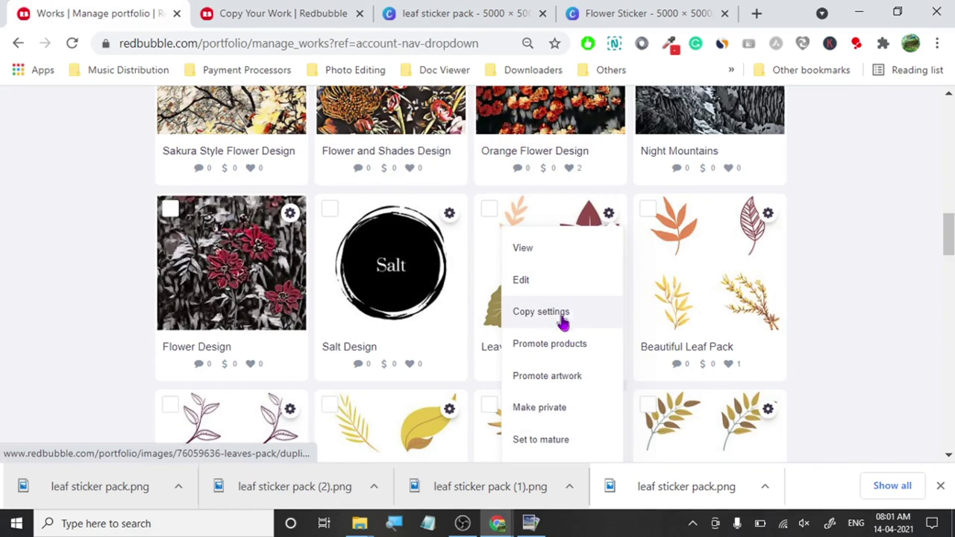
pyautogui.rightClick(562, 316)
pyautogui.click(597, 71)
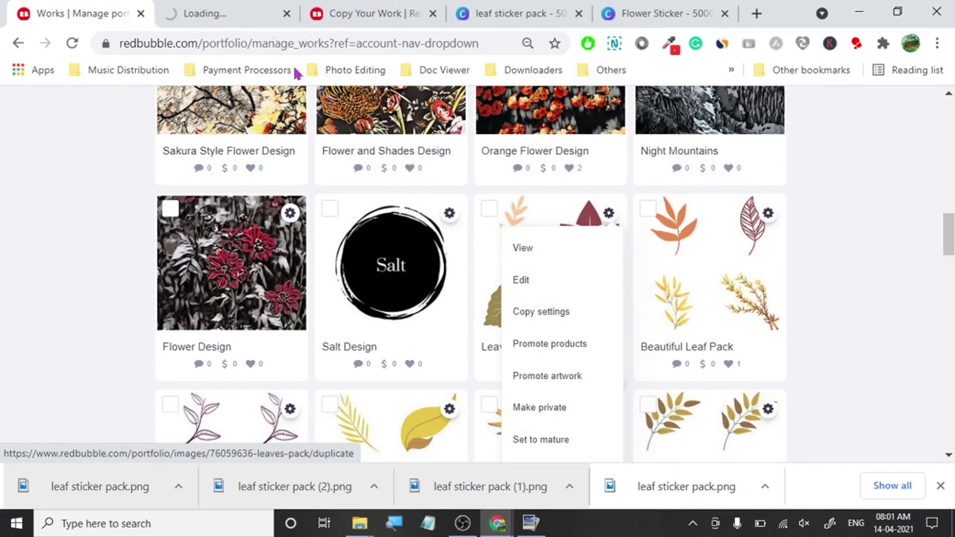
pyautogui.click(246, 14)
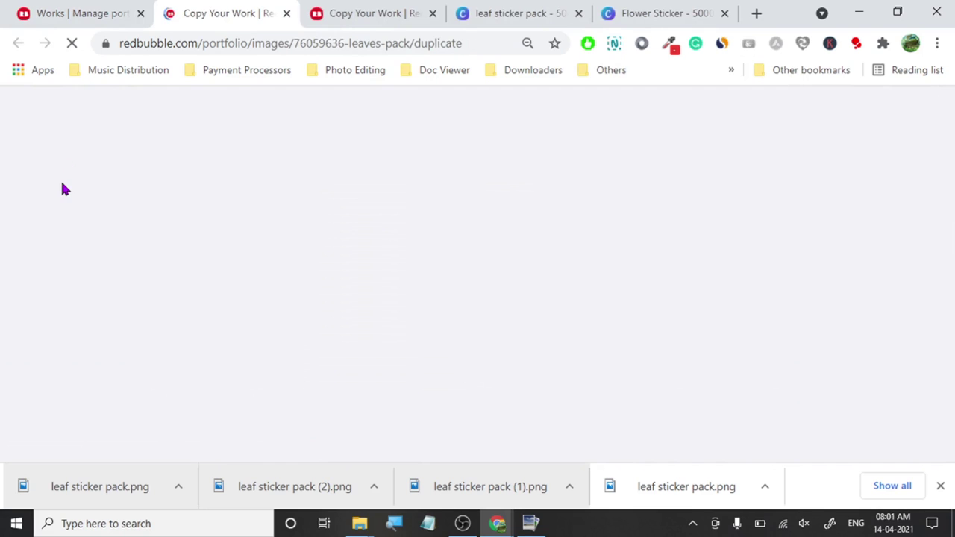
# Replace all images with the leaf sticker pack file, deleting the old leaf sticker pack (1) and (2) files while choosing it.
pyautogui.scroll(-5, 66, 214)
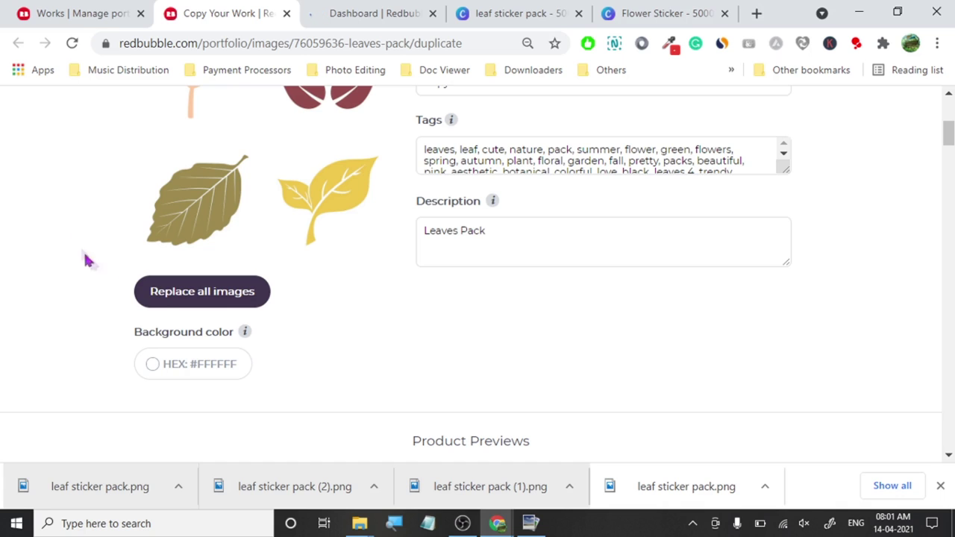
pyautogui.click(162, 296)
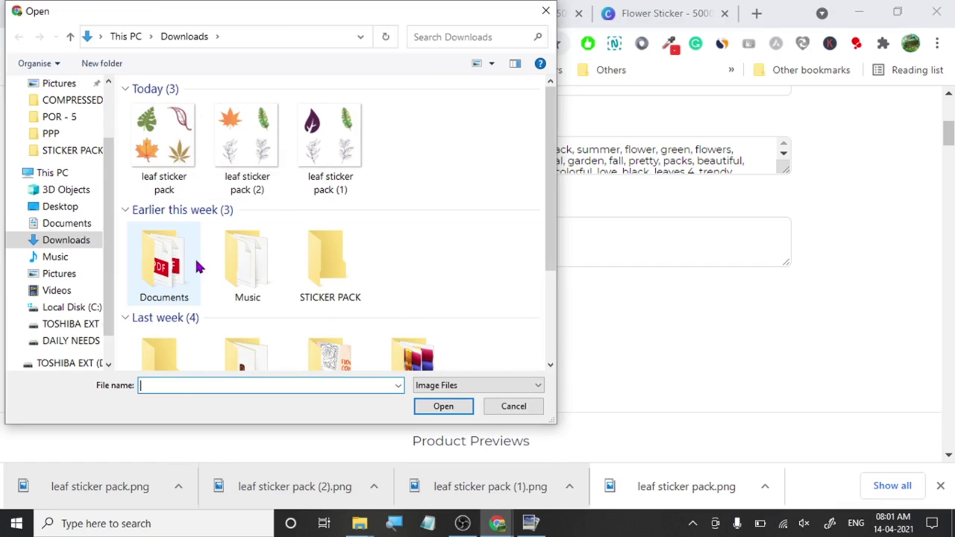
pyautogui.click(180, 145)
pyautogui.click(327, 114)
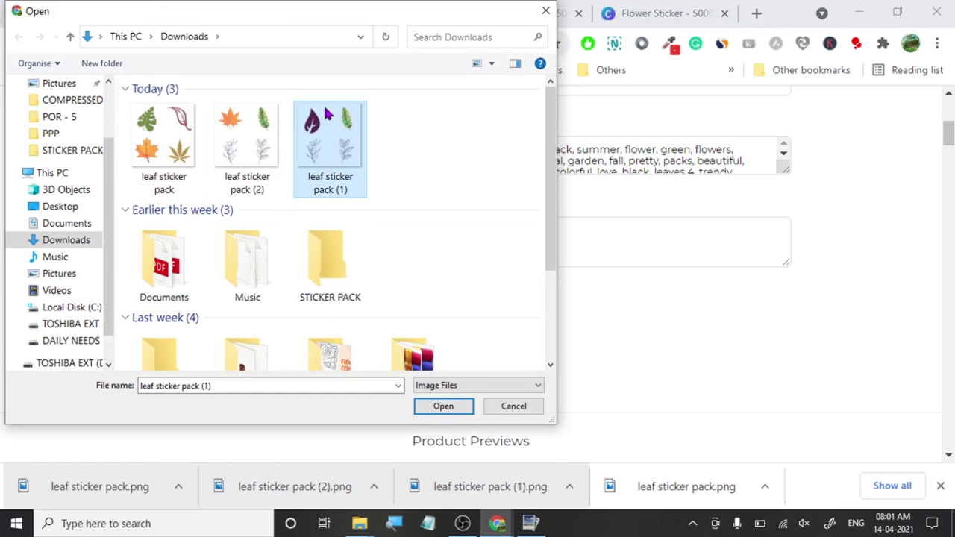
pyautogui.press('Delete')
pyautogui.click(260, 143)
pyautogui.press('Delete')
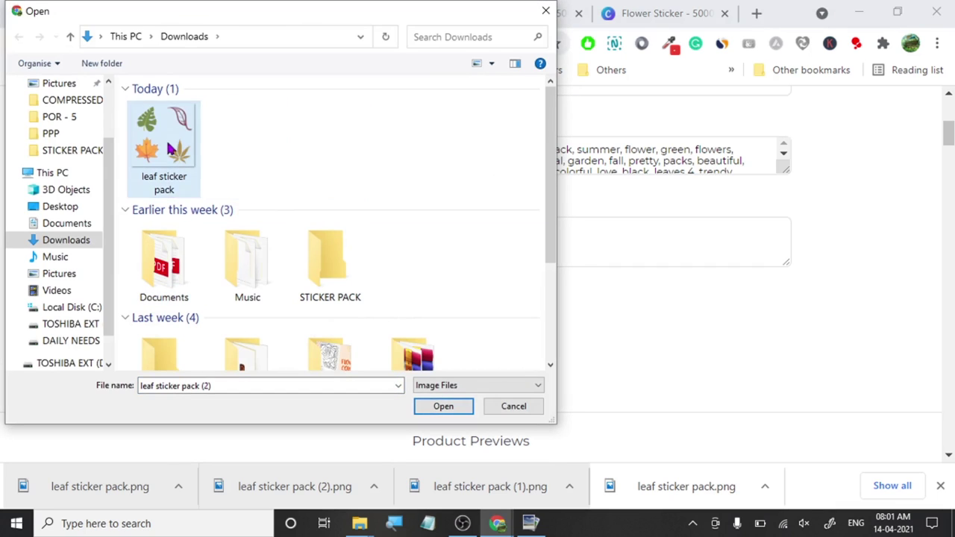
pyautogui.click(426, 406)
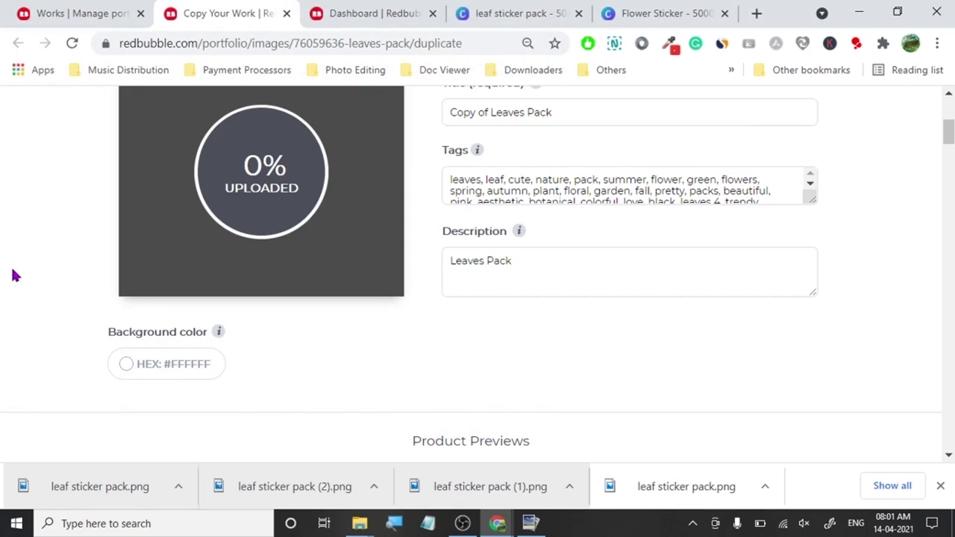
# Shorten the copied work's title to Leaves Pack.
pyautogui.click(493, 110)
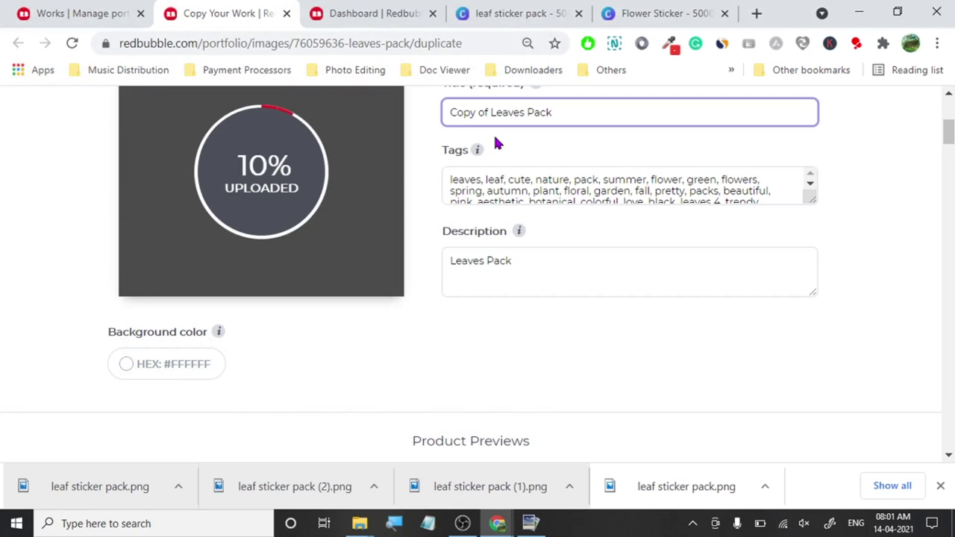
pyautogui.hotkey('shift', 'Home')
pyautogui.press('BackSpace')
# Check the product previews on the previously saved work's Promote page and close that page.
pyautogui.click(400, 8)
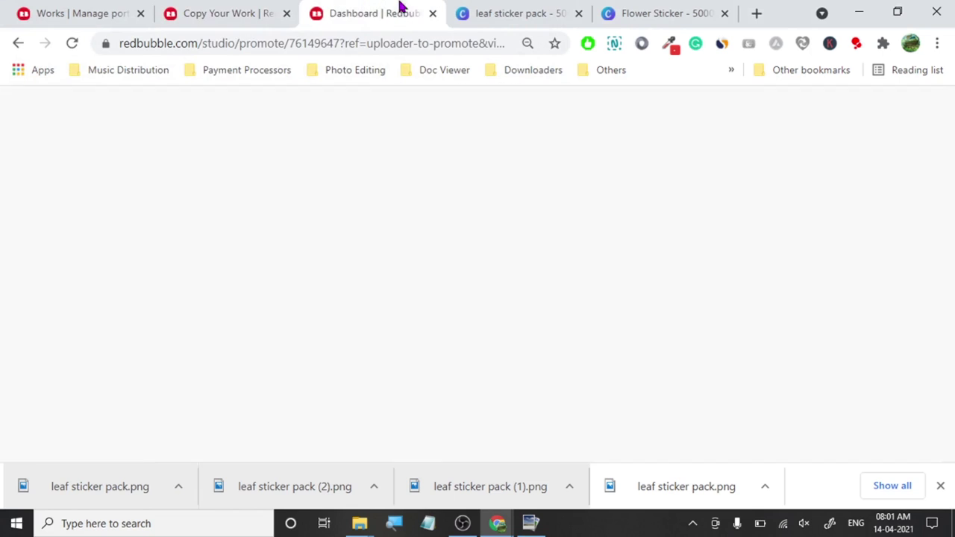
pyautogui.scroll(-7, 157, 273)
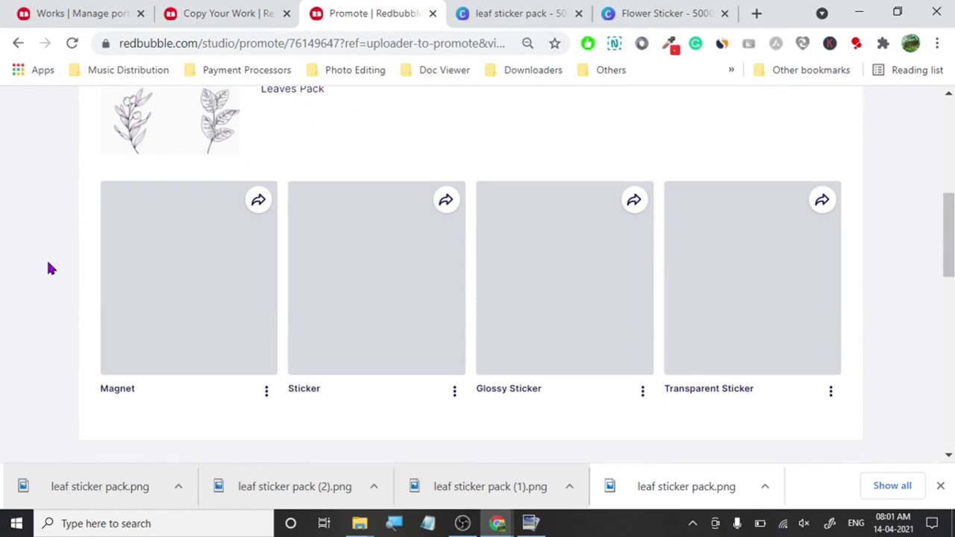
pyautogui.scroll(-4, 47, 269)
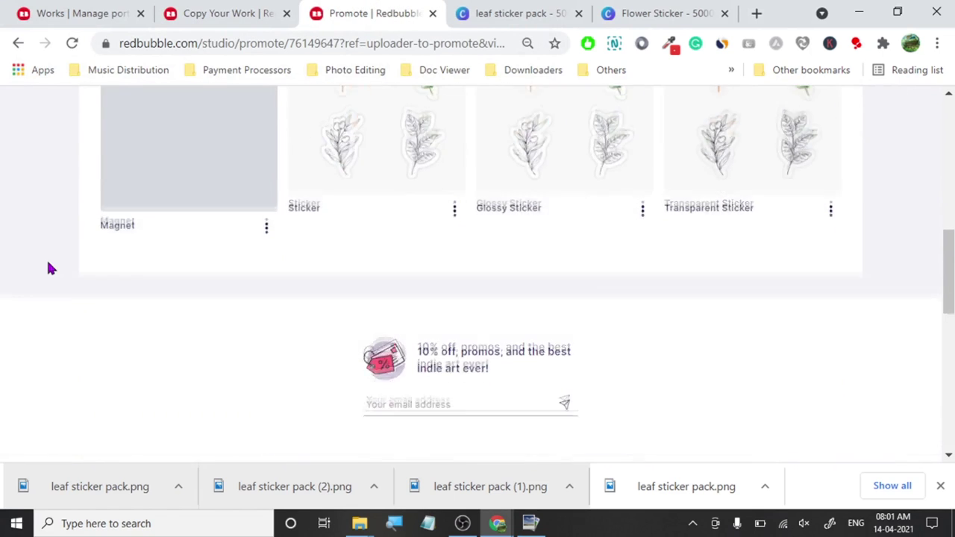
pyautogui.scroll(2, 47, 269)
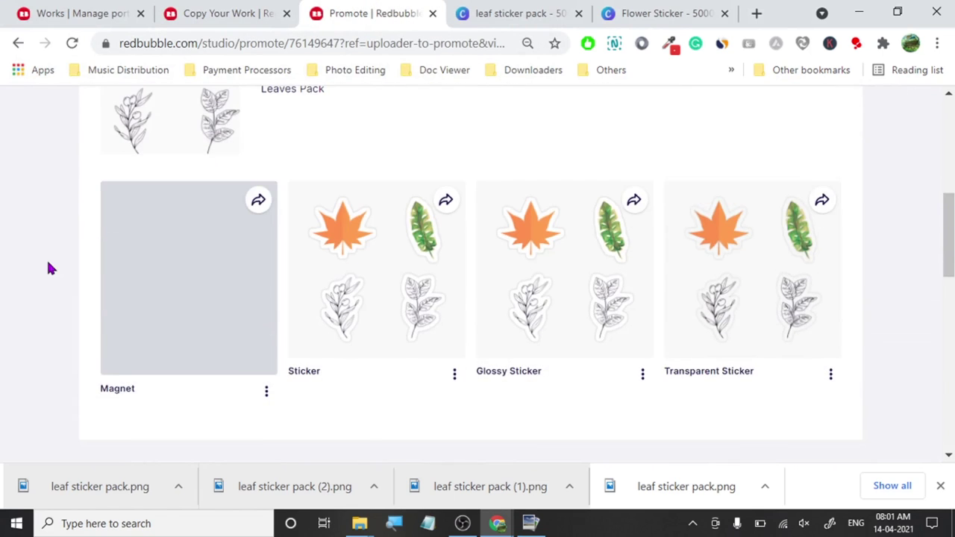
pyautogui.click(432, 13)
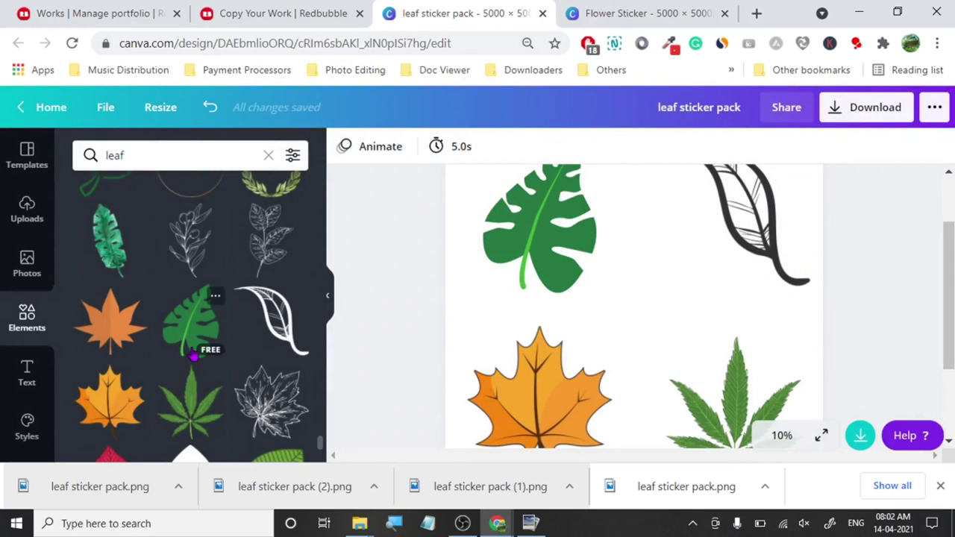
# Delete all four leaves from the Canva leaf sticker pack design.
pyautogui.scroll(-1, 193, 355)
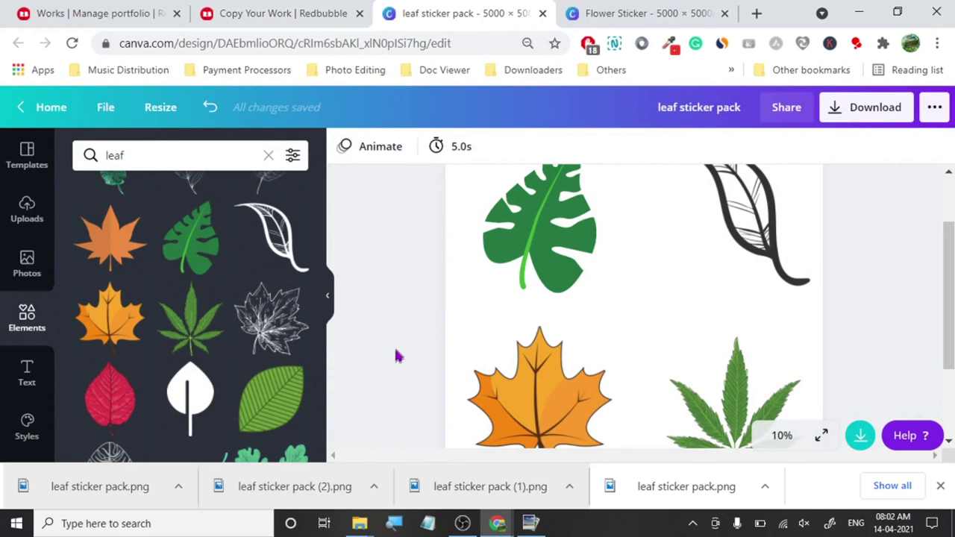
pyautogui.click(523, 230)
pyautogui.press('Delete')
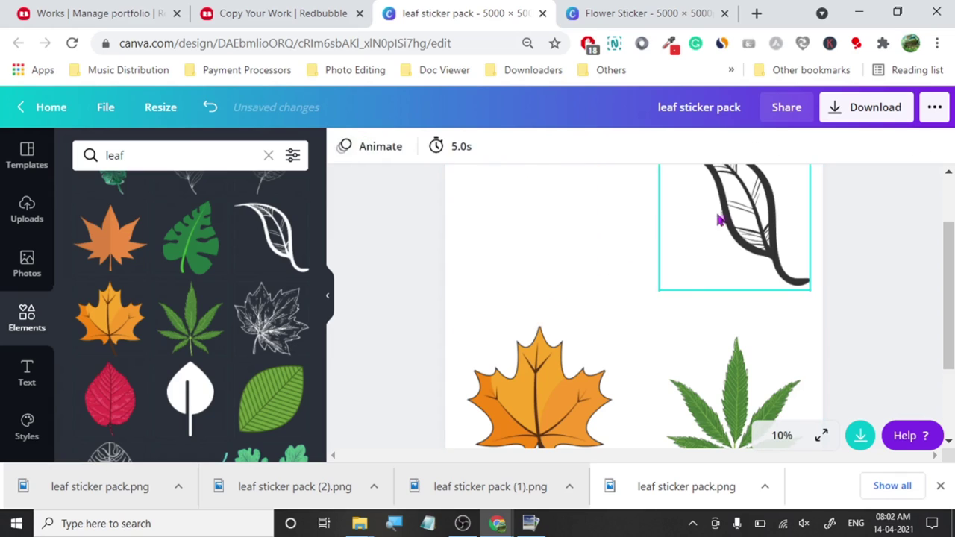
pyautogui.click(719, 214)
pyautogui.press('Delete')
pyautogui.click(482, 426)
pyautogui.press('Delete')
pyautogui.click(702, 435)
pyautogui.press('Delete')
# Show the hidden cross divider again by setting its transparency value to 100.
pyautogui.click(811, 245)
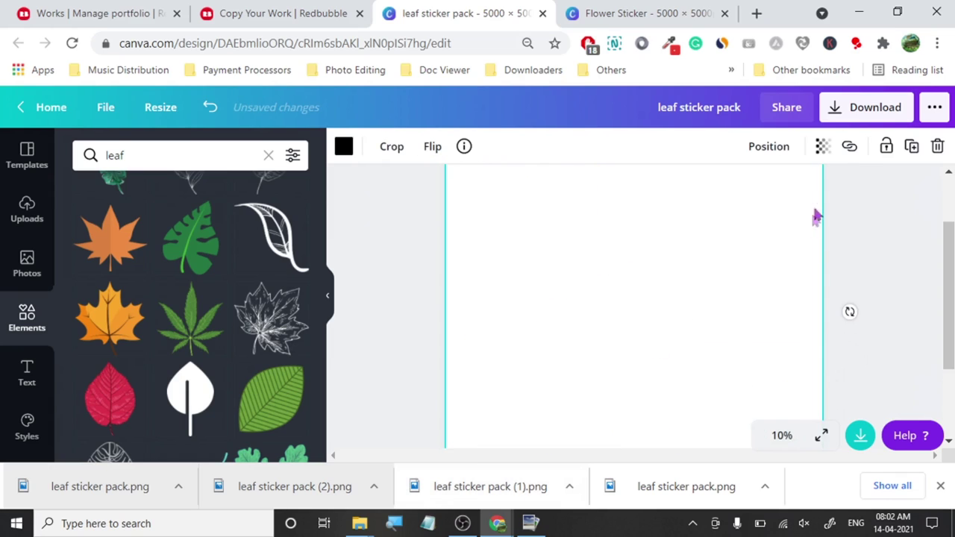
pyautogui.click(820, 148)
pyautogui.click(768, 192)
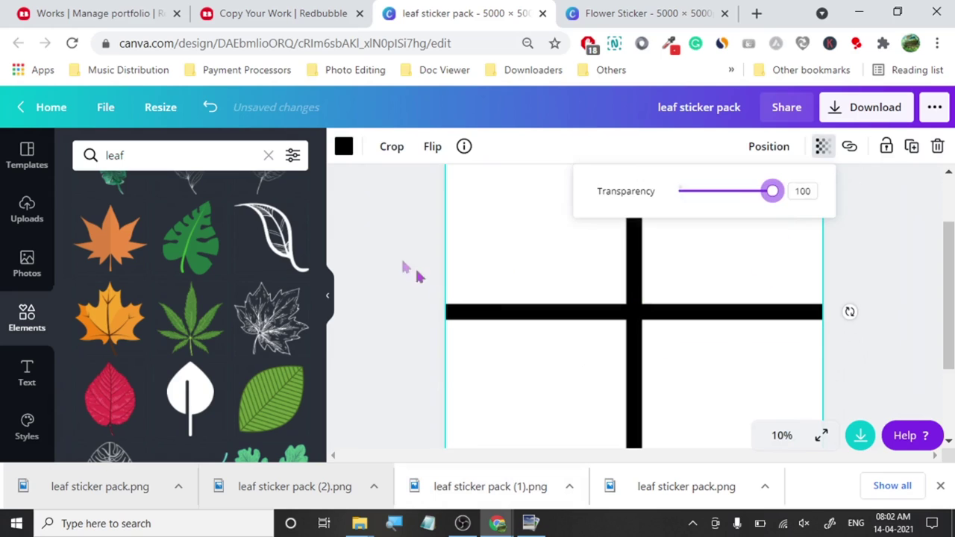
pyautogui.press('Escape')
# Place the sketched maple leaf in the upper-left cell of the design and colour it black.
pyautogui.click(273, 324)
pyautogui.moveTo(661, 335); pyautogui.dragTo(560, 230)
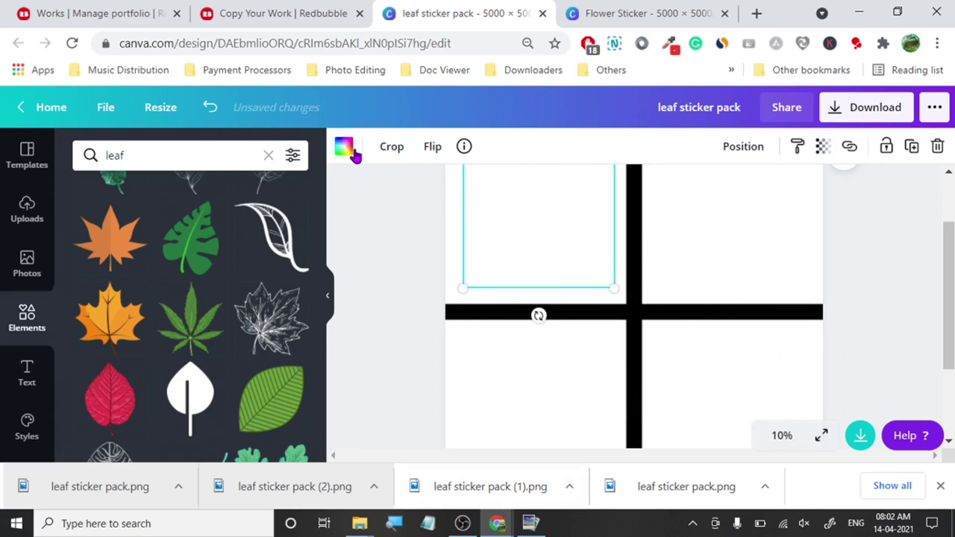
pyautogui.click(343, 146)
pyautogui.click(82, 303)
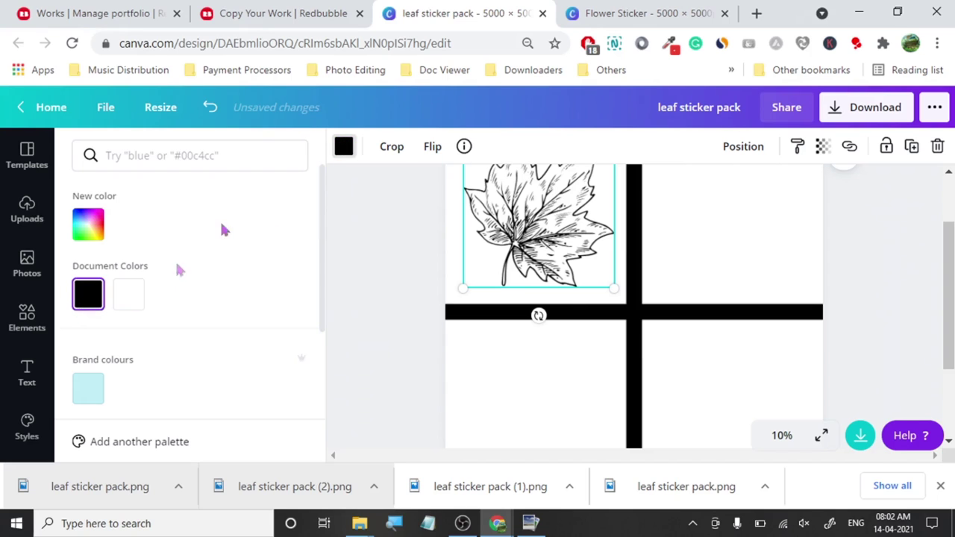
pyautogui.press('Escape')
# Fill the remaining cells with the red leaf at upper right, striped green leaf at lower left and outlined monstera leaf at lower right.
pyautogui.click(120, 399)
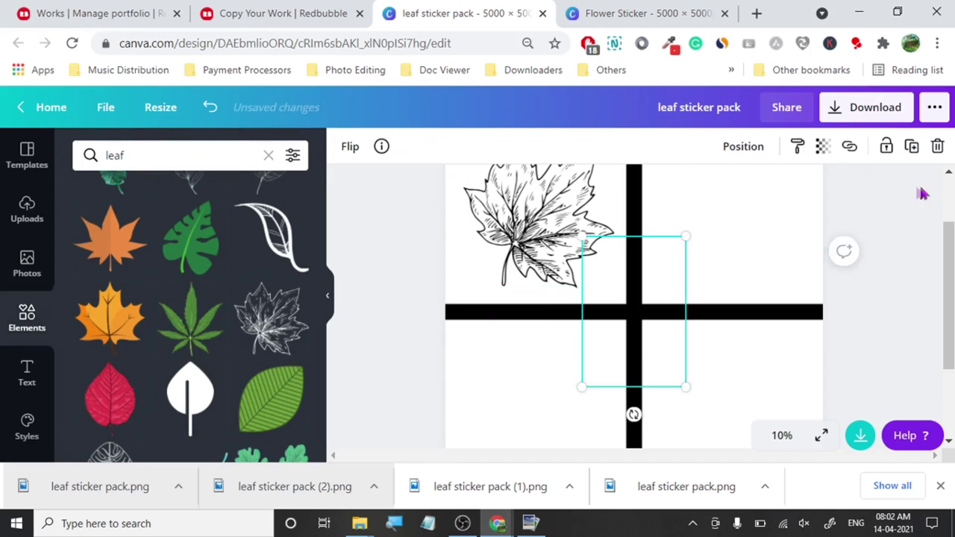
pyautogui.moveTo(605, 326); pyautogui.dragTo(697, 231)
pyautogui.click(270, 397)
pyautogui.moveTo(655, 288); pyautogui.dragTo(556, 379)
pyautogui.scroll(-3, 186, 335)
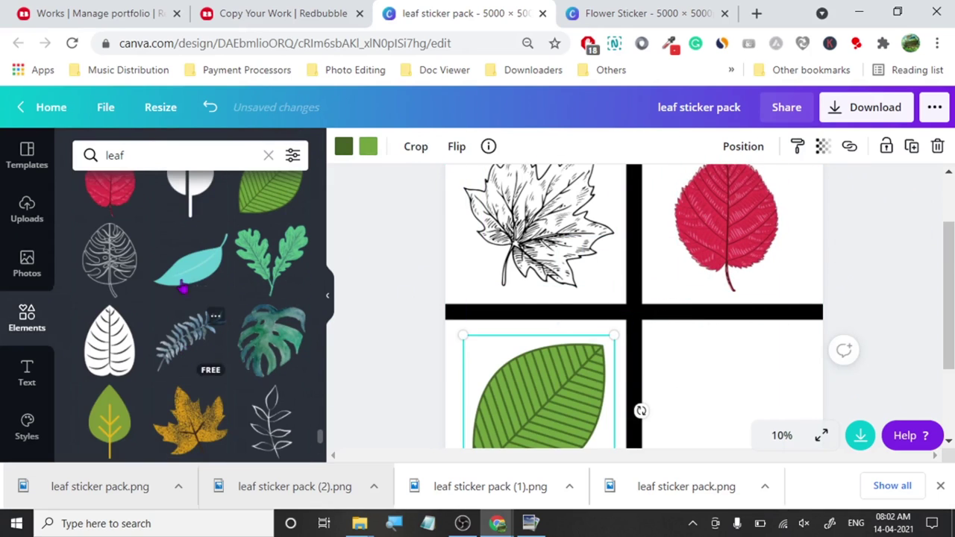
pyautogui.click(103, 274)
pyautogui.moveTo(627, 288); pyautogui.dragTo(725, 386)
# Hide the cross divider by lowering its transparency value to the minimum.
pyautogui.click(679, 332)
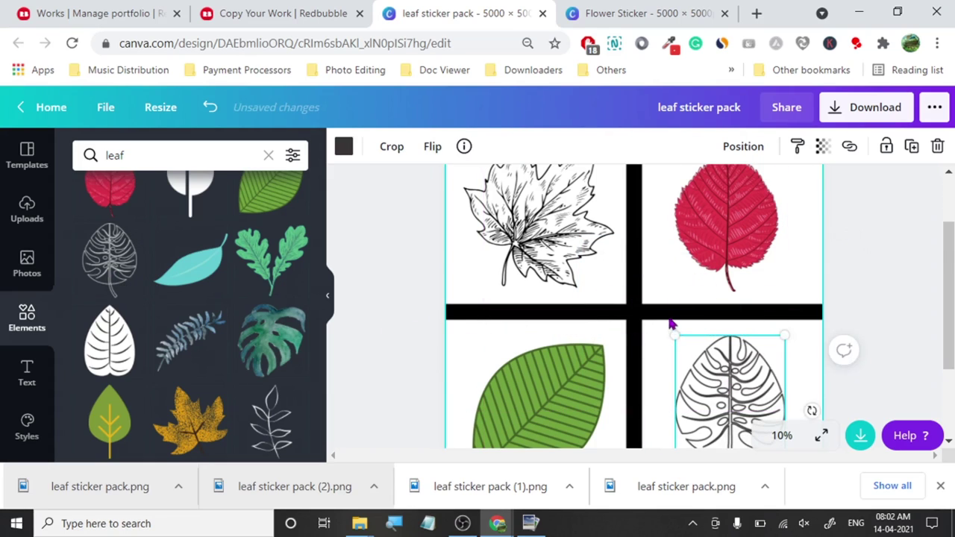
pyautogui.click(823, 147)
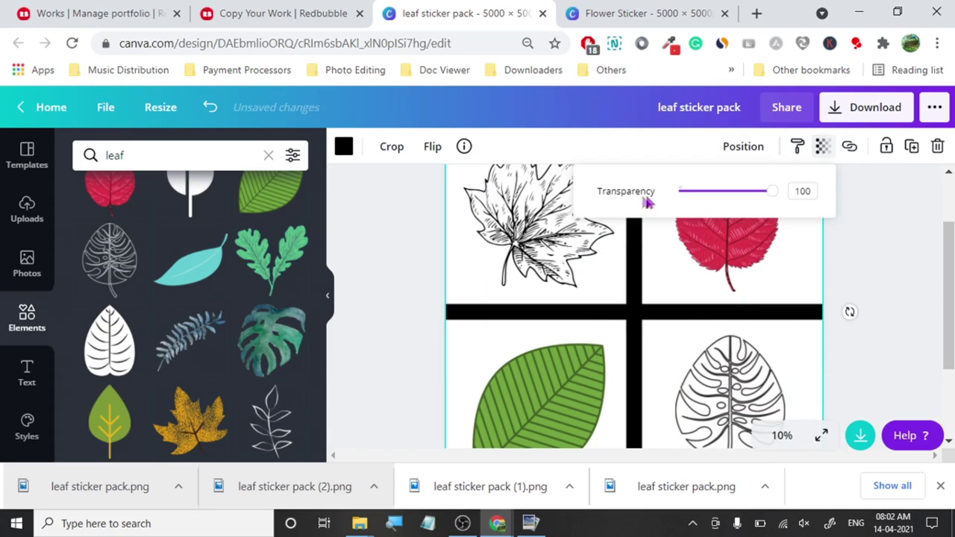
pyautogui.moveTo(680, 197); pyautogui.dragTo(677, 191)
# Download the design as a transparent-background PNG at size 1.5 (7500 × 7500 px).
pyautogui.moveTo(948, 277); pyautogui.dragTo(946, 215)
pyautogui.click(868, 110)
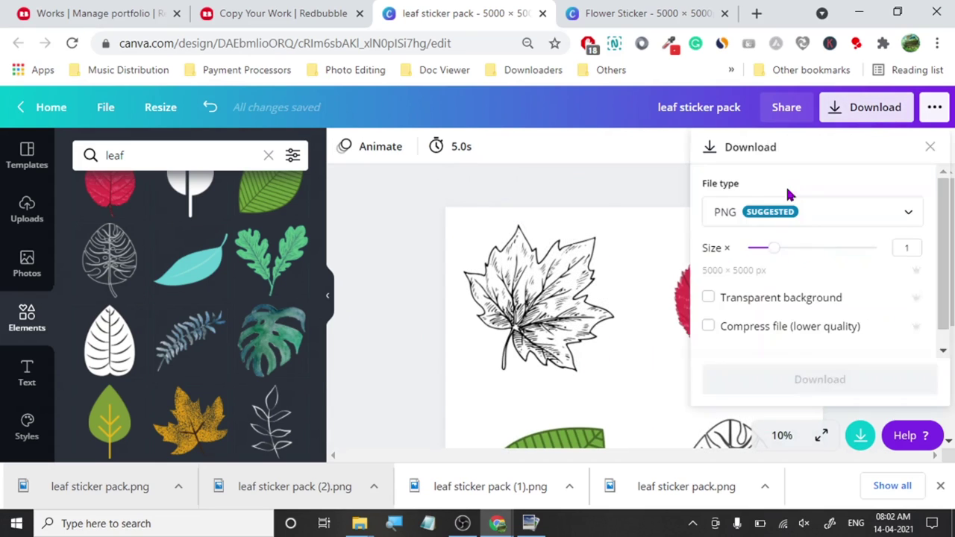
pyautogui.moveTo(769, 255); pyautogui.dragTo(798, 249)
pyautogui.click(780, 300)
pyautogui.click(819, 379)
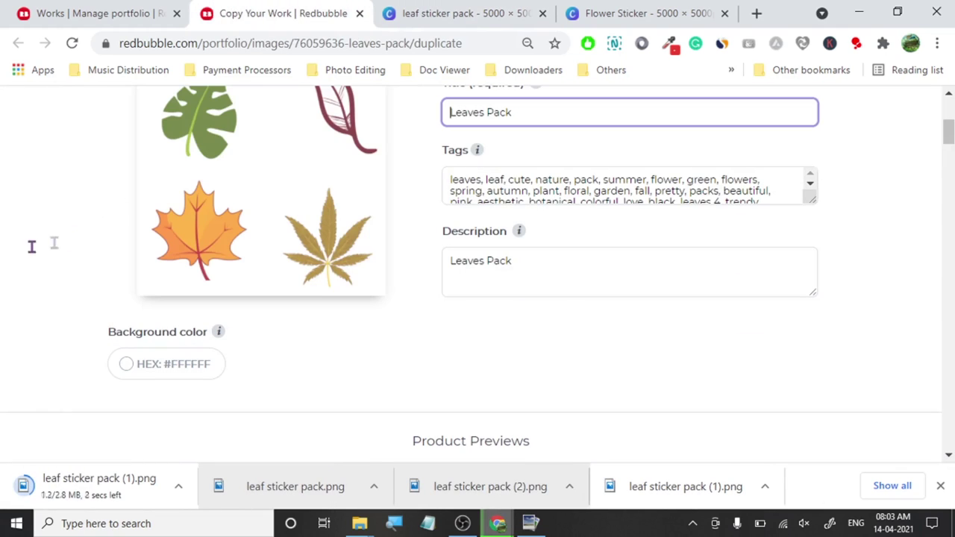
# Save the second Leaves Pack copy on Redbubble and return to the Canva design.
pyautogui.moveTo(948, 132); pyautogui.dragTo(948, 419)
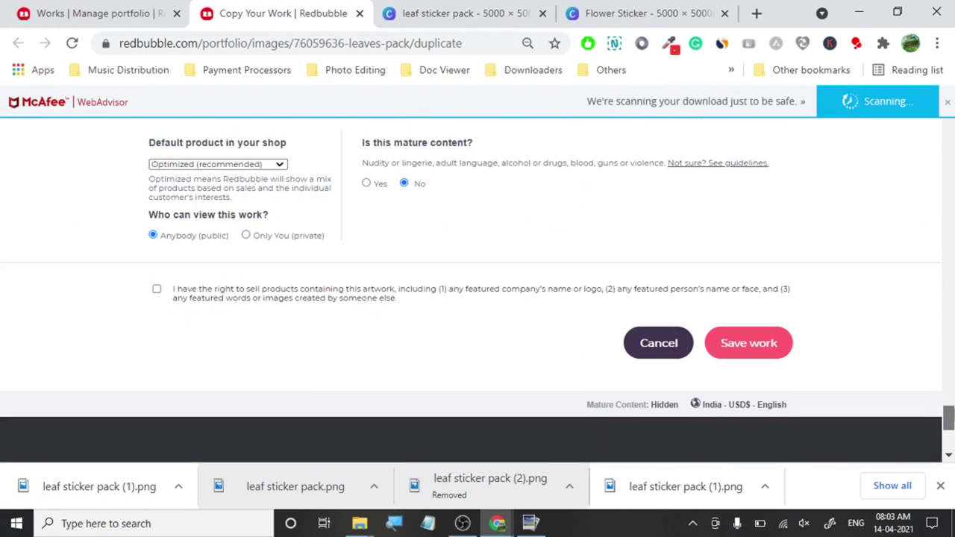
pyautogui.click(763, 342)
pyautogui.click(429, 9)
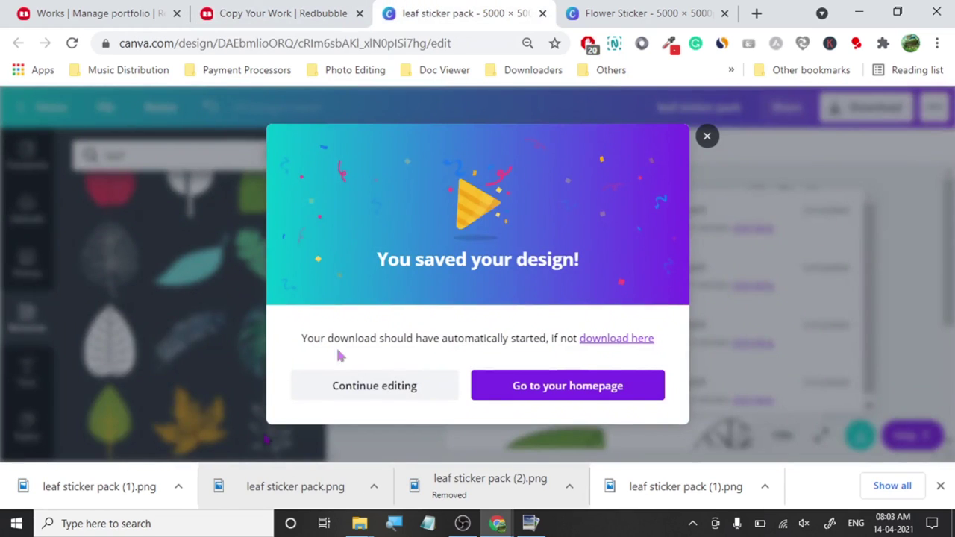
# Open the downloaded leaf sticker pack (1).png in PhotoPad and close the previous leaf sticker image.
pyautogui.click(531, 523)
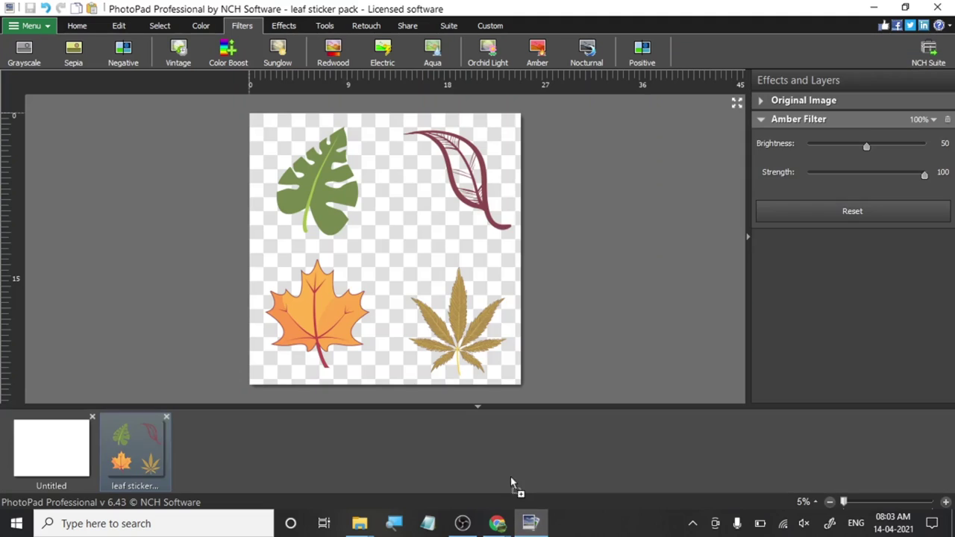
pyautogui.moveTo(511, 483); pyautogui.dragTo(478, 447)
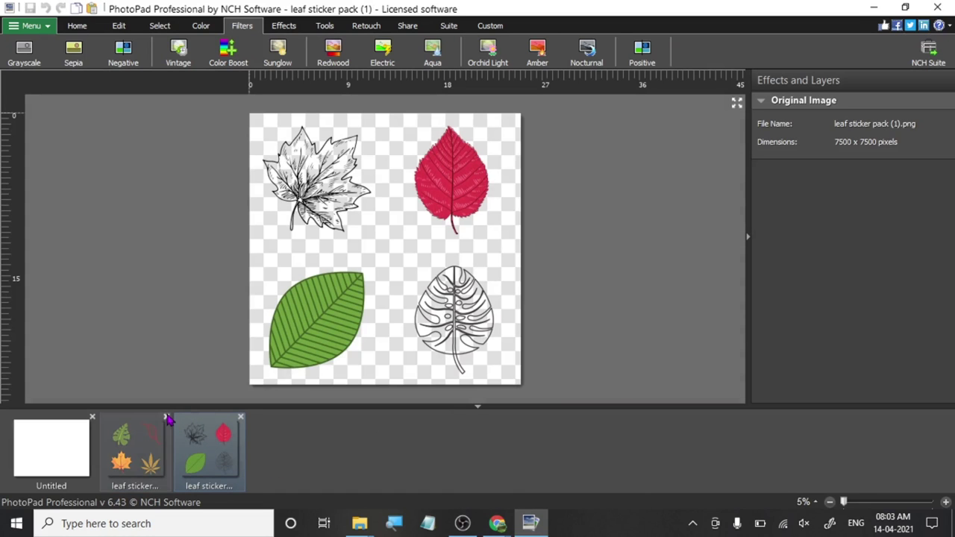
pyautogui.click(167, 418)
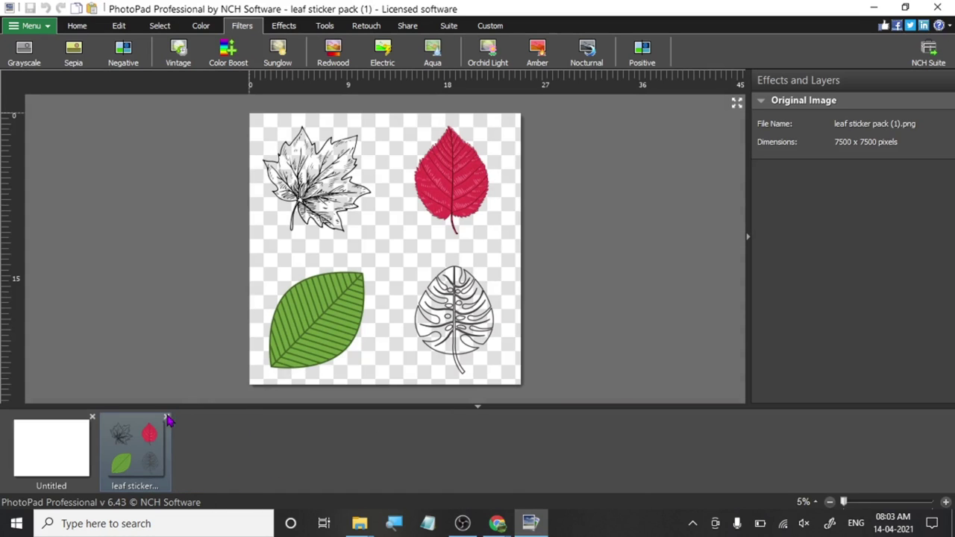
# Apply the Amber filter to the leaf sticker pack (1) image and save it, overwriting the original PNG.
pyautogui.click(537, 53)
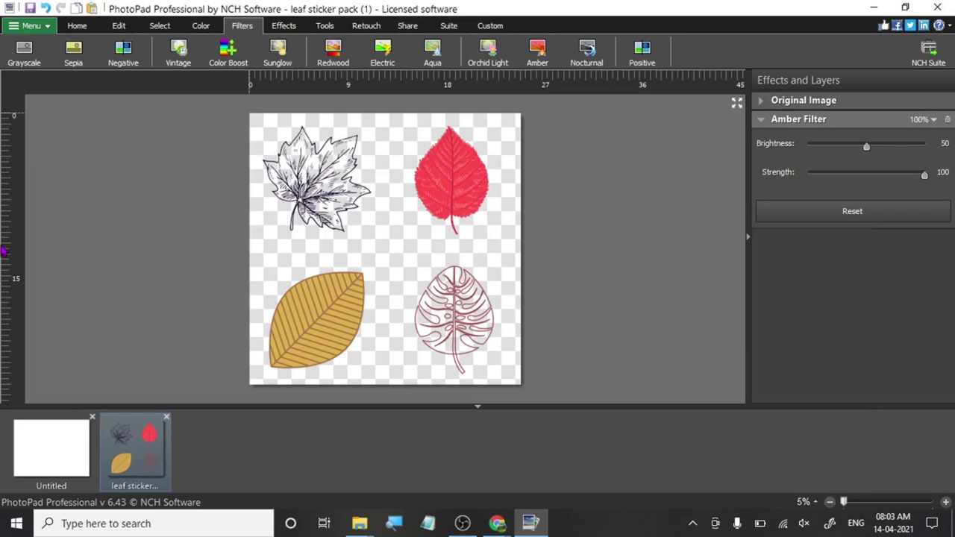
pyautogui.click(30, 7)
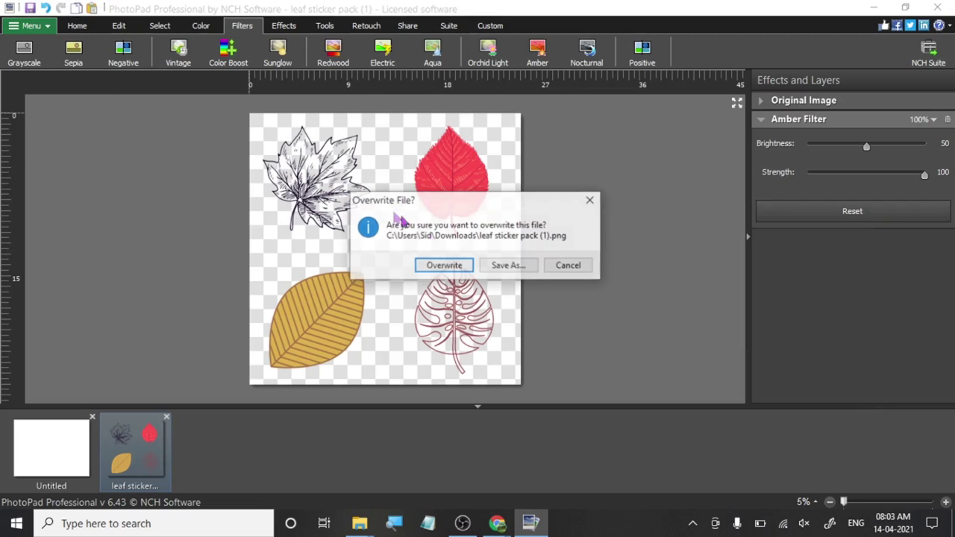
pyautogui.click(444, 266)
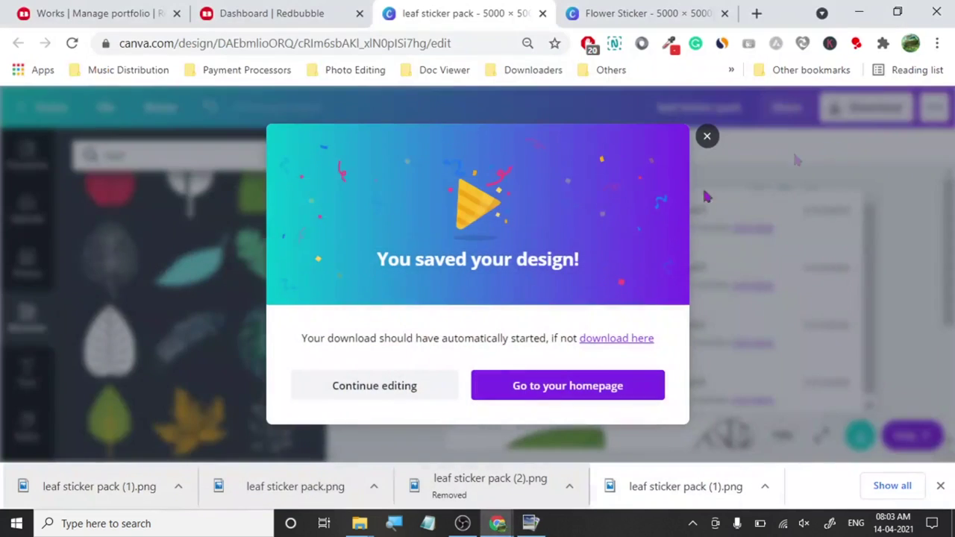
# Switch to Redbubble in Chrome, open a settings copy of the Leaves Pack work in a new tab and close the old Promote tab.
pyautogui.click(224, 7)
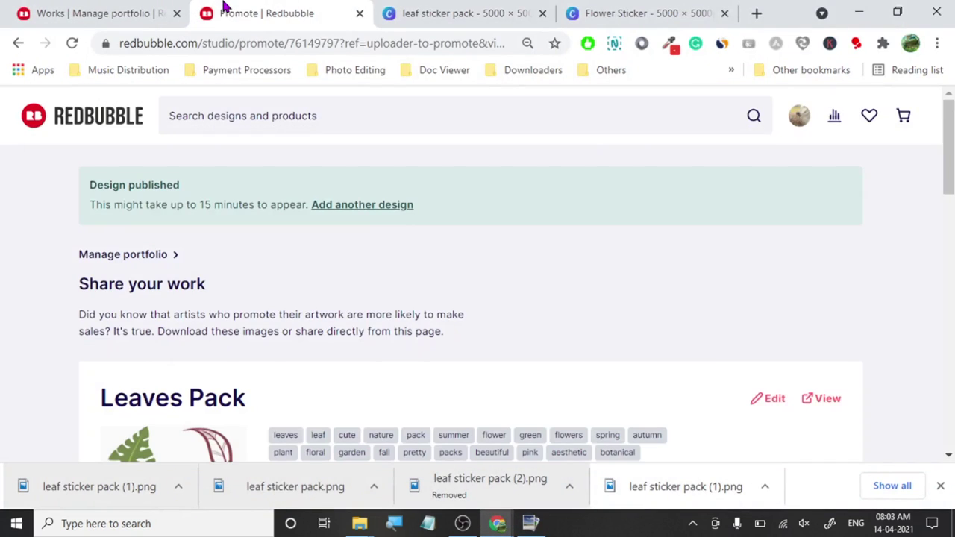
pyautogui.click(97, 13)
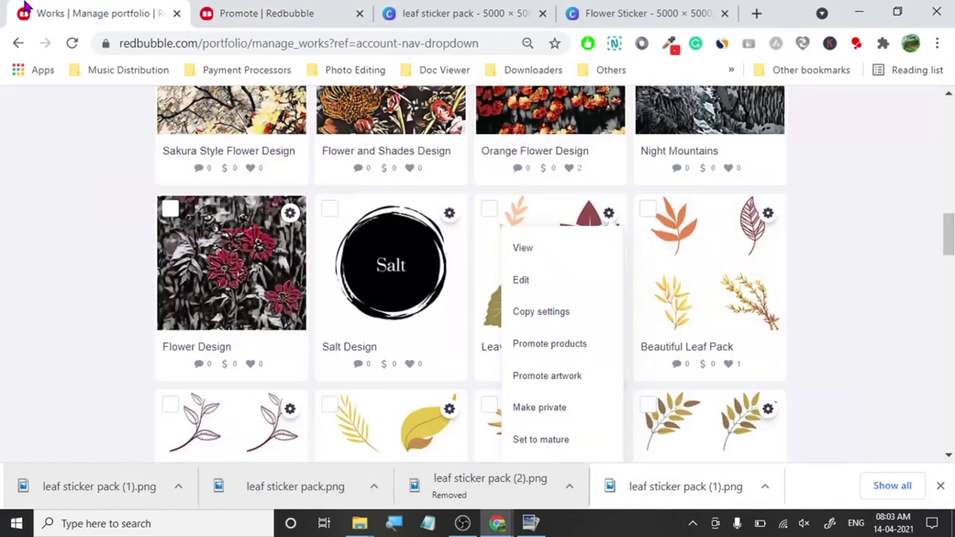
pyautogui.rightClick(567, 320)
pyautogui.click(603, 72)
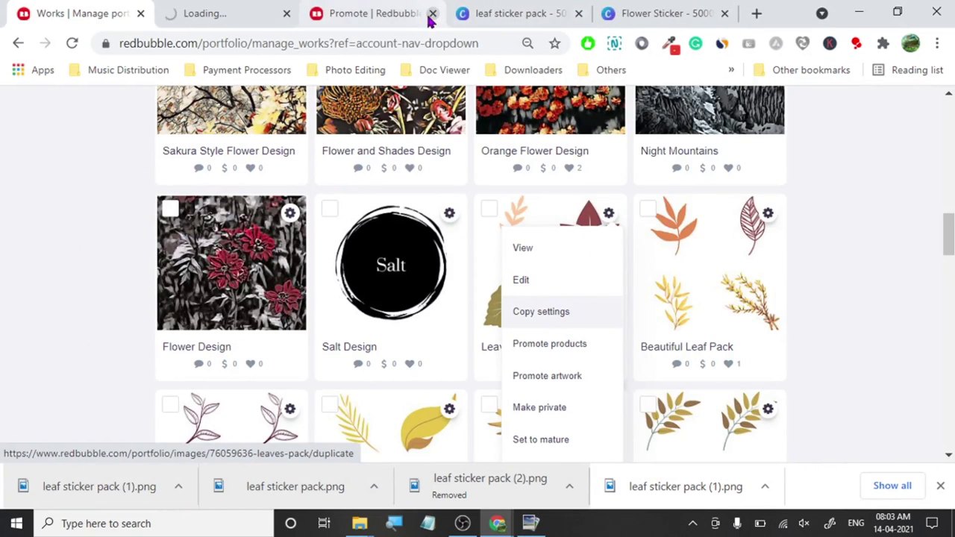
pyautogui.click(431, 15)
pyautogui.click(209, 9)
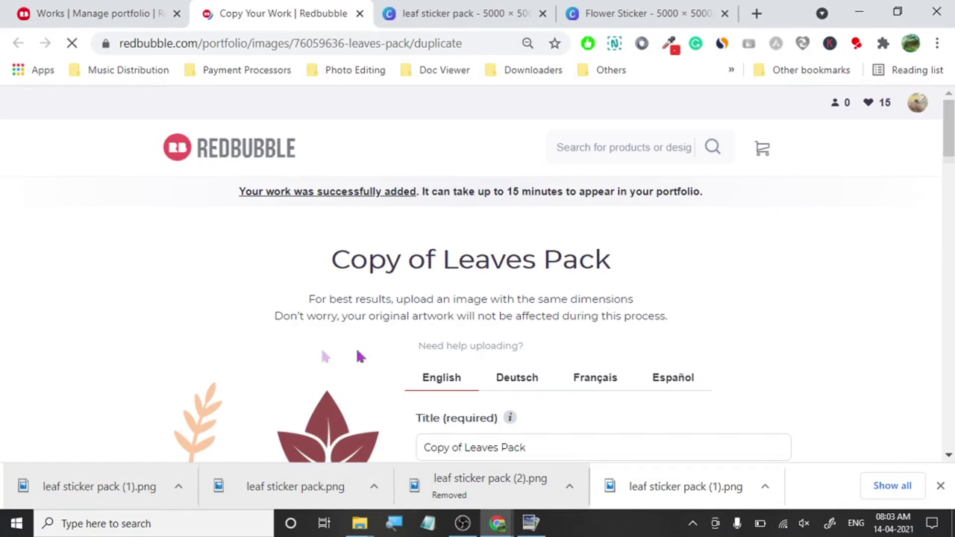
# Replace all images of the copied work with leaf sticker pack (1) from the Downloads folder.
pyautogui.scroll(-3, 226, 309)
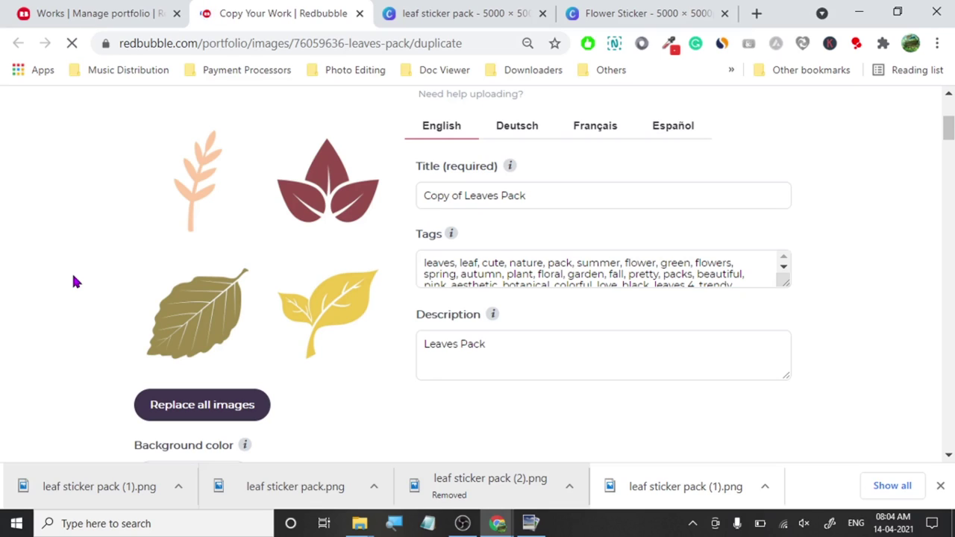
pyautogui.click(246, 405)
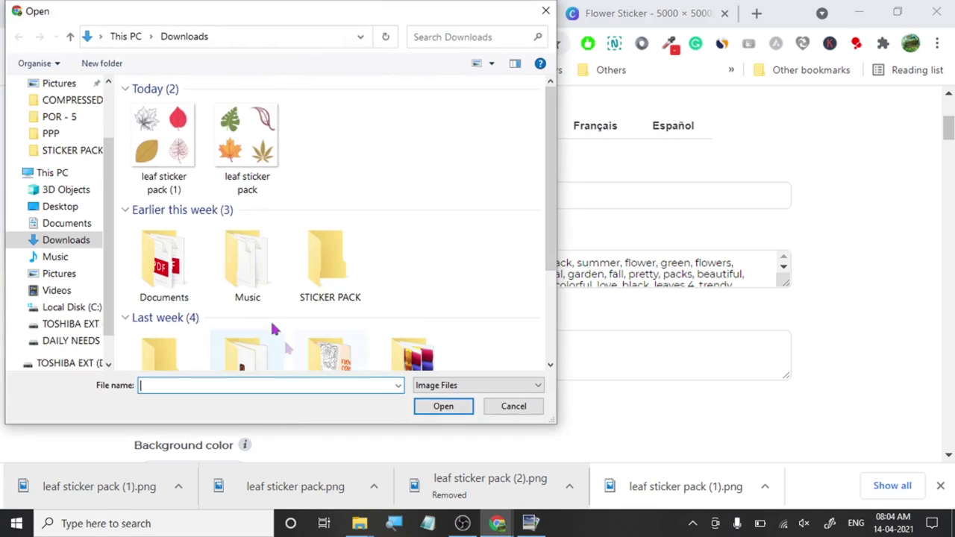
pyautogui.click(166, 140)
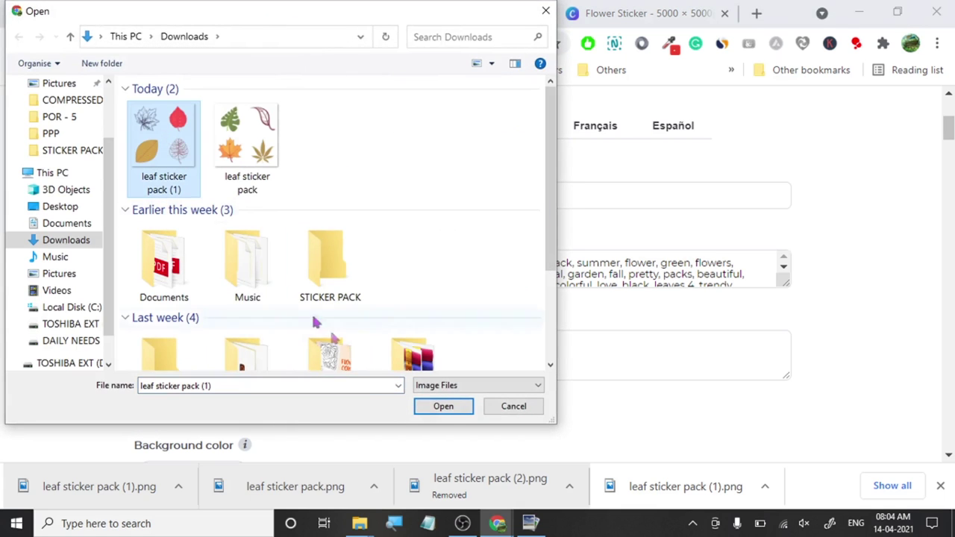
pyautogui.click(434, 408)
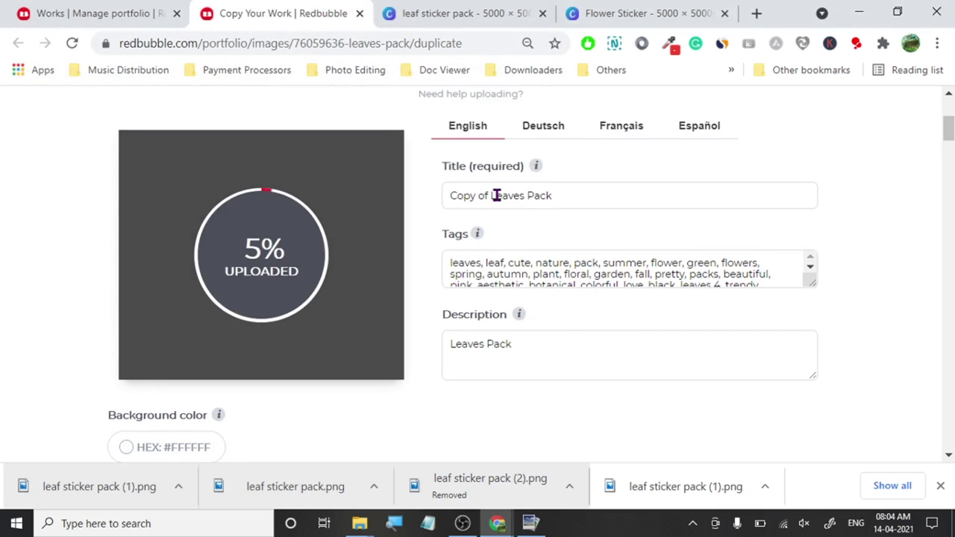
# Change the English title of the copied work to "Leaf Pack" and copy the title text.
pyautogui.click(493, 195)
pyautogui.press('BackSpace')
pyautogui.press('BackSpace')
pyautogui.press('BackSpace')
pyautogui.press('BackSpace')
pyautogui.press('BackSpace')
pyautogui.press('BackSpace')
pyautogui.press('BackSpace')
pyautogui.press('BackSpace')
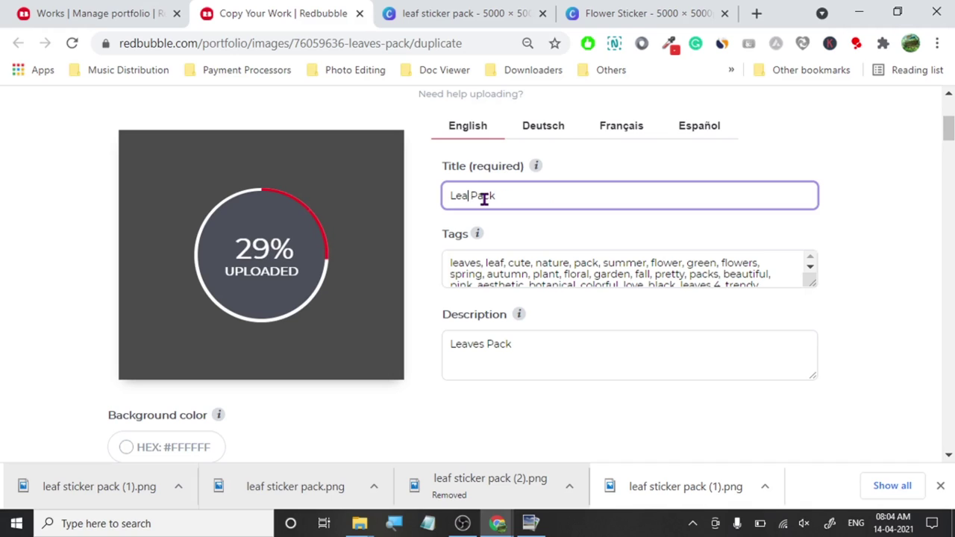
pyautogui.hotkey('ctrl', 'a')
pyautogui.write('c')
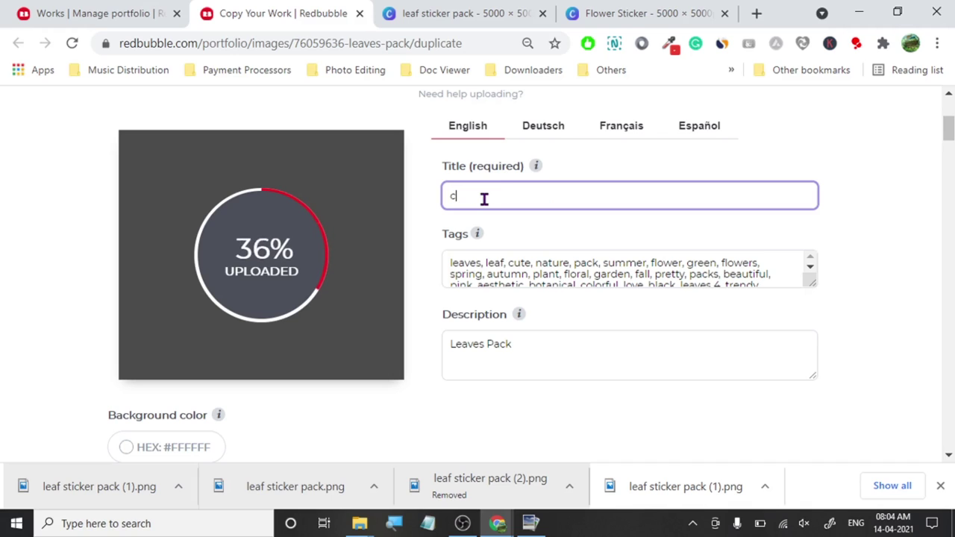
pyautogui.press('BackSpace')
pyautogui.write('c')
pyautogui.hotkey('ctrl', 'z')
pyautogui.hotkey('ctrl', 'c')
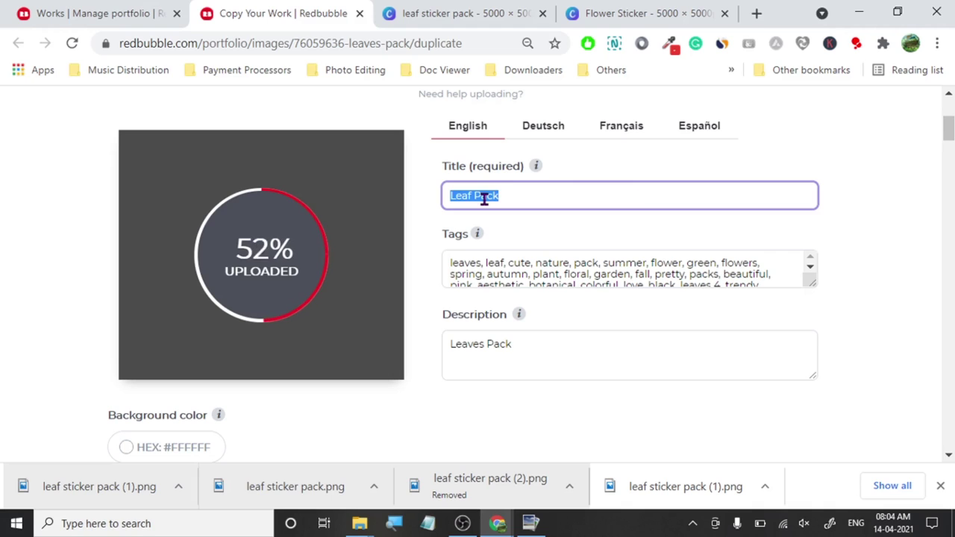
# Replace the work's description with the copied text "Leaf Pack".
pyautogui.click(490, 339)
pyautogui.hotkey('ctrl', 'a')
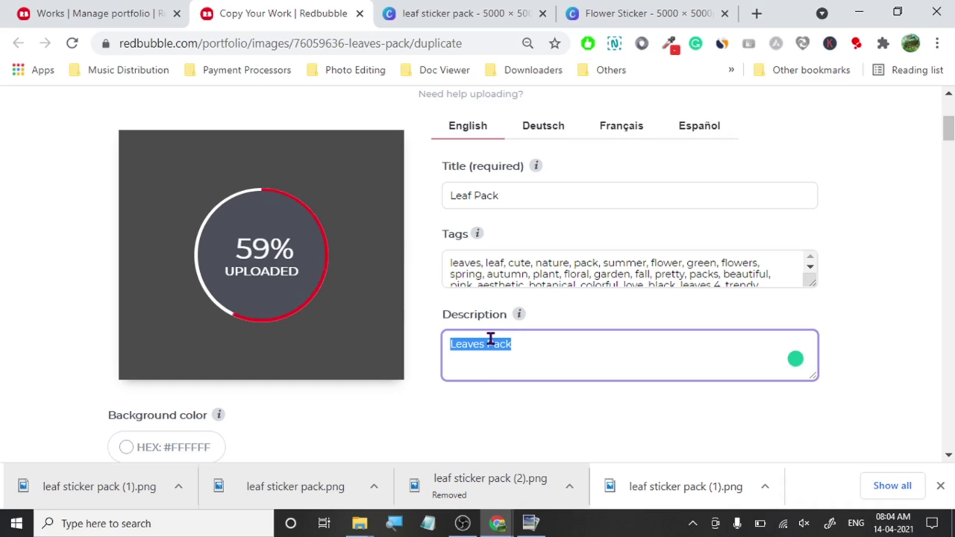
pyautogui.hotkey('ctrl', 'v')
pyautogui.click(920, 205)
pyautogui.scroll(-2, 920, 205)
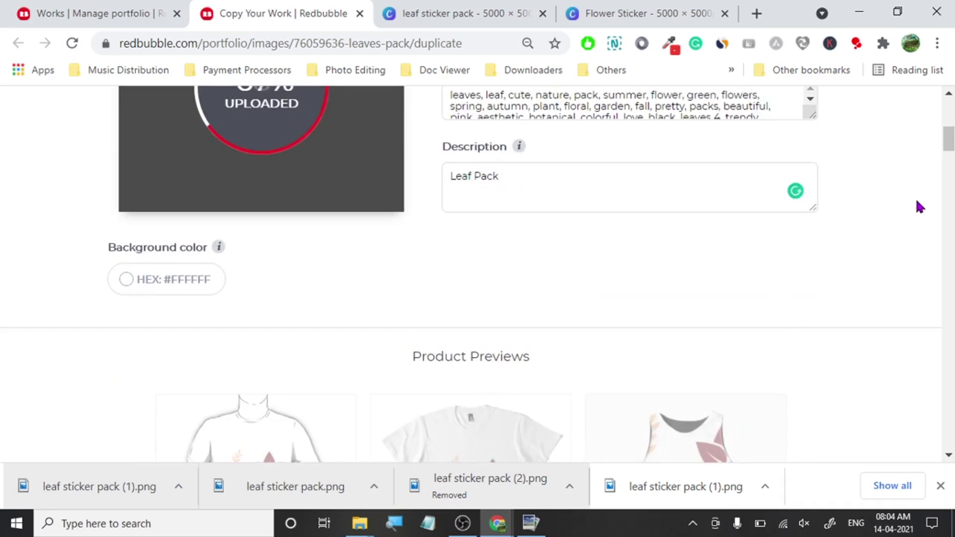
pyautogui.scroll(1, 920, 205)
pyautogui.scroll(-10, 919, 206)
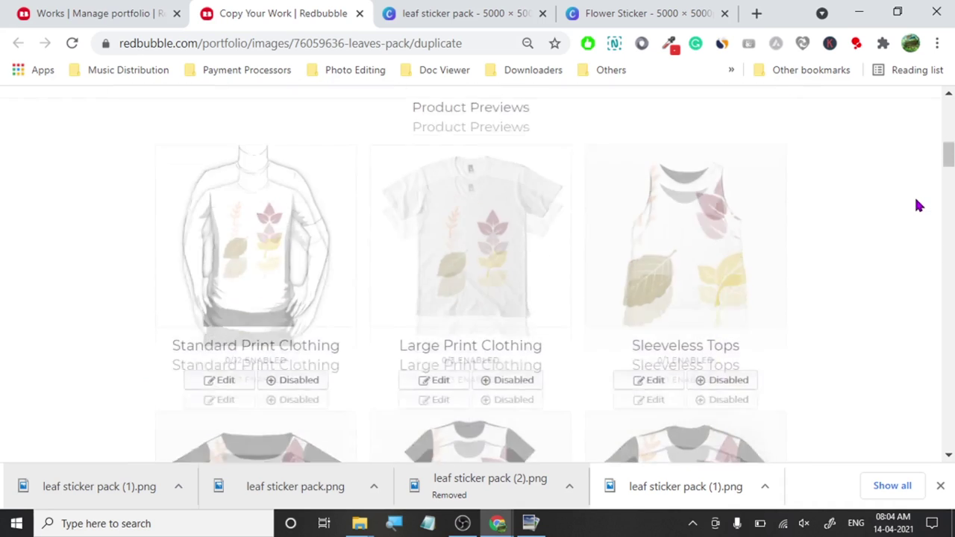
pyautogui.scroll(-20, 918, 206)
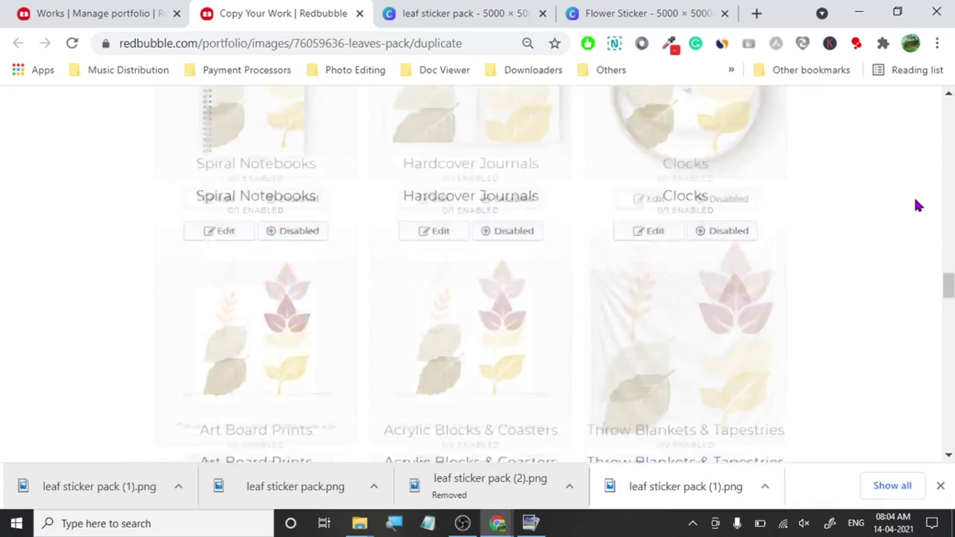
pyautogui.scroll(-15, 917, 201)
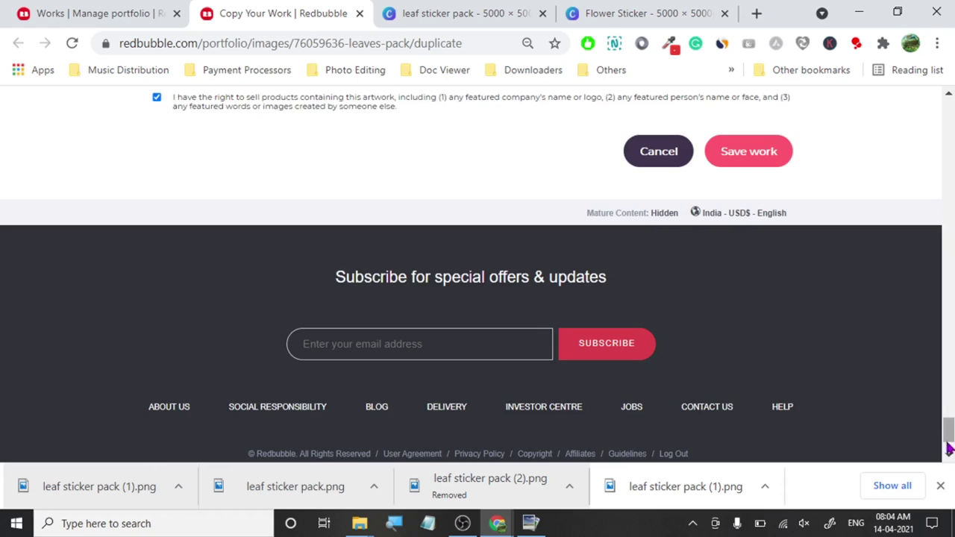
pyautogui.moveTo(949, 431); pyautogui.dragTo(950, 138)
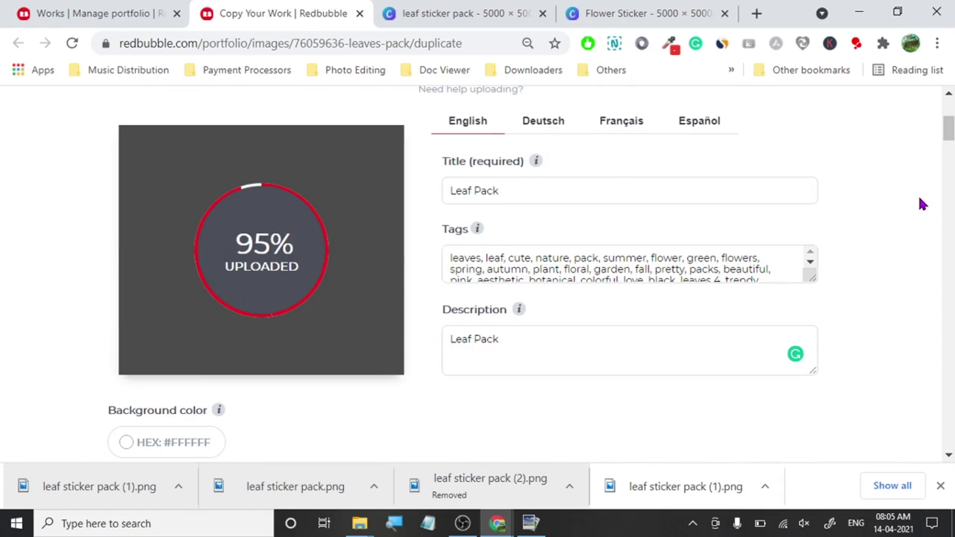
# Open another copy-settings page for the Leaves Pack work from the portfolio in a new browser tab.
pyautogui.click(88, 10)
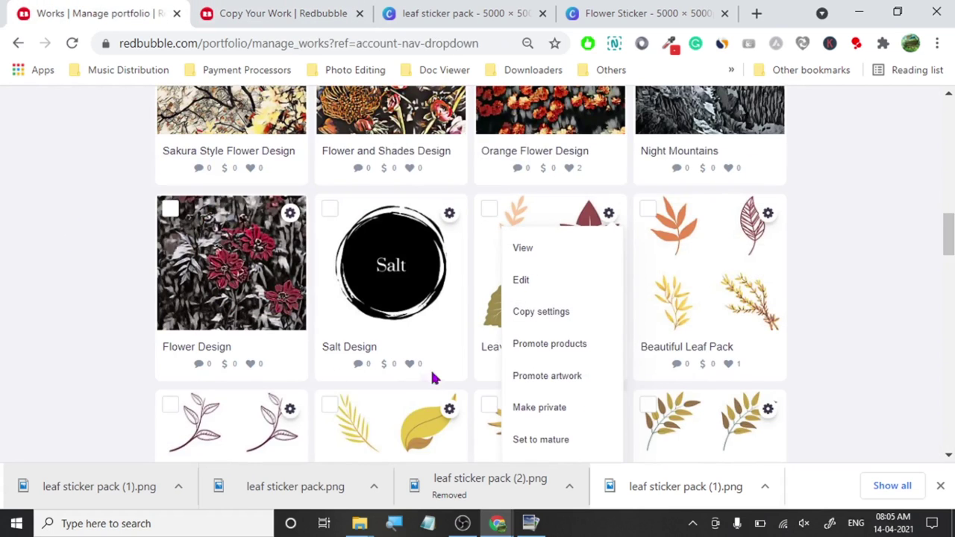
pyautogui.rightClick(529, 318)
pyautogui.click(541, 69)
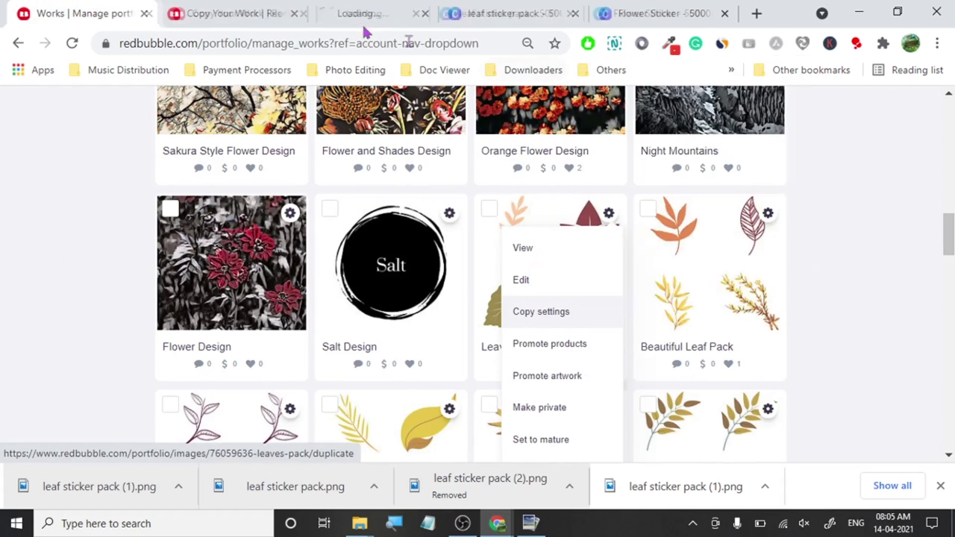
pyautogui.click(418, 15)
# Switch to the leaf sticker pack design in Canva and make the black cross-shaped divider lines fully opaque.
pyautogui.click(506, 11)
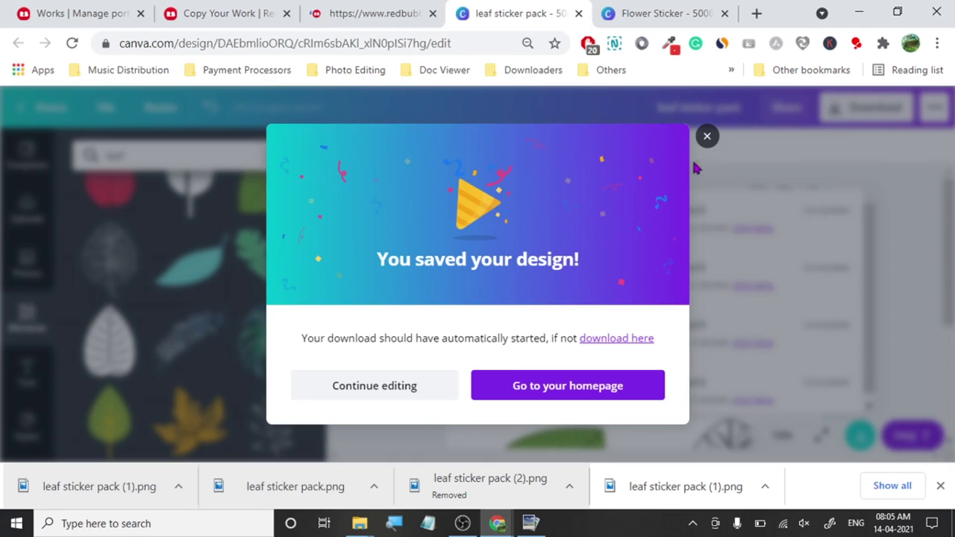
pyautogui.press('Escape')
pyautogui.click(643, 397)
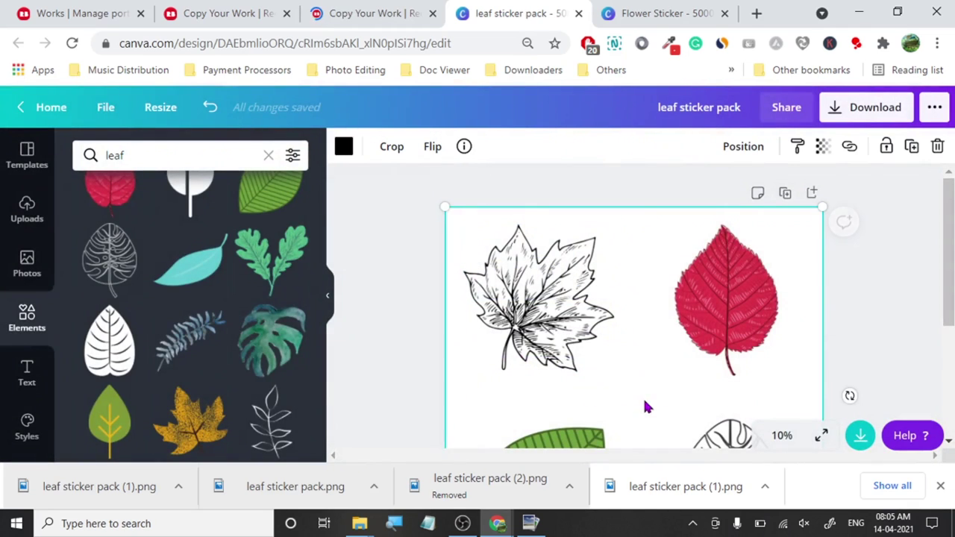
pyautogui.click(821, 146)
pyautogui.click(772, 188)
pyautogui.click(904, 262)
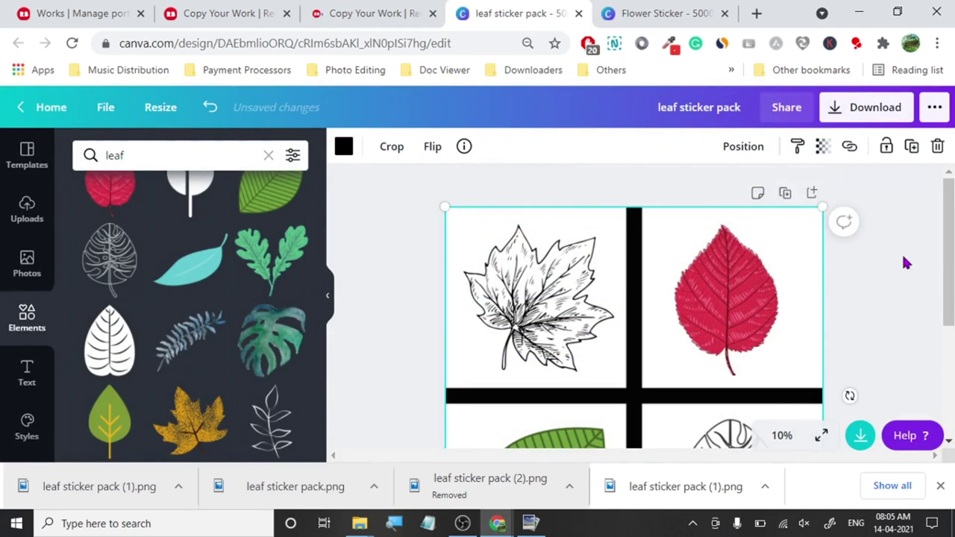
# Delete the four existing leaves from the design, keeping only the black dividers.
pyautogui.scroll(-3, 904, 263)
pyautogui.click(530, 335)
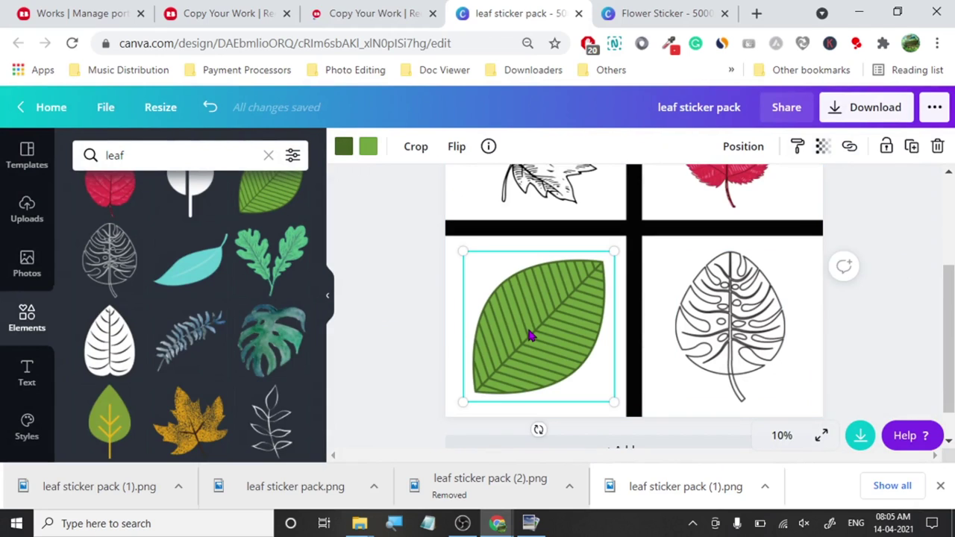
pyautogui.press('Delete')
pyautogui.click(682, 335)
pyautogui.press('Delete')
pyautogui.click(543, 193)
pyautogui.press('Delete')
pyautogui.click(723, 190)
pyautogui.press('Delete')
# Add the teal leaf to the upper-left cell and the green oak leaves to the upper-right cell.
pyautogui.click(193, 262)
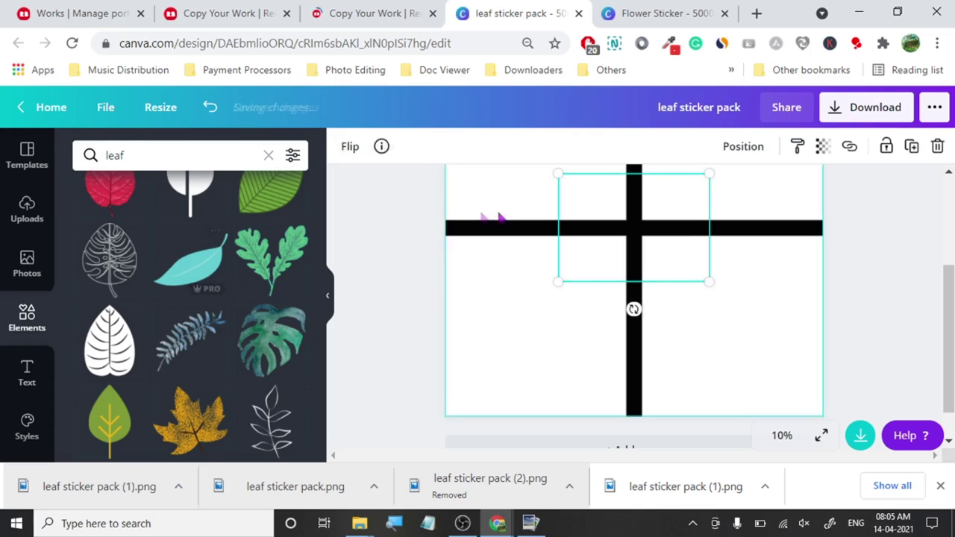
pyautogui.moveTo(627, 239); pyautogui.dragTo(533, 160)
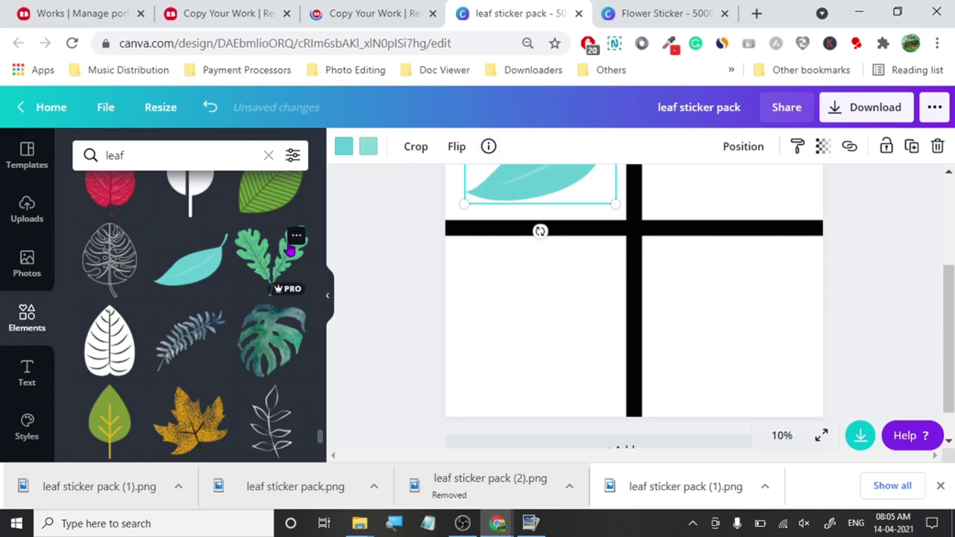
pyautogui.click(294, 240)
pyautogui.click(280, 287)
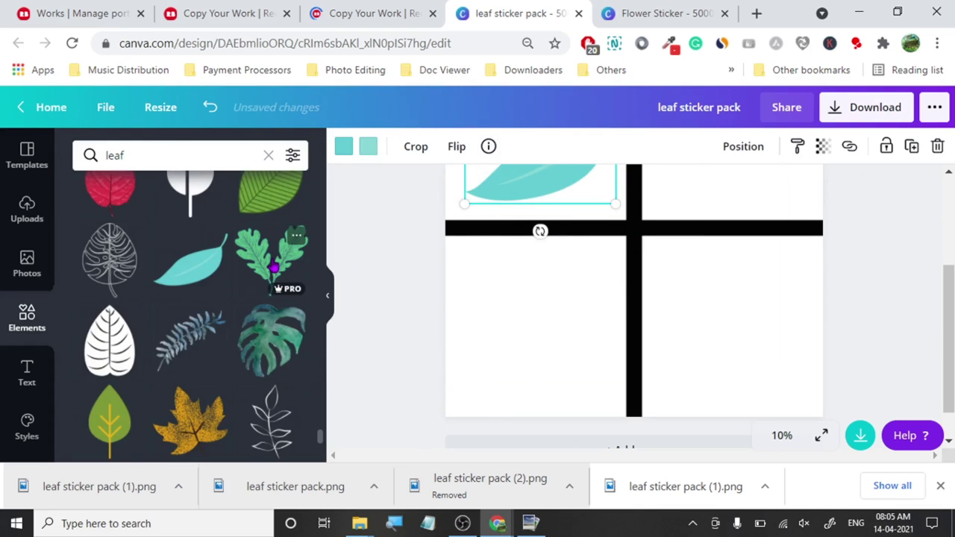
pyautogui.click(275, 261)
pyautogui.moveTo(658, 218); pyautogui.dragTo(714, 169)
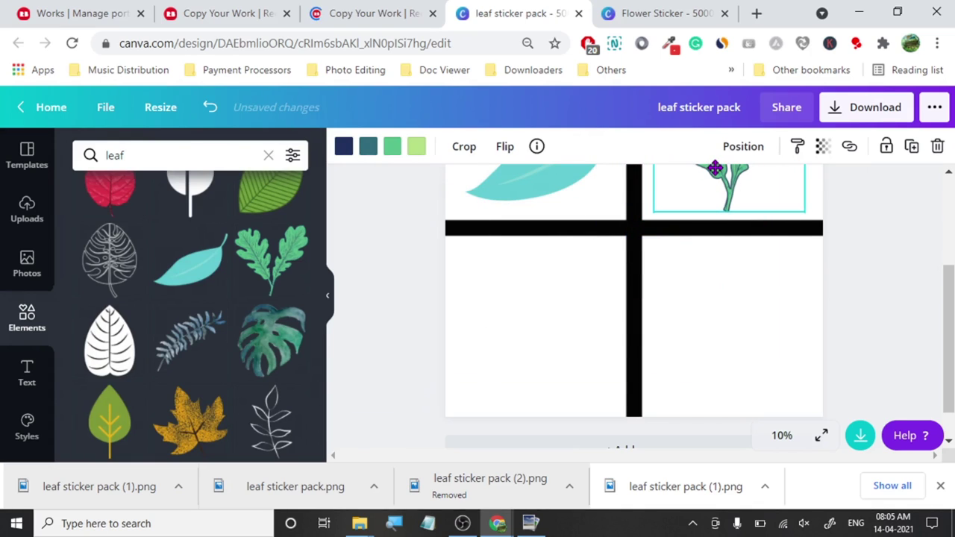
# Add the black-and-white veined leaf to the lower-left cell and a slightly reduced blue fern sprig to the lower-right cell.
pyautogui.click(110, 341)
pyautogui.moveTo(635, 239); pyautogui.dragTo(536, 318)
pyautogui.moveTo(190, 340); pyautogui.dragTo(717, 360)
pyautogui.moveTo(817, 397); pyautogui.dragTo(799, 382)
pyautogui.moveTo(687, 289); pyautogui.dragTo(709, 299)
# Scale down the green oak leaves and the teal leaf slightly, and reposition the teal leaf within its cell.
pyautogui.scroll(2, 951, 277)
pyautogui.click(853, 252)
pyautogui.click(731, 273)
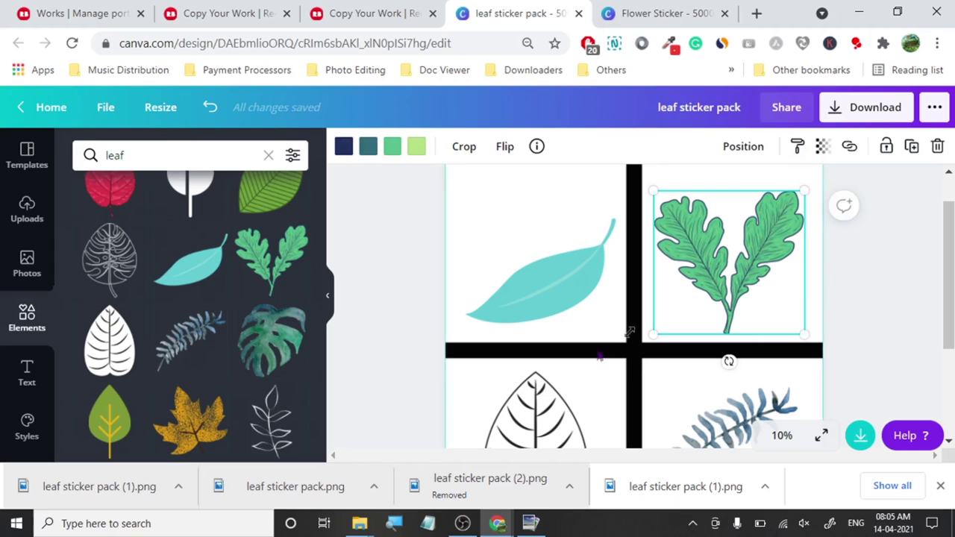
pyautogui.moveTo(654, 330); pyautogui.dragTo(664, 312)
pyautogui.click(571, 273)
pyautogui.moveTo(608, 321); pyautogui.dragTo(598, 314)
pyautogui.moveTo(552, 273); pyautogui.dragTo(554, 258)
# Hide the black divider lines by setting their transparency to 0.
pyautogui.click(533, 331)
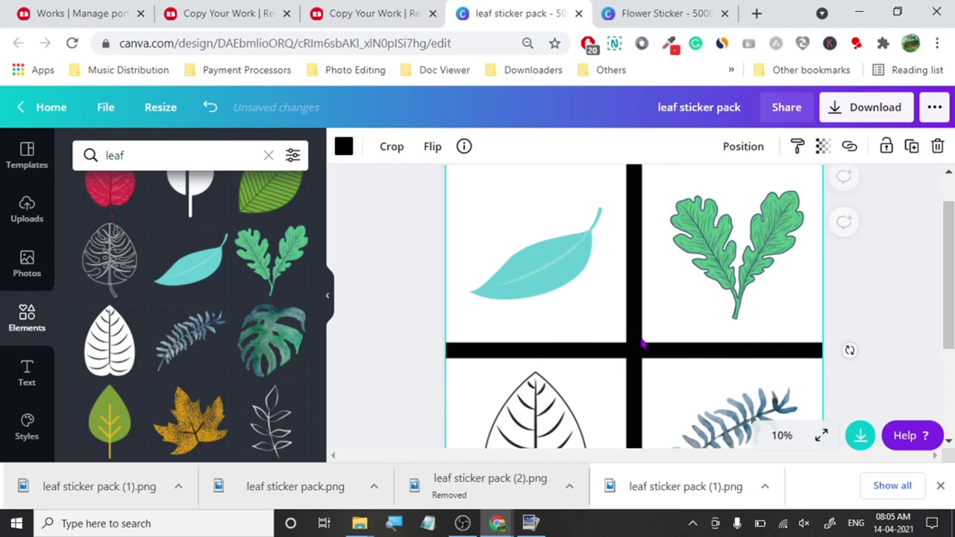
pyautogui.click(819, 146)
pyautogui.moveTo(735, 188); pyautogui.dragTo(390, 249)
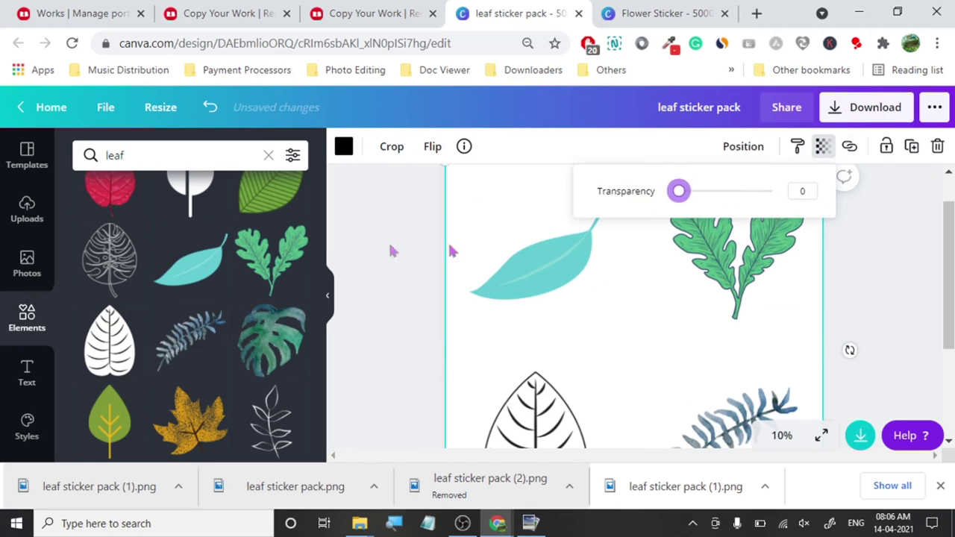
# Download the design as a PNG with a transparent background at size 1.5 (7500 × 7500 px).
pyautogui.click(836, 111)
pyautogui.click(761, 298)
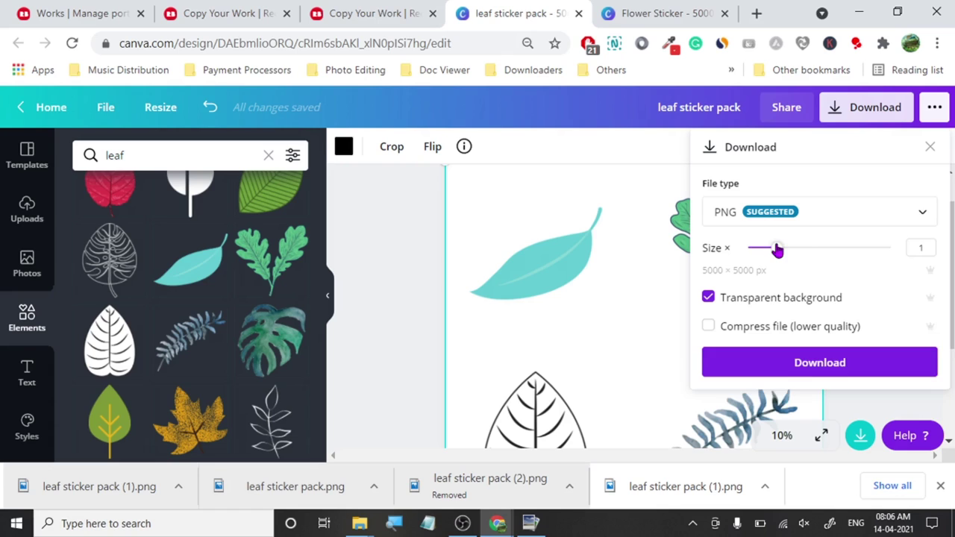
pyautogui.moveTo(776, 248); pyautogui.dragTo(801, 248)
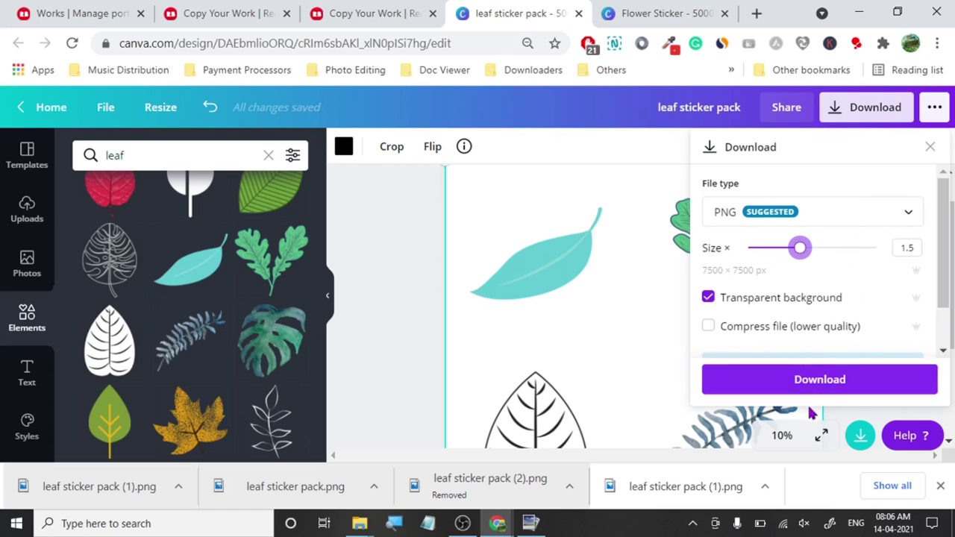
pyautogui.click(800, 383)
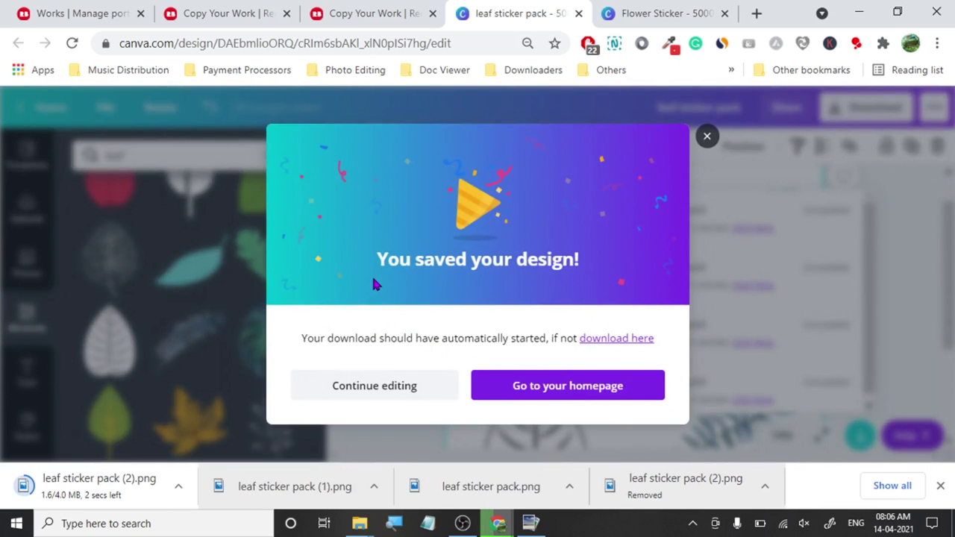
# Switch to the second Redbubble copy page and shorten the work's title to "Leaves Pack".
pyautogui.click(373, 13)
pyautogui.scroll(-4, 82, 299)
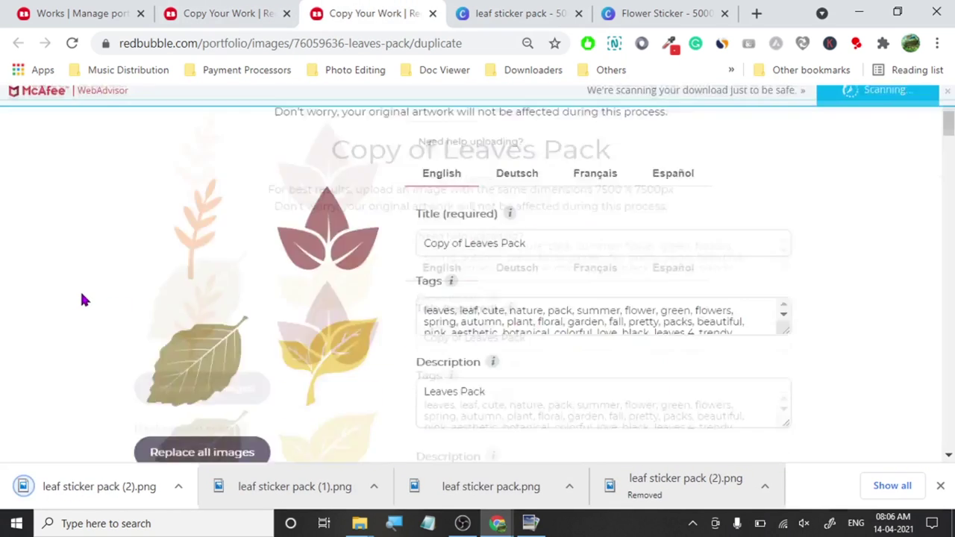
pyautogui.click(464, 167)
pyautogui.press('BackSpace')
pyautogui.press('BackSpace')
pyautogui.press('BackSpace')
pyautogui.press('BackSpace')
pyautogui.press('BackSpace')
pyautogui.press('BackSpace')
pyautogui.press('BackSpace')
# Accept the declaration of rights to sell the artwork and try to save the copied work.
pyautogui.click(946, 179)
pyautogui.moveTo(946, 179); pyautogui.dragTo(932, 403)
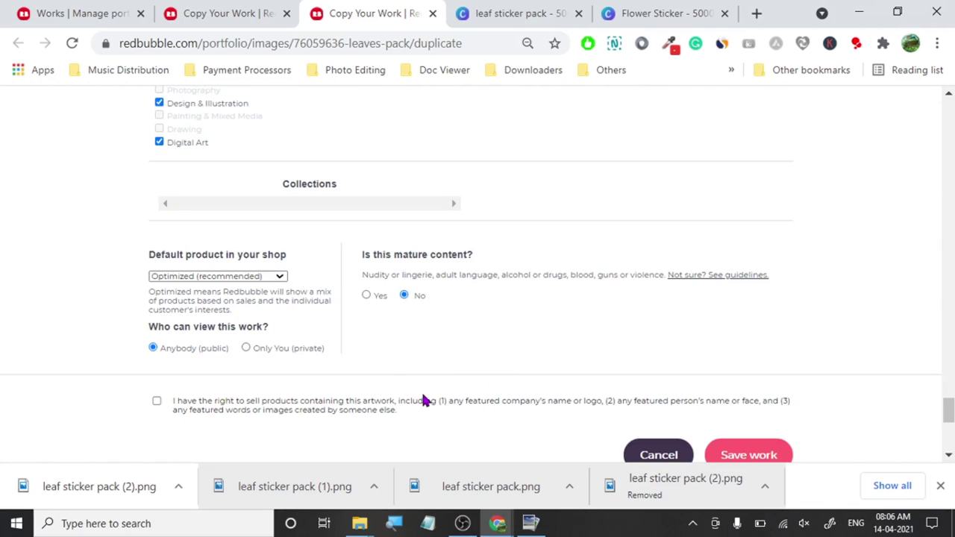
pyautogui.click(733, 455)
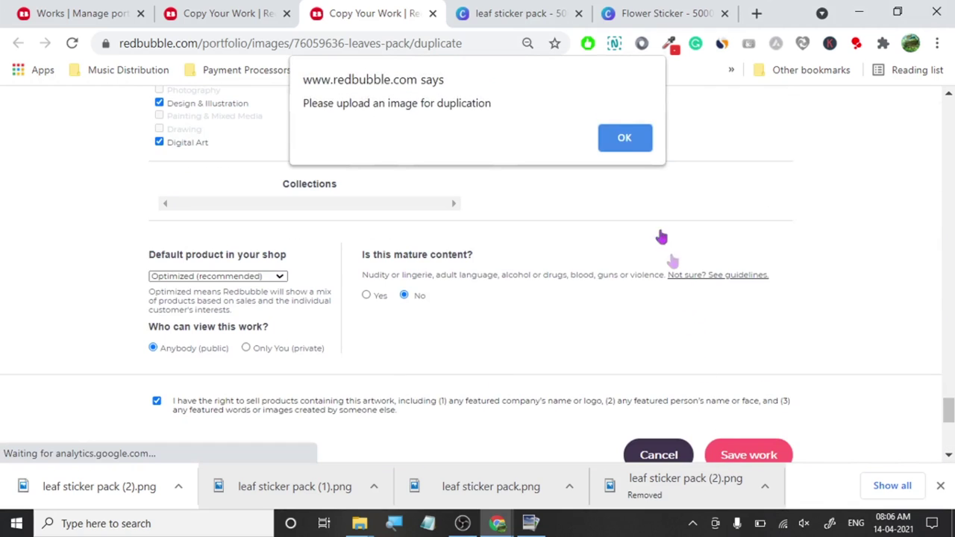
pyautogui.click(624, 138)
# Try to replace all images of the copied work, choosing to stay on the page when asked.
pyautogui.moveTo(943, 396); pyautogui.dragTo(903, 137)
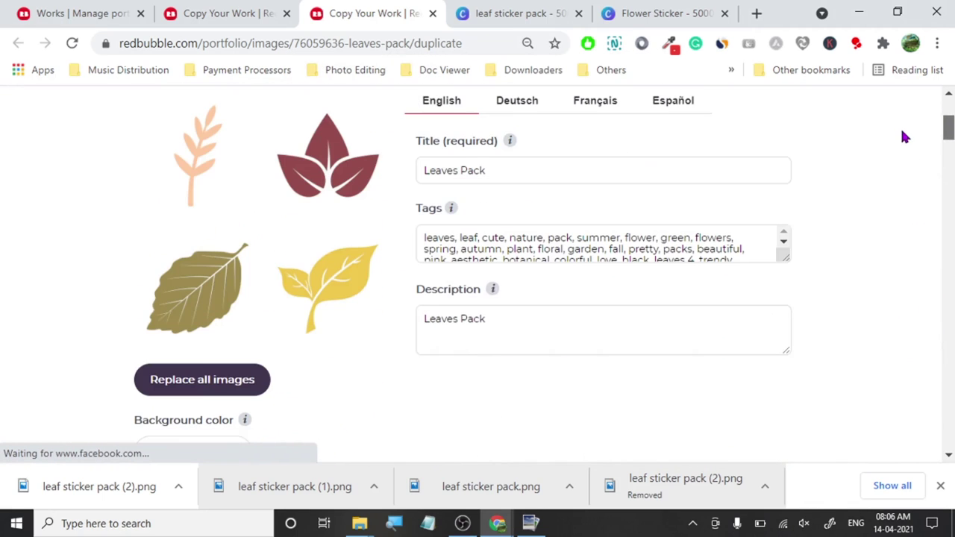
pyautogui.click(194, 389)
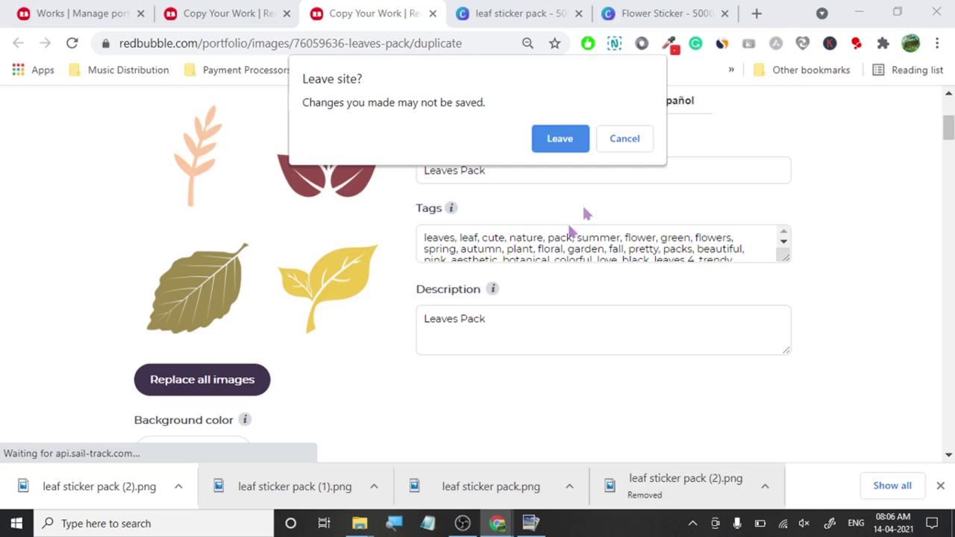
pyautogui.click(612, 148)
pyautogui.click(138, 379)
pyautogui.click(632, 140)
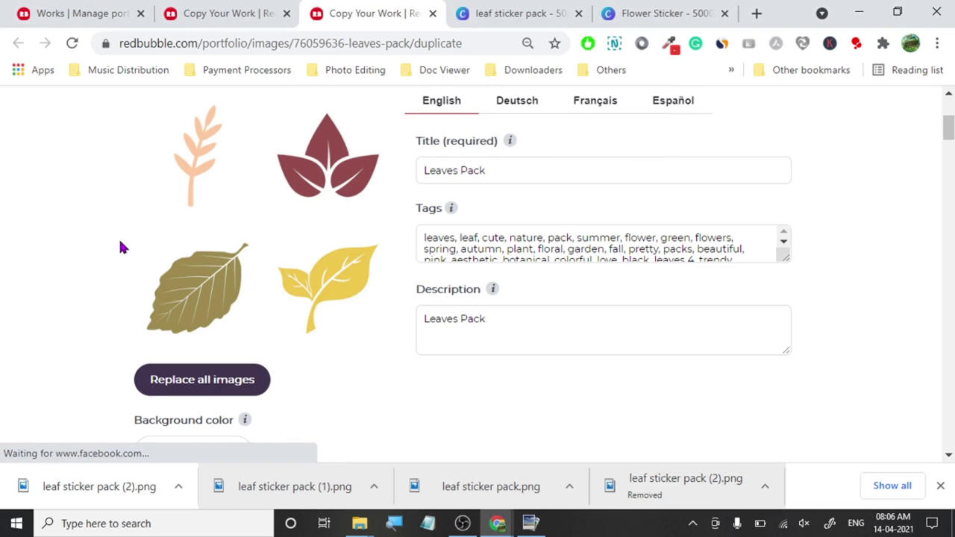
# Open the downloaded leaf sticker pack (2).png in PhotoPad and apply the Amber filter.
pyautogui.click(548, 11)
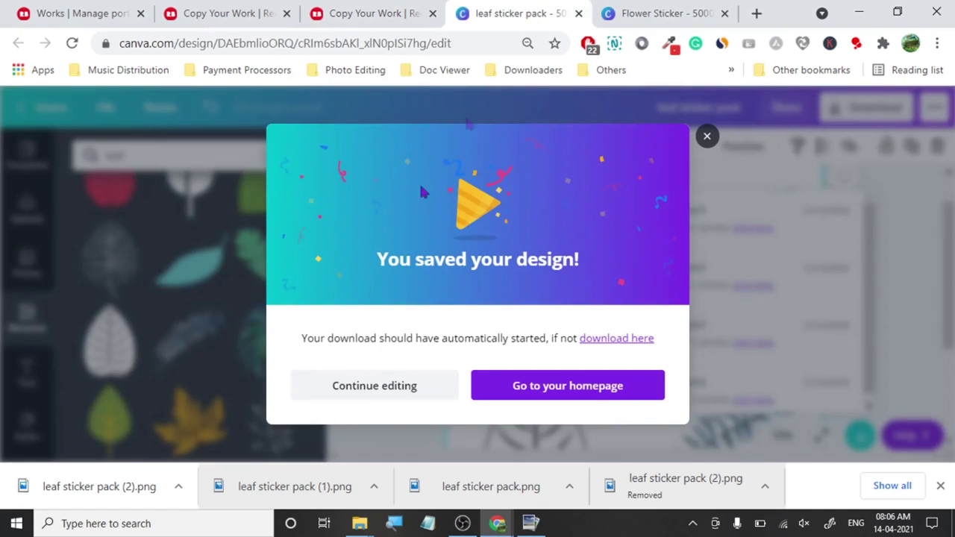
pyautogui.moveTo(97, 500); pyautogui.dragTo(520, 477)
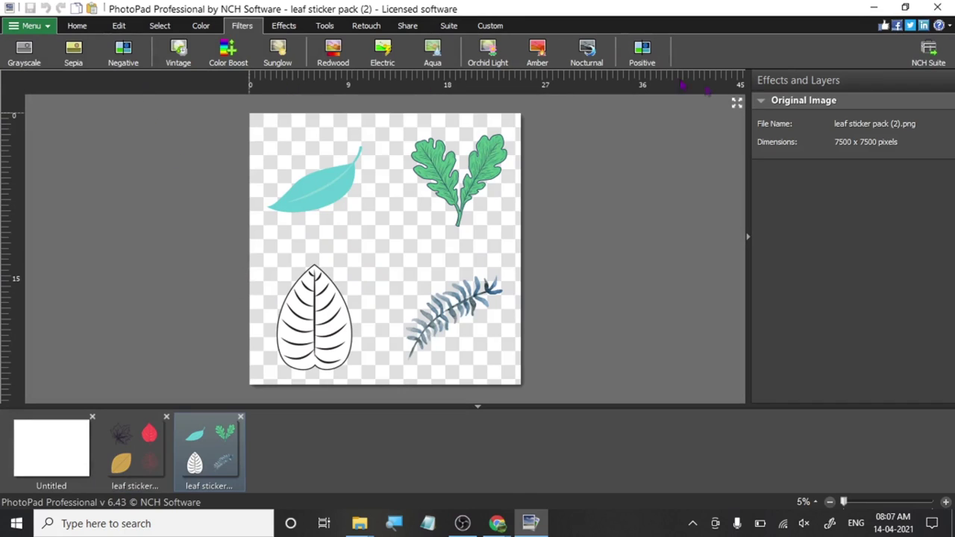
pyautogui.click(538, 53)
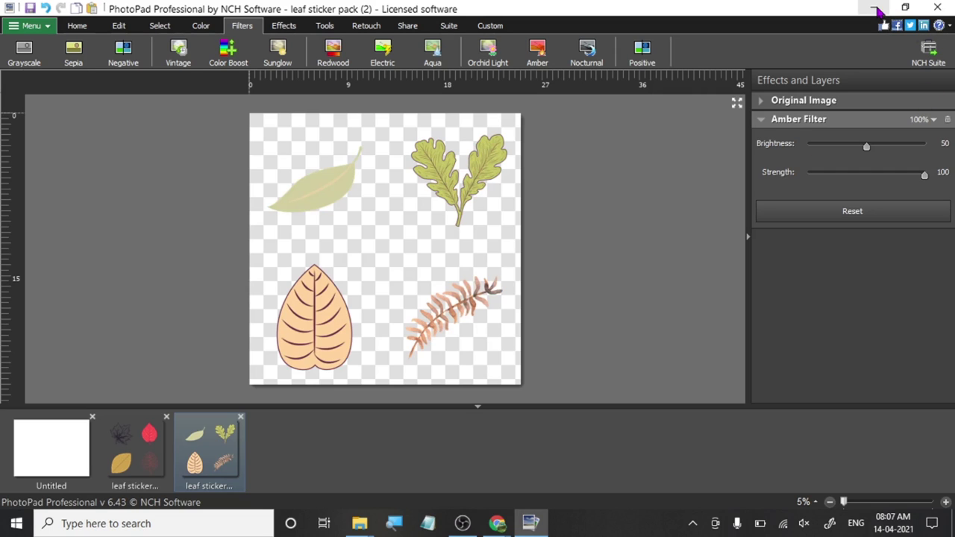
# Save the amber-filtered image as leaf sticker pack (2).png and switch back to the browser.
pyautogui.click(30, 9)
pyautogui.click(445, 264)
pyautogui.hotkey('alt', 'Tab')
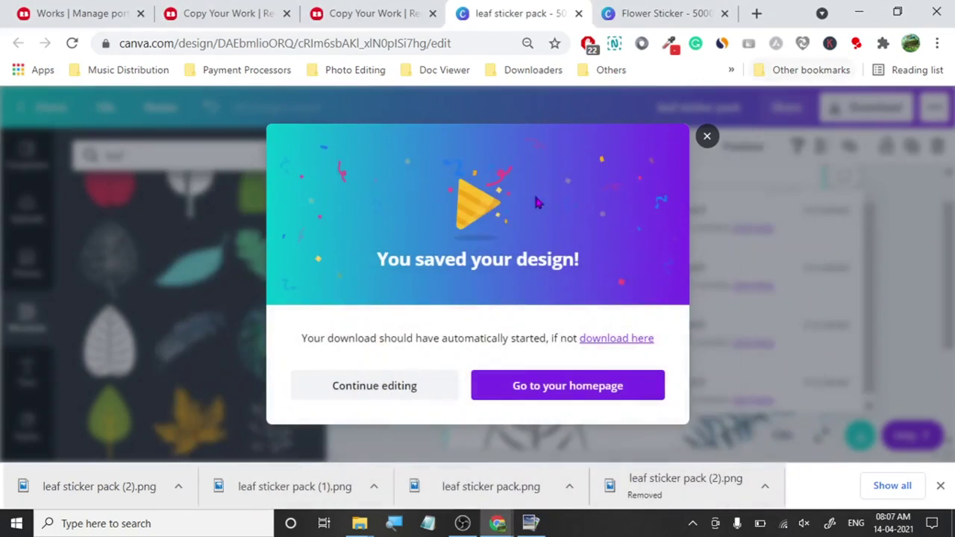
# Save the first copied work, Leaf Pack, on its Redbubble copy page.
pyautogui.click(228, 13)
pyautogui.moveTo(947, 129); pyautogui.dragTo(948, 413)
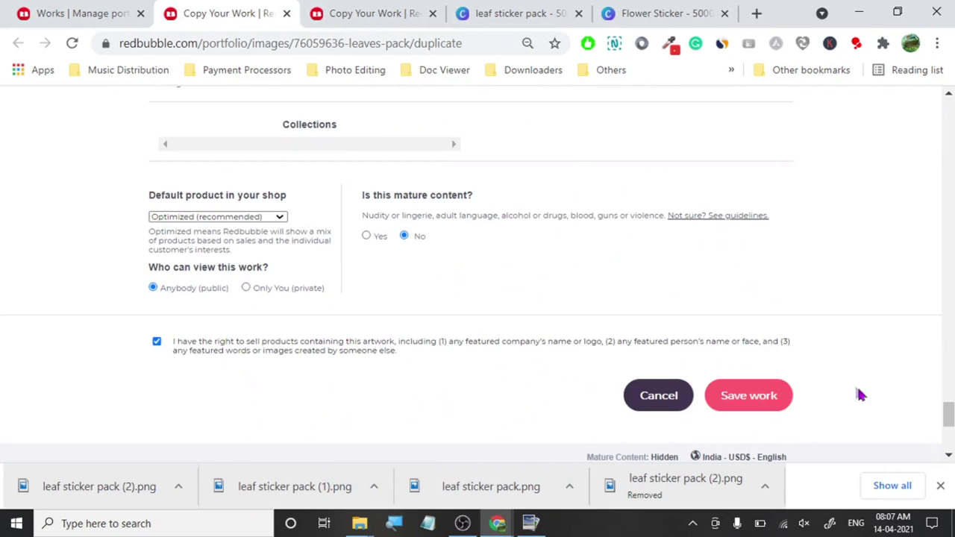
pyautogui.click(749, 396)
# Try to replace all images of the second copied work with leaf sticker pack (2), and return to its copy page.
pyautogui.click(405, 11)
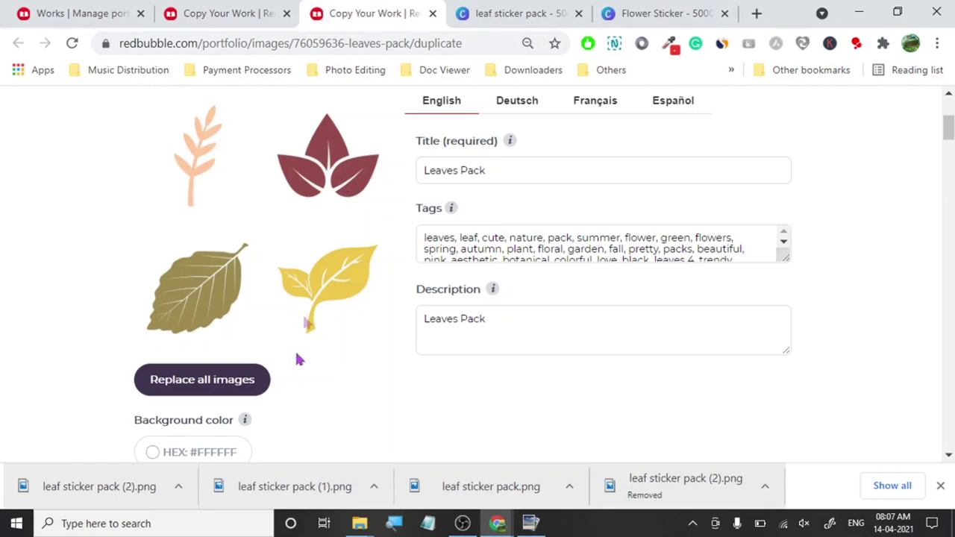
pyautogui.click(231, 391)
pyautogui.click(542, 149)
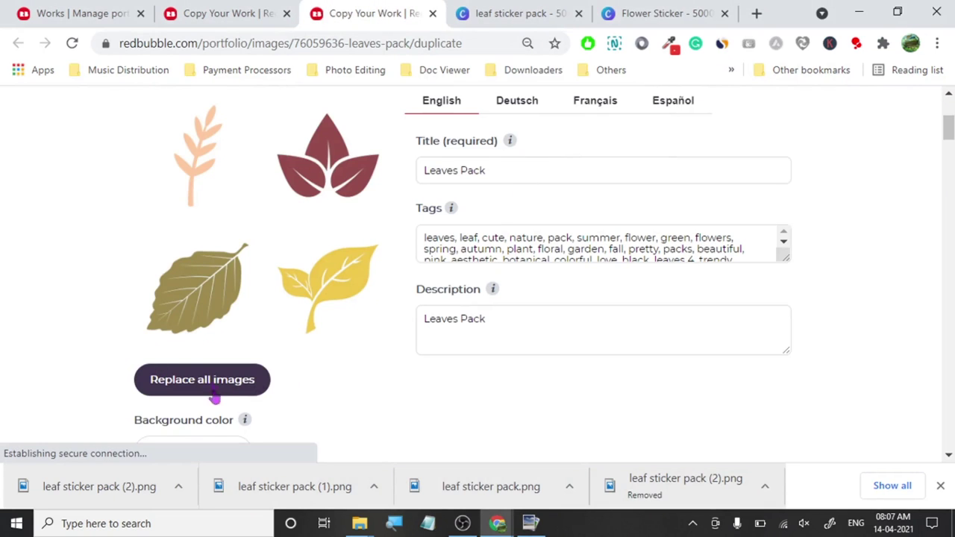
pyautogui.click(185, 366)
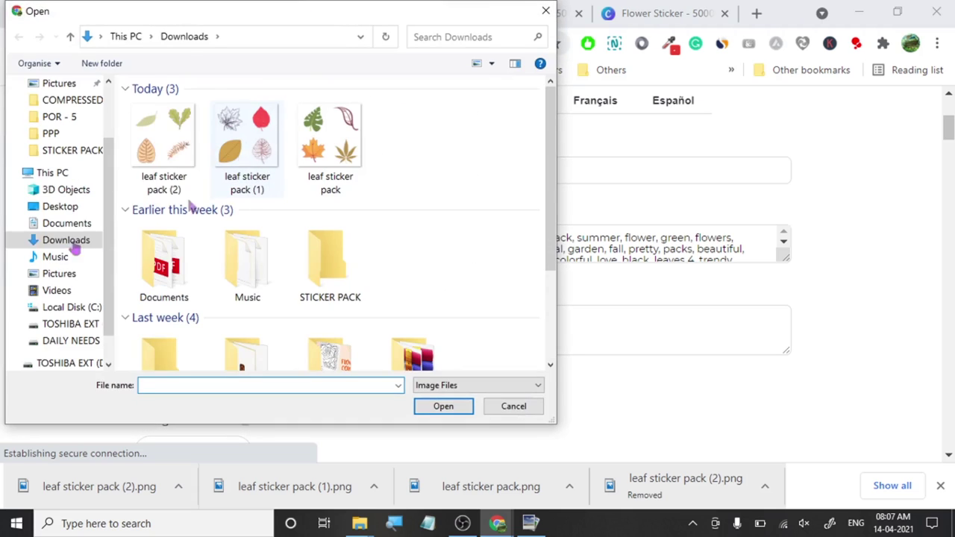
pyautogui.click(144, 171)
pyautogui.click(433, 405)
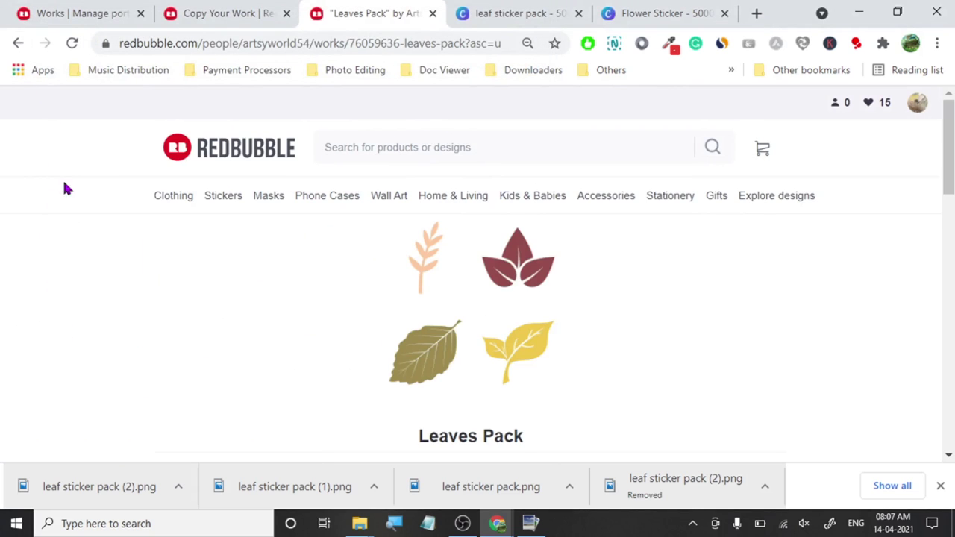
pyautogui.hotkey('alt', 'Left')
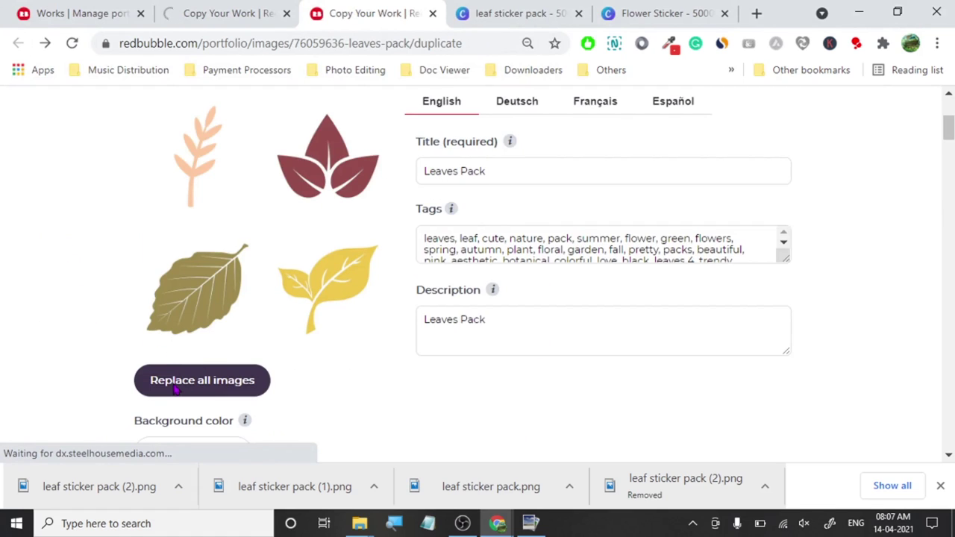
# Replace all images of the second copied work, Leaves Pack, with the amber-filtered leaf sticker pack image.
pyautogui.click(164, 283)
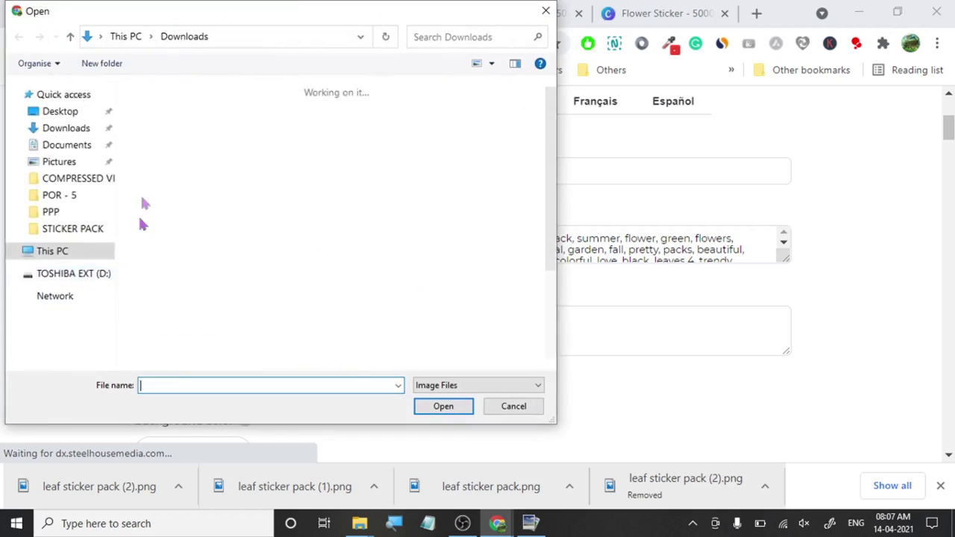
pyautogui.click(155, 166)
pyautogui.click(443, 406)
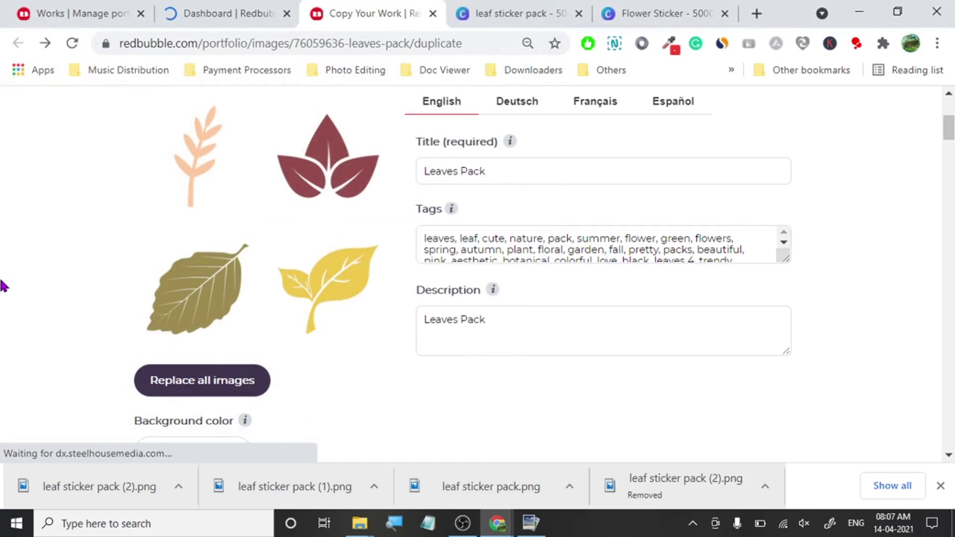
pyautogui.click(190, 9)
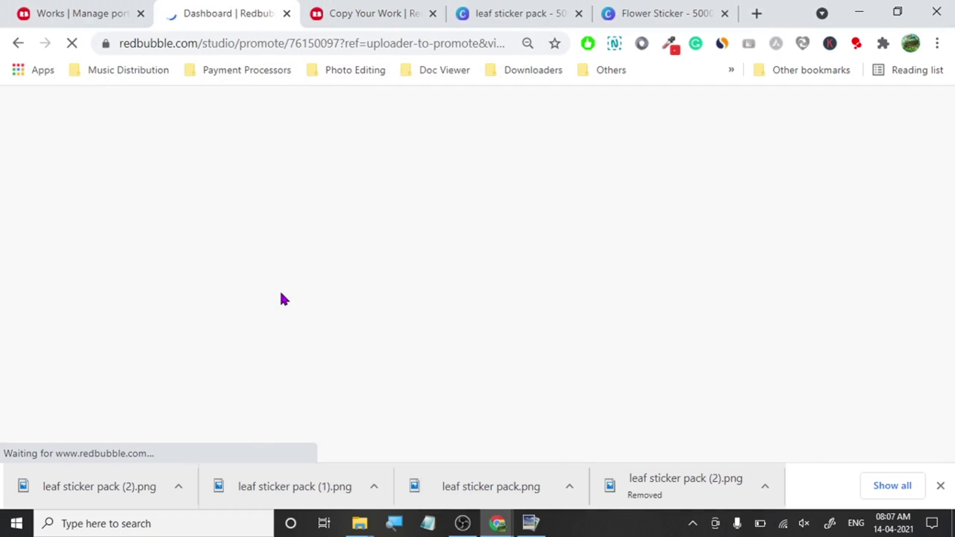
pyautogui.click(394, 9)
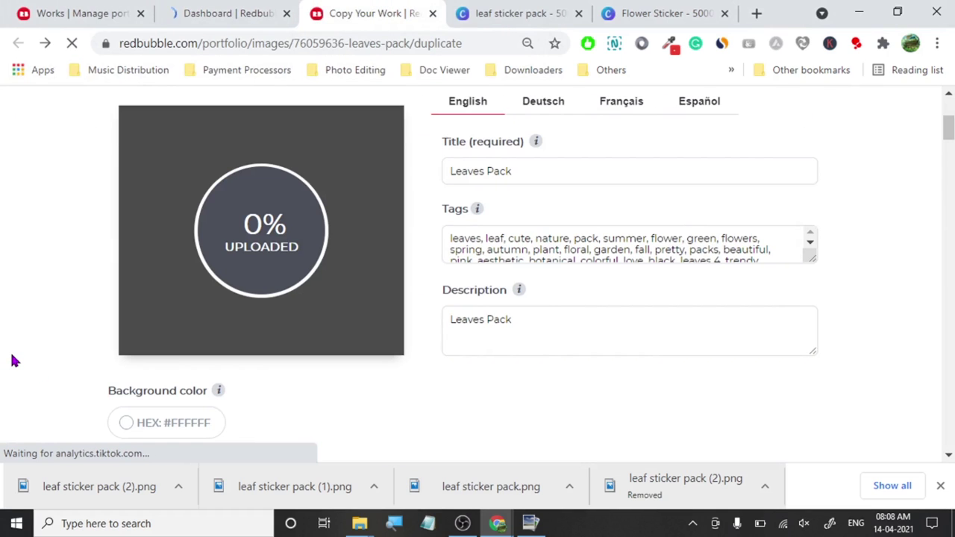
# Review the product previews on the published Leaf Pack's promotion page, check the second work's upload, and close the promotion page.
pyautogui.click(209, 13)
pyautogui.scroll(-5, 267, 302)
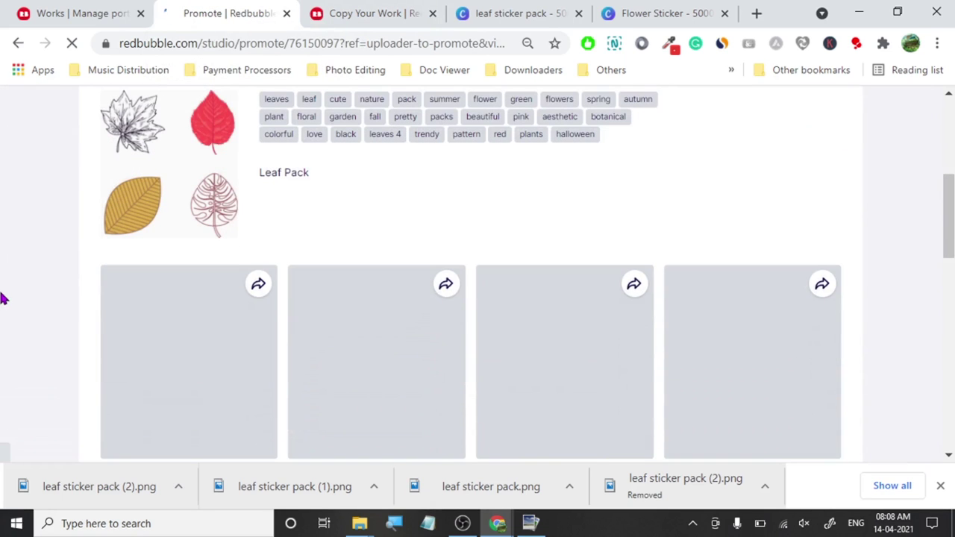
pyautogui.scroll(-2, 4, 298)
pyautogui.scroll(4, 4, 299)
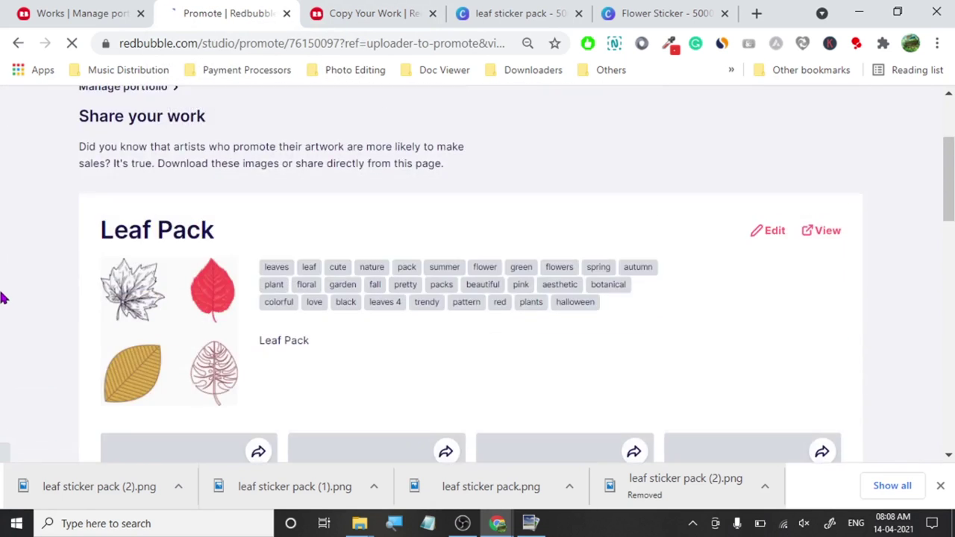
pyautogui.scroll(-4, 4, 298)
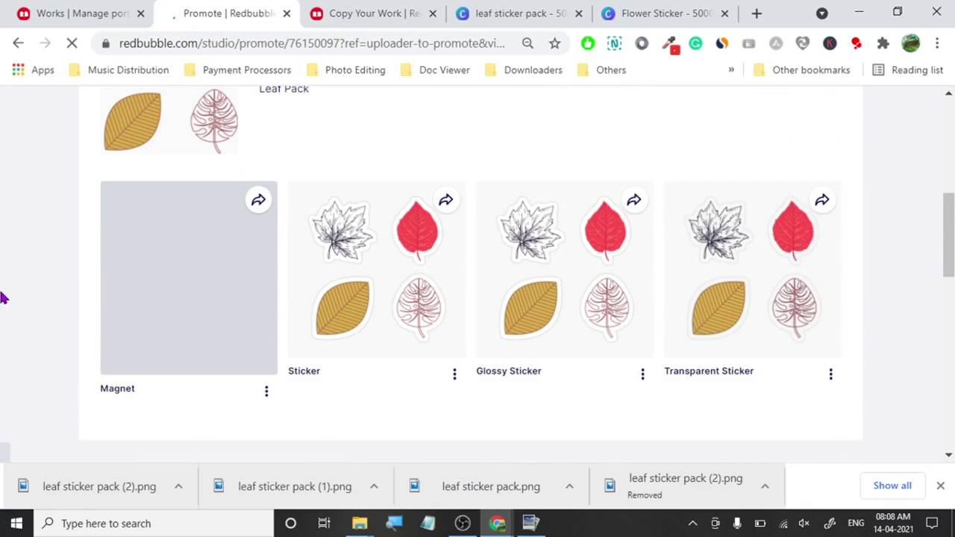
pyautogui.click(320, 11)
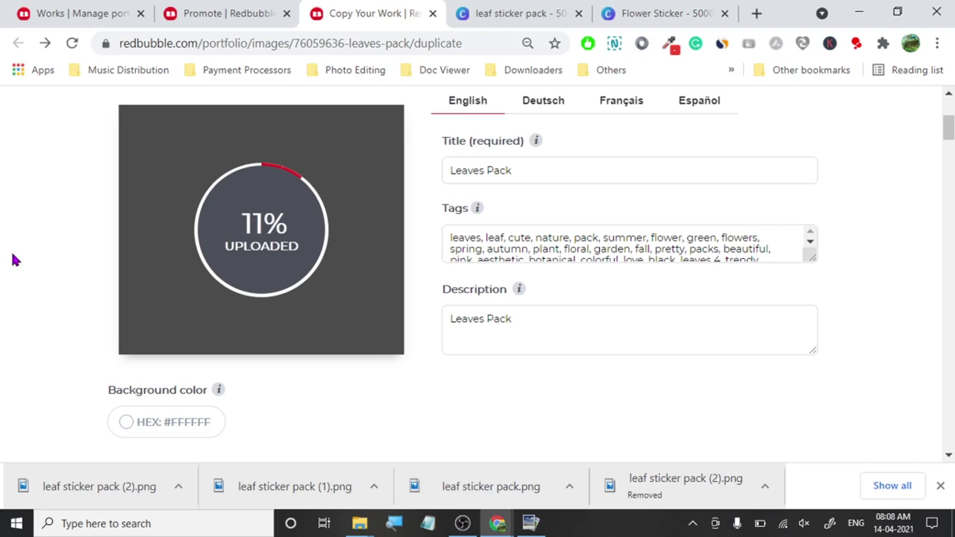
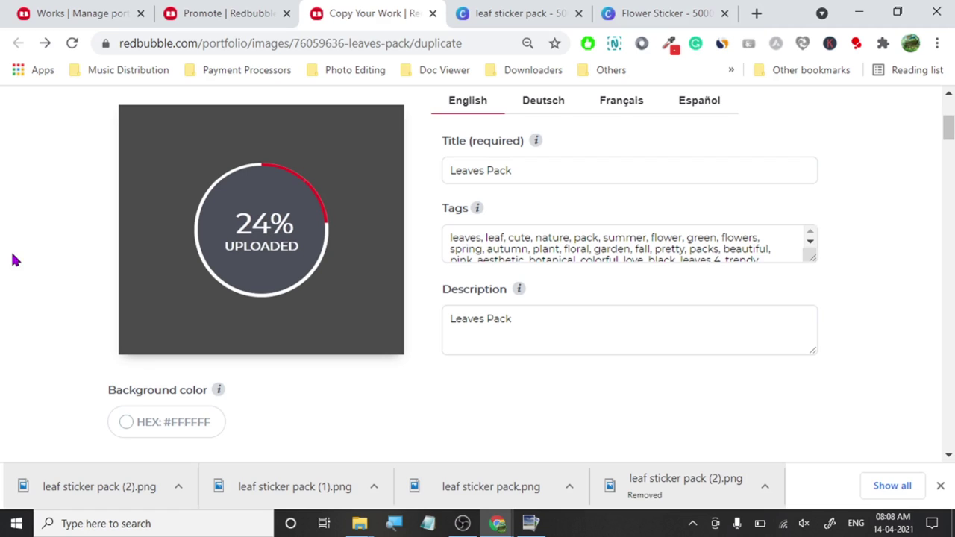
pyautogui.click(186, 11)
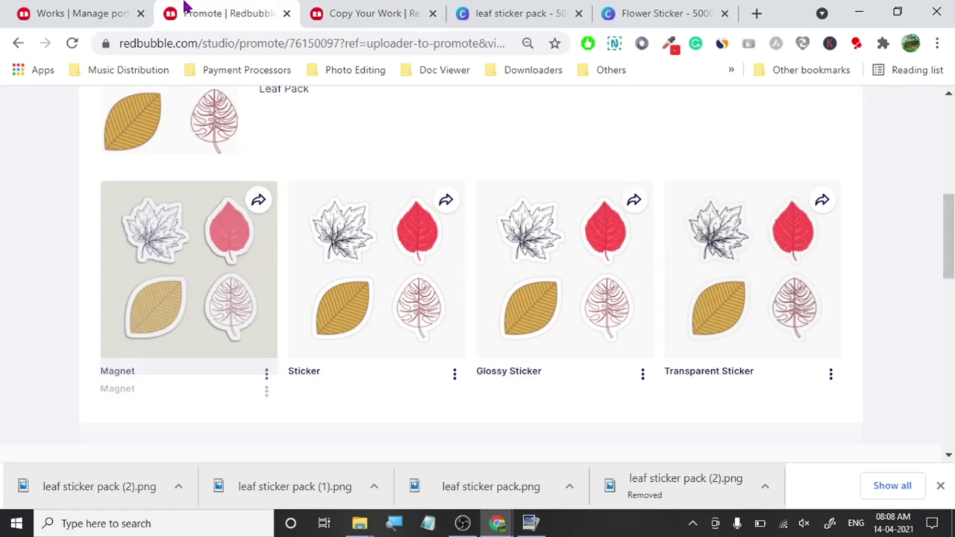
pyautogui.click(286, 13)
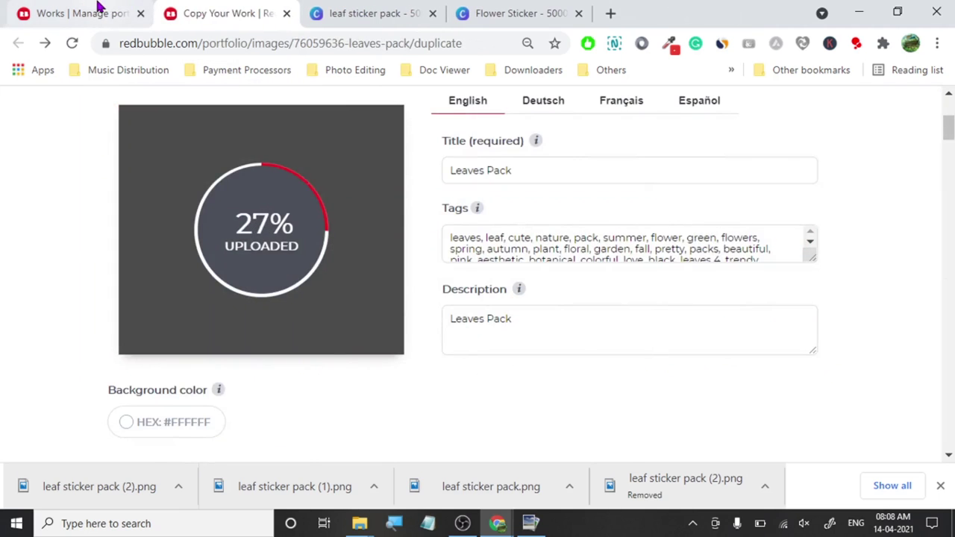
# Open another copy-settings page for the Leaves Pack work from the portfolio in a new tab.
pyautogui.click(96, 10)
pyautogui.rightClick(520, 320)
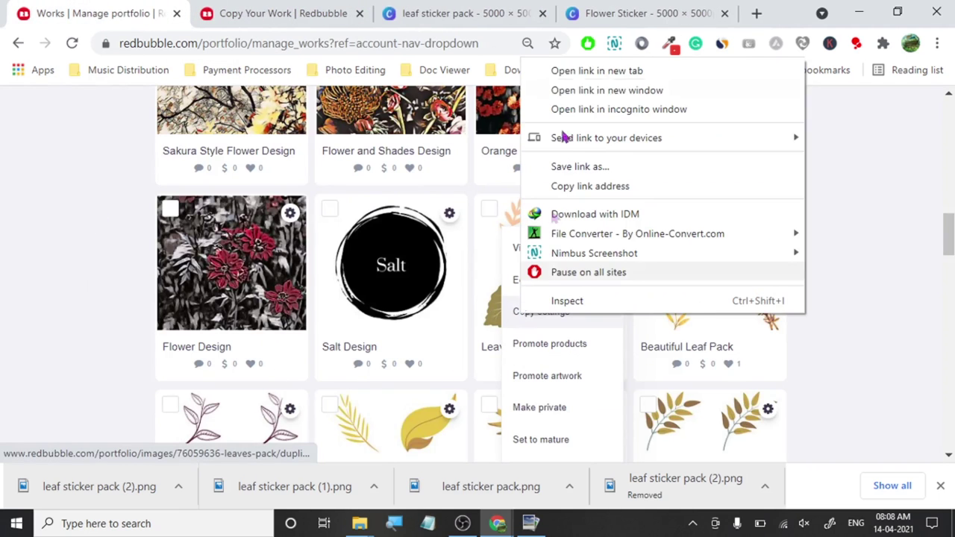
pyautogui.click(590, 69)
pyautogui.hotkey('ctrl', 'Tab')
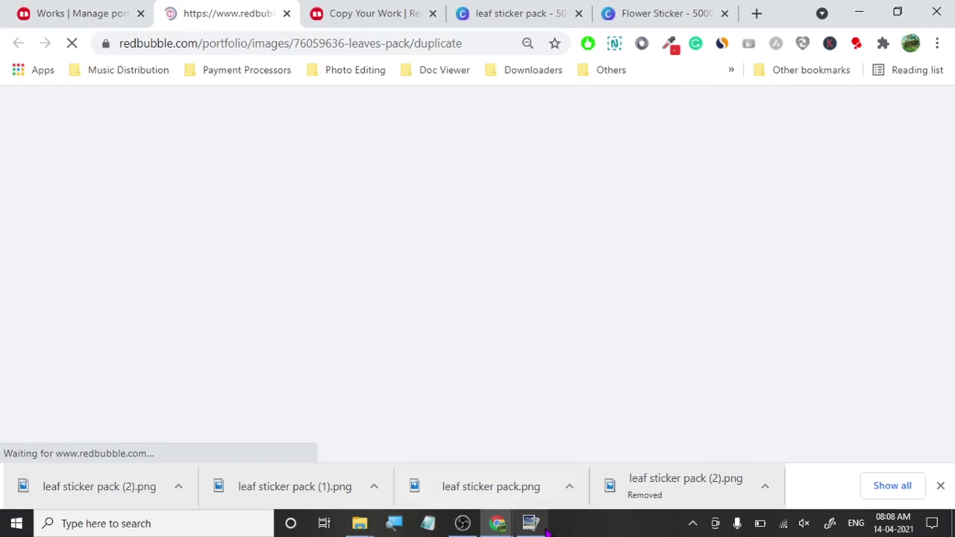
# Switch to the leaf sticker pack design in Canva and delete its two upper leaves and the lower-left leaf.
pyautogui.click(531, 523)
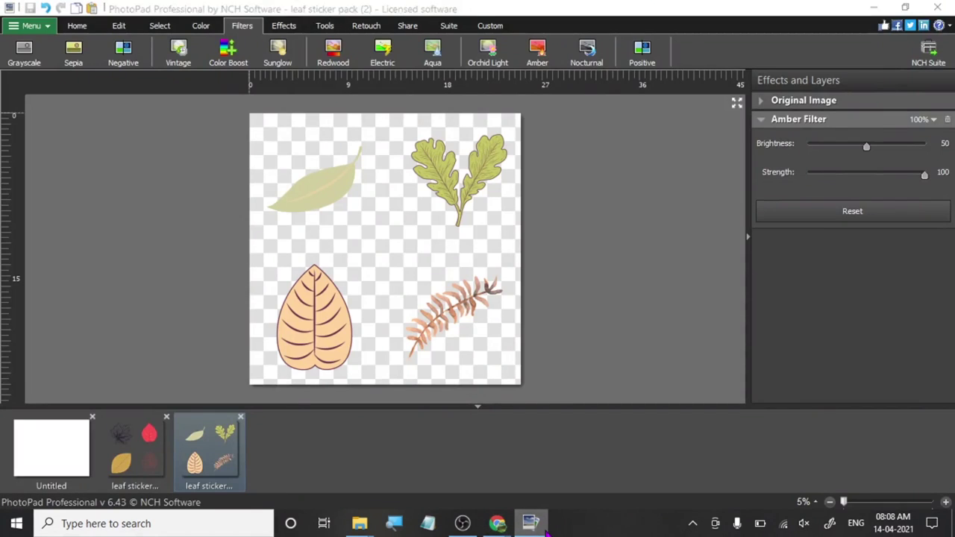
pyautogui.click(544, 526)
pyautogui.click(523, 10)
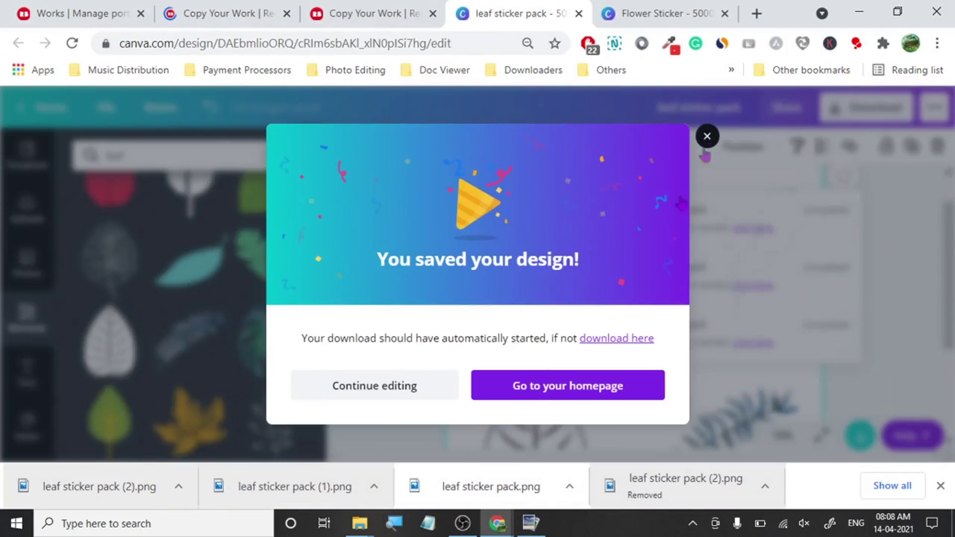
pyautogui.click(707, 137)
pyautogui.click(505, 299)
pyautogui.press('Delete')
pyautogui.click(675, 284)
pyautogui.press('Delete')
pyautogui.click(533, 418)
pyautogui.press('Delete')
# Set the transparency of the cross-shaped guide lines to 100.
pyautogui.click(758, 257)
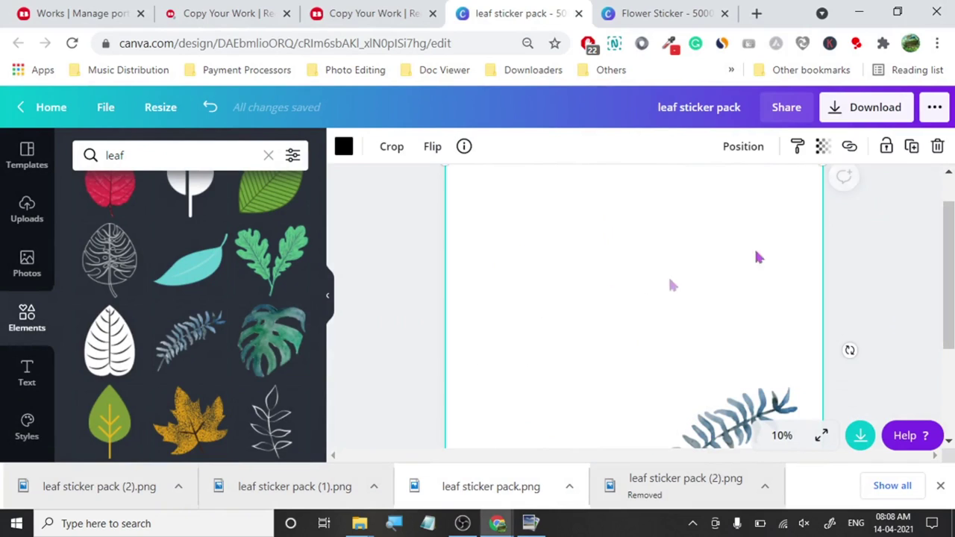
pyautogui.click(823, 146)
pyautogui.moveTo(678, 191); pyautogui.dragTo(776, 196)
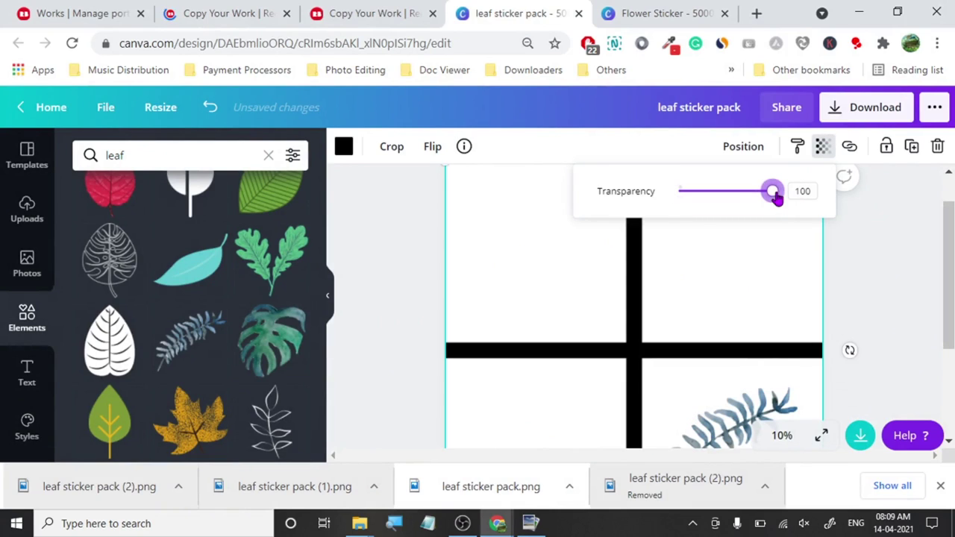
# Delete the remaining fern leaf and place a reduced watercolour monstera leaf in the upper-left quadrant.
pyautogui.click(728, 431)
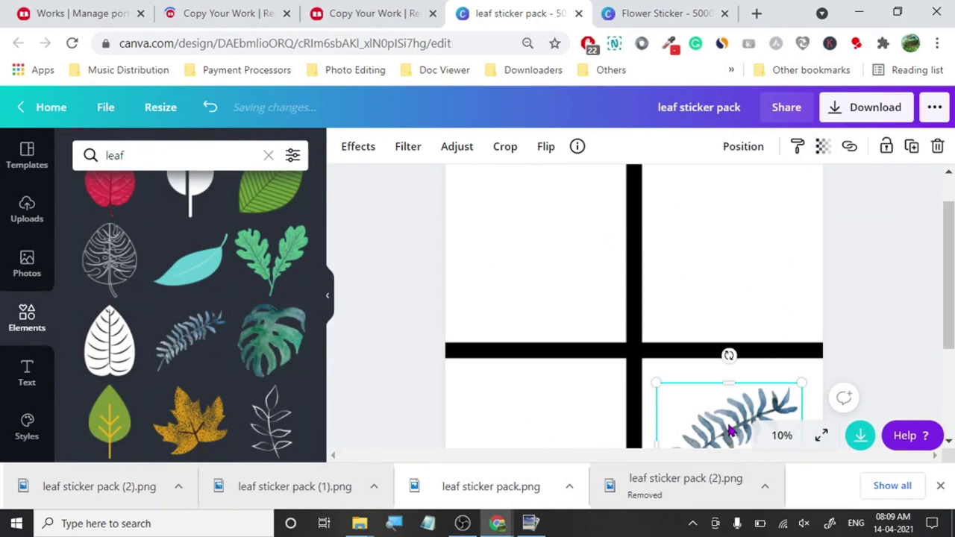
pyautogui.press('Delete')
pyautogui.click(282, 350)
pyautogui.moveTo(499, 209); pyautogui.dragTo(631, 348)
pyautogui.moveTo(690, 420); pyautogui.dragTo(522, 237)
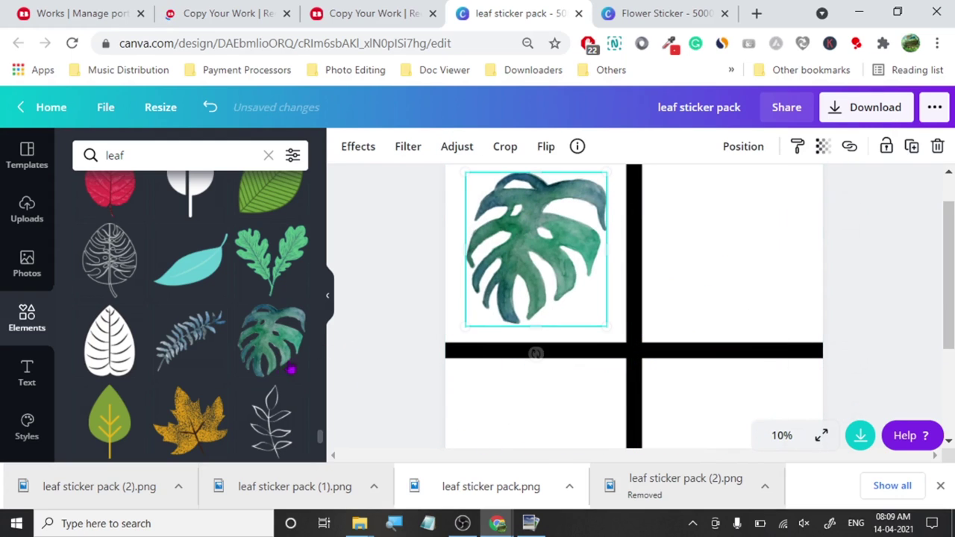
# Place the green leaf upper right, the speckled orange maple leaf lower left, and the outlined leafy branch lower right on the canvas.
pyautogui.moveTo(91, 424); pyautogui.dragTo(708, 260)
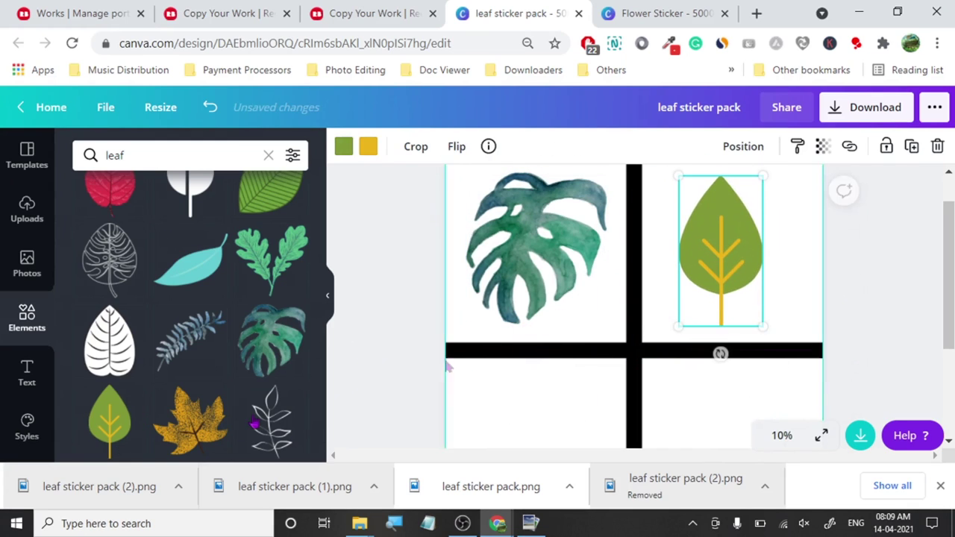
pyautogui.click(189, 421)
pyautogui.moveTo(567, 358); pyautogui.dragTo(484, 436)
pyautogui.click(271, 421)
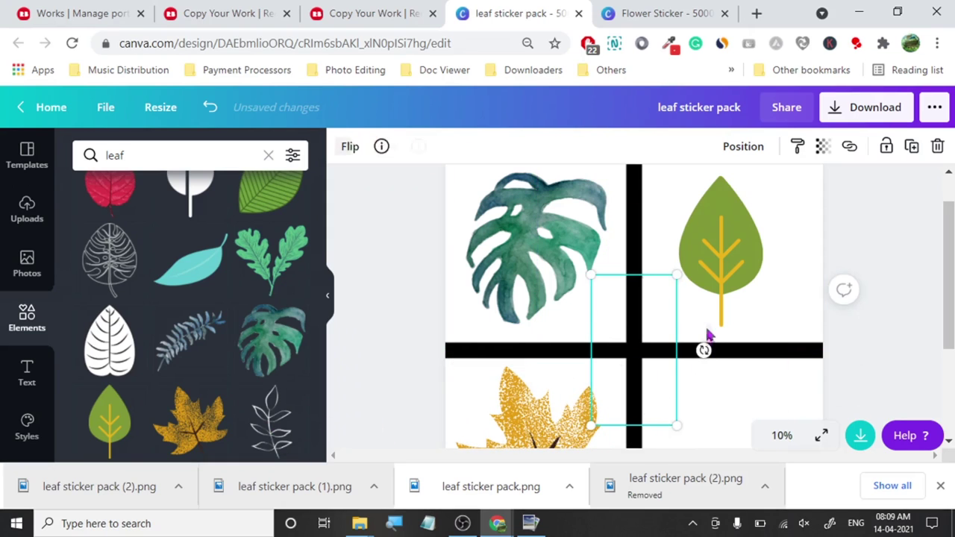
pyautogui.moveTo(634, 351); pyautogui.dragTo(724, 431)
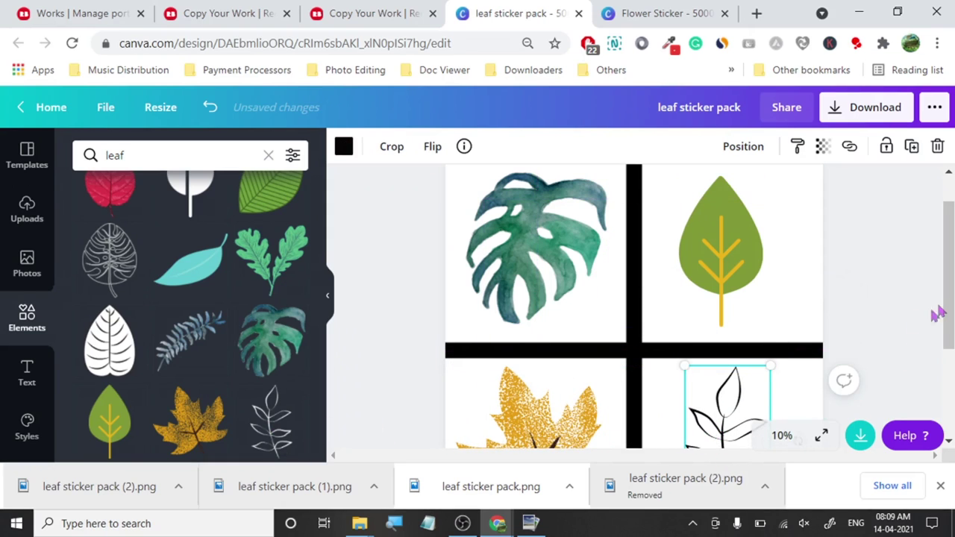
# Hide the cross-shaped guide by lowering its transparency setting to the minimum.
pyautogui.scroll(-2, 946, 382)
pyautogui.click(858, 336)
pyautogui.click(643, 207)
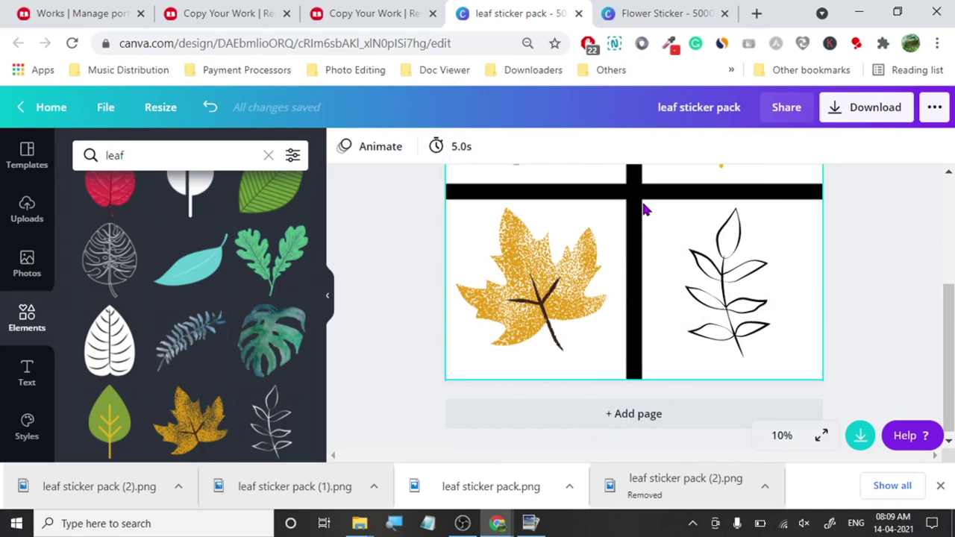
pyautogui.click(821, 146)
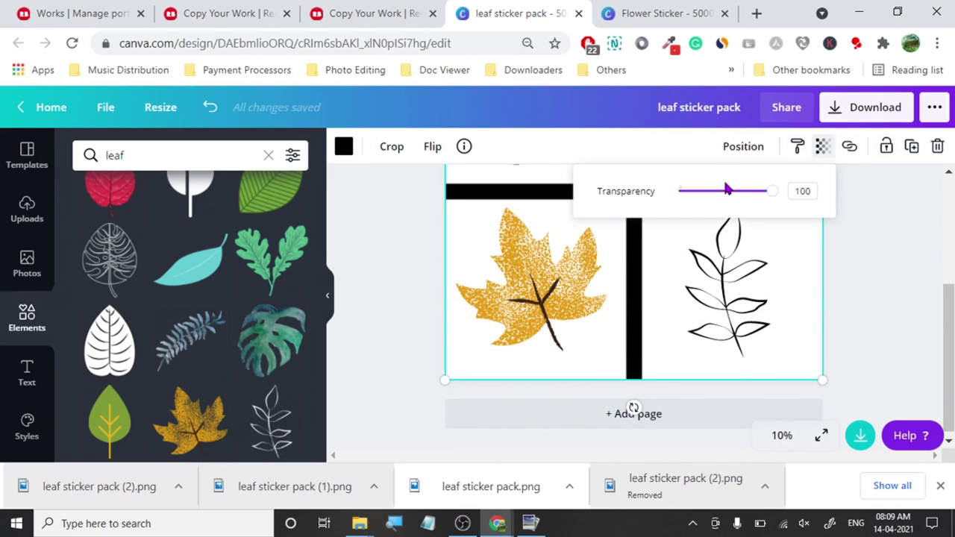
pyautogui.moveTo(768, 191); pyautogui.dragTo(642, 201)
pyautogui.click(376, 257)
pyautogui.scroll(4, 570, 263)
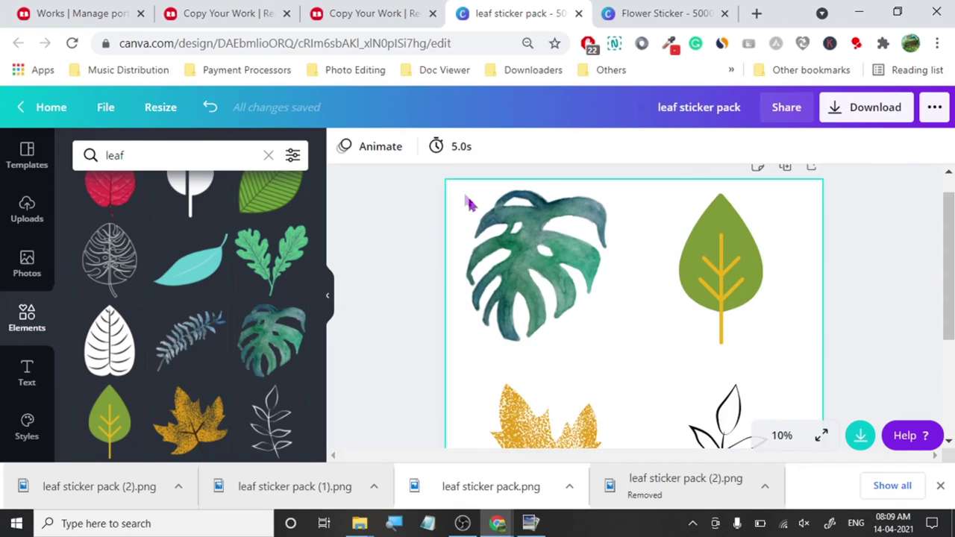
# Shrink the monstera leaf slightly within its quadrant and keep the guide cross at minimum transparency.
pyautogui.moveTo(521, 238); pyautogui.dragTo(530, 250)
pyautogui.moveTo(617, 364); pyautogui.dragTo(597, 331)
pyautogui.click(625, 363)
pyautogui.click(821, 146)
pyautogui.moveTo(735, 192); pyautogui.dragTo(641, 195)
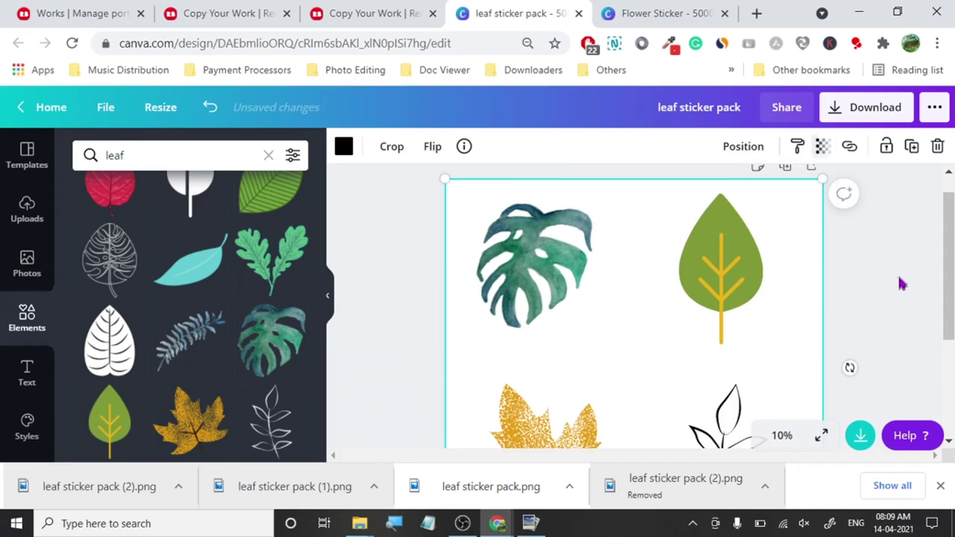
# Download the design as a PNG at size 1.5 (7500 × 7500 px) with a transparent background.
pyautogui.click(869, 108)
pyautogui.moveTo(770, 256); pyautogui.dragTo(799, 252)
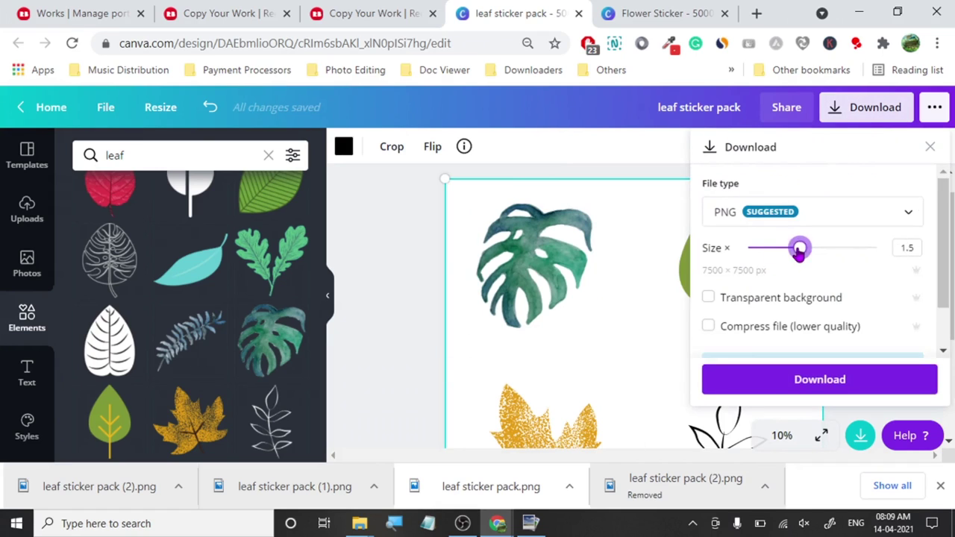
pyautogui.click(781, 298)
pyautogui.click(793, 379)
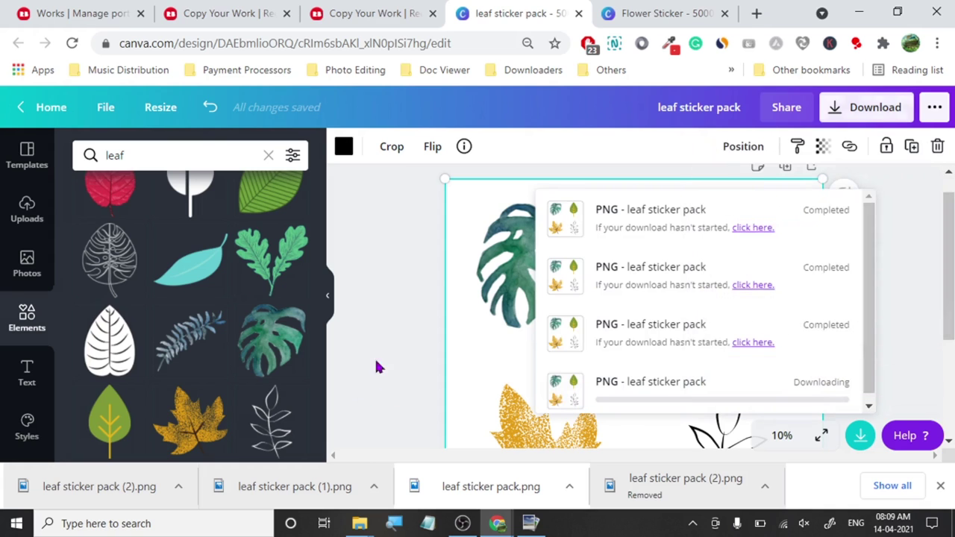
# Close both earlier leaf sticker pack images in PhotoPad and return to the browser to check the two Redbubble copy pages.
pyautogui.click(528, 522)
pyautogui.click(168, 418)
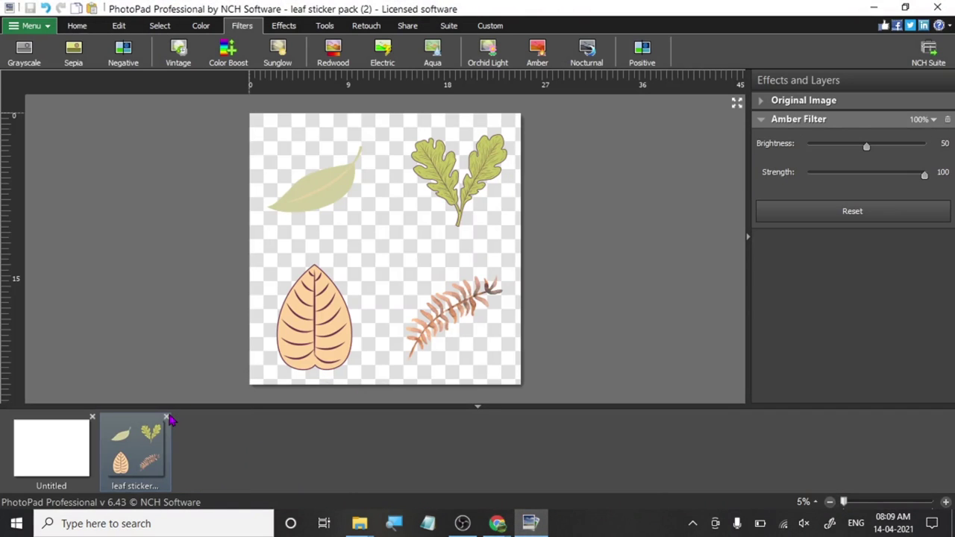
pyautogui.click(167, 418)
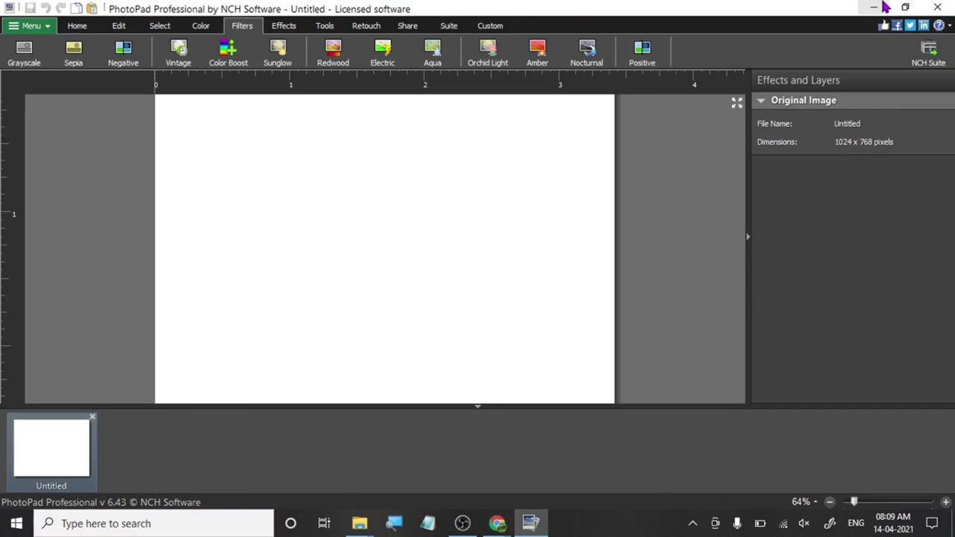
pyautogui.click(875, 6)
pyautogui.click(371, 13)
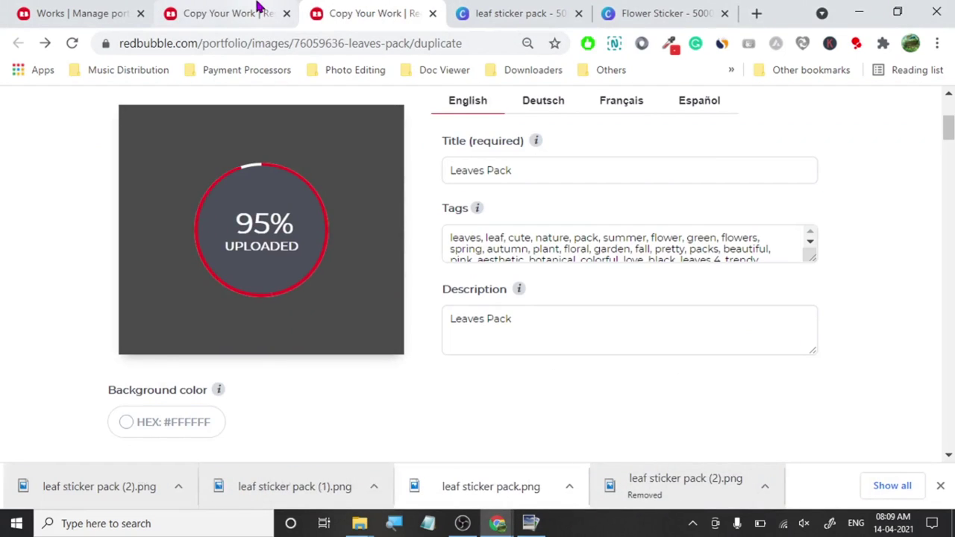
pyautogui.click(249, 10)
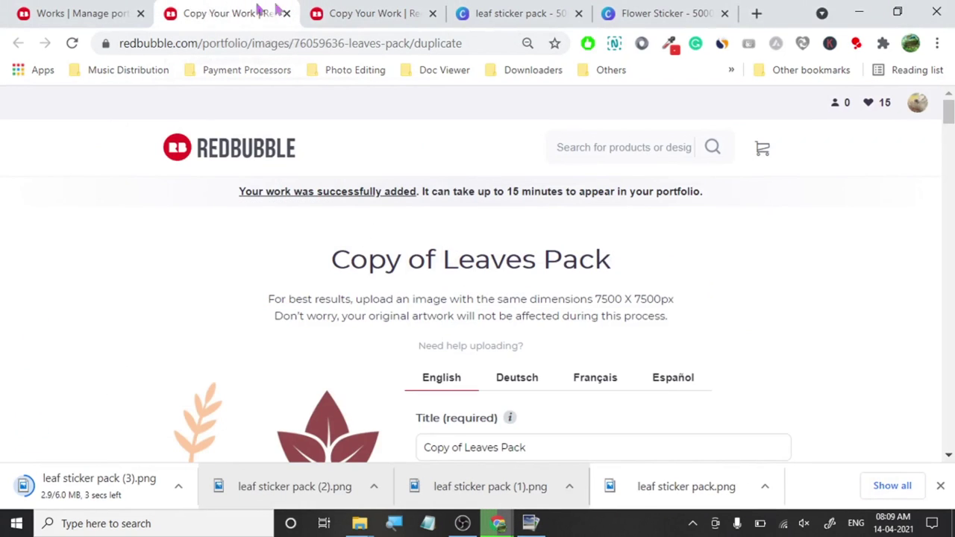
pyautogui.click(312, 13)
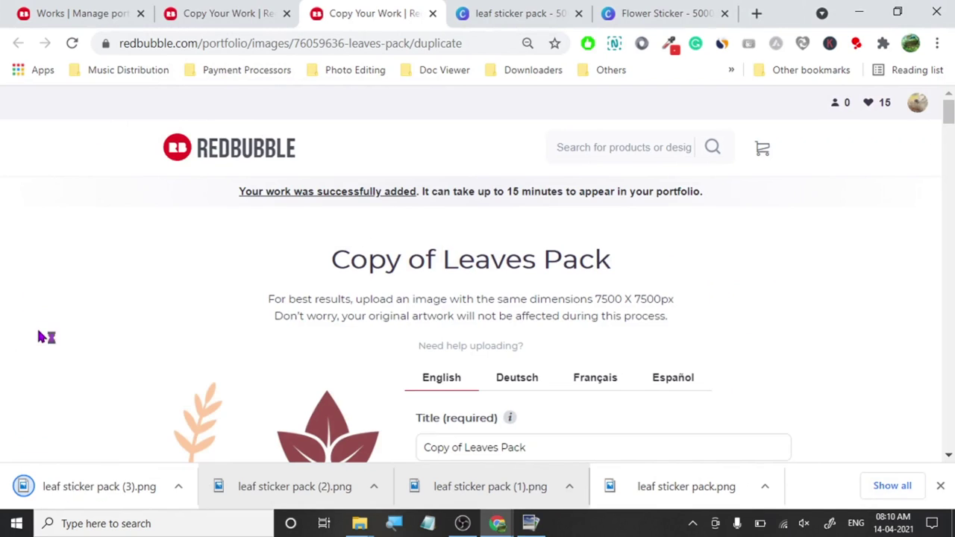
# Open the downloaded leaf sticker pack (3).png in PhotoPad and apply the Amber filter.
pyautogui.click(66, 486)
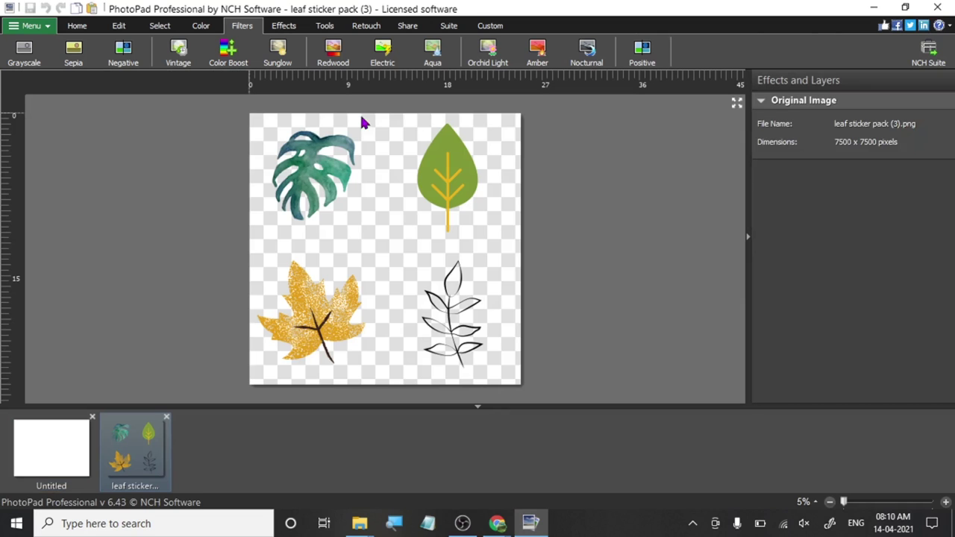
pyautogui.click(538, 53)
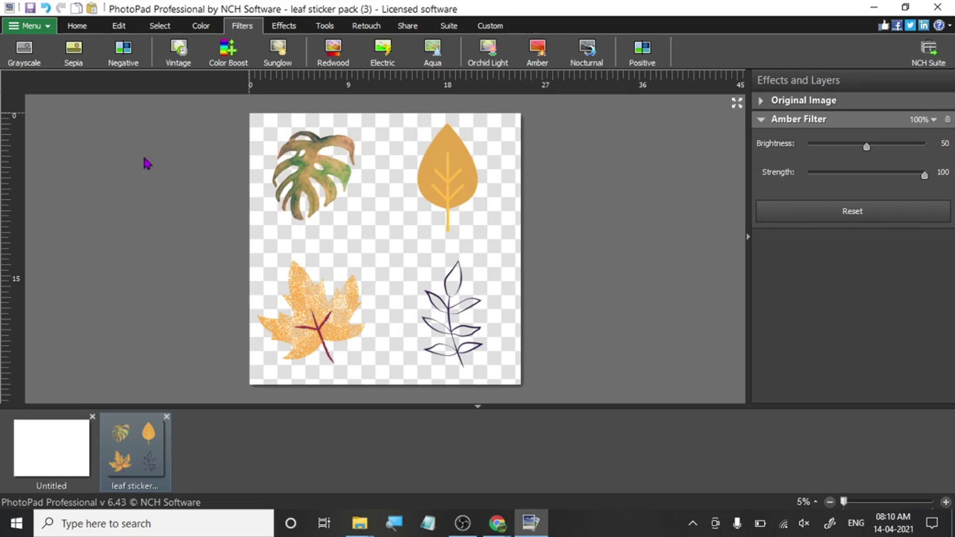
# Save the amber-filtered image over leaf sticker pack (3).png and return to the Redbubble copy page in the browser.
pyautogui.click(30, 8)
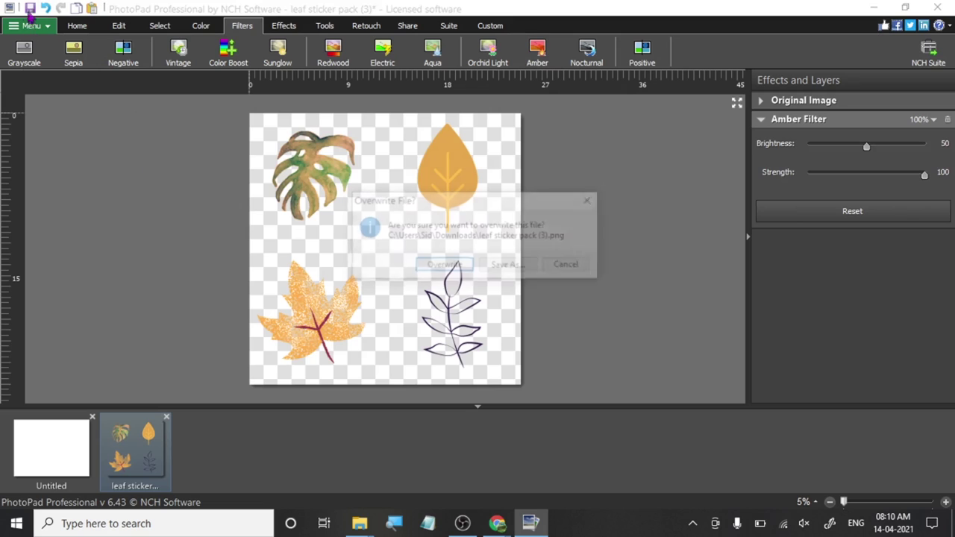
pyautogui.click(440, 267)
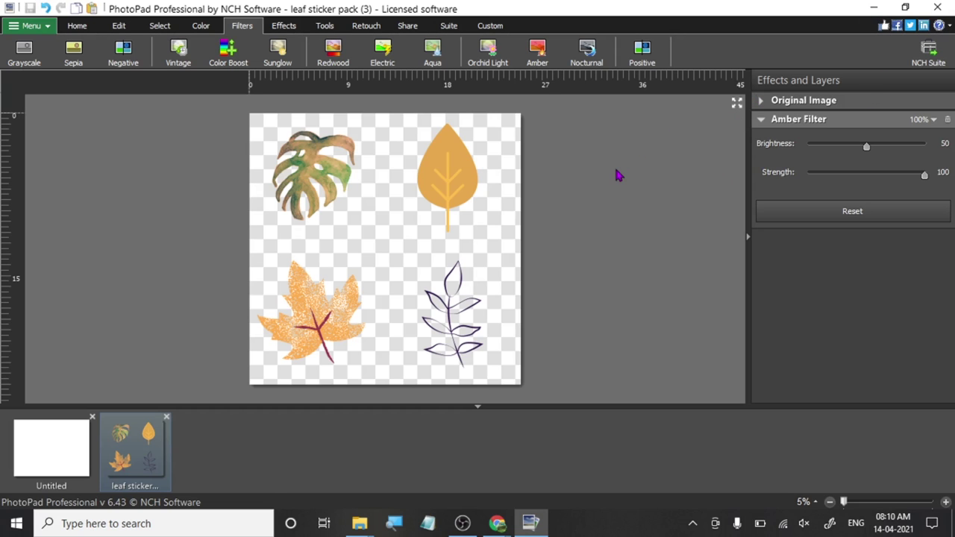
pyautogui.hotkey('alt', 'Tab')
pyautogui.scroll(-3, 377, 286)
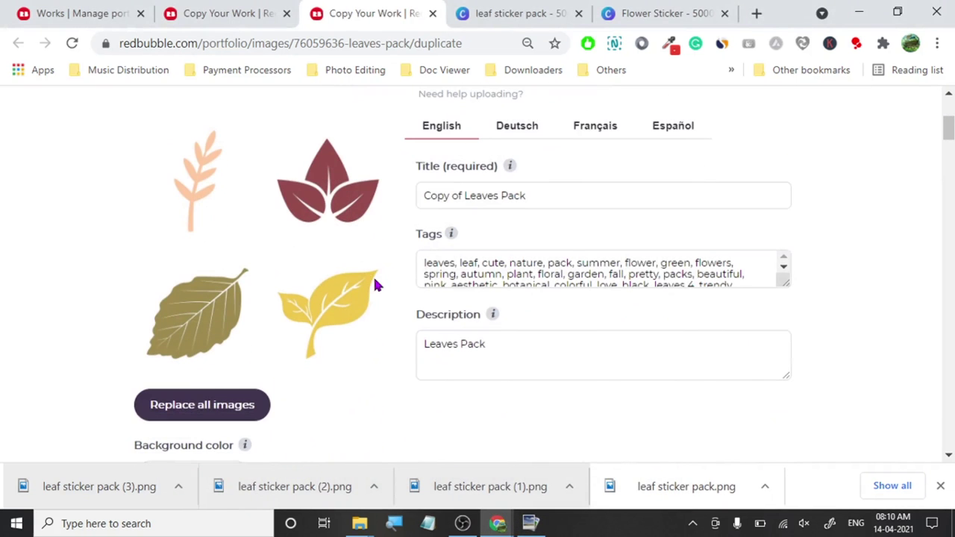
pyautogui.click(168, 417)
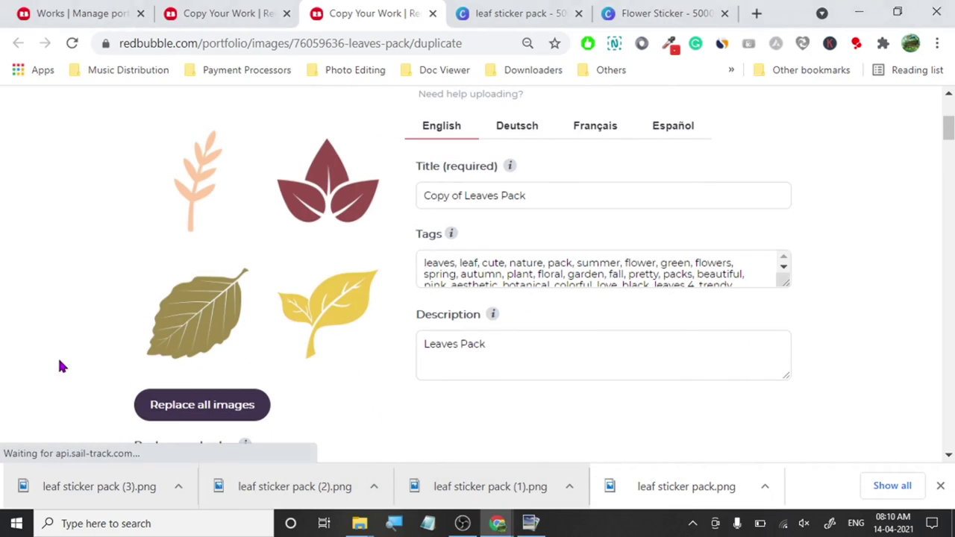
pyautogui.click(624, 139)
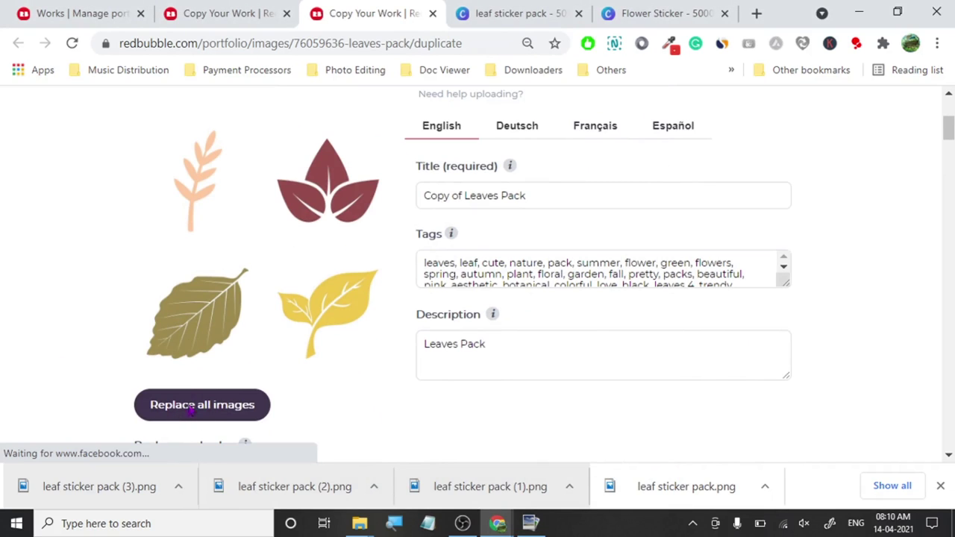
# Save the Leaves Pack copy that already holds the uploaded leaf design as a new Redbubble work.
pyautogui.click(224, 13)
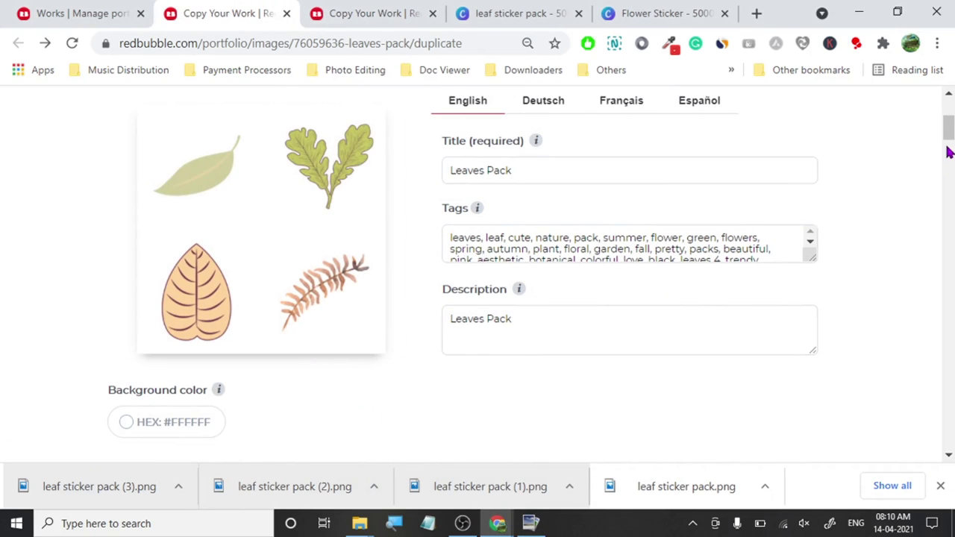
pyautogui.moveTo(947, 127); pyautogui.dragTo(946, 410)
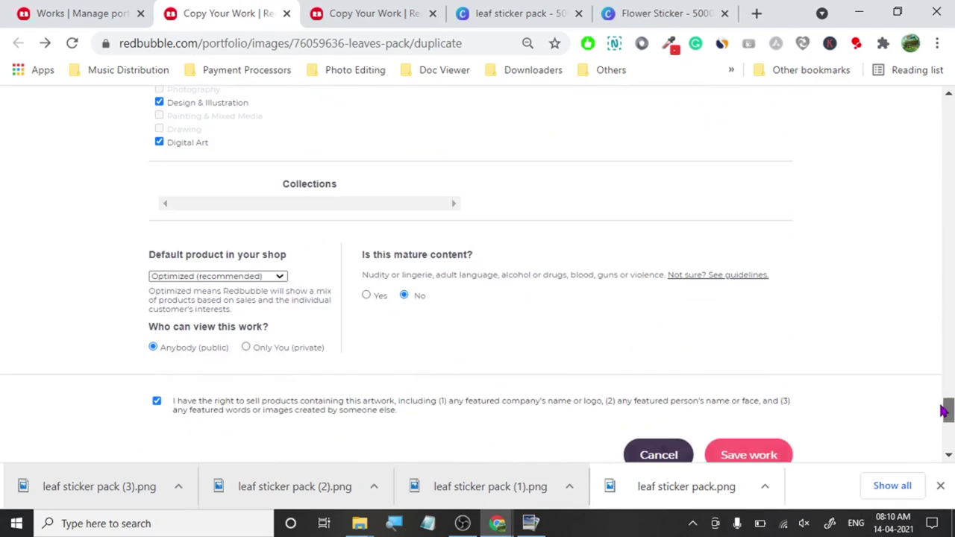
pyautogui.click(748, 457)
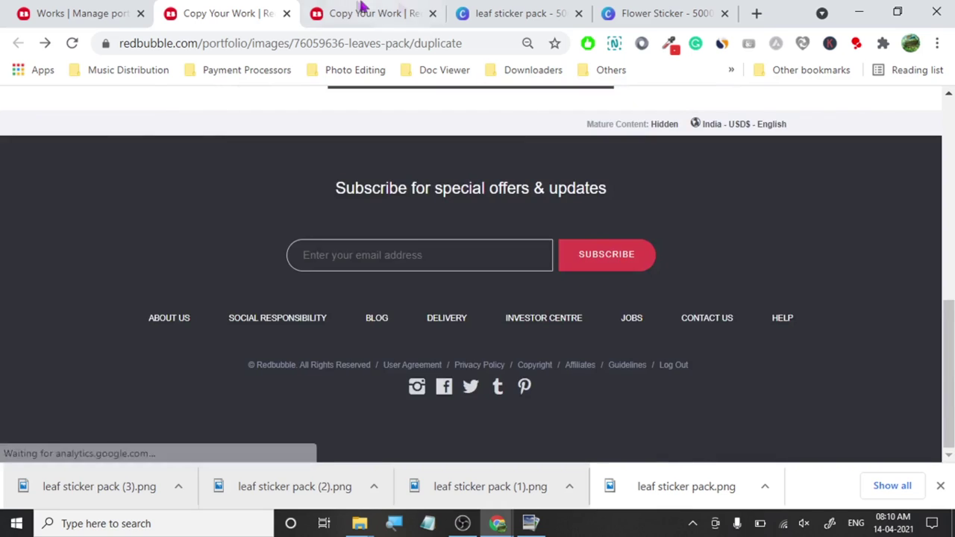
# Replace all images on the other Redbubble copy page with leaf sticker pack (3) from Downloads.
pyautogui.click(364, 11)
pyautogui.click(224, 408)
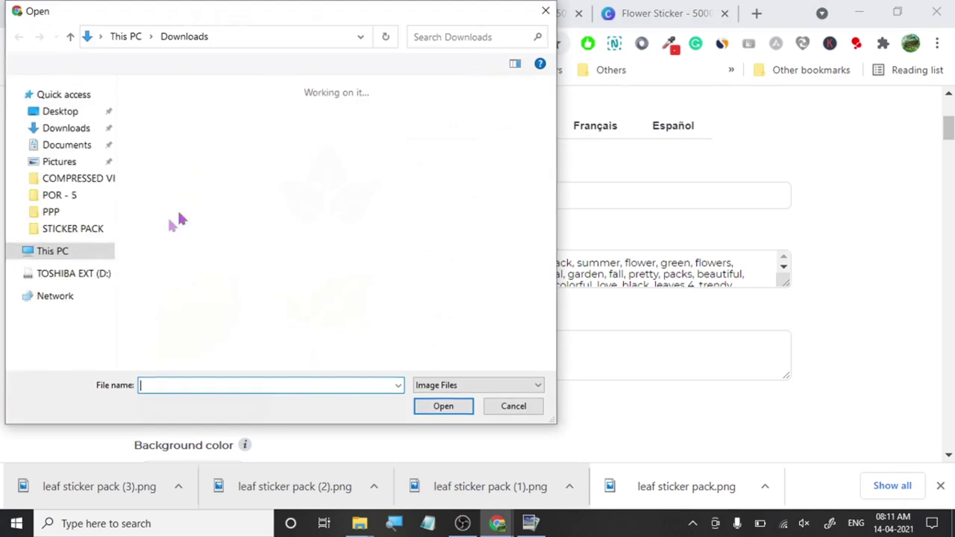
pyautogui.click(167, 164)
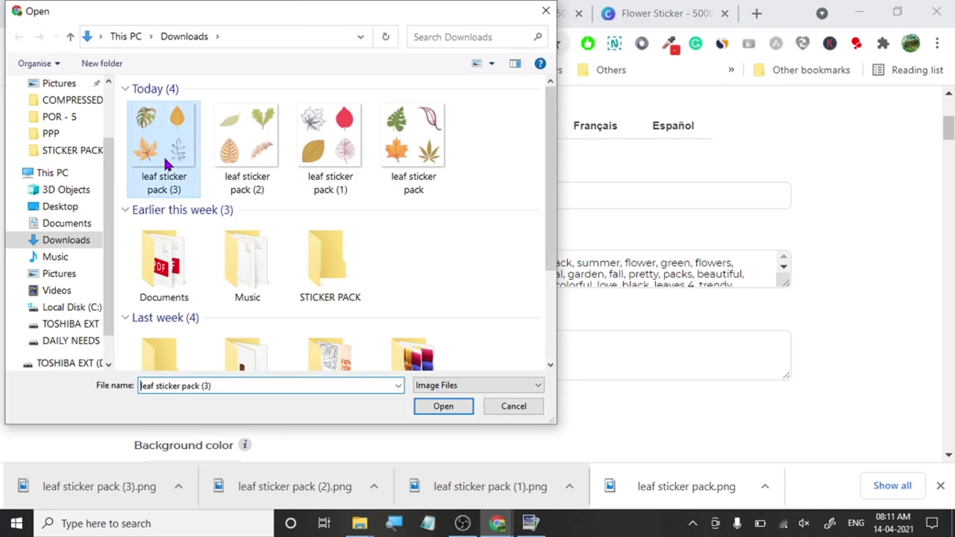
pyautogui.click(440, 406)
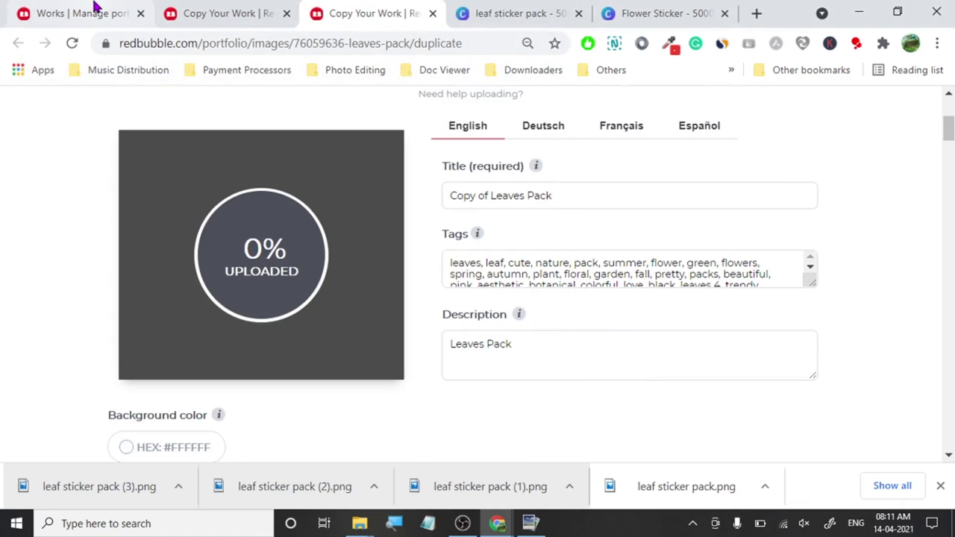
# Return to the Canva leaf sticker pack design, dismiss the download notice and set the guide cross's transparency to 100.
pyautogui.click(532, 11)
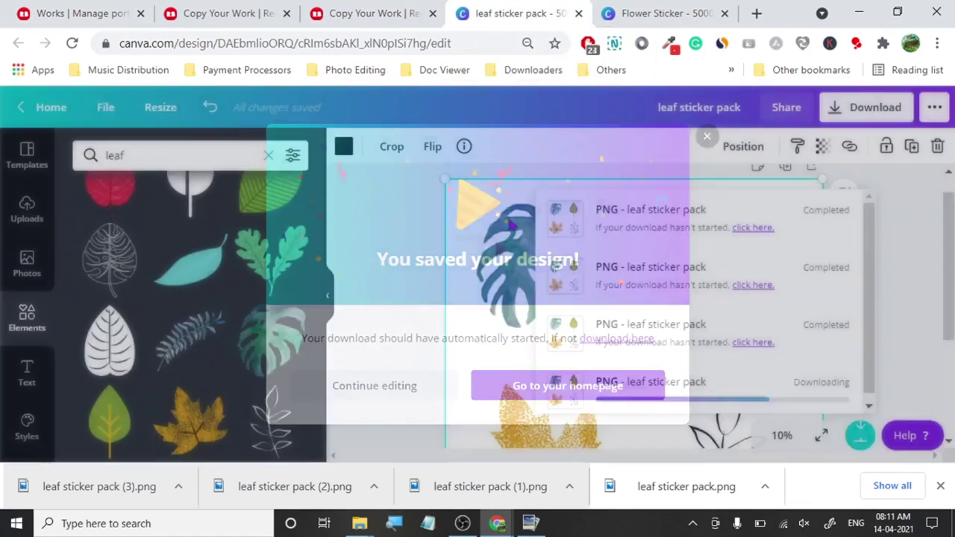
pyautogui.click(707, 136)
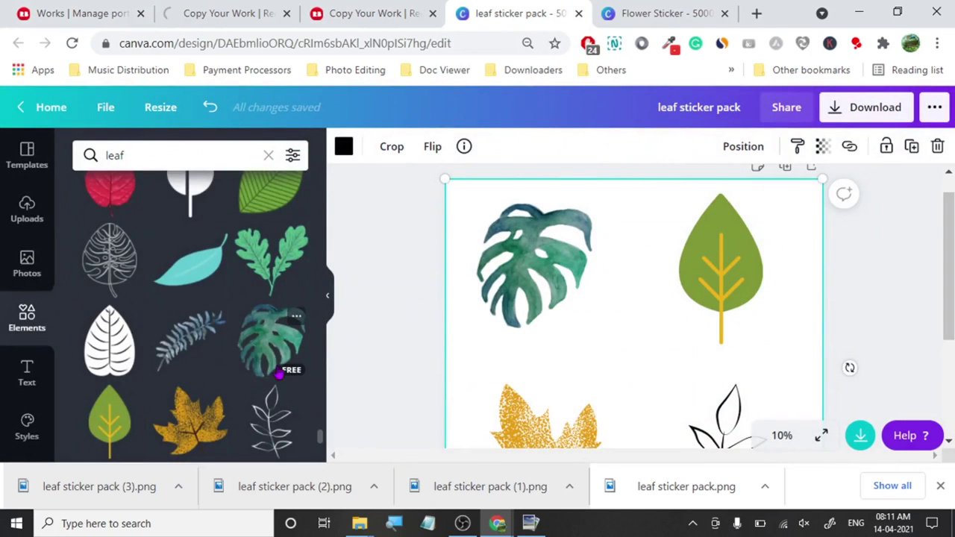
pyautogui.scroll(-1, 276, 366)
pyautogui.scroll(-1, 276, 365)
pyautogui.click(513, 283)
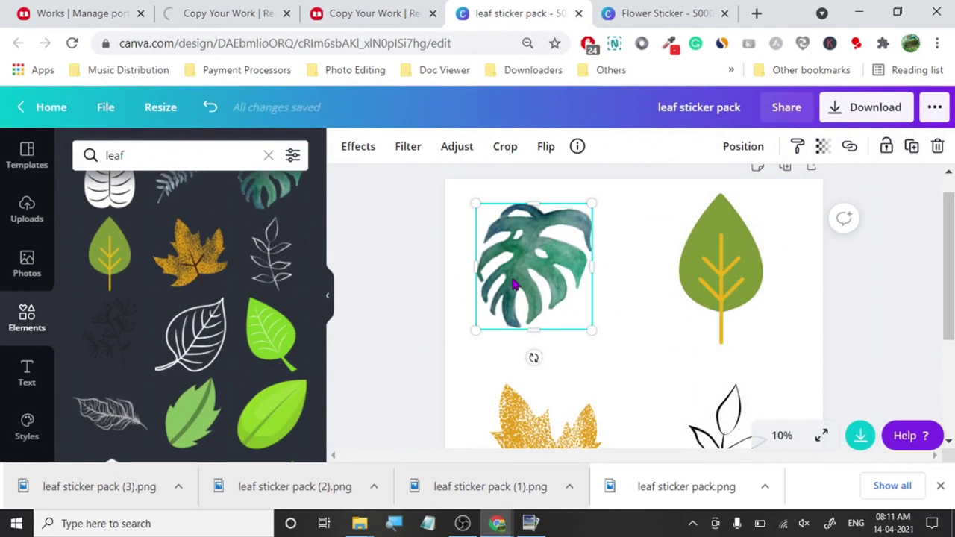
pyautogui.click(649, 363)
pyautogui.click(822, 154)
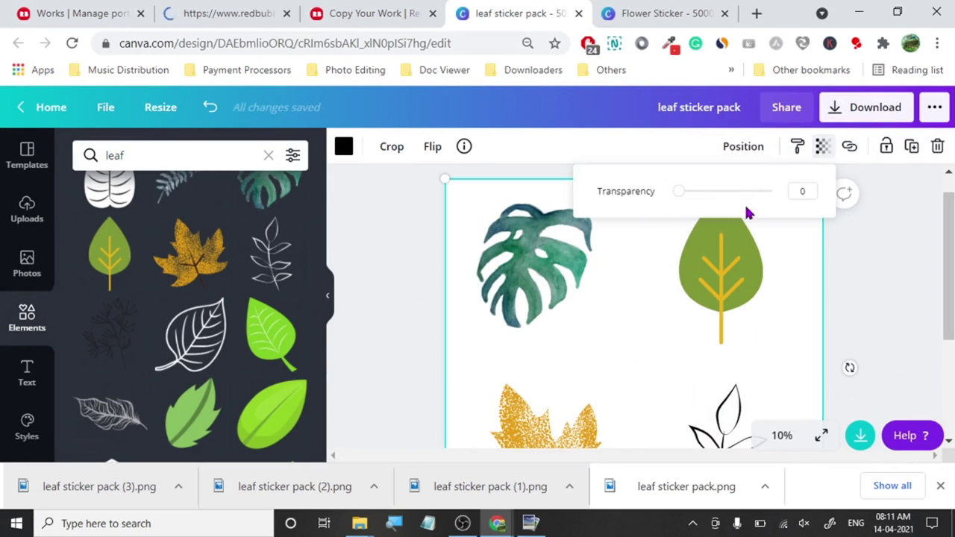
pyautogui.moveTo(682, 190); pyautogui.dragTo(825, 197)
# Delete the monstera leaf, the green leaf, the maple leaf and the outlined sprig from the four quadrants.
pyautogui.click(534, 261)
pyautogui.press('Delete')
pyautogui.click(734, 277)
pyautogui.press('Delete')
pyautogui.click(569, 422)
pyautogui.press('Delete')
pyautogui.click(710, 412)
pyautogui.press('Delete')
# Place the thin branching twig, outlined leaf, bright green leaf and feathery leaf from the elements, one in each quadrant.
pyautogui.moveTo(572, 315); pyautogui.dragTo(514, 243)
pyautogui.moveTo(191, 344); pyautogui.dragTo(703, 247)
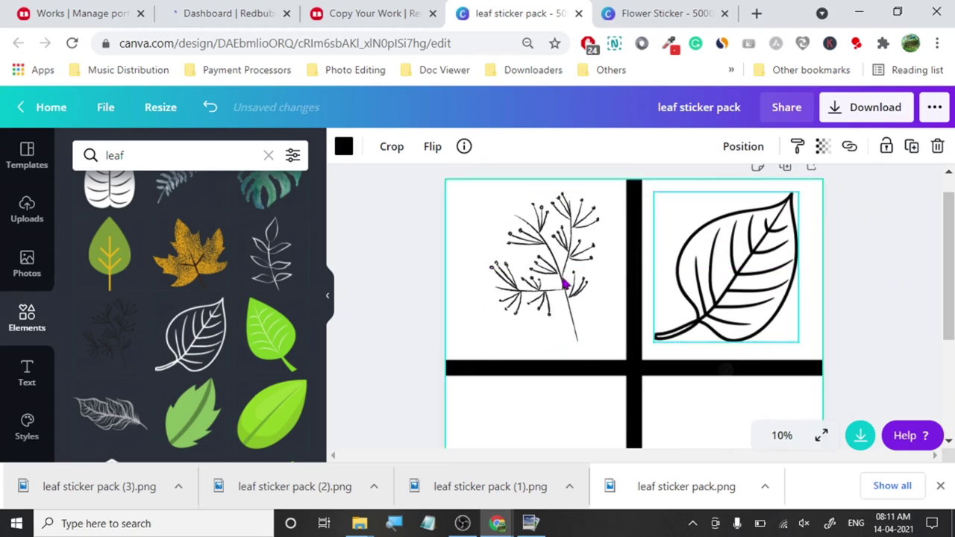
pyautogui.moveTo(267, 331); pyautogui.dragTo(549, 428)
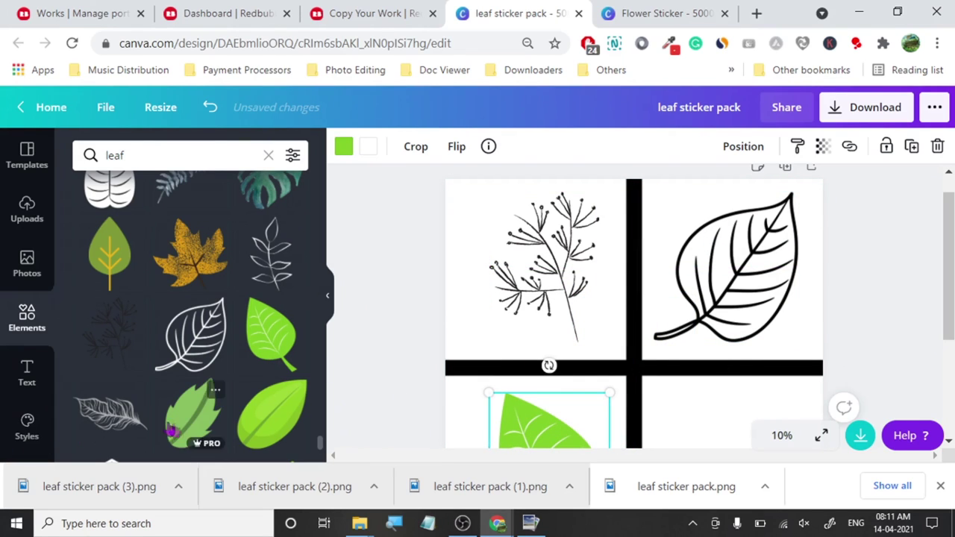
pyautogui.moveTo(120, 426); pyautogui.dragTo(710, 435)
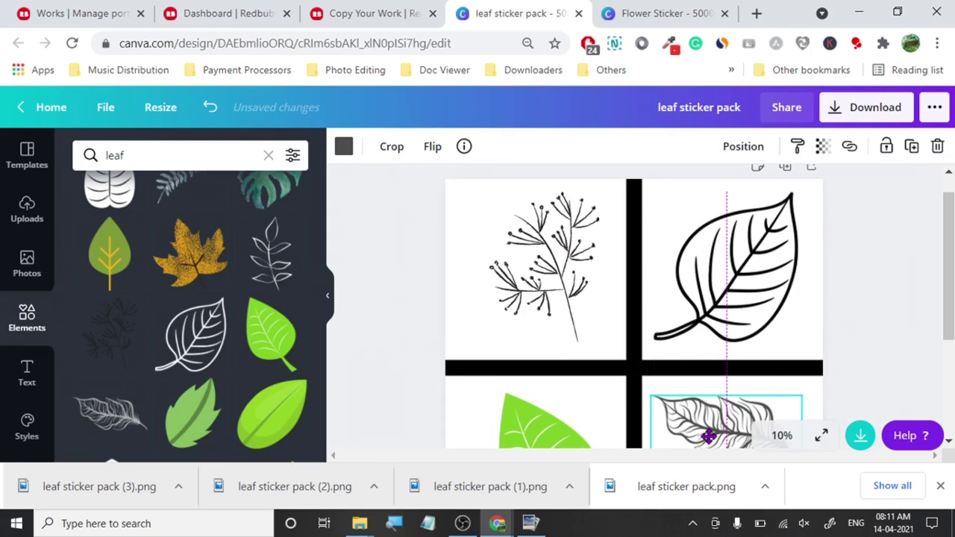
# Set the guide cross's transparency to its minimum so only the four leaves show.
pyautogui.click(642, 385)
pyautogui.click(822, 146)
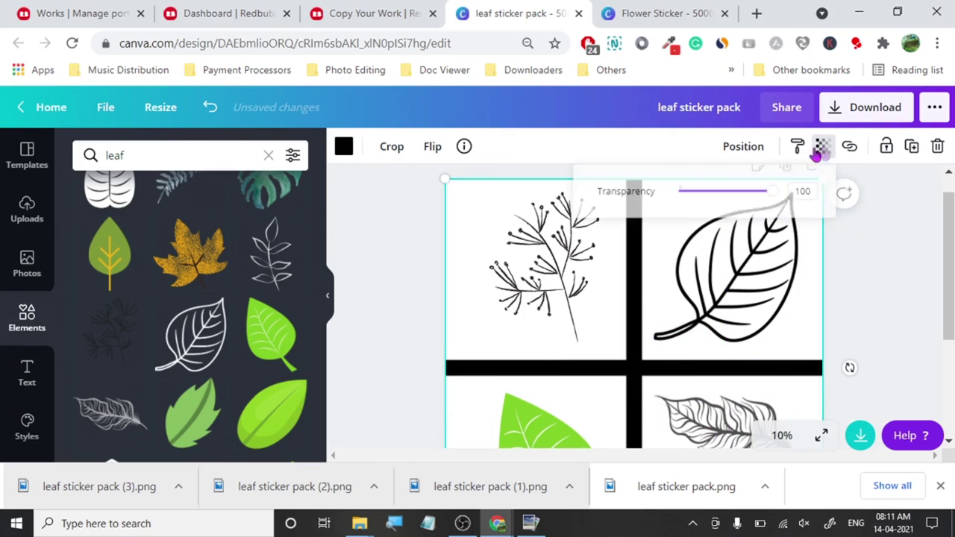
pyautogui.moveTo(769, 191); pyautogui.dragTo(571, 215)
pyautogui.click(383, 245)
# Shrink and recentre the outlined leaf in its quadrant, and move the feathery leaf slightly down.
pyautogui.scroll(-2, 382, 246)
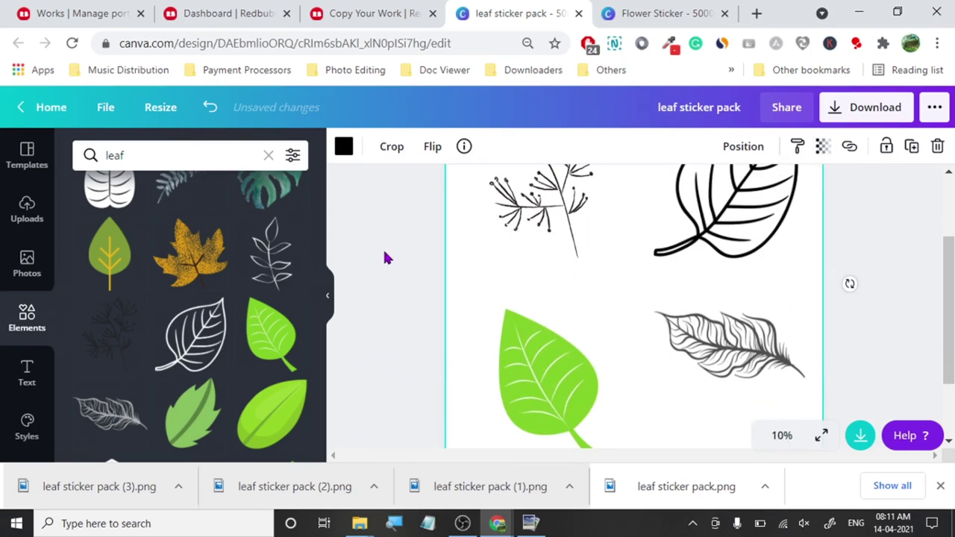
pyautogui.click(685, 240)
pyautogui.moveTo(651, 254); pyautogui.dragTo(675, 233)
pyautogui.moveTo(768, 196); pyautogui.dragTo(754, 200)
pyautogui.moveTo(753, 330); pyautogui.dragTo(751, 343)
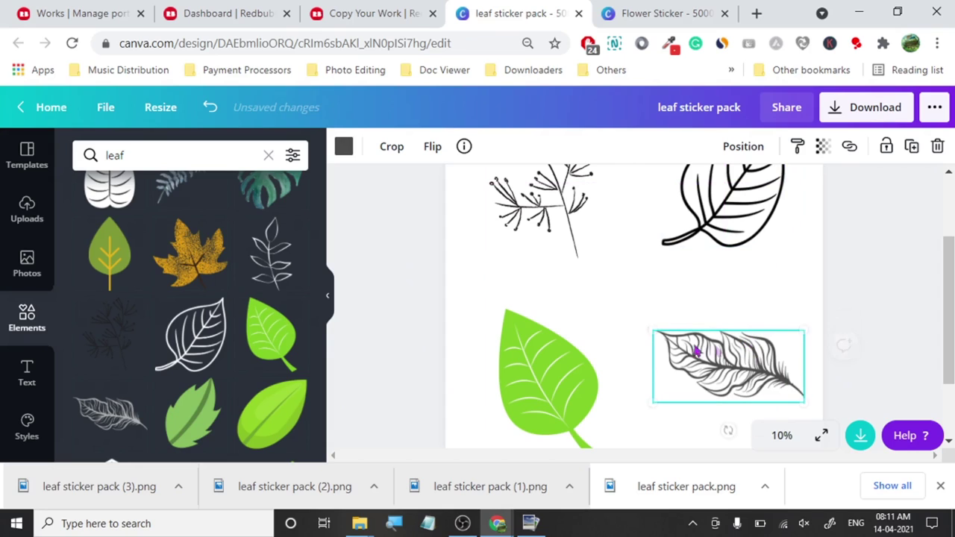
# Download the design as a PNG at size 1.5 (7500 × 7500 px) with a transparent background.
pyautogui.click(872, 120)
pyautogui.moveTo(776, 248); pyautogui.dragTo(804, 251)
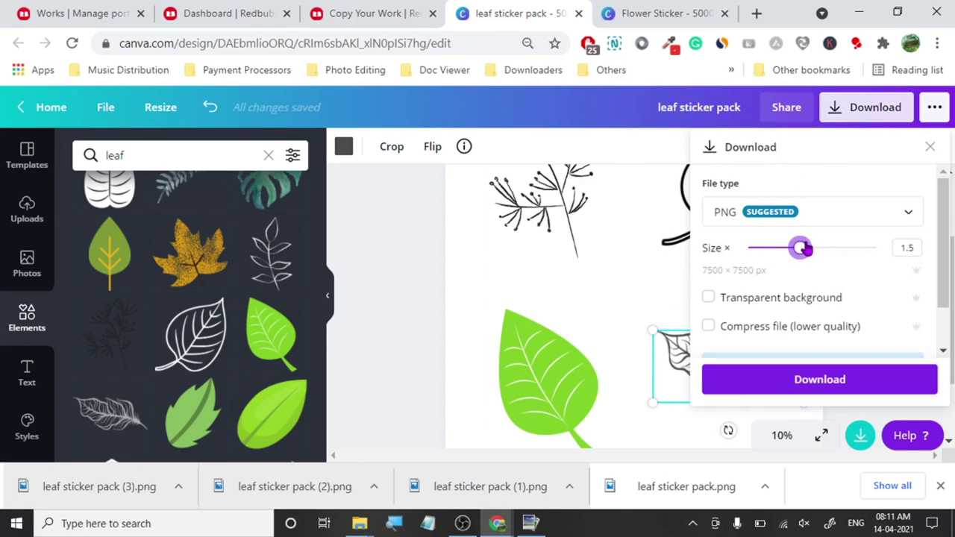
pyautogui.click(783, 299)
pyautogui.click(790, 382)
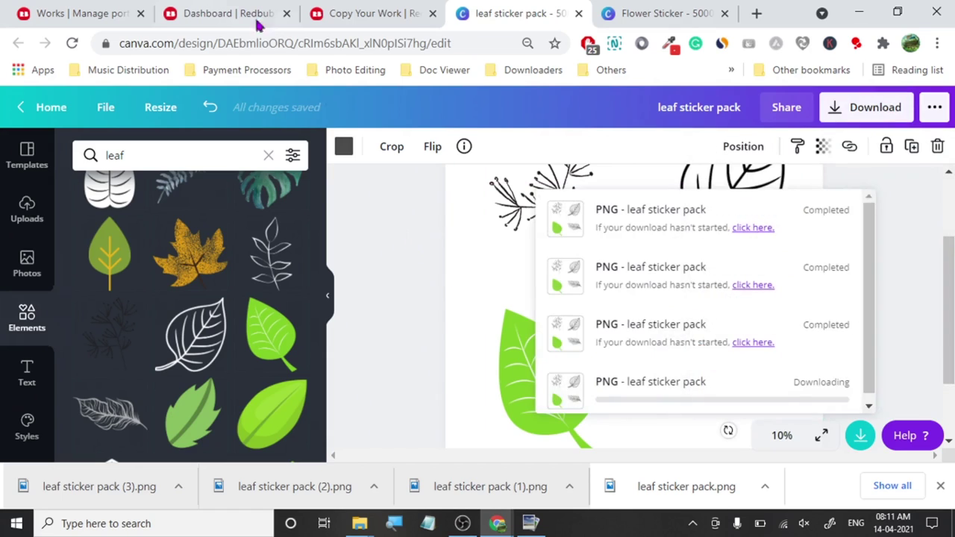
# Open the downloaded leaf sticker pack (4).png in PhotoPad, closing the previous leaf image, and apply the Amber filter.
pyautogui.click(370, 11)
pyautogui.click(507, 13)
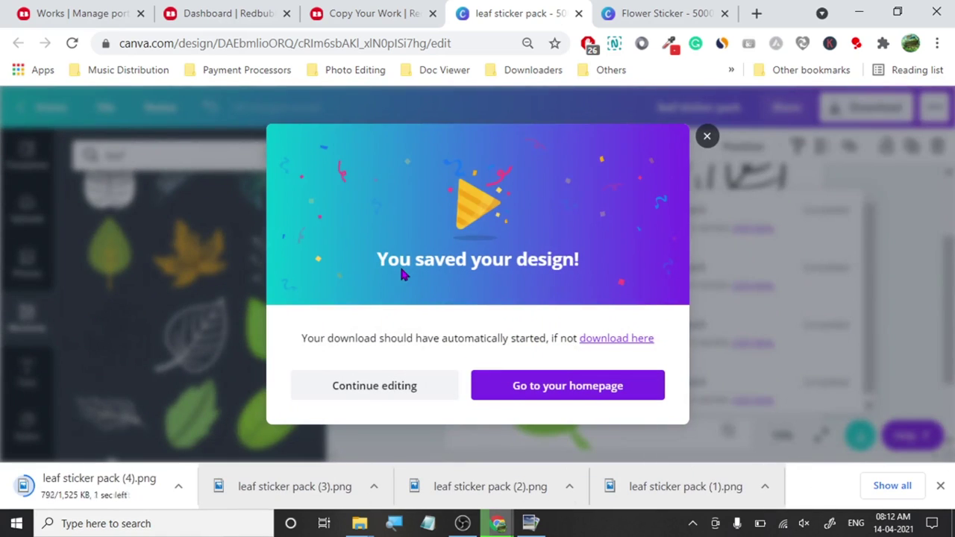
pyautogui.click(88, 489)
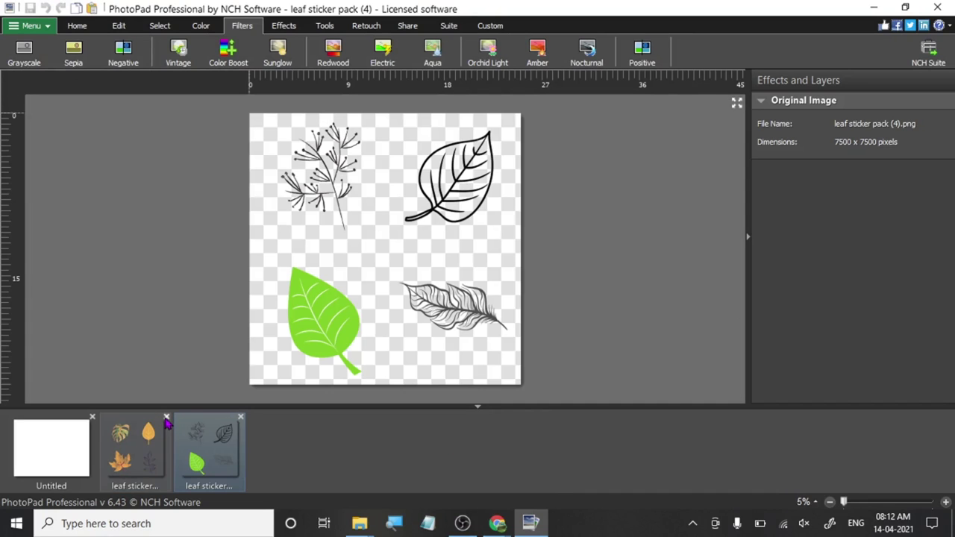
pyautogui.click(166, 417)
pyautogui.click(537, 52)
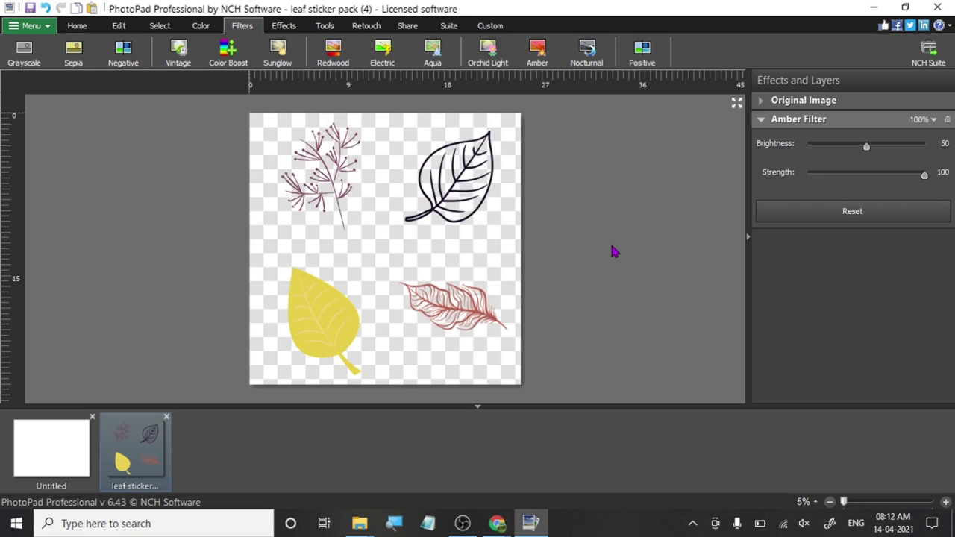
# Save the filtered image over leaf sticker pack (4).png and return to the Redbubble copy page to check its upload.
pyautogui.click(30, 8)
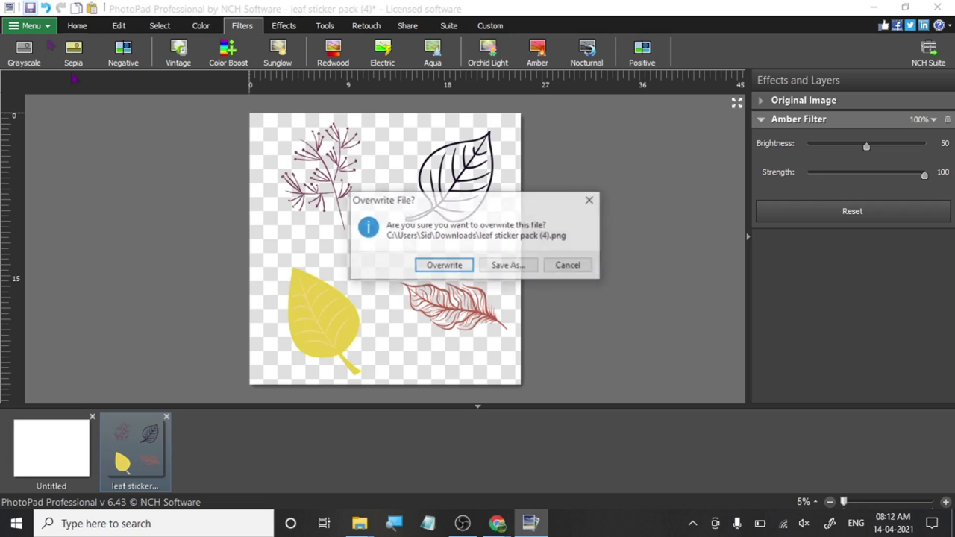
pyautogui.click(444, 264)
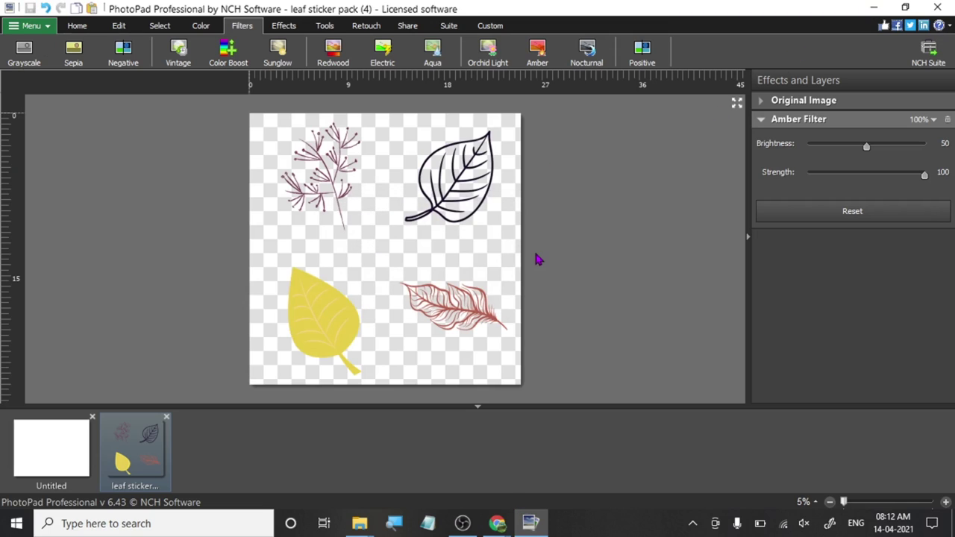
pyautogui.hotkey('alt', 'Tab')
pyautogui.click(363, 12)
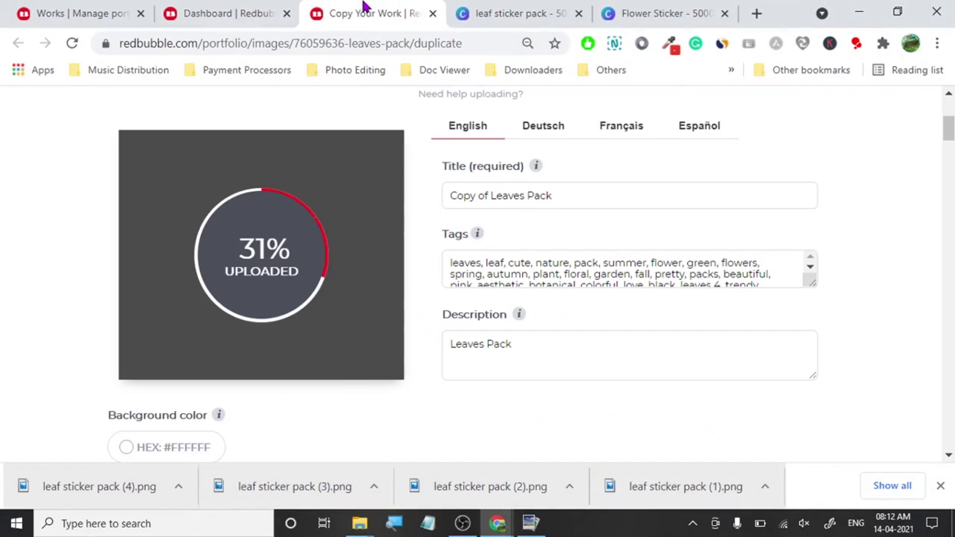
# Close the published work's promotion page and open another copy of the Leaves Pack work's settings in a new tab.
pyautogui.click(208, 9)
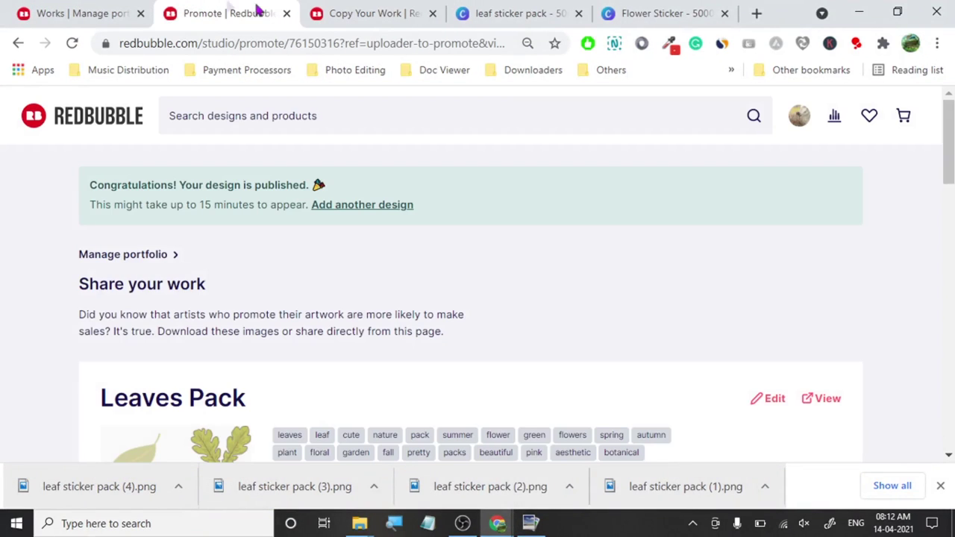
pyautogui.click(287, 14)
pyautogui.click(93, 13)
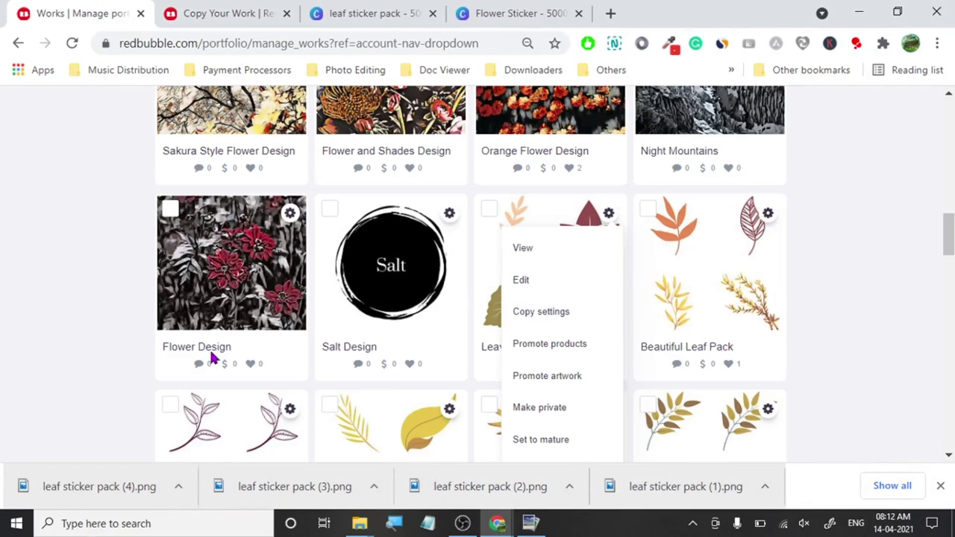
pyautogui.rightClick(565, 322)
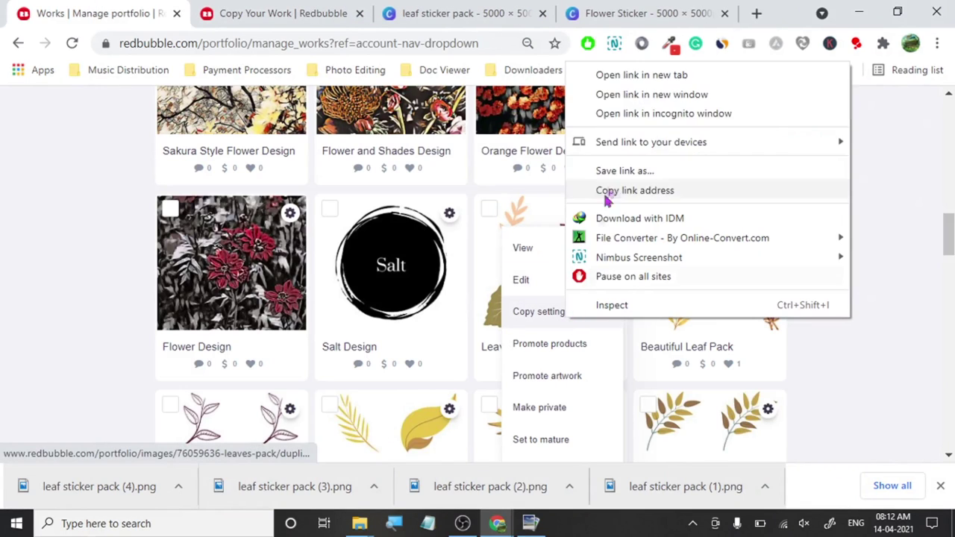
pyautogui.click(606, 74)
pyautogui.click(216, 12)
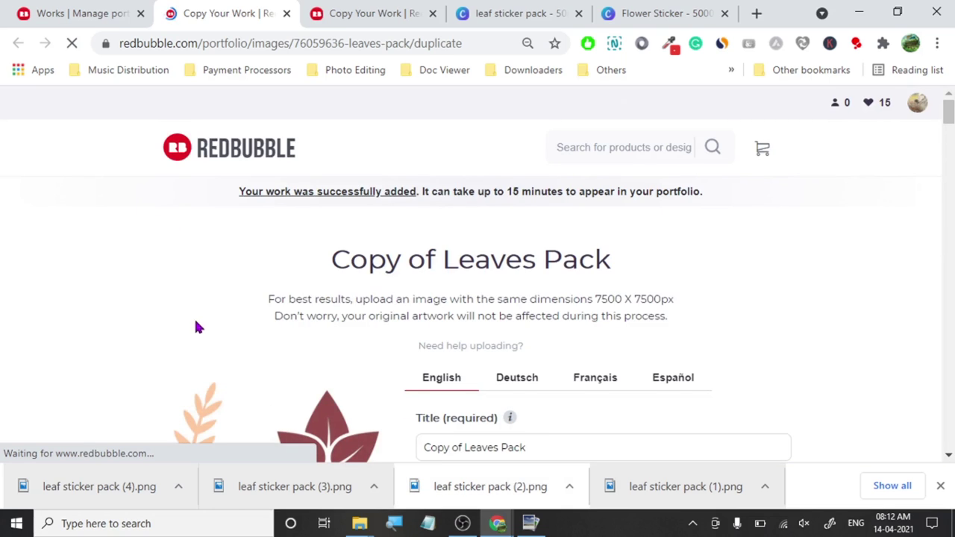
pyautogui.scroll(-3, 179, 317)
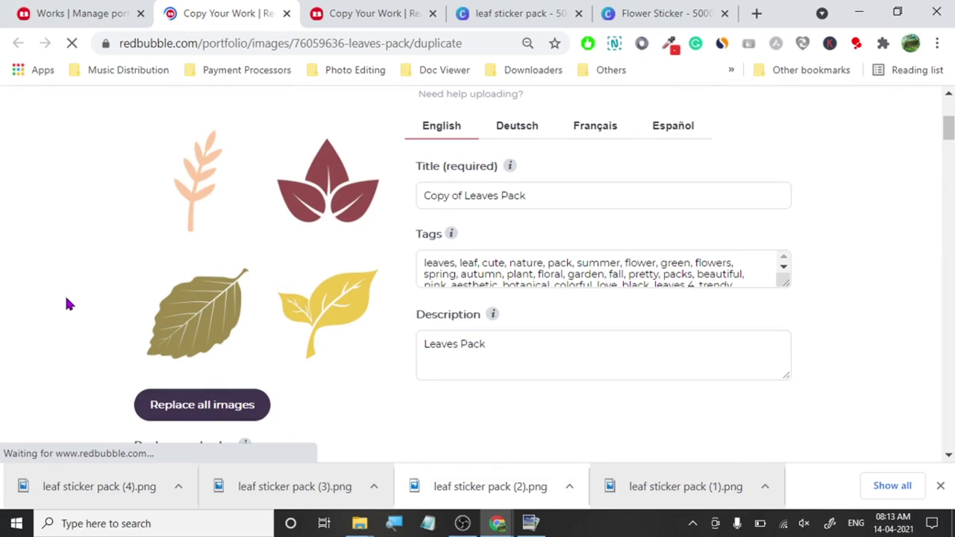
pyautogui.click(355, 11)
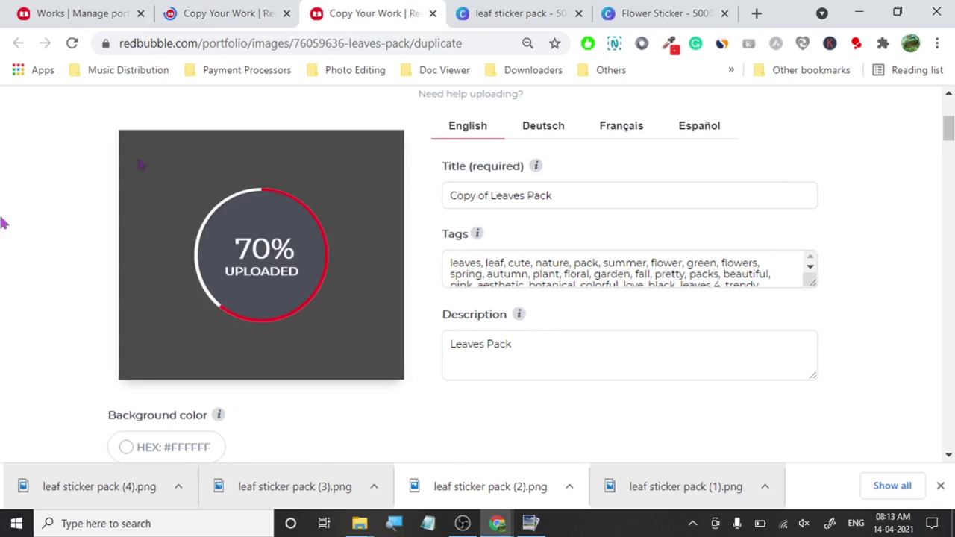
# Check the work copy page and dismiss the design-saved message on the leaf sticker pack design in Canva.
pyautogui.click(223, 12)
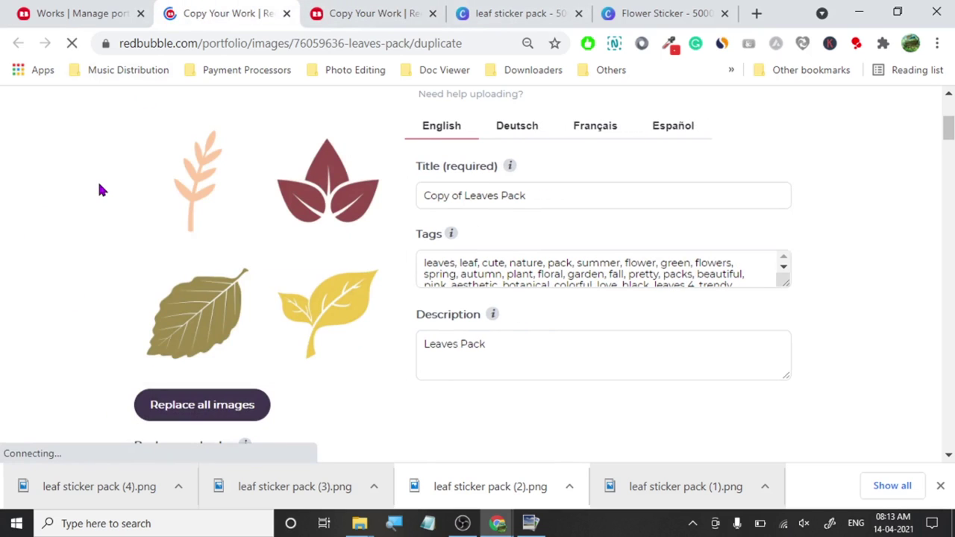
pyautogui.click(514, 9)
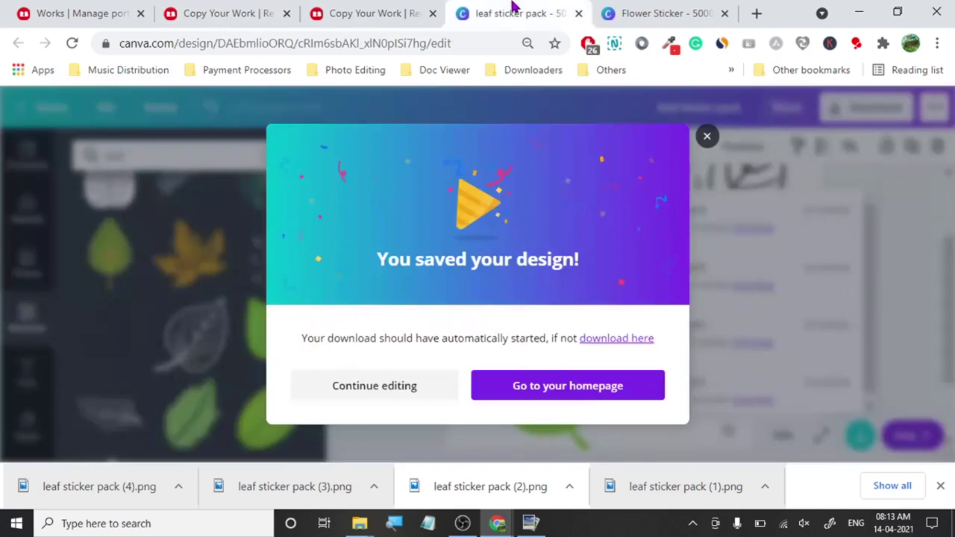
pyautogui.click(705, 137)
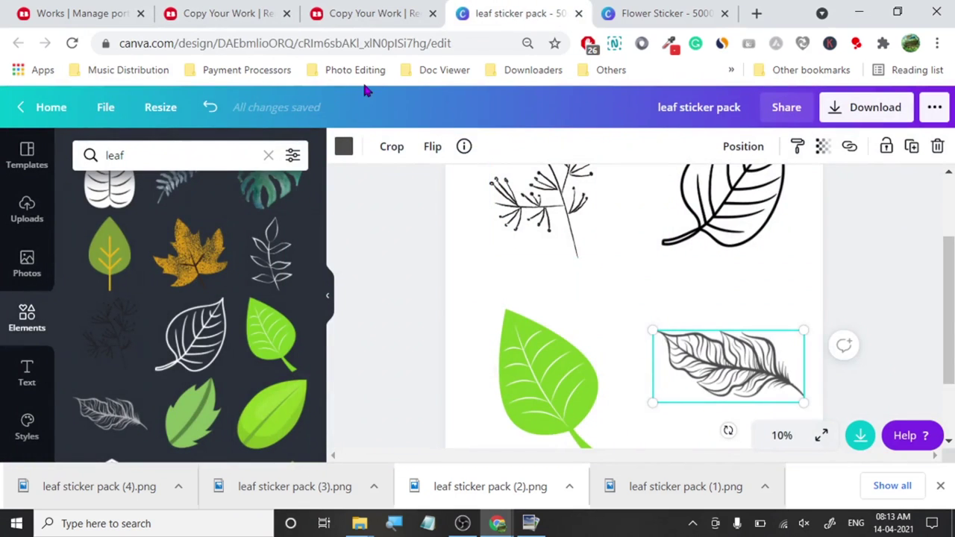
pyautogui.click(530, 523)
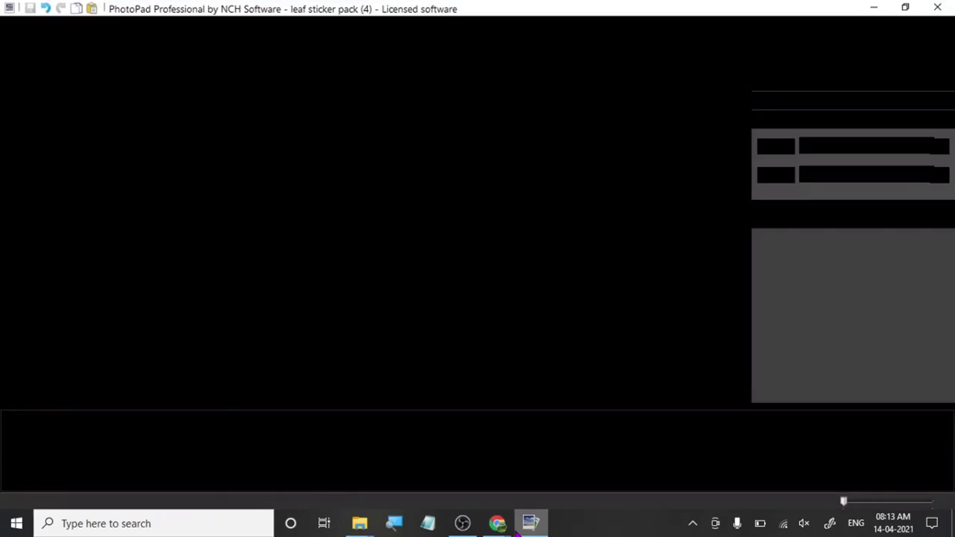
pyautogui.hotkey('alt', 'Tab')
# Try to replace all images of the Leaves Pack copy on Redbubble with leaf sticker pack (4) from Downloads.
pyautogui.click(173, 10)
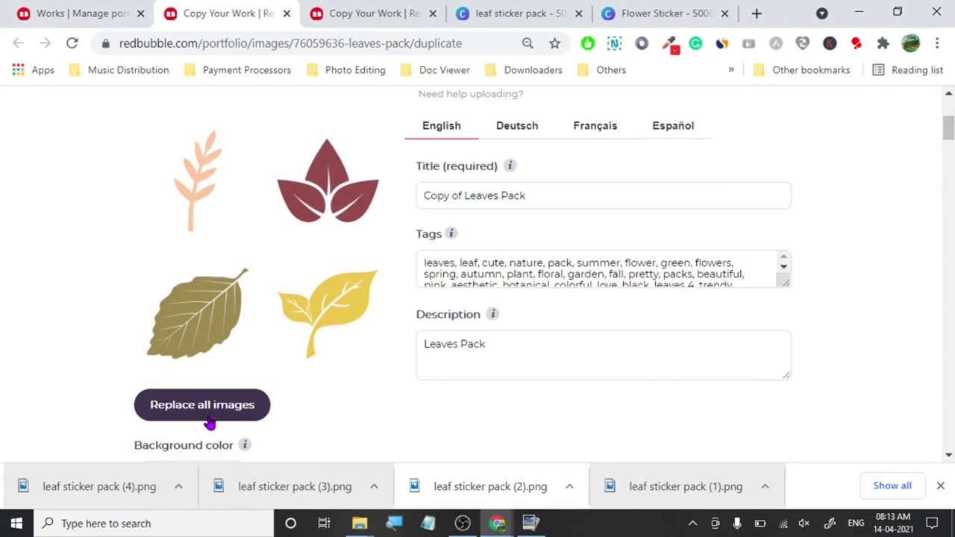
pyautogui.click(209, 418)
pyautogui.click(570, 139)
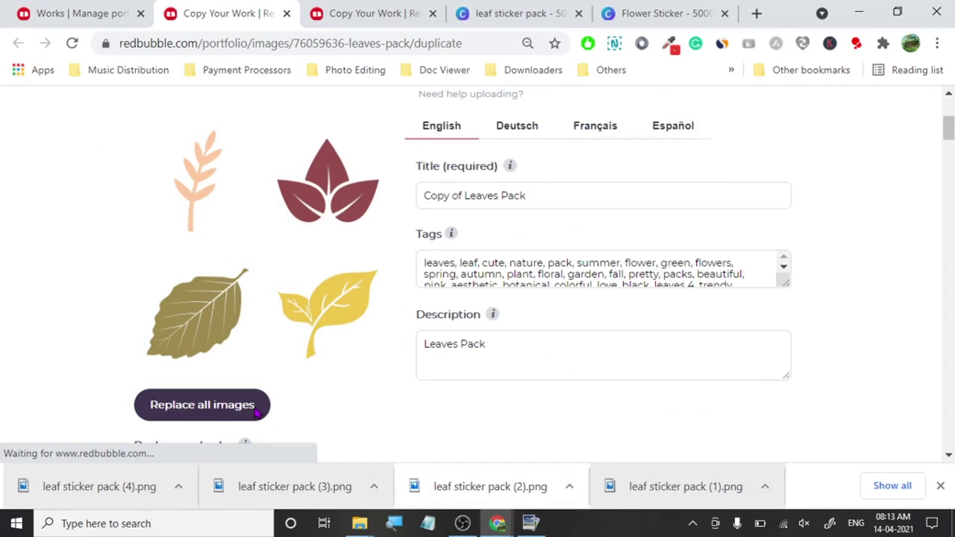
pyautogui.click(258, 412)
pyautogui.click(190, 158)
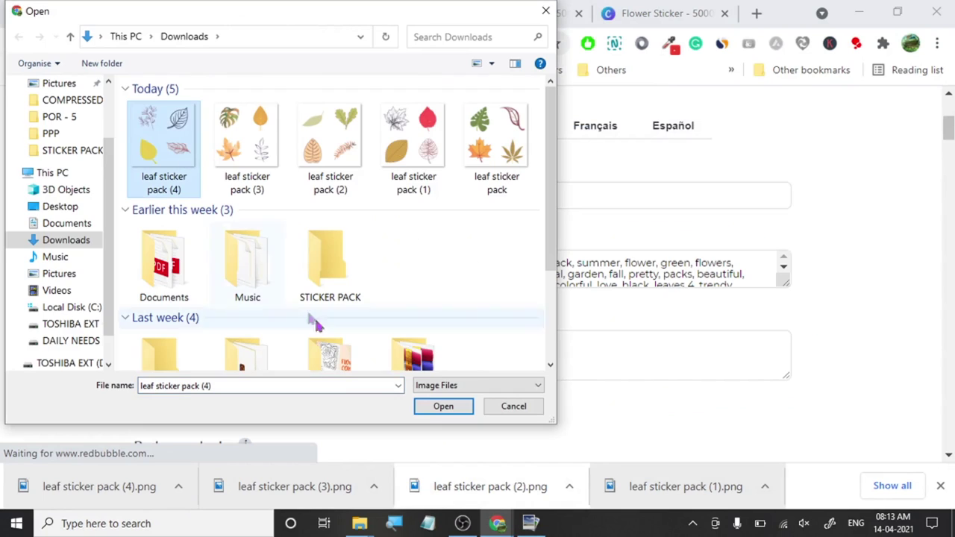
pyautogui.click(440, 408)
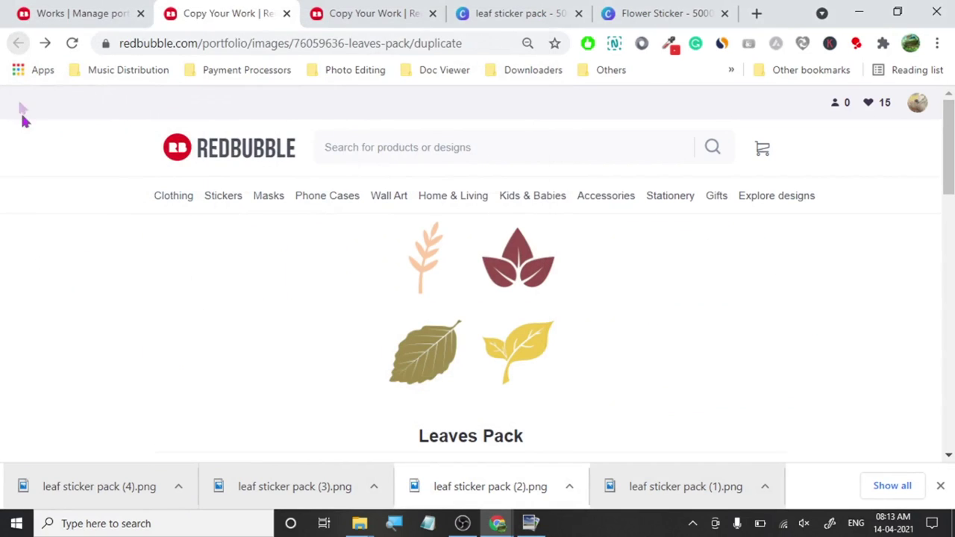
pyautogui.click(341, 11)
pyautogui.click(250, 9)
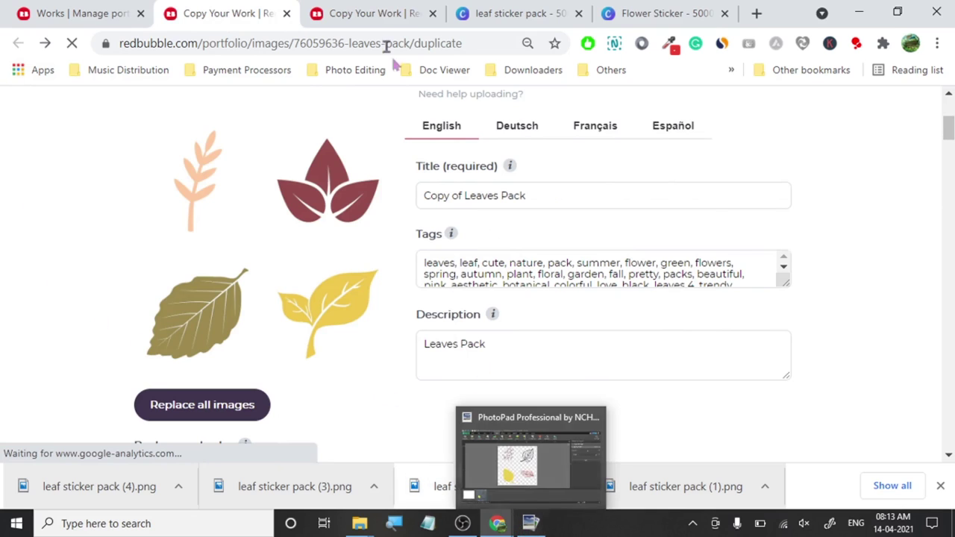
# Switch to the leaf sticker pack design in Canva and delete its four existing leaves.
pyautogui.click(497, 11)
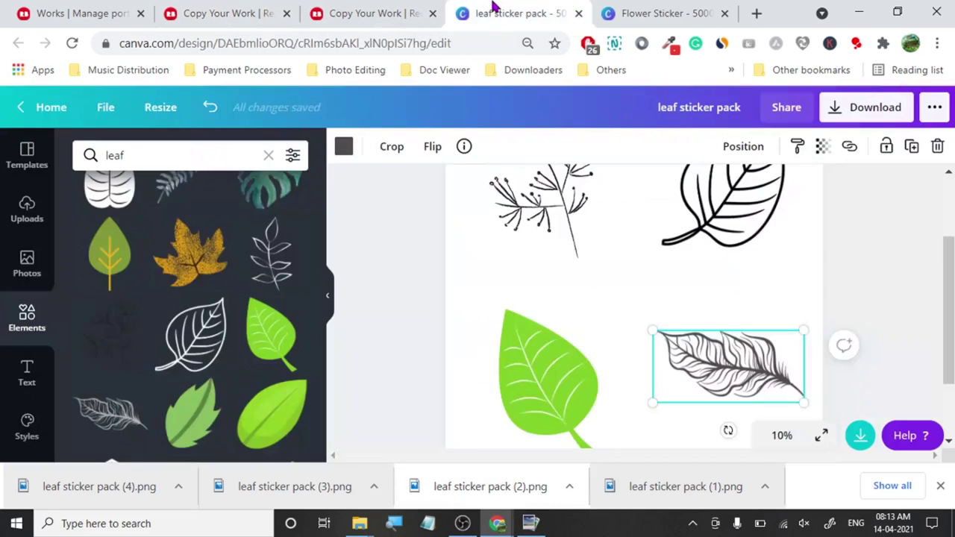
pyautogui.click(517, 232)
pyautogui.press('Delete')
pyautogui.click(724, 202)
pyautogui.press('Delete')
pyautogui.click(551, 380)
pyautogui.press('Delete')
pyautogui.click(722, 393)
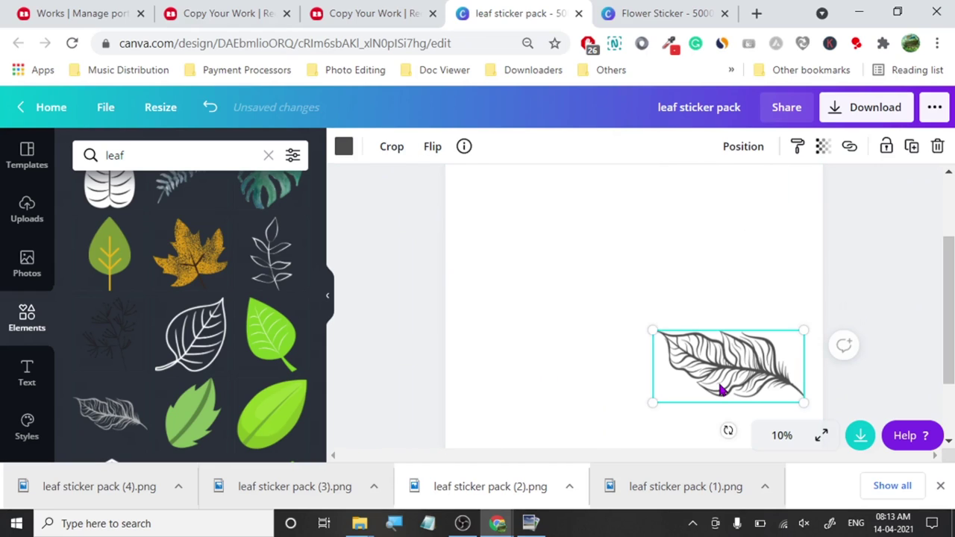
pyautogui.press('Delete')
# Add the jagged green leaf to the canvas's upper-left quarter and make the transparent cross-shaped guide opaque.
pyautogui.moveTo(187, 416); pyautogui.dragTo(567, 239)
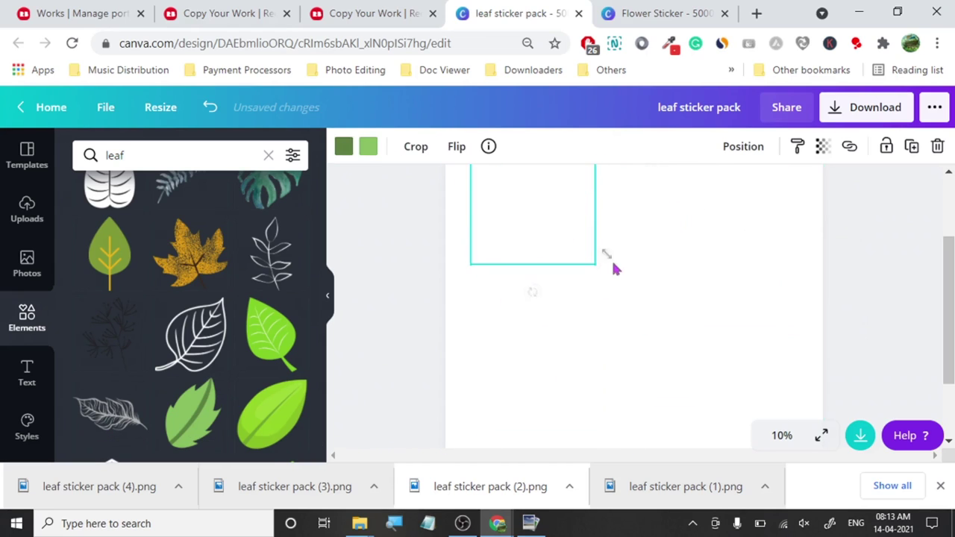
pyautogui.click(822, 146)
pyautogui.click(771, 190)
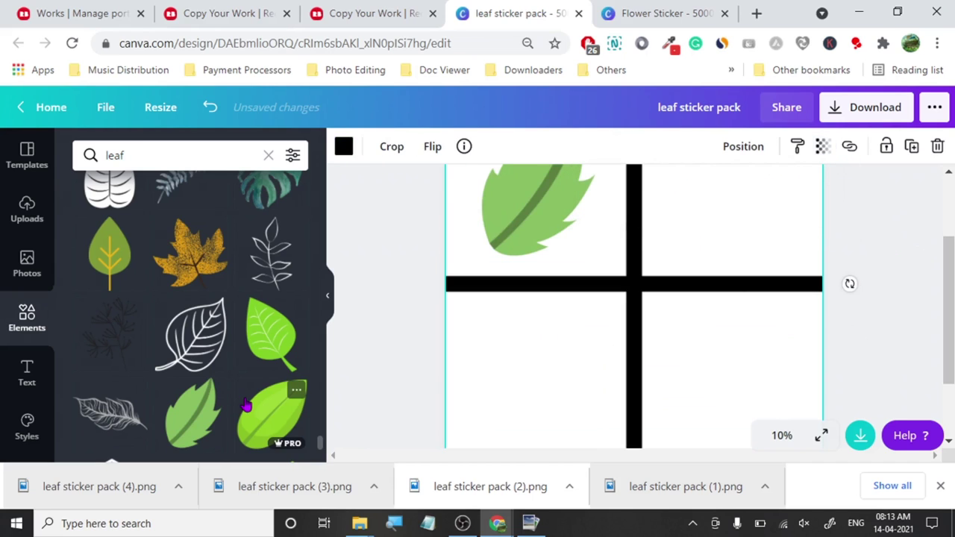
# Place the glossy green leaf upper right, the outlined veined leaf lower left and the wavy outlined leaf lower right.
pyautogui.scroll(-4, 246, 389)
pyautogui.scroll(2, 247, 386)
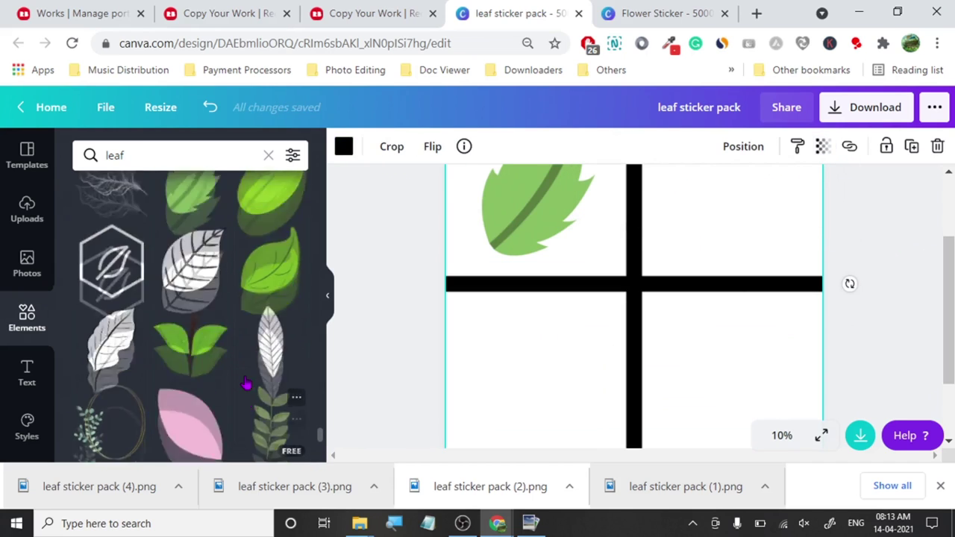
pyautogui.moveTo(274, 254); pyautogui.dragTo(586, 328)
pyautogui.moveTo(649, 320); pyautogui.dragTo(753, 221)
pyautogui.moveTo(199, 341); pyautogui.dragTo(565, 359)
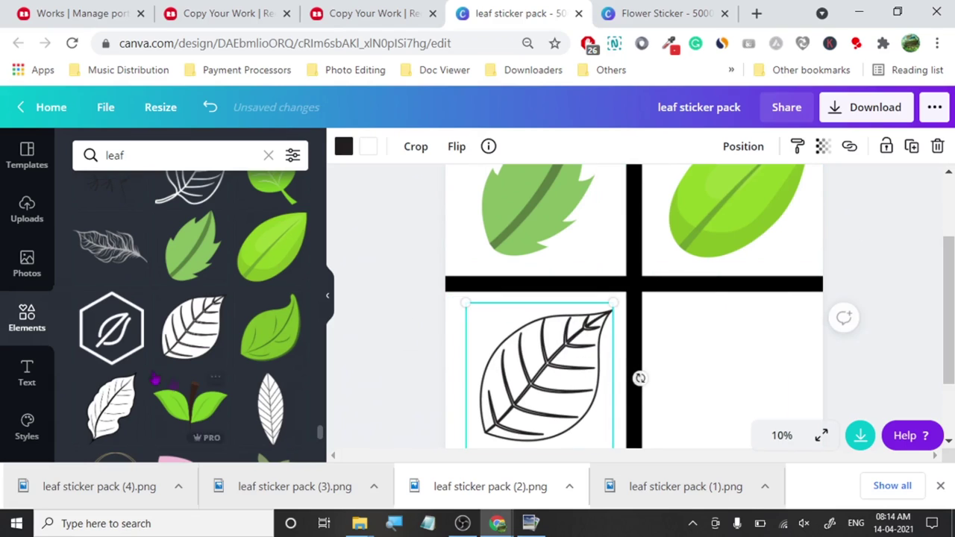
pyautogui.moveTo(110, 408); pyautogui.dragTo(724, 352)
# Make the black cross-shaped guide fully transparent and deselect it.
pyautogui.click(652, 285)
pyautogui.click(822, 147)
pyautogui.moveTo(771, 191); pyautogui.dragTo(428, 232)
pyautogui.click(419, 218)
pyautogui.click(418, 217)
# Download the design as a PNG at size 1.5 (7500 × 7500 px) with a transparent background.
pyautogui.click(865, 107)
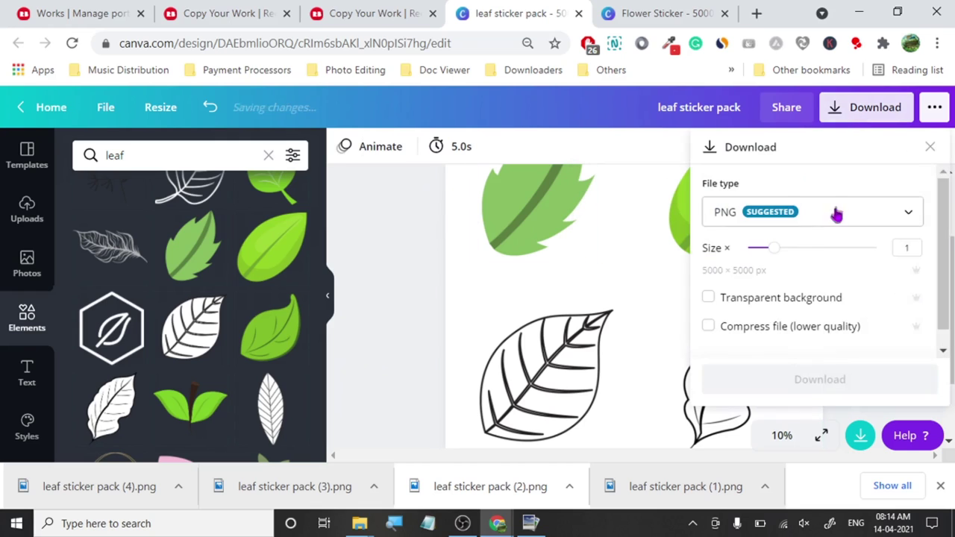
pyautogui.moveTo(780, 249); pyautogui.dragTo(801, 250)
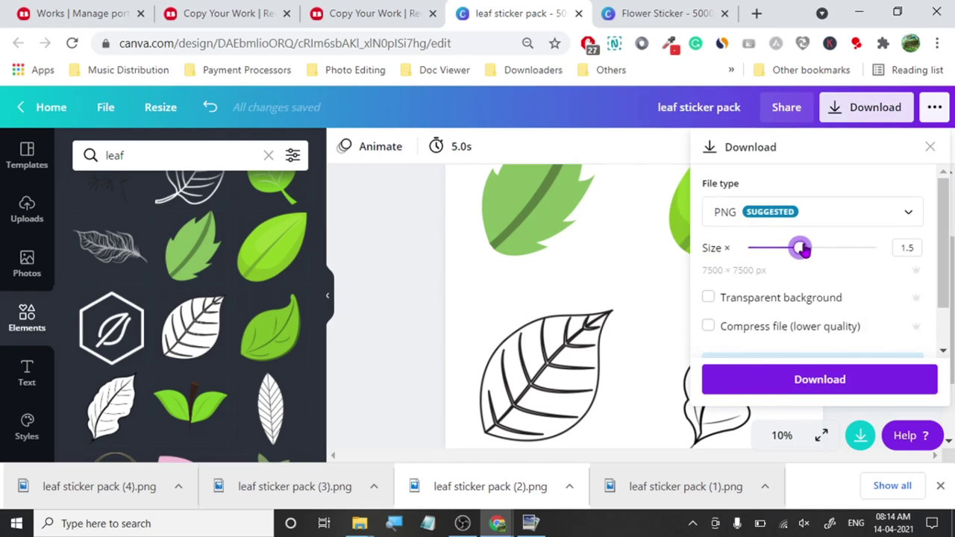
pyautogui.click(780, 300)
pyautogui.click(819, 379)
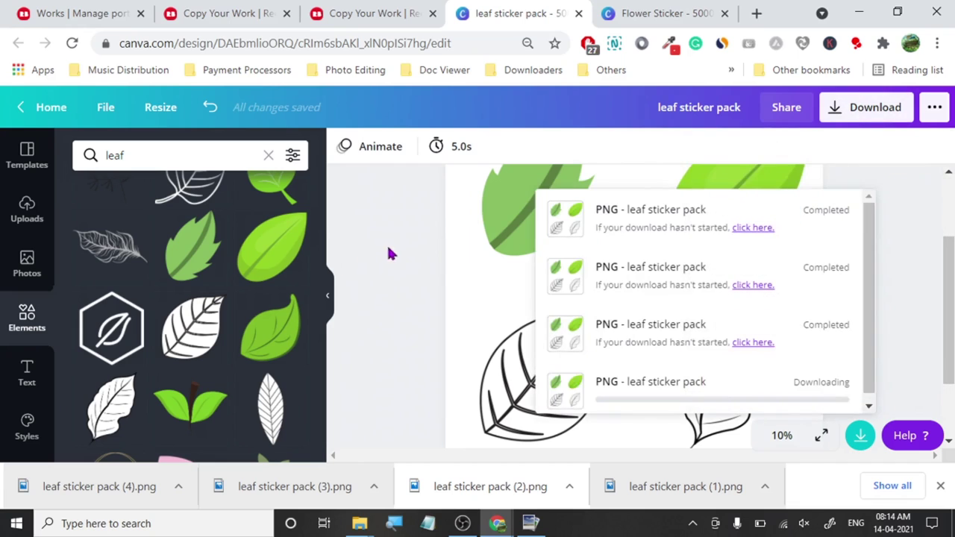
# On the Redbubble copy page showing the monstera and maple leaves, shorten the title to "Leaves Pack".
pyautogui.click(366, 13)
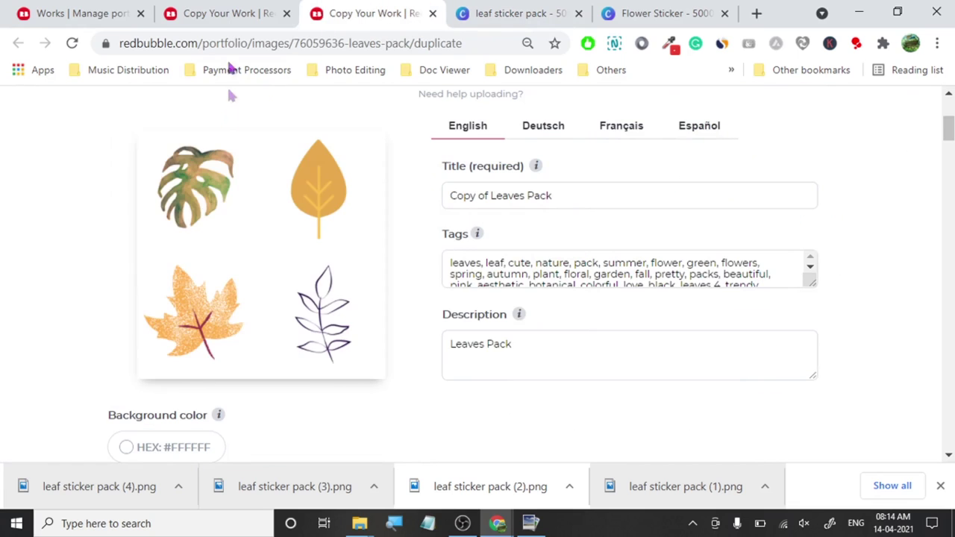
pyautogui.click(492, 191)
pyautogui.press('BackSpace')
pyautogui.press('BackSpace')
pyautogui.press('BackSpace')
pyautogui.press('BackSpace')
pyautogui.press('BackSpace')
pyautogui.press('BackSpace')
pyautogui.press('BackSpace')
pyautogui.press('BackSpace')
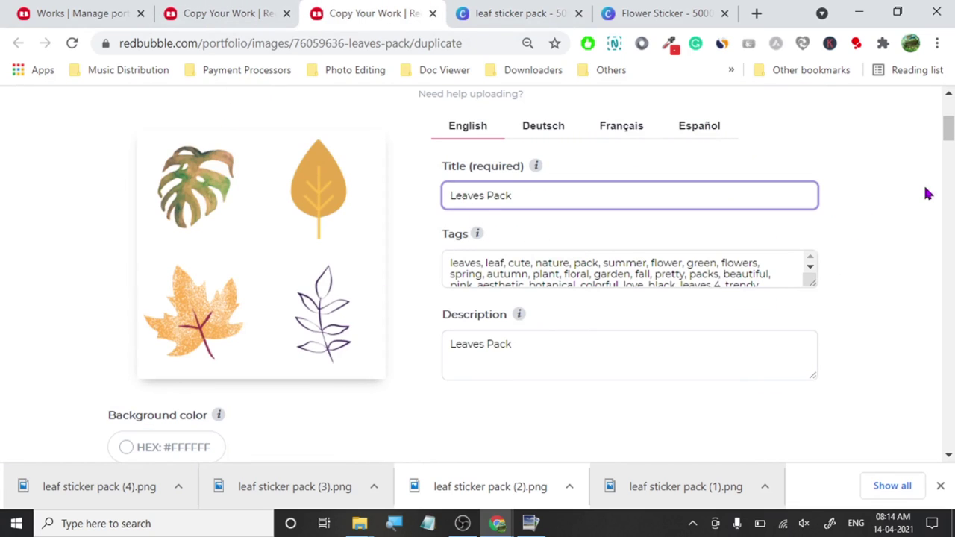
# Accept the selling-rights declaration and save the copied work.
pyautogui.scroll(-20, 403, 300)
pyautogui.scroll(3, 402, 300)
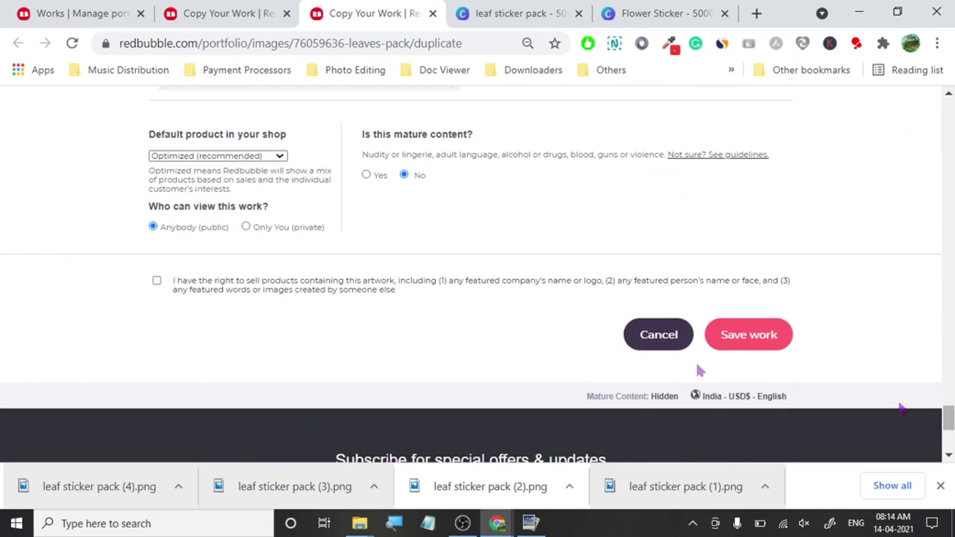
pyautogui.click(749, 329)
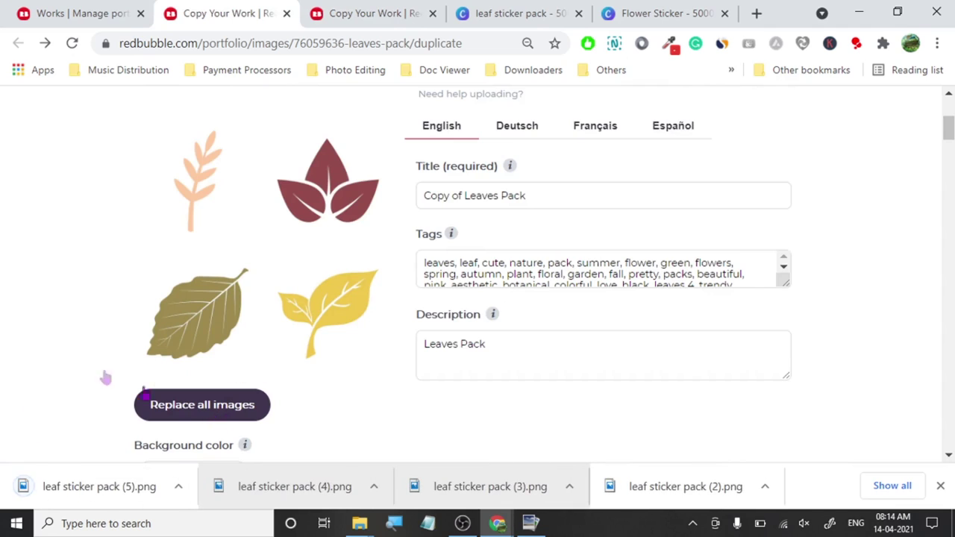
# Replace all images of the other Leaves Pack copy with leaf sticker pack (4) from Downloads.
pyautogui.click(586, 144)
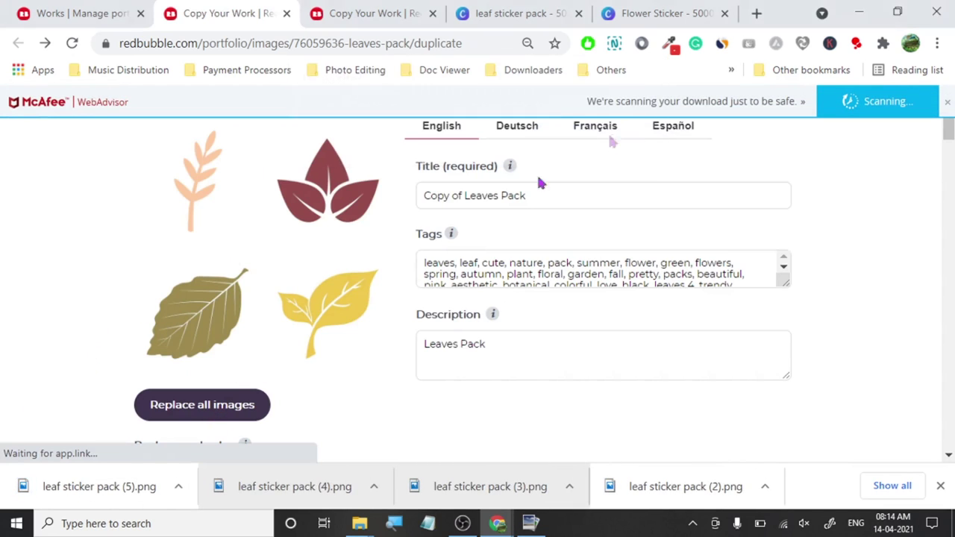
pyautogui.click(234, 414)
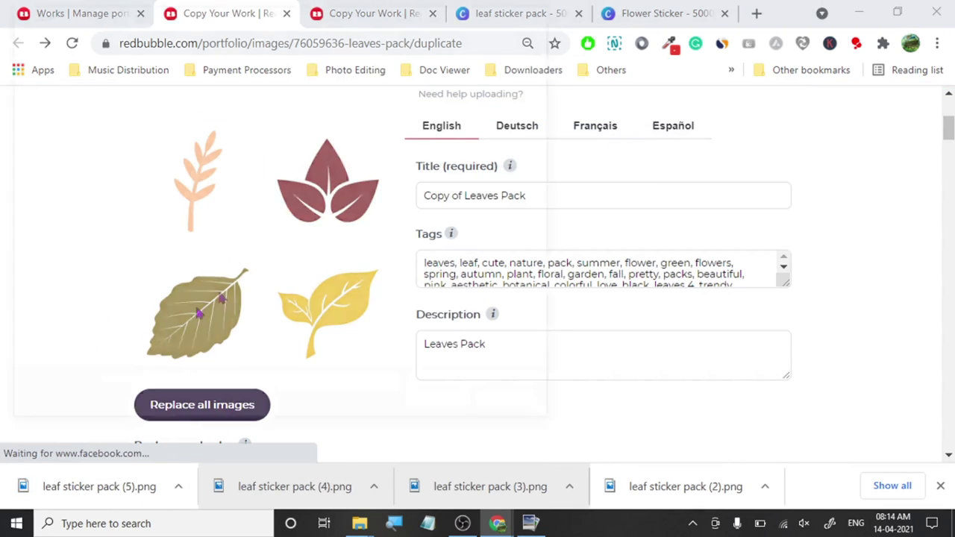
pyautogui.click(236, 169)
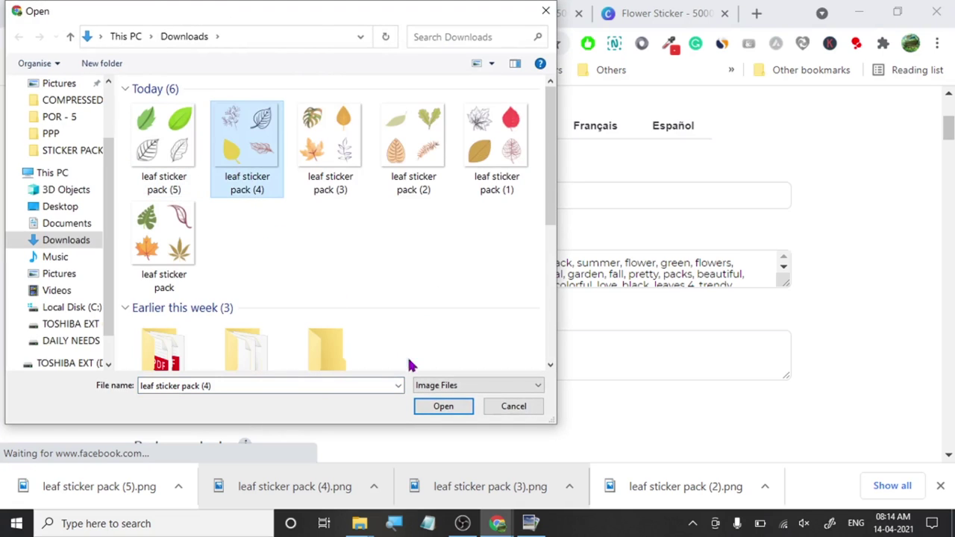
pyautogui.click(446, 407)
# Check the saving of the monstera and maple leaf work and the upload of the other copy.
pyautogui.click(416, 9)
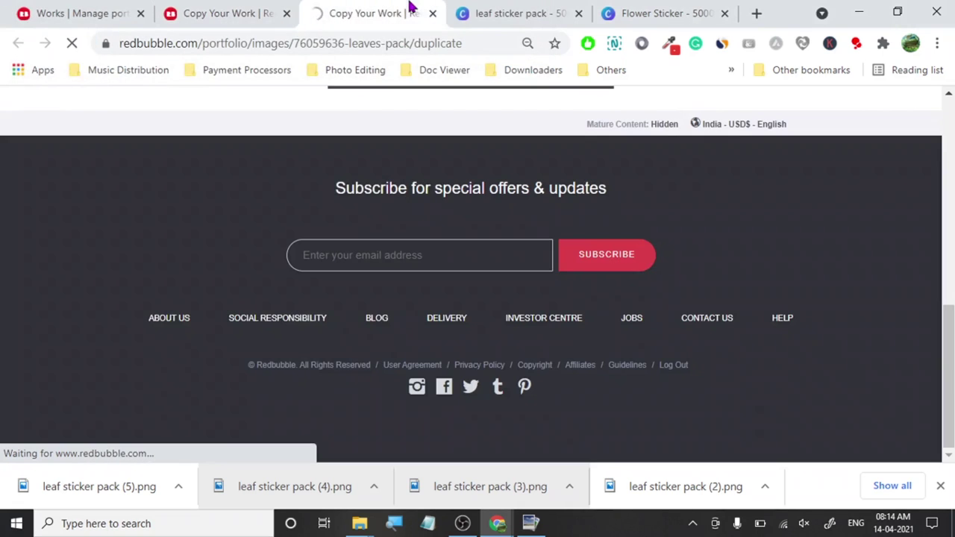
pyautogui.scroll(5, 200, 216)
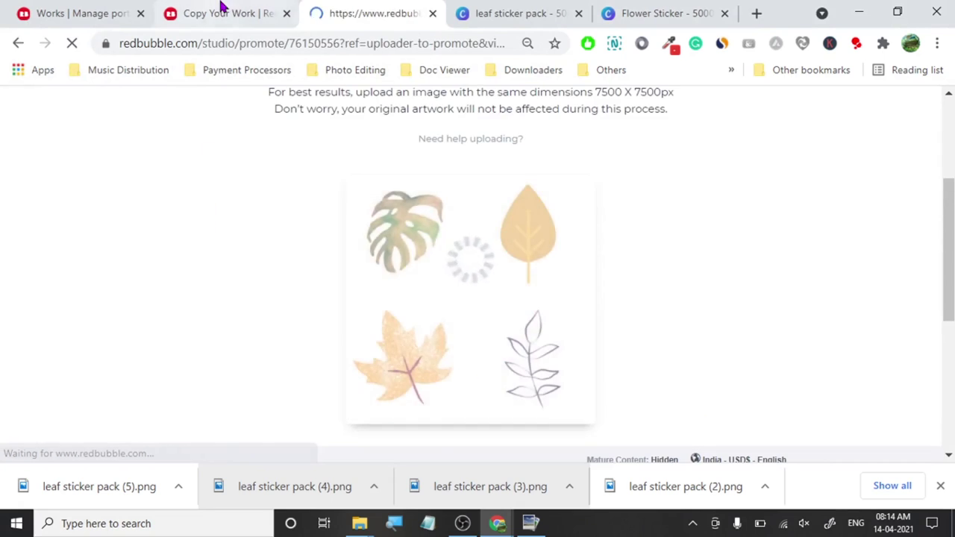
pyautogui.click(220, 10)
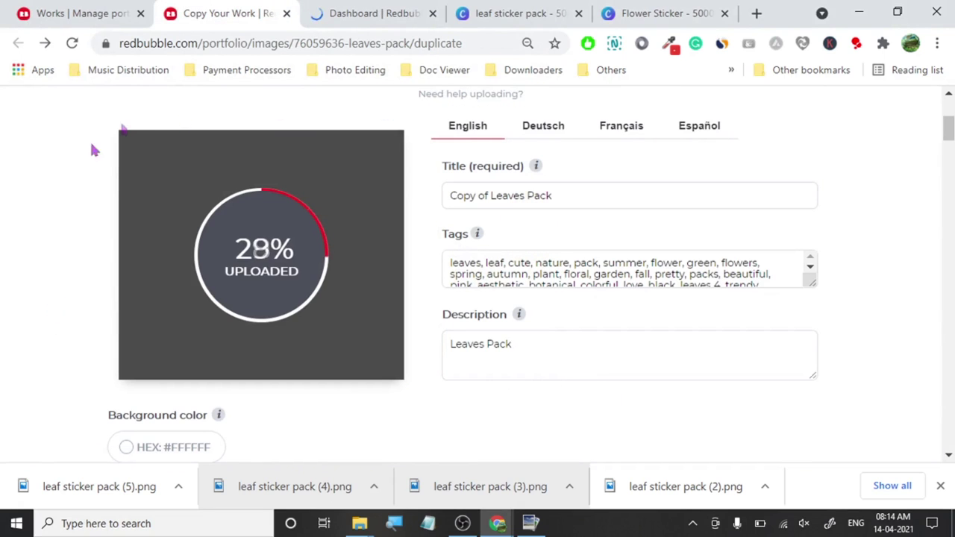
# Open the downloaded leaf sticker pack (5).png in PhotoPad, close the previous leaf image, and apply the Amber filter.
pyautogui.moveTo(79, 500); pyautogui.dragTo(149, 323)
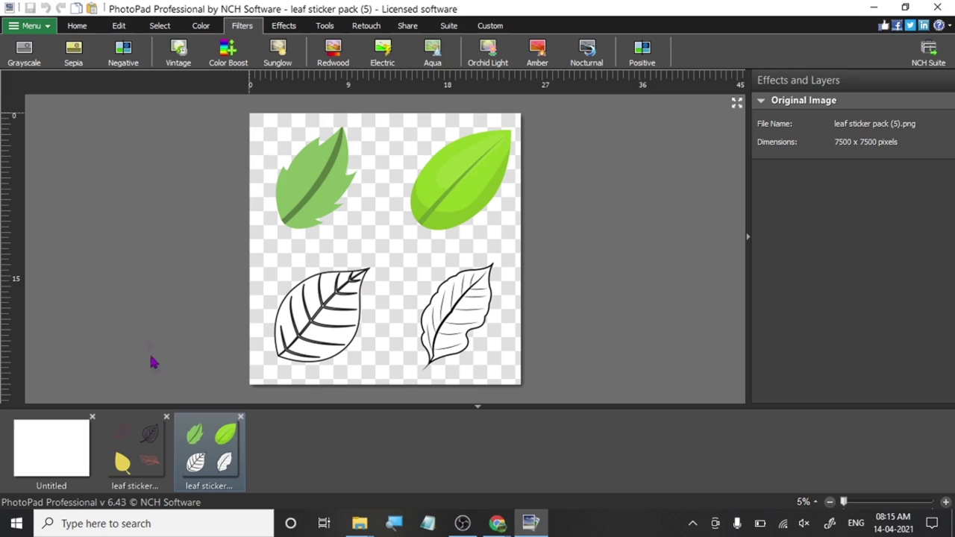
pyautogui.click(166, 418)
pyautogui.click(537, 52)
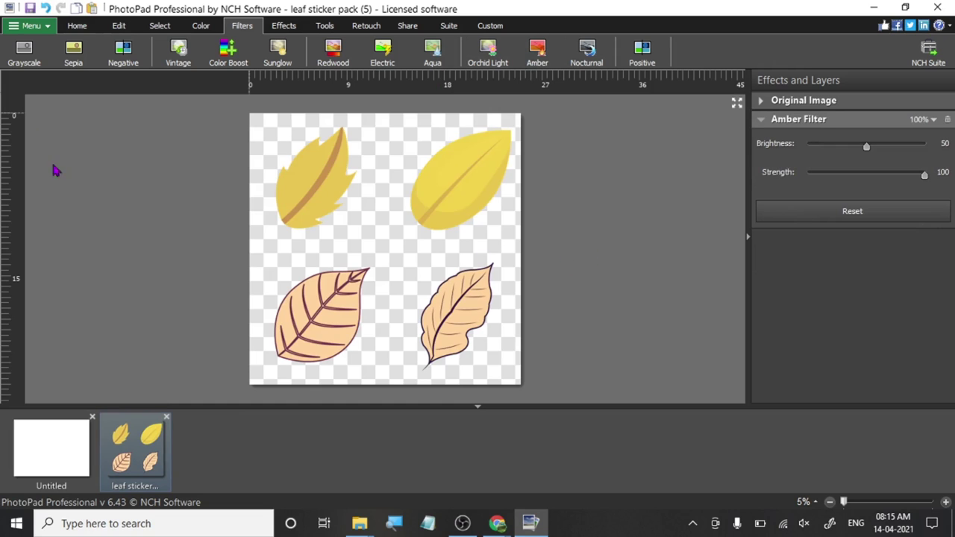
# Save the filtered image over leaf sticker pack (5).png.
pyautogui.hotkey('ctrl', 's')
pyautogui.click(454, 267)
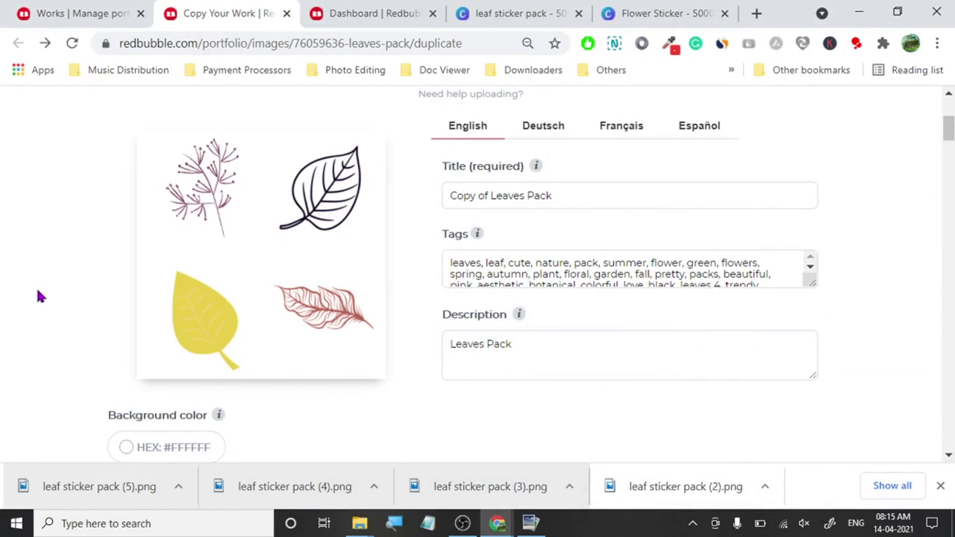
# Change the title of the Redbubble copy holding the leaf sticker pack (4) image to "Beautiful Leaves Pack".
pyautogui.scroll(-2, 37, 295)
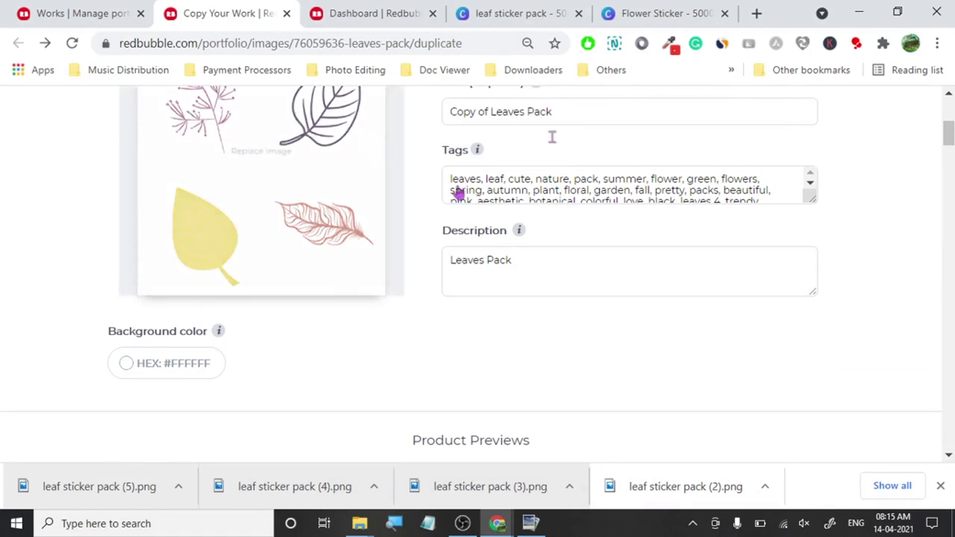
pyautogui.click(493, 116)
pyautogui.press('BackSpace')
pyautogui.press('BackSpace')
pyautogui.press('BackSpace')
pyautogui.press('BackSpace')
pyautogui.press('BackSpace')
pyautogui.press('BackSpace')
pyautogui.press('BackSpace')
pyautogui.press('BackSpace')
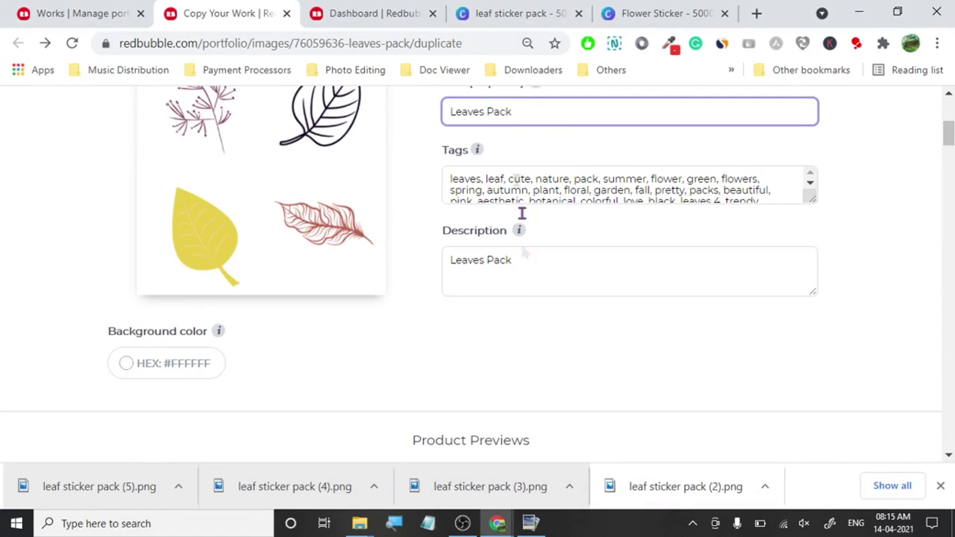
pyautogui.scroll(-3, 946, 138)
pyautogui.scroll(3, 946, 138)
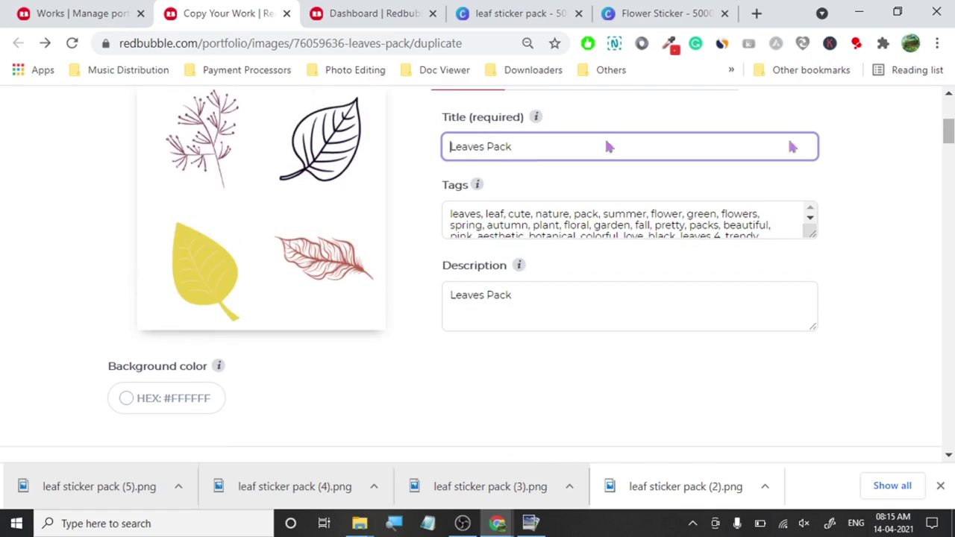
pyautogui.write('Beautiful')
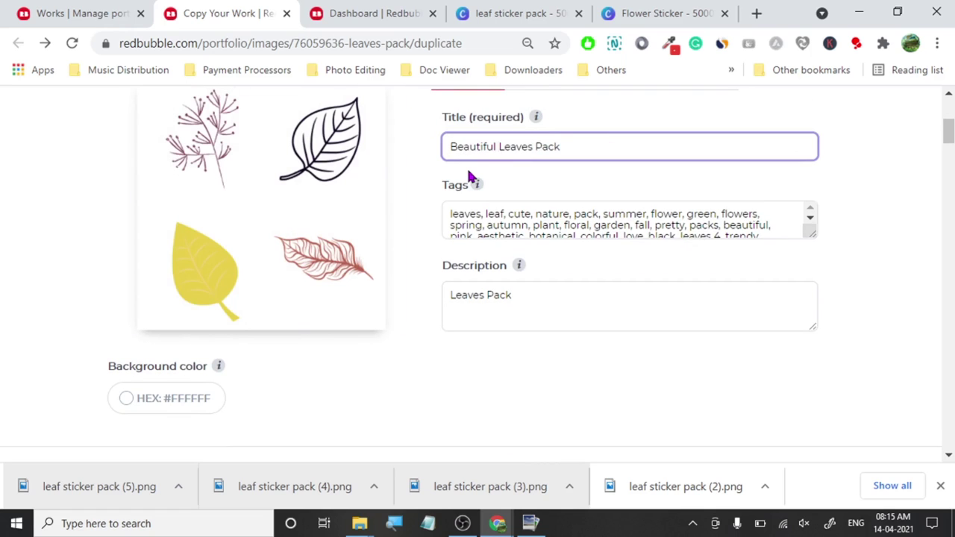
# Copy the title "Beautiful Leaves Pack" into the description in place of the old text and save the work.
pyautogui.hotkey('ctrl', 'a')
pyautogui.hotkey('ctrl', 'c')
pyautogui.click(474, 299)
pyautogui.hotkey('ctrl', 'a')
pyautogui.hotkey('ctrl', 'v')
pyautogui.moveTo(952, 186); pyautogui.dragTo(949, 423)
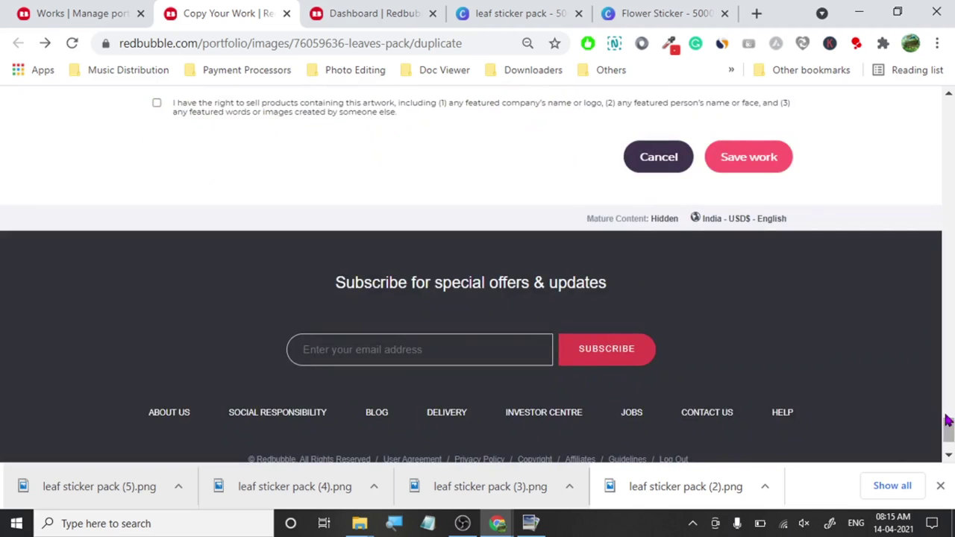
pyautogui.click(748, 159)
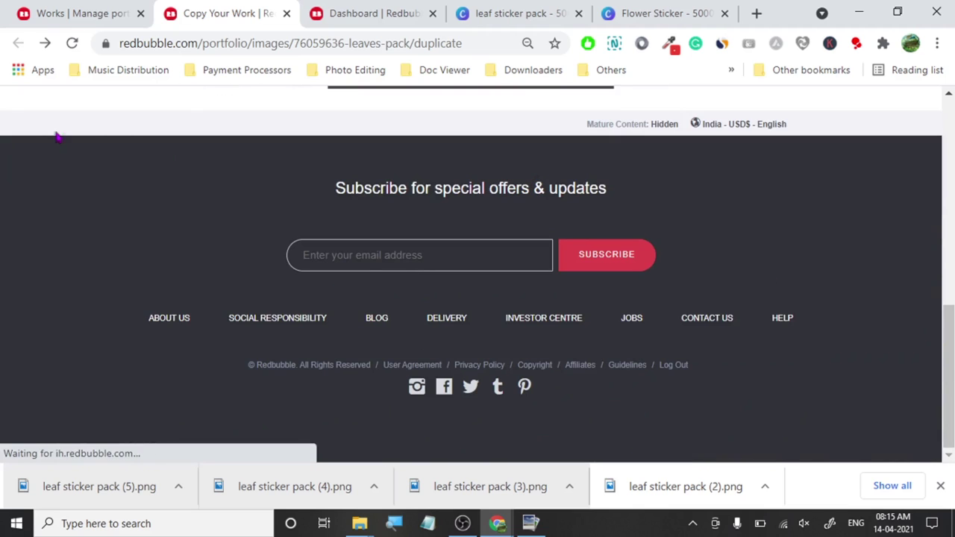
# Open another copy of the Leaves Pack work's settings in a separate tab.
pyautogui.click(86, 11)
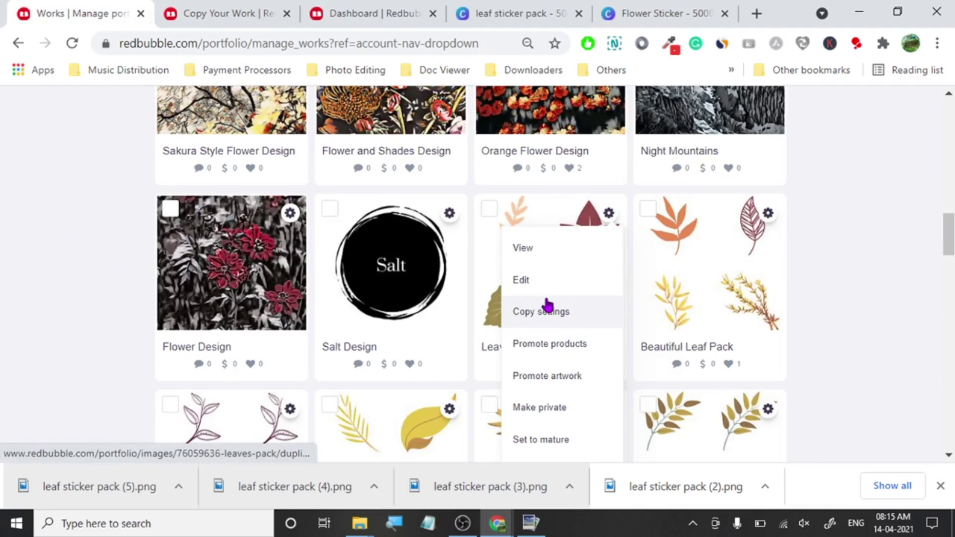
pyautogui.rightClick(549, 317)
pyautogui.click(597, 68)
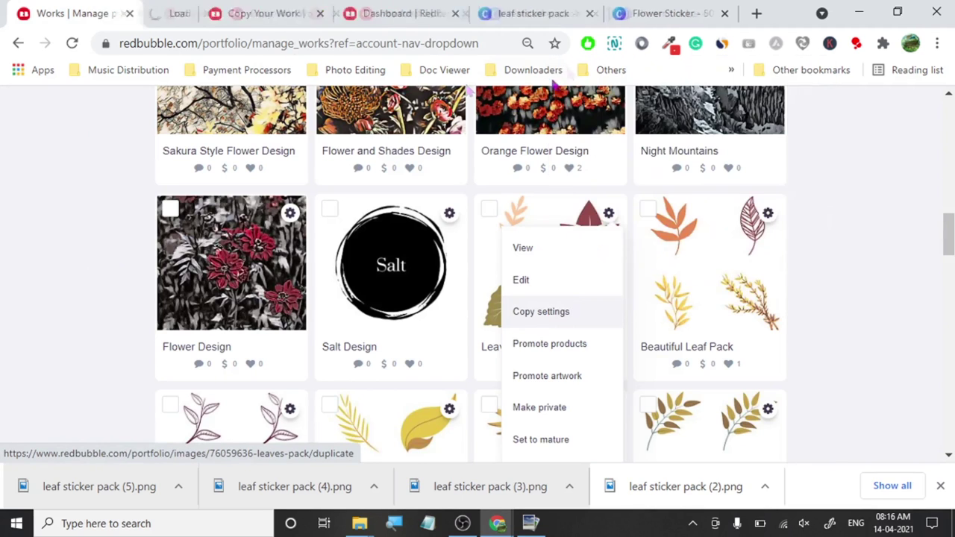
pyautogui.click(190, 13)
# Check the saving of the Beautiful Leaves Pack work and close the leftover dashboard tab.
pyautogui.click(336, 15)
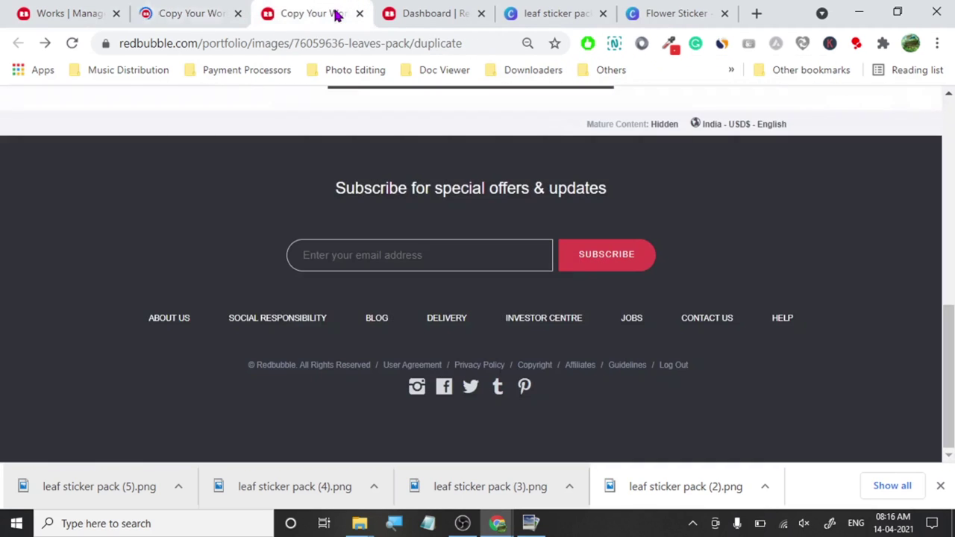
pyautogui.scroll(10, 279, 170)
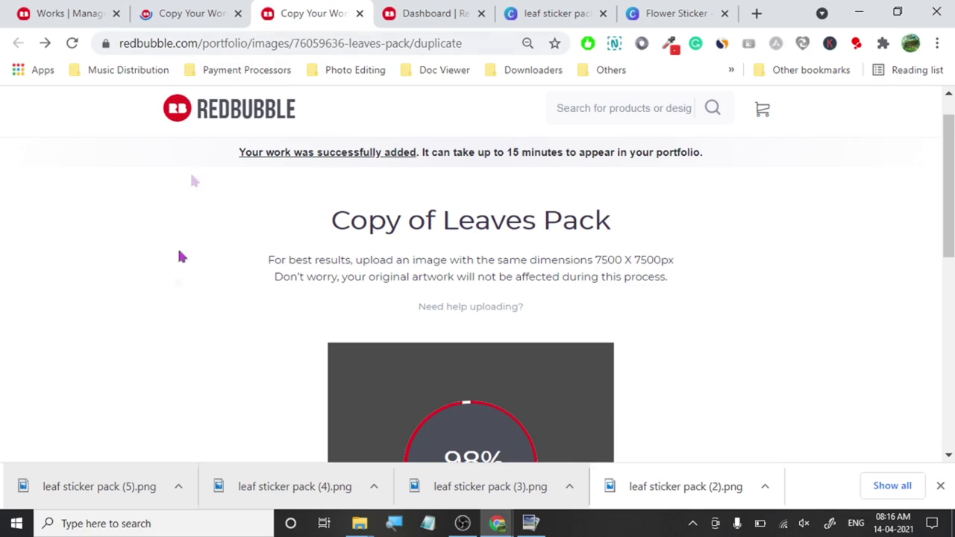
pyautogui.click(183, 9)
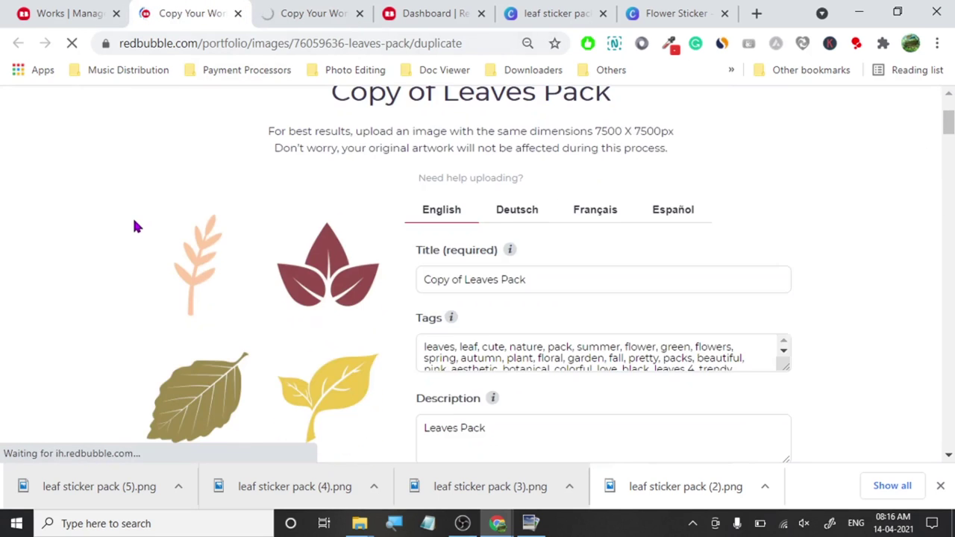
pyautogui.click(531, 524)
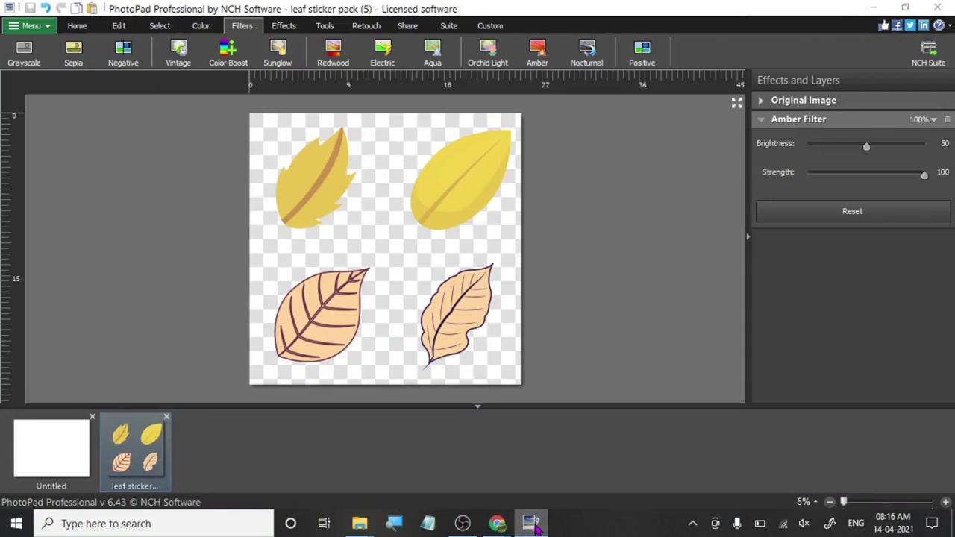
pyautogui.click(531, 524)
pyautogui.click(334, 9)
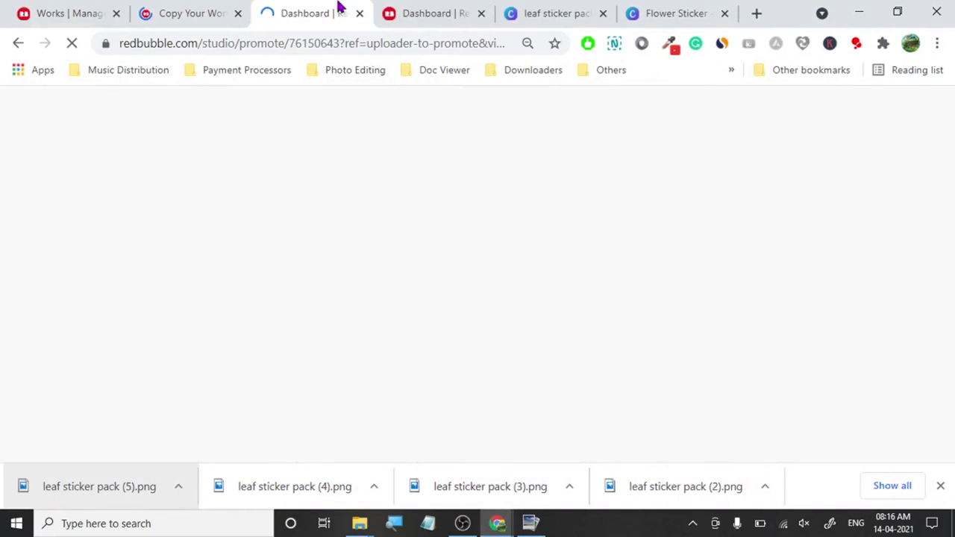
pyautogui.click(481, 14)
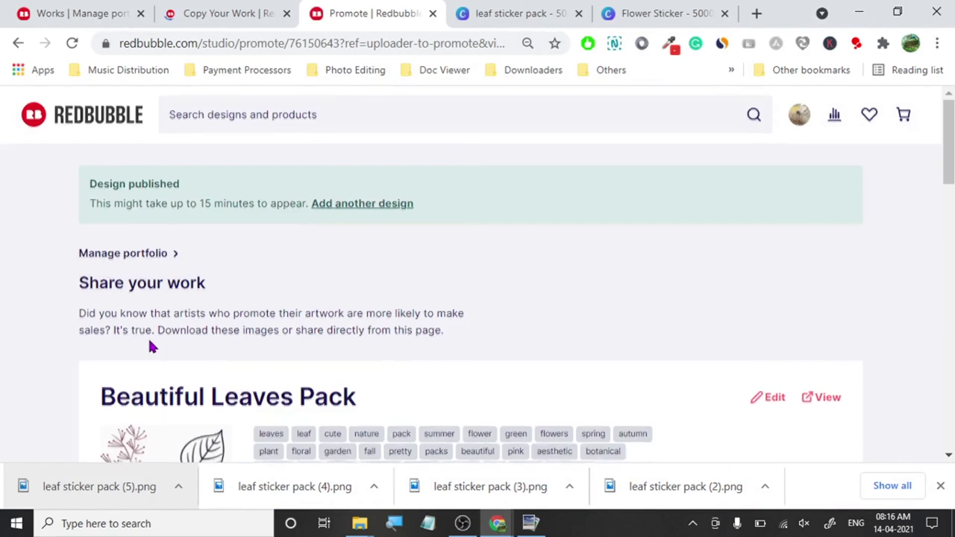
# Examine the published Beautiful Leaves Pack's tags, description and magnet and sticker previews.
pyautogui.scroll(-3, 149, 341)
pyautogui.scroll(-1, 8, 223)
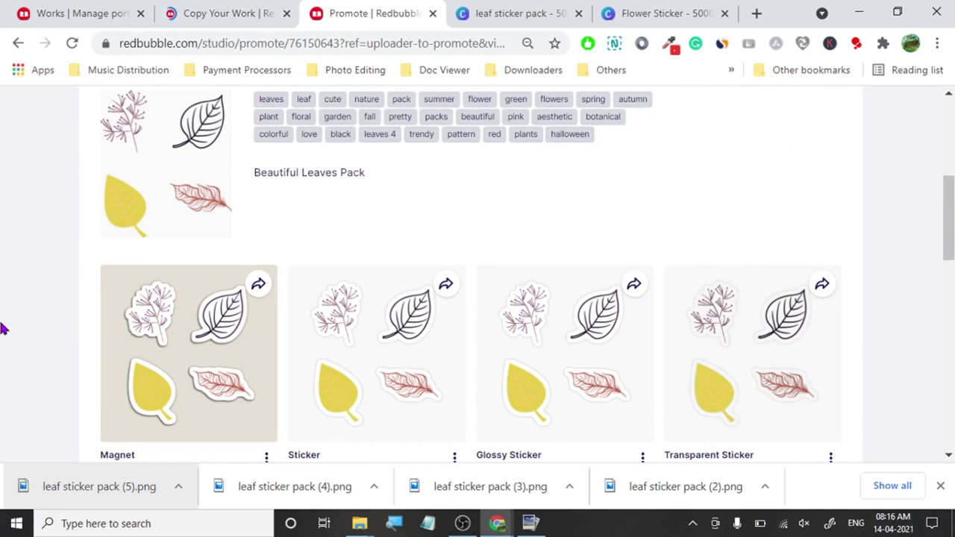
pyautogui.scroll(-1, 7, 323)
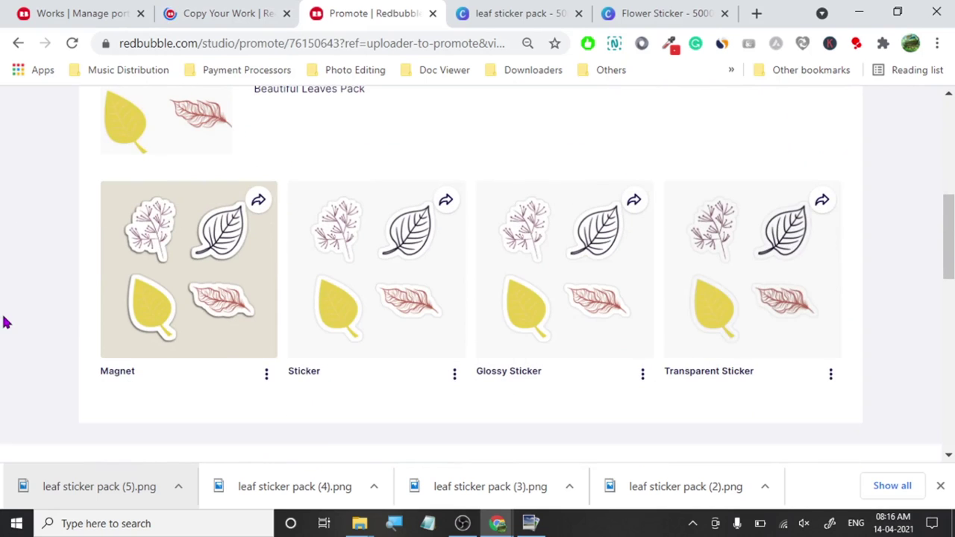
# Replace all images in the new Leaves Pack copy with leaf sticker pack (5) from Downloads.
pyautogui.click(228, 12)
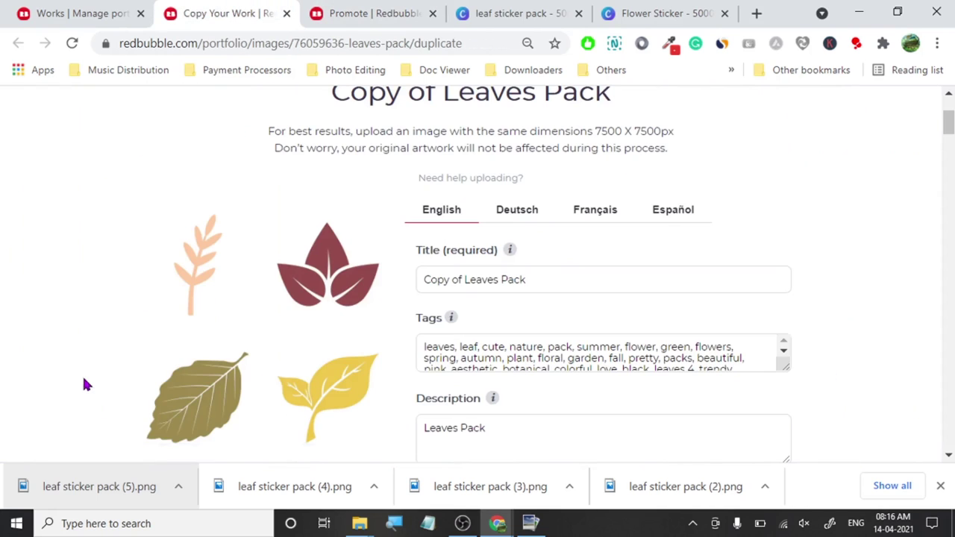
pyautogui.scroll(-3, 84, 375)
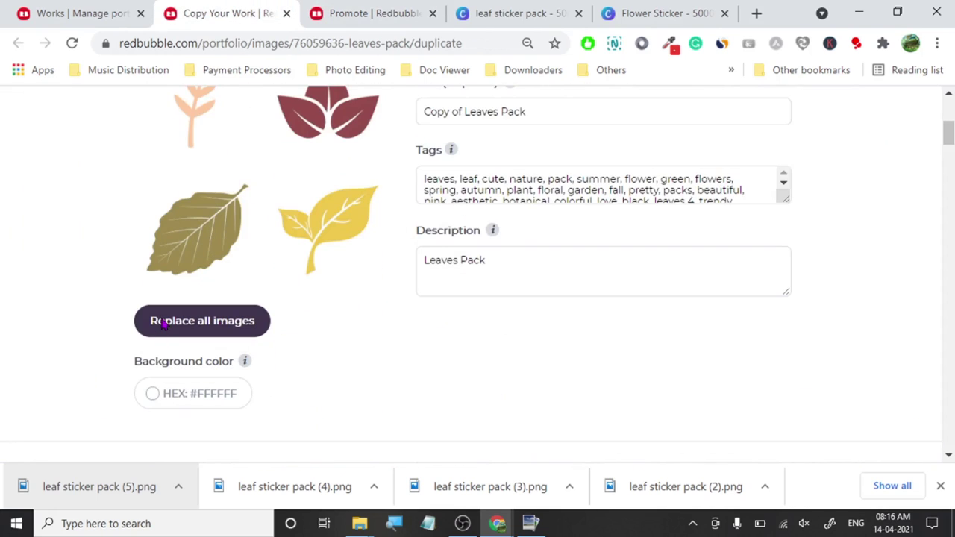
pyautogui.click(159, 320)
pyautogui.click(179, 166)
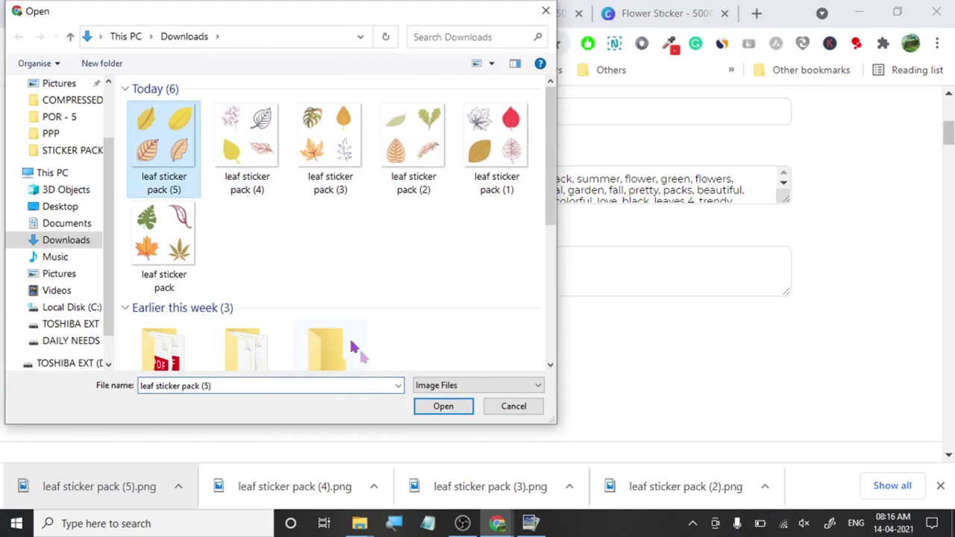
pyautogui.click(440, 408)
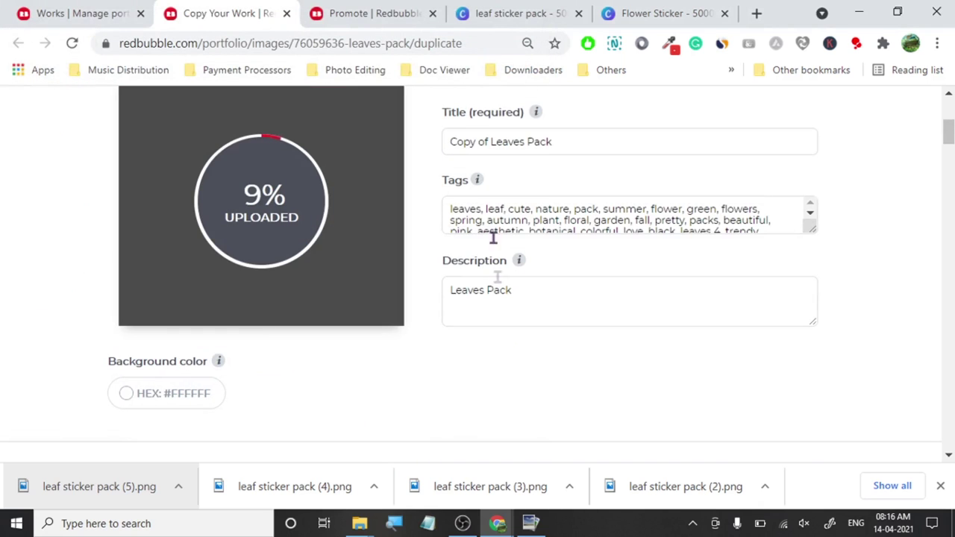
# Change the title of the copied work to "Leaf Pack".
pyautogui.click(491, 143)
pyautogui.press('BackSpace')
pyautogui.press('BackSpace')
pyautogui.press('BackSpace')
pyautogui.press('BackSpace')
pyautogui.press('BackSpace')
pyautogui.press('BackSpace')
pyautogui.press('BackSpace')
pyautogui.press('BackSpace')
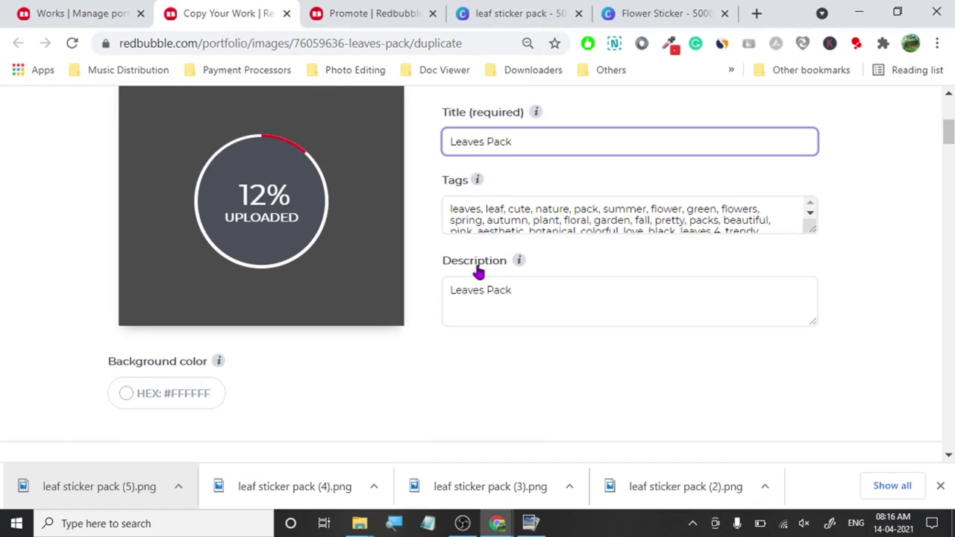
pyautogui.write('f')
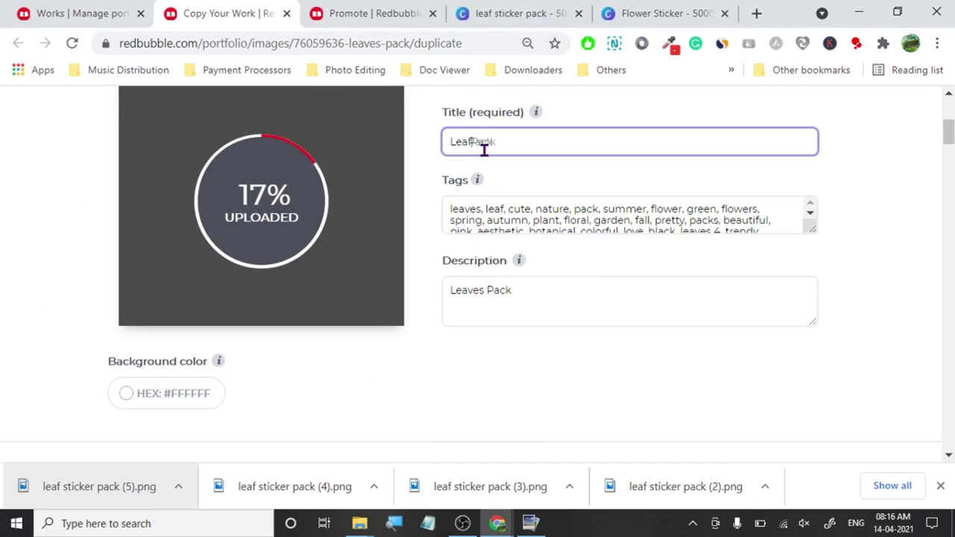
# Change the description of the copied work to "Leaf Pack".
pyautogui.click(482, 292)
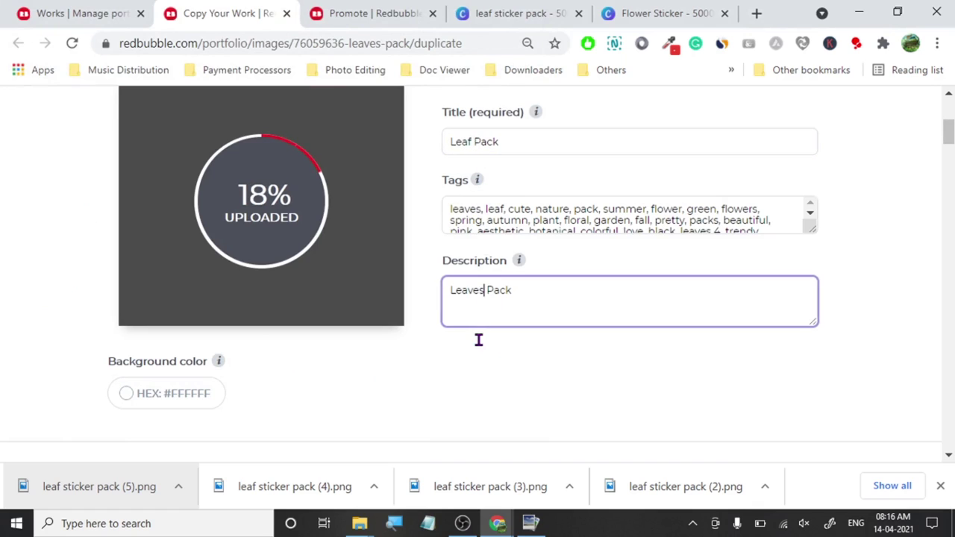
pyautogui.press('BackSpace')
pyautogui.press('BackSpace')
pyautogui.press('BackSpace')
pyautogui.write('f')
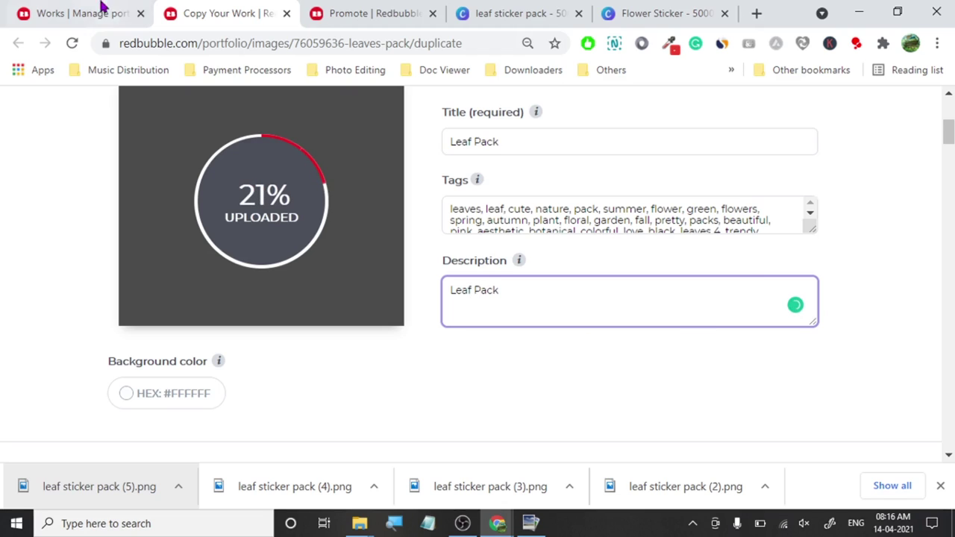
pyautogui.click(26, 248)
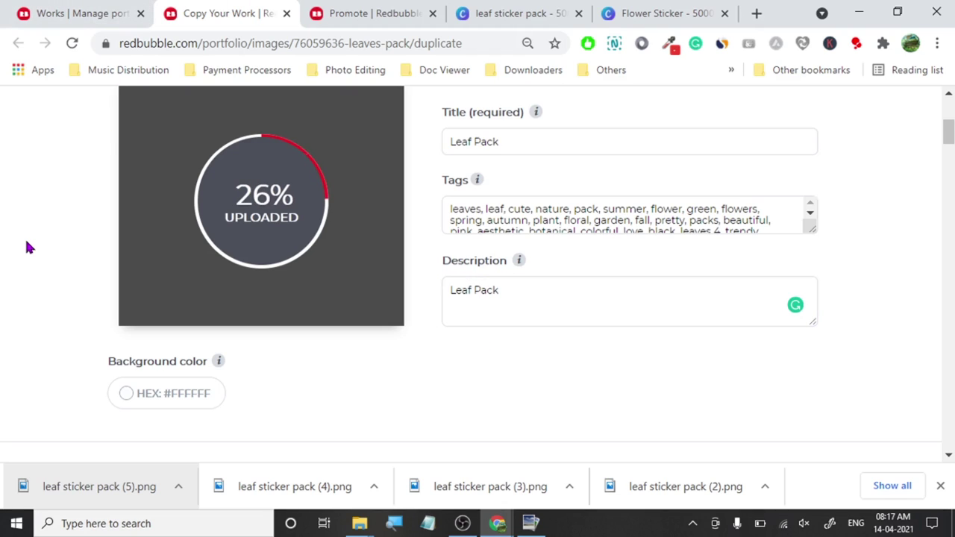
# View the Glossy Sticker product page of Beautiful Leaves Pack, examine its mockups and options, and close the page.
pyautogui.click(356, 16)
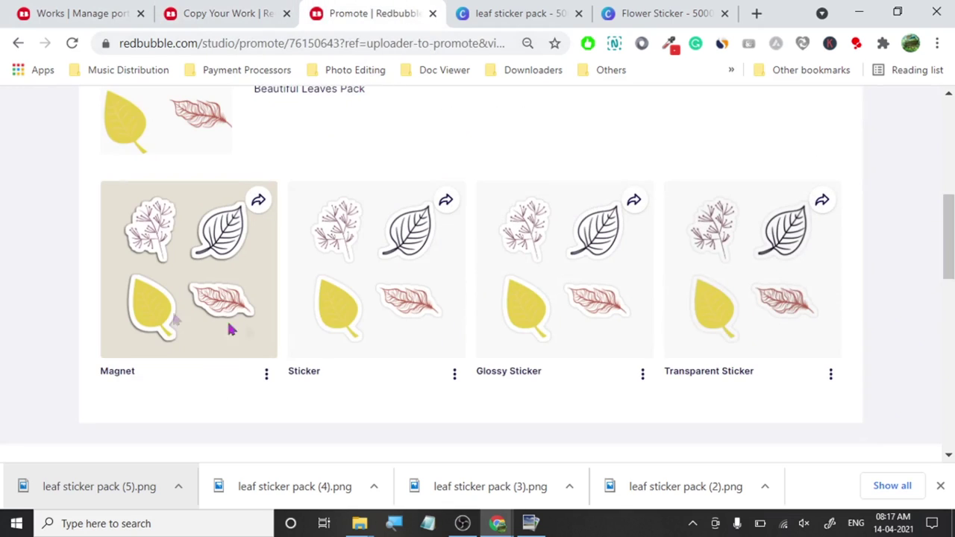
pyautogui.click(641, 375)
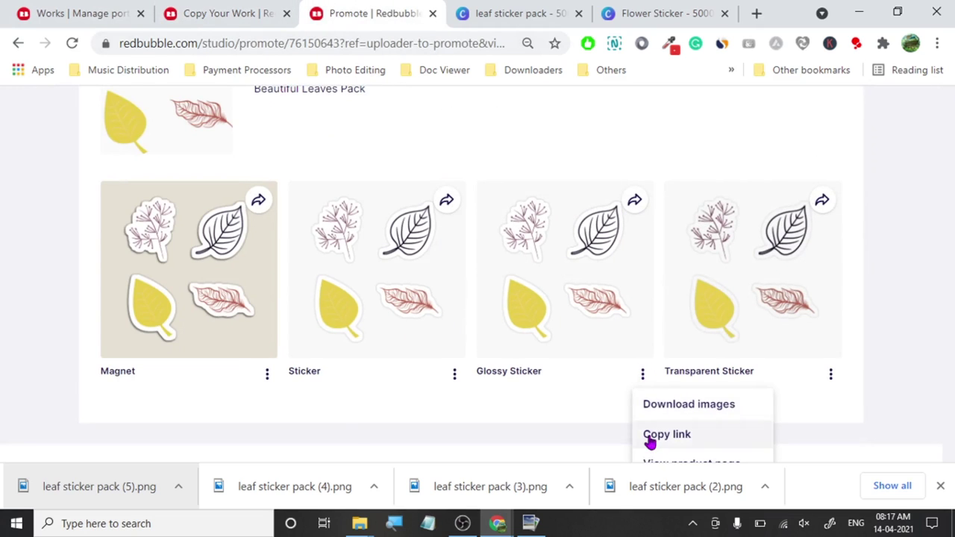
pyautogui.click(652, 464)
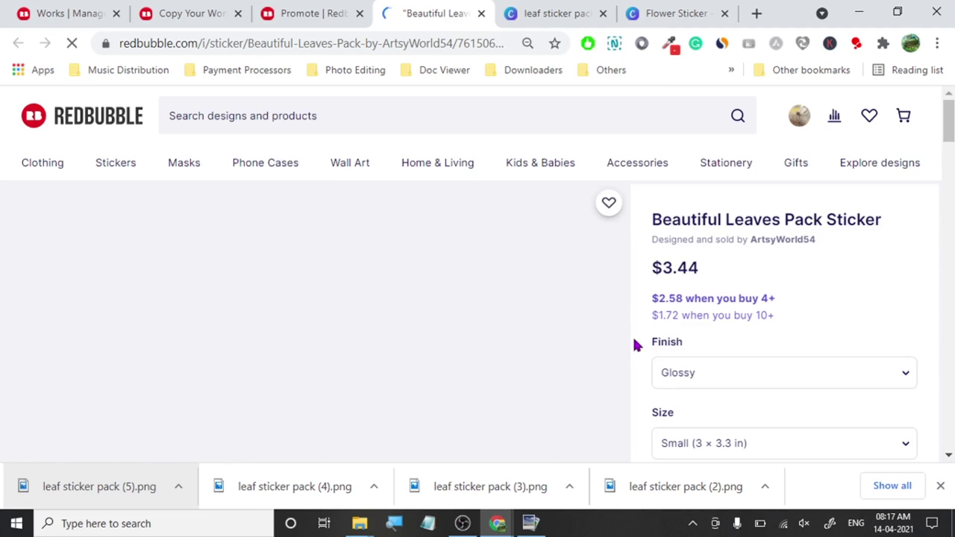
pyautogui.scroll(-1, 626, 313)
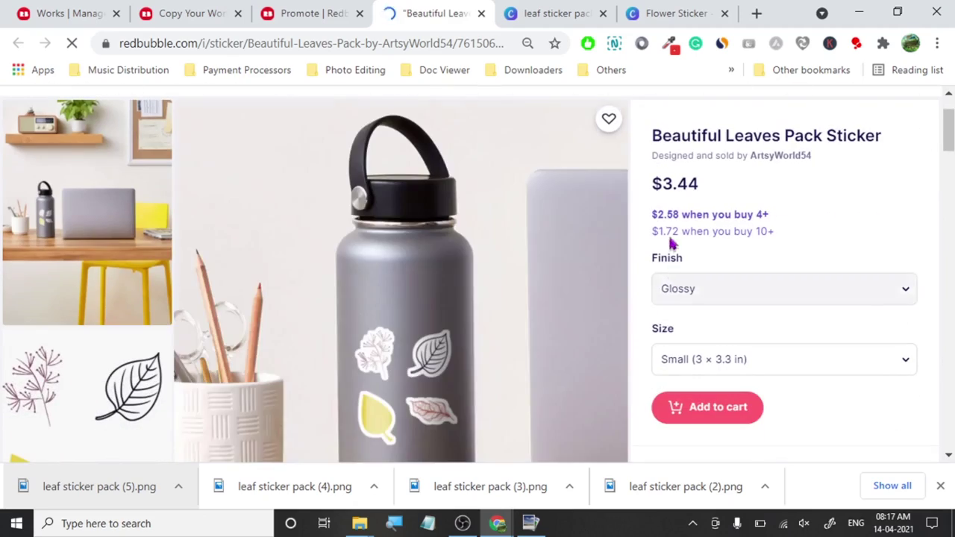
pyautogui.scroll(-2, 612, 235)
pyautogui.scroll(-5, 33, 304)
pyautogui.scroll(6, 169, 294)
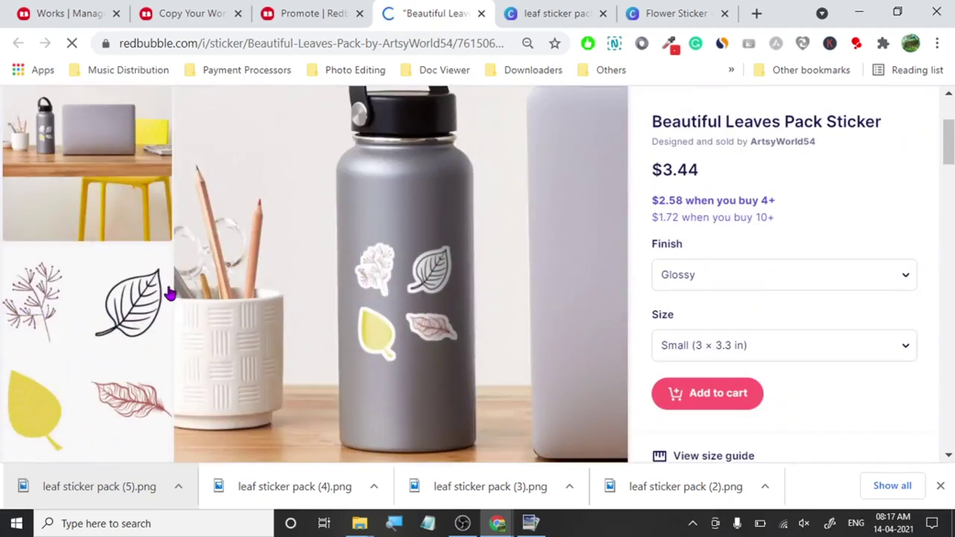
pyautogui.click(481, 13)
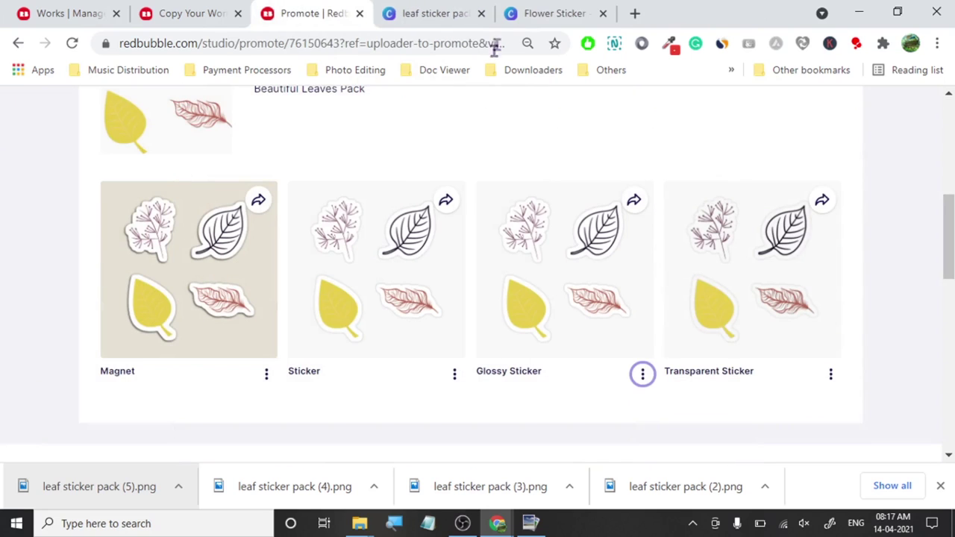
# Switch to the Flower Sticker design in Canva, reopen the flower element results, and delete all four flowers from the canvas.
pyautogui.click(567, 12)
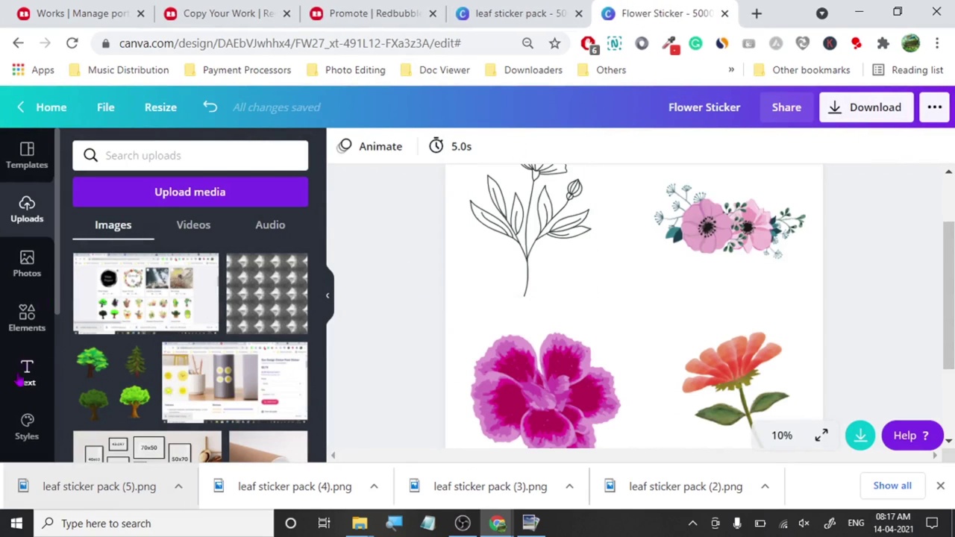
pyautogui.click(27, 314)
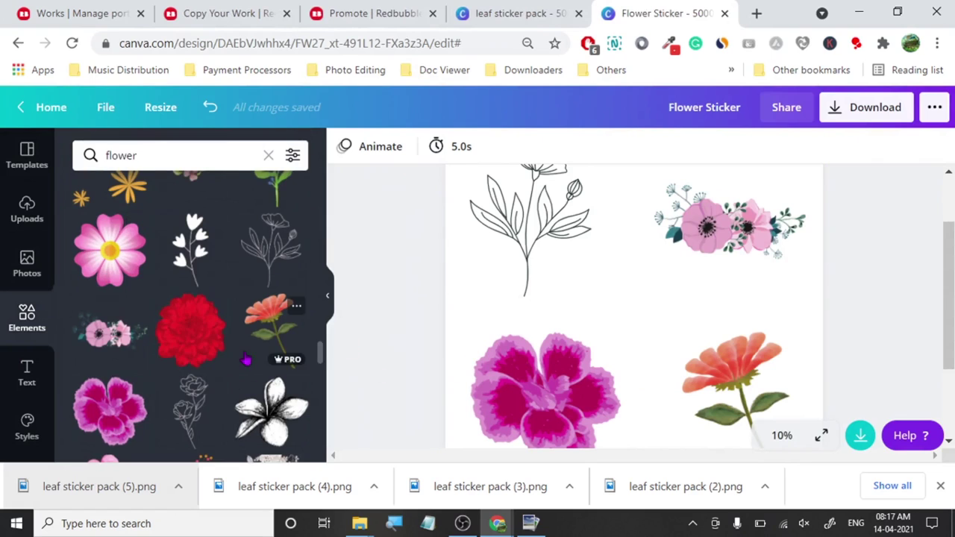
pyautogui.click(559, 245)
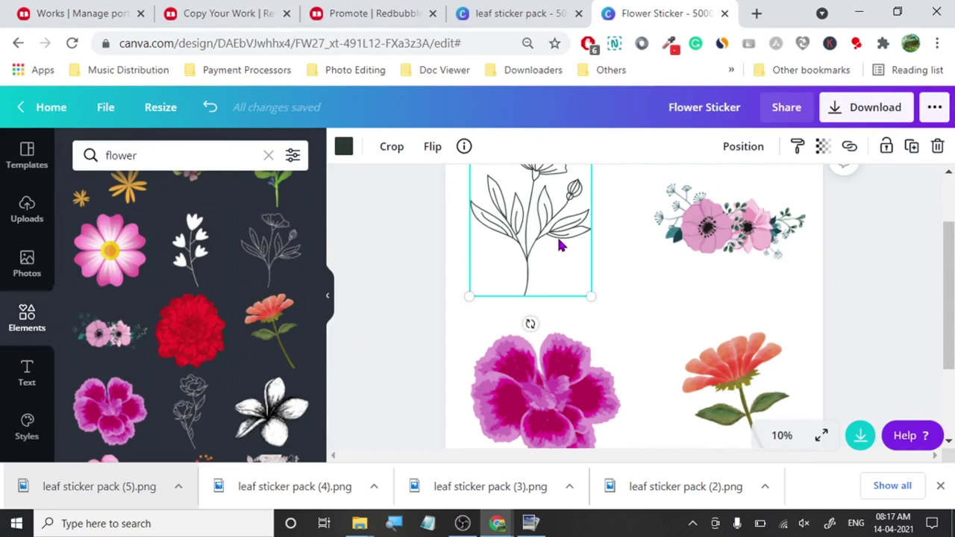
pyautogui.press('Delete')
pyautogui.click(699, 196)
pyautogui.press('Delete')
pyautogui.click(520, 418)
pyautogui.click(520, 418)
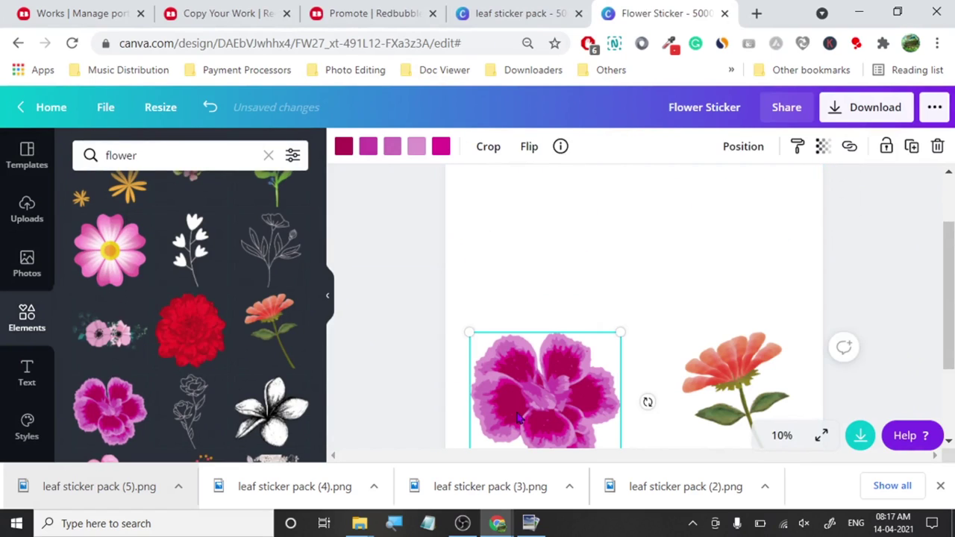
pyautogui.press('Delete')
pyautogui.click(703, 416)
pyautogui.press('Delete')
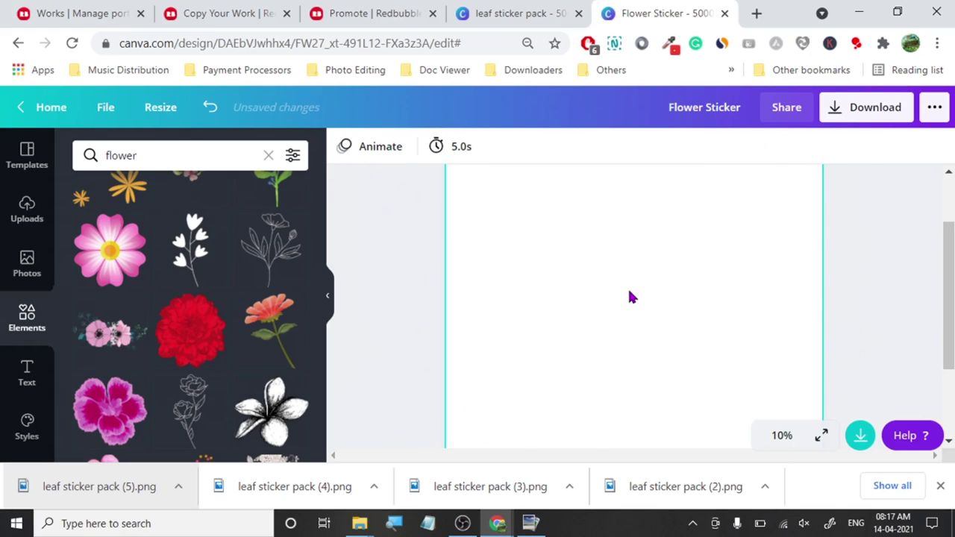
# Set the transparency of the hidden cross-shaped divider to 99 so it serves as a placement guide.
pyautogui.click(634, 293)
pyautogui.click(822, 146)
pyautogui.click(770, 191)
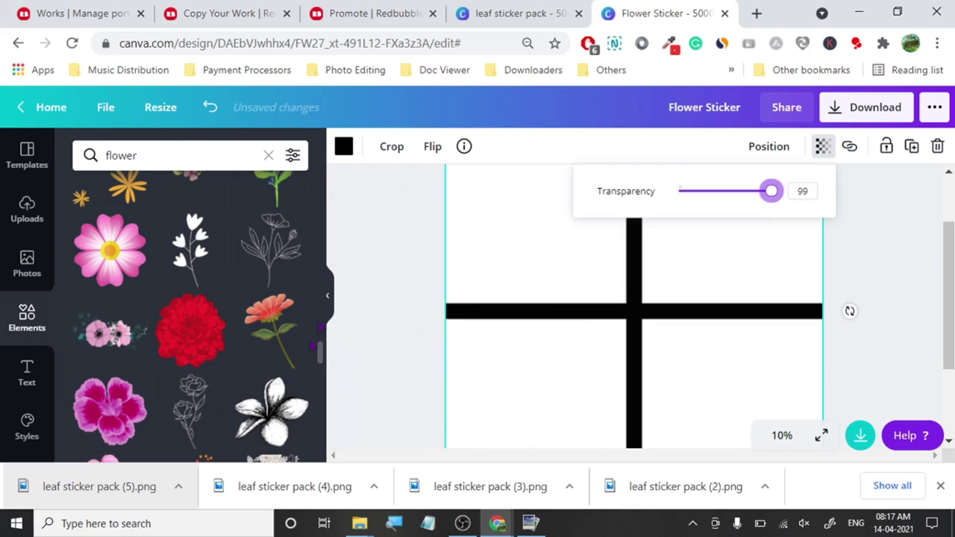
# Place the line-art roses upper left, the black-and-white flower upper right, and the pink watercolour flower lower left of the cross divider.
pyautogui.click(198, 408)
pyautogui.moveTo(620, 268); pyautogui.dragTo(521, 188)
pyautogui.click(271, 409)
pyautogui.moveTo(579, 298); pyautogui.dragTo(679, 212)
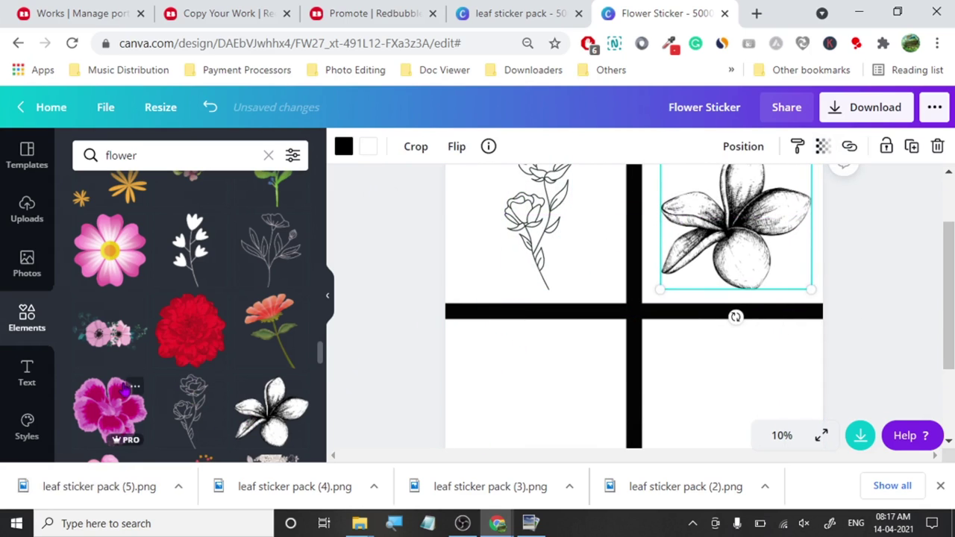
pyautogui.scroll(-2, 164, 371)
pyautogui.click(108, 418)
pyautogui.moveTo(610, 311); pyautogui.dragTo(525, 384)
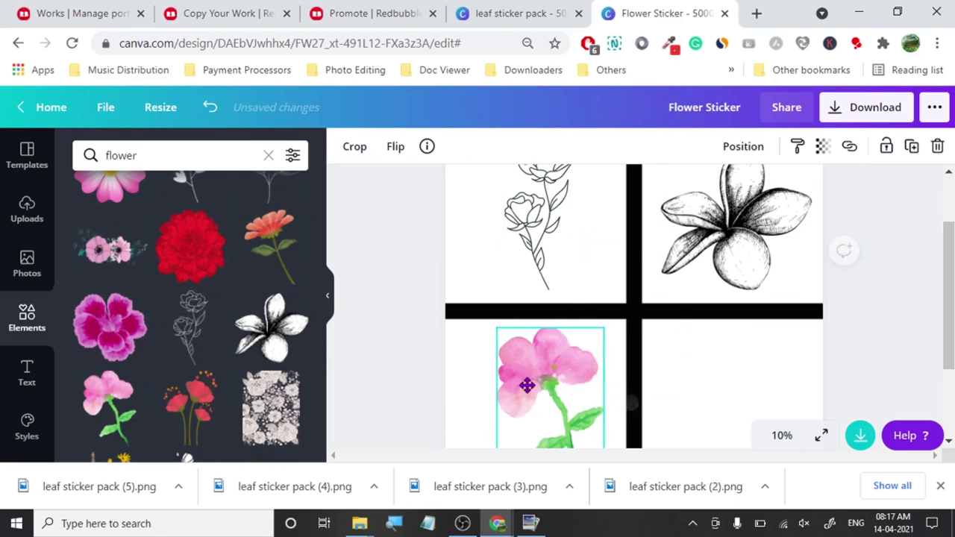
# Place the red poppies in the lower-right quarter and make the cross divider invisible by lowering its transparency value.
pyautogui.click(190, 406)
pyautogui.moveTo(633, 311); pyautogui.dragTo(720, 360)
pyautogui.click(650, 324)
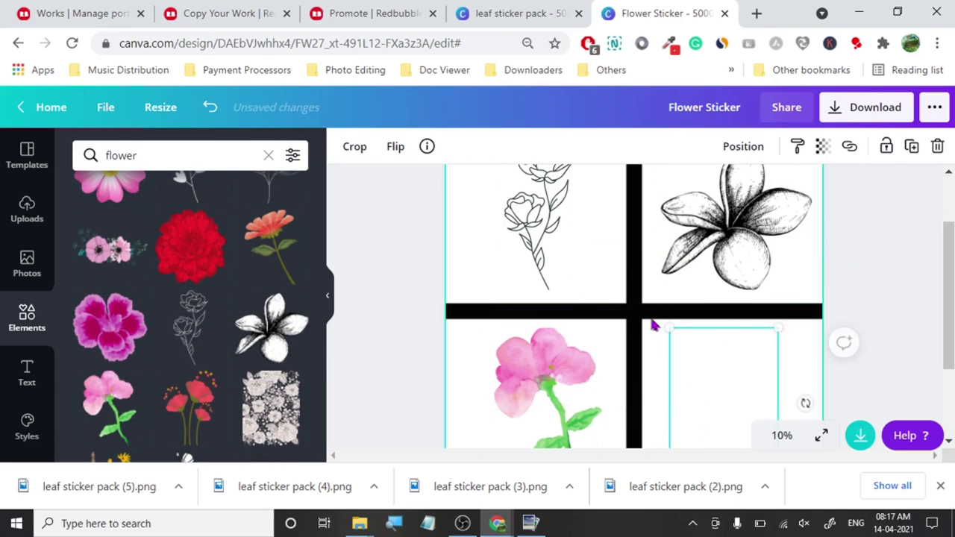
pyautogui.click(823, 146)
pyautogui.moveTo(755, 191); pyautogui.dragTo(635, 198)
pyautogui.click(416, 213)
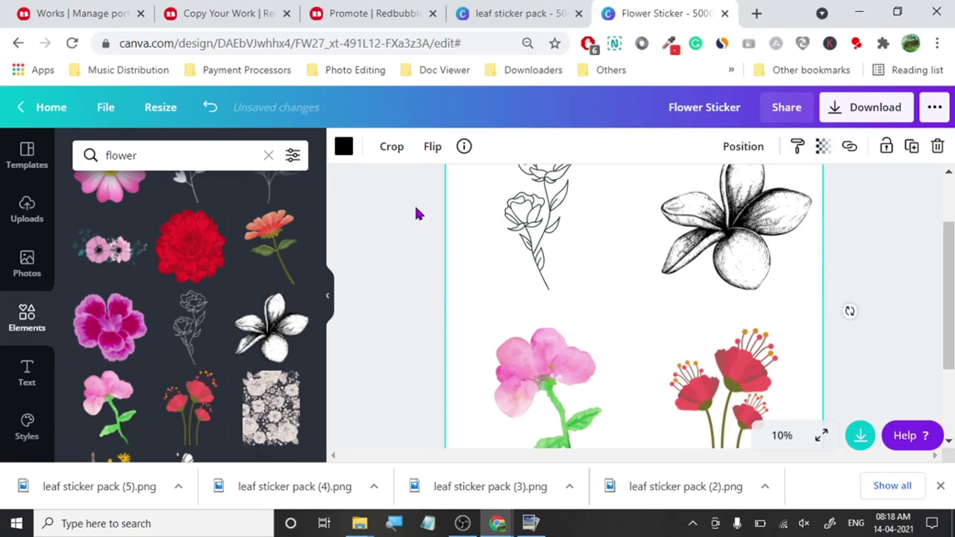
# Download the Flower Sticker design as a PNG at size 1.5 (7500 × 7500 px) with a transparent background.
pyautogui.scroll(-2, 906, 276)
pyautogui.scroll(3, 901, 273)
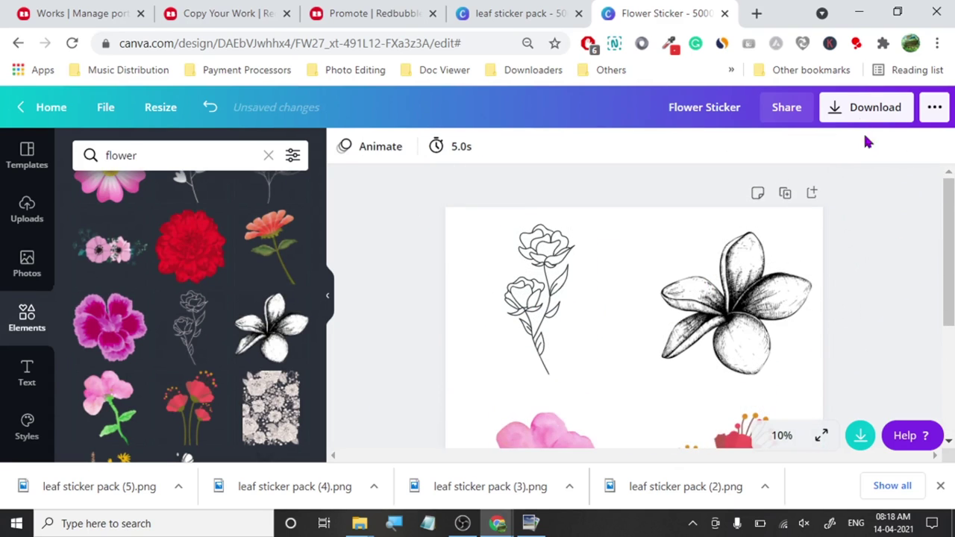
pyautogui.click(866, 107)
pyautogui.click(804, 251)
pyautogui.click(780, 298)
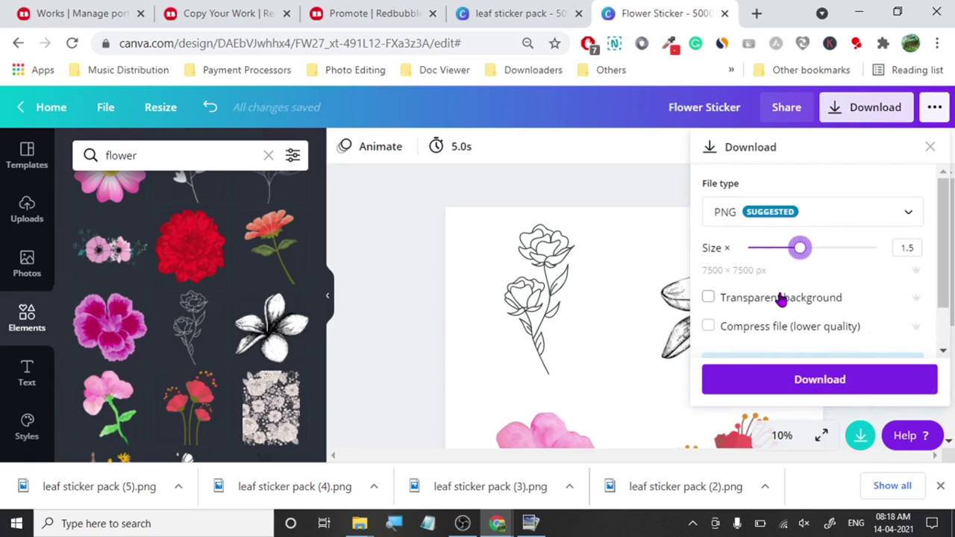
pyautogui.click(794, 380)
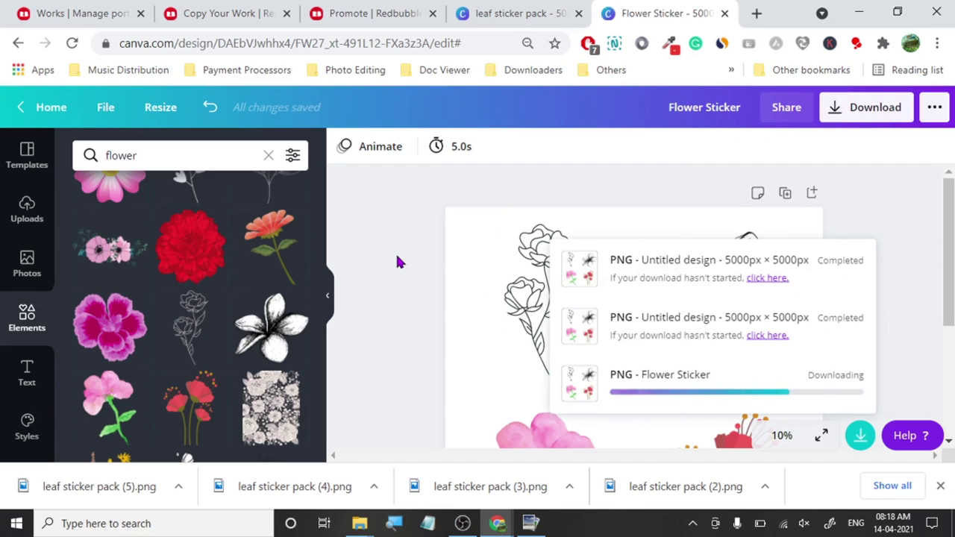
# Switch to the Leaf Pack copy page on Redbubble, confirm the artwork rights, and save the work.
pyautogui.hotkey('ctrl', '2')
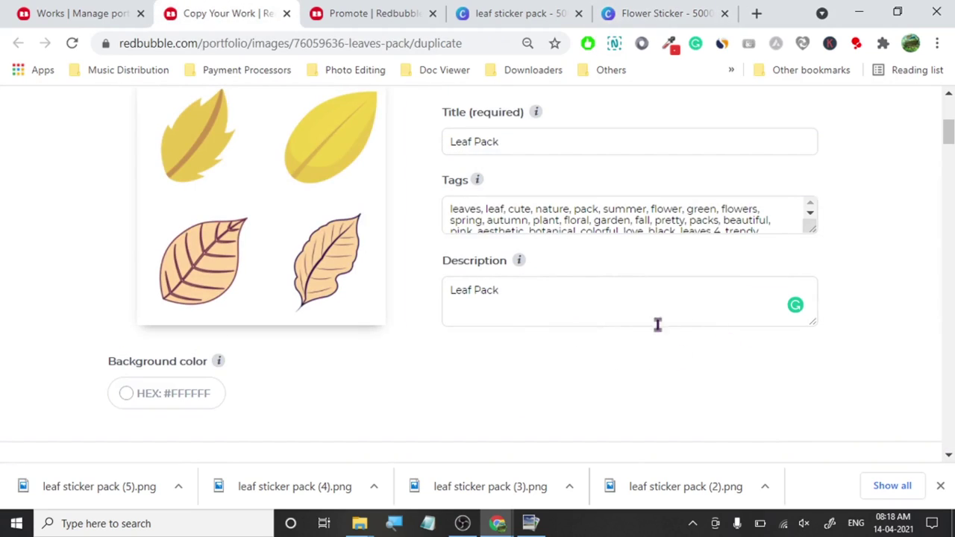
pyautogui.moveTo(951, 127); pyautogui.dragTo(947, 422)
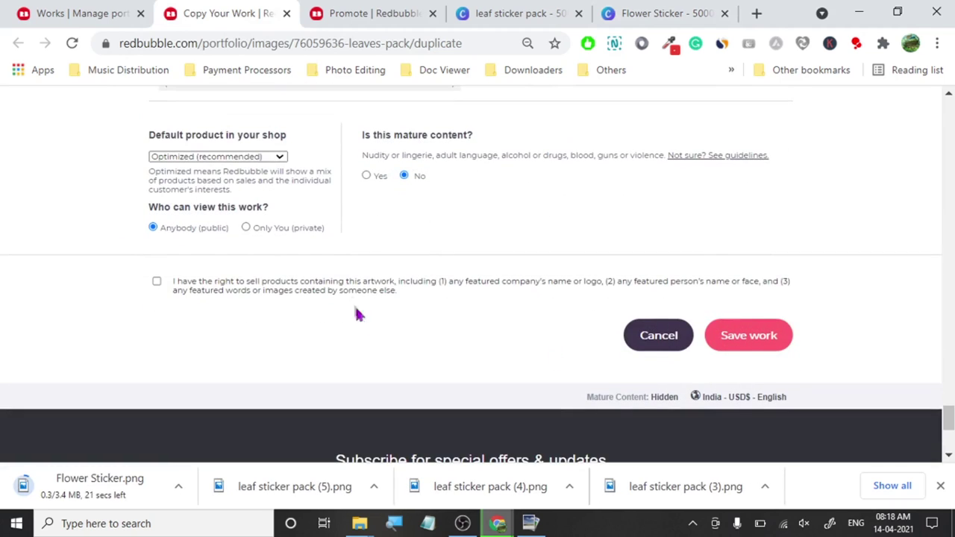
pyautogui.click(736, 335)
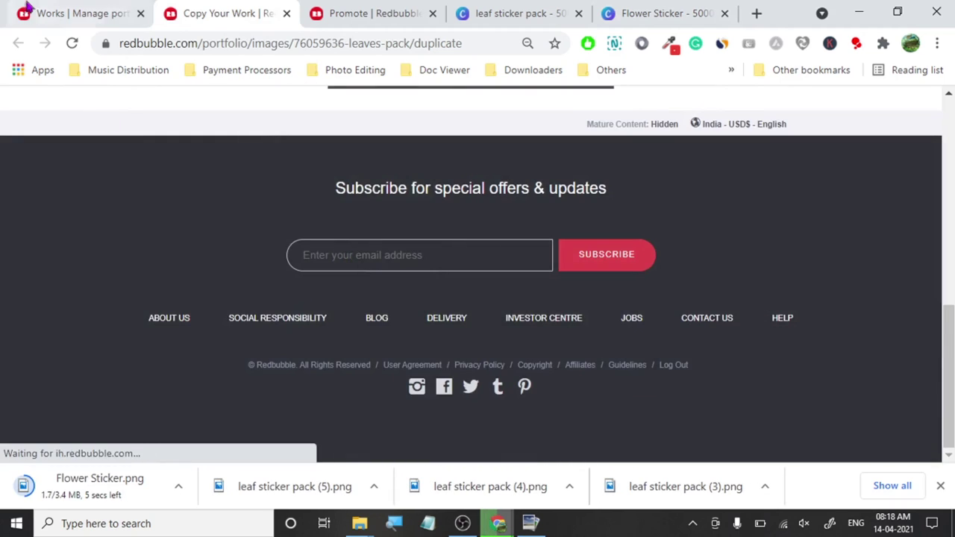
# From the portfolio works, open a settings copy of the Flower Pack with four peach-toned flowers in a new tab.
pyautogui.hotkey('ctrl', '1')
pyautogui.scroll(7, 41, 230)
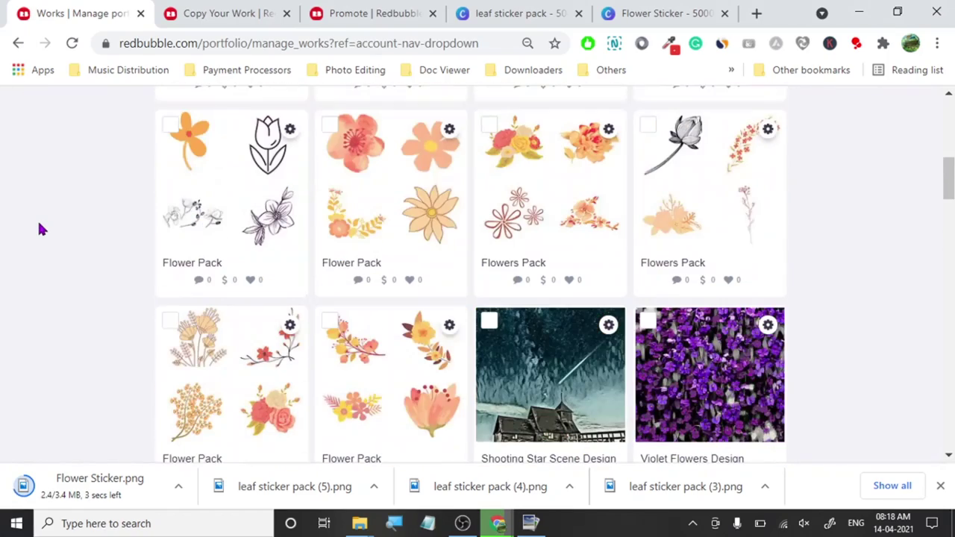
pyautogui.click(447, 131)
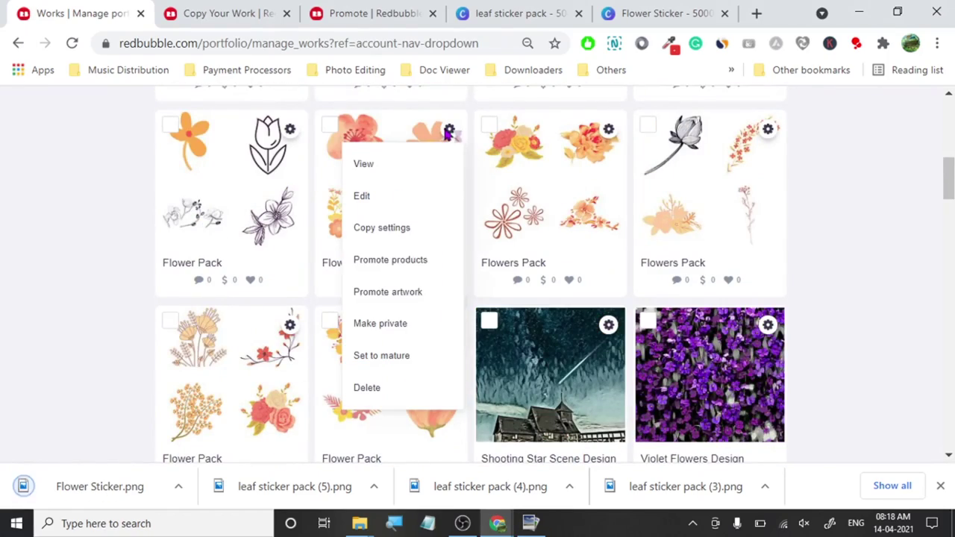
pyautogui.rightClick(381, 237)
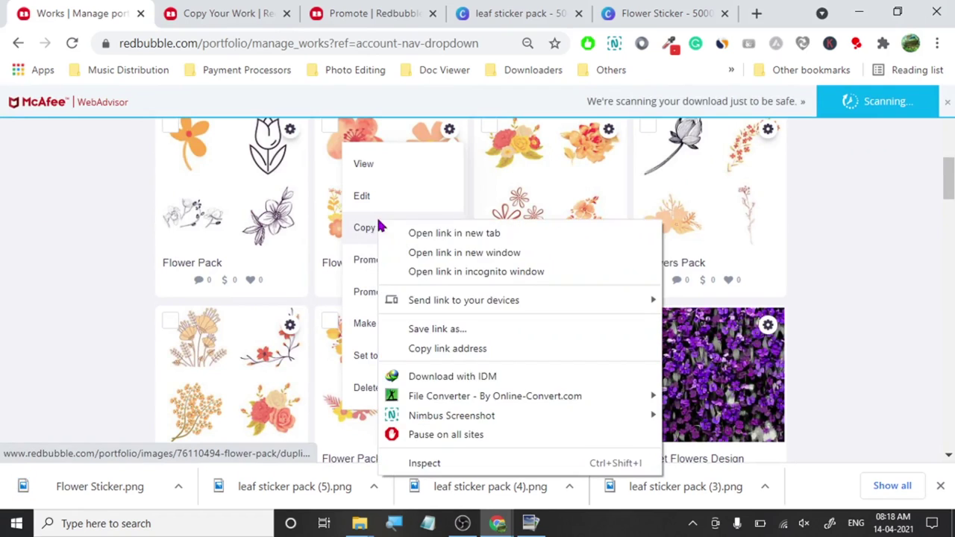
pyautogui.click(403, 235)
pyautogui.click(179, 13)
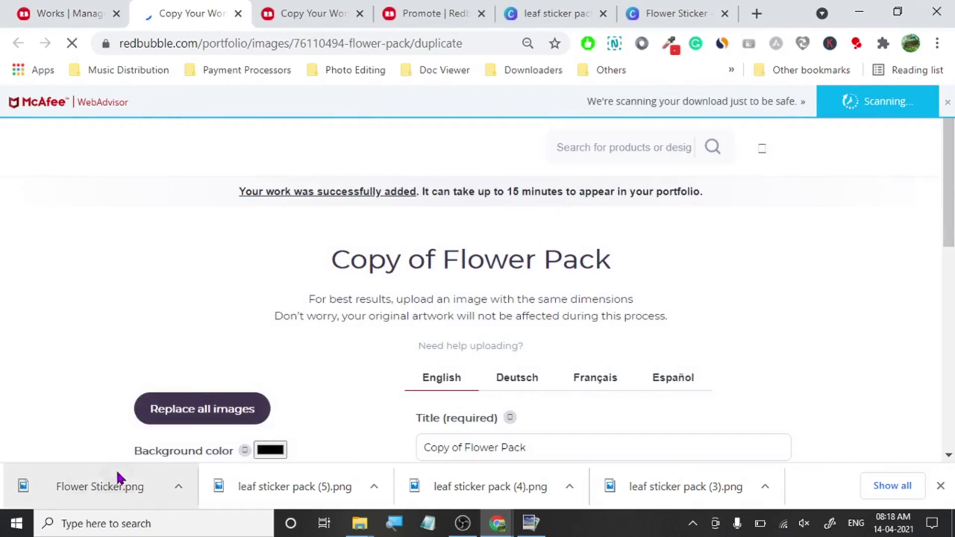
# Open Flower Sticker.png in PhotoPad, close the old leaf sticker image, apply the Amber filter, and save over the file.
pyautogui.moveTo(118, 474); pyautogui.dragTo(173, 329)
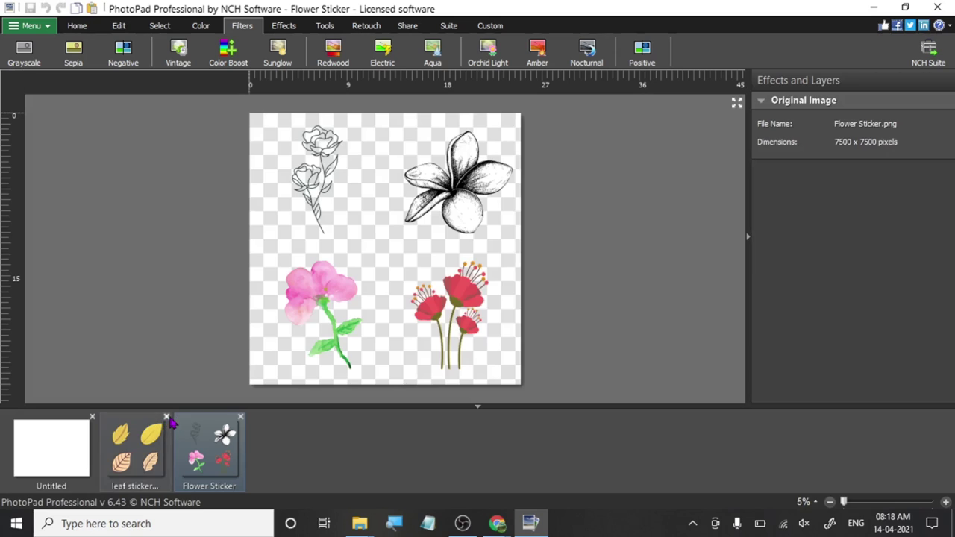
pyautogui.click(167, 417)
pyautogui.click(538, 51)
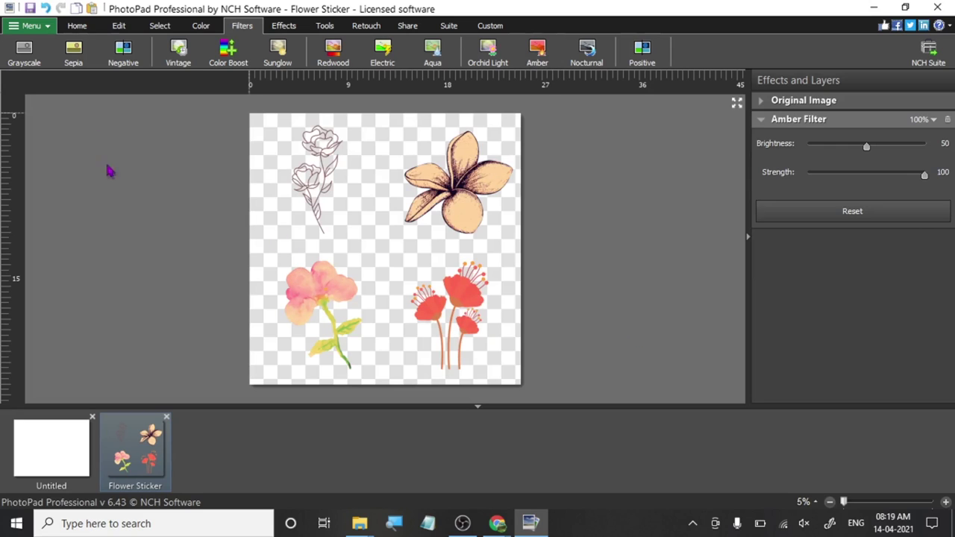
pyautogui.hotkey('ctrl', 's')
pyautogui.click(441, 205)
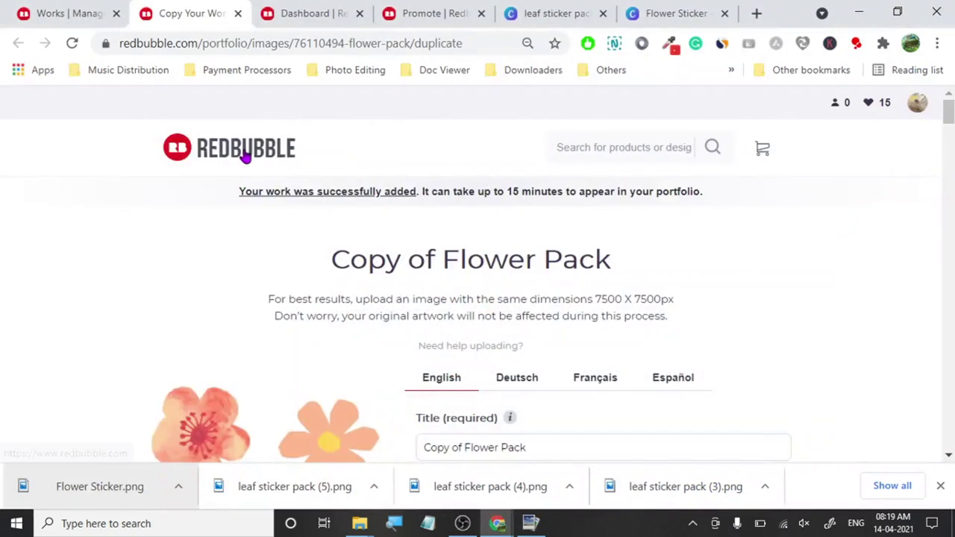
# Replace all images of the Flower Pack copy on Redbubble with the Flower Sticker file from Downloads.
pyautogui.scroll(-3, 21, 299)
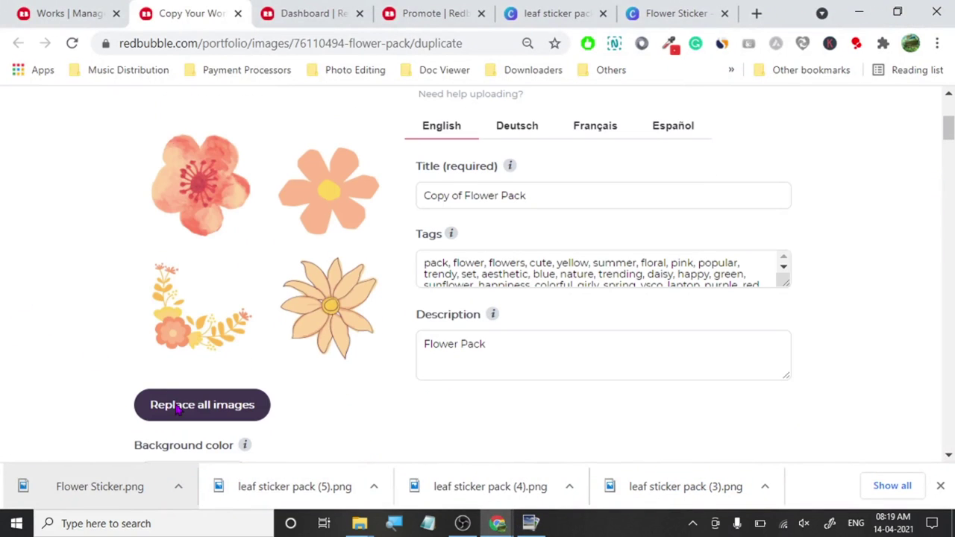
pyautogui.click(178, 409)
pyautogui.click(177, 142)
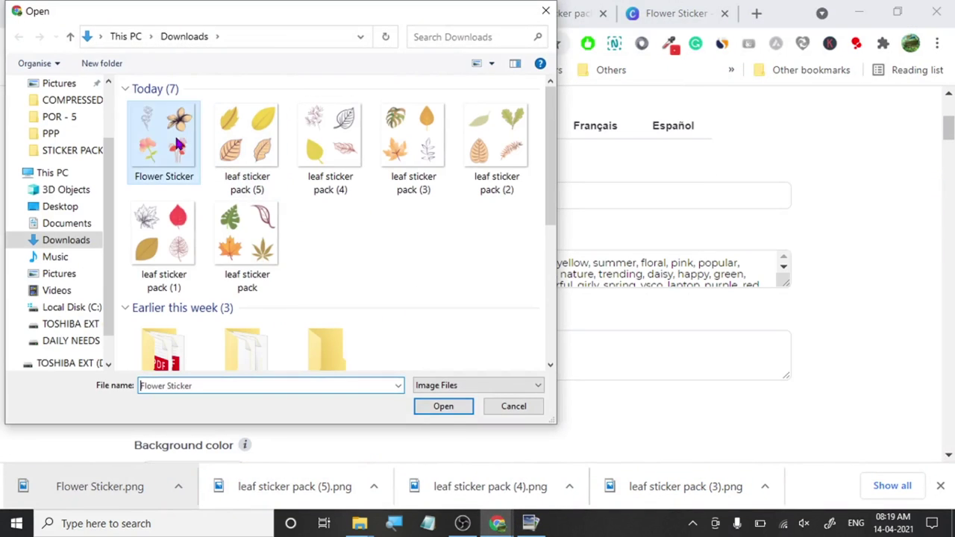
pyautogui.click(440, 410)
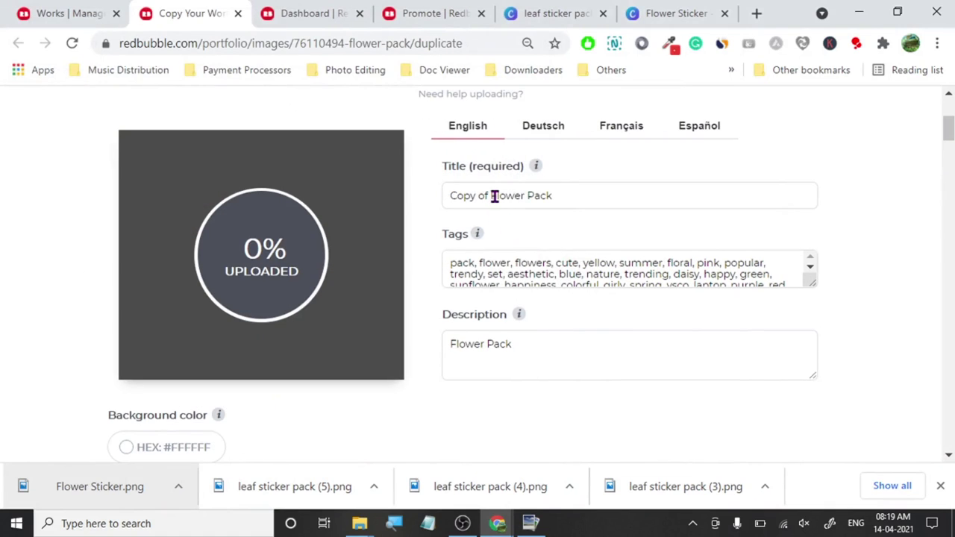
# Change the copied work's title to "Flower Pack".
pyautogui.click(493, 196)
pyautogui.press('BackSpace')
pyautogui.press('BackSpace')
pyautogui.press('BackSpace')
pyautogui.press('BackSpace')
pyautogui.press('BackSpace')
pyautogui.press('BackSpace')
pyautogui.press('BackSpace')
pyautogui.press('BackSpace')
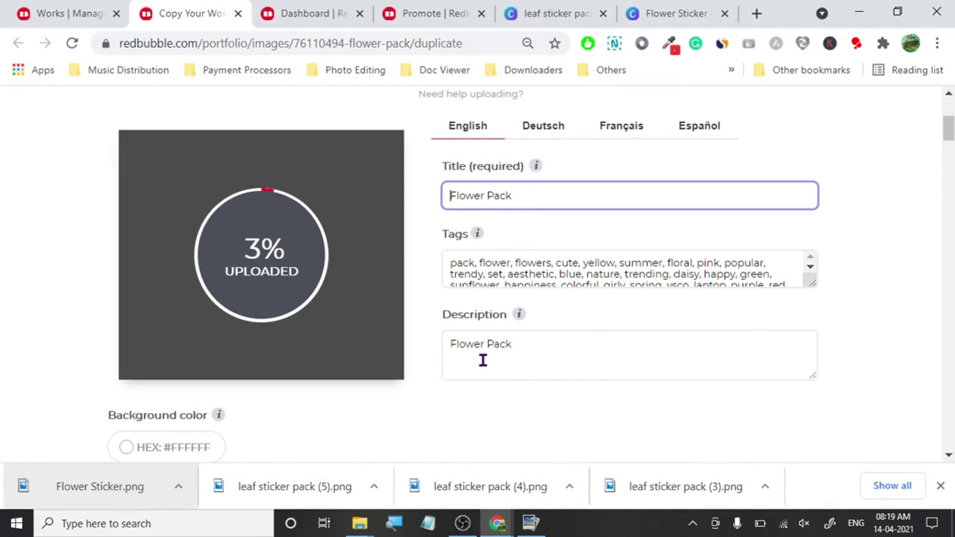
# Check the promote pages of the two published leaf packs, close the Beautiful Leaves Pack one, and return to the flower upload.
pyautogui.click(314, 10)
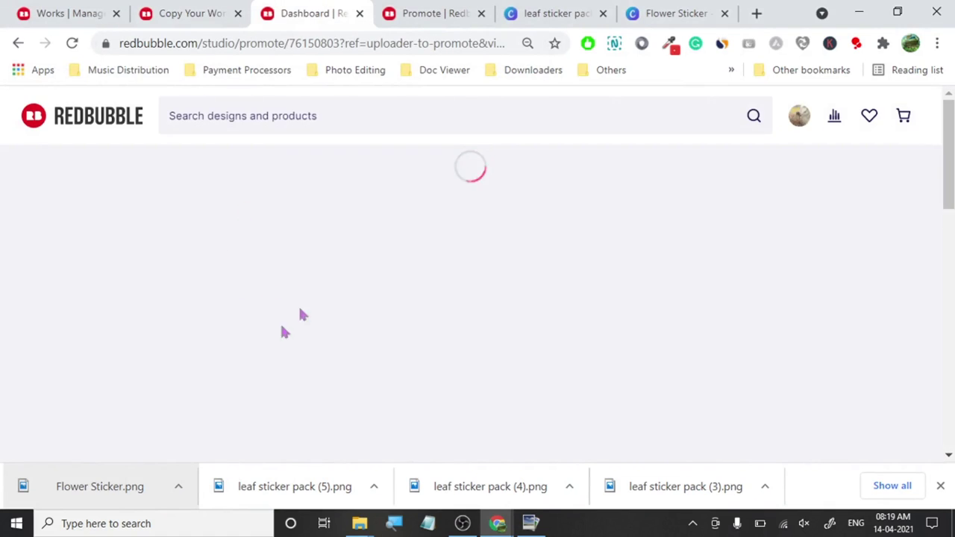
pyautogui.click(395, 13)
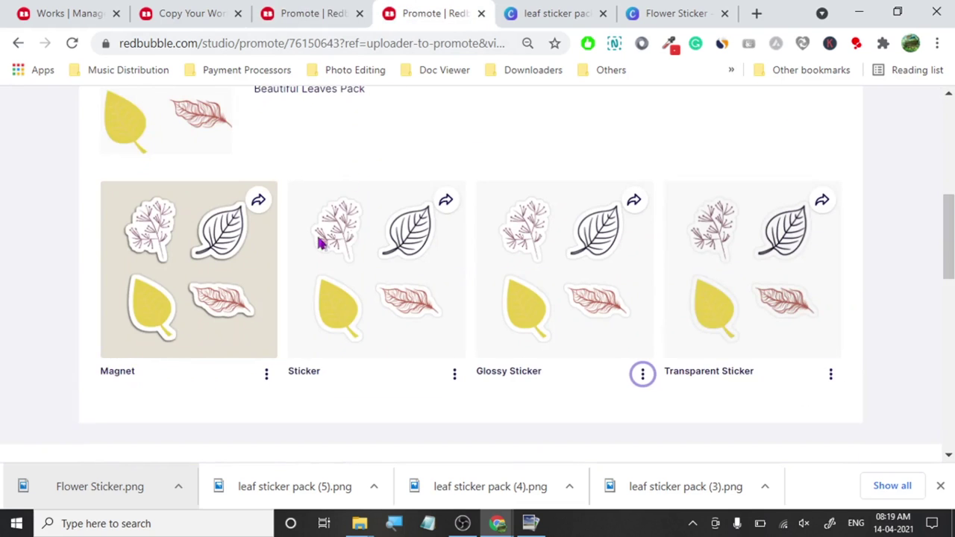
pyautogui.click(481, 14)
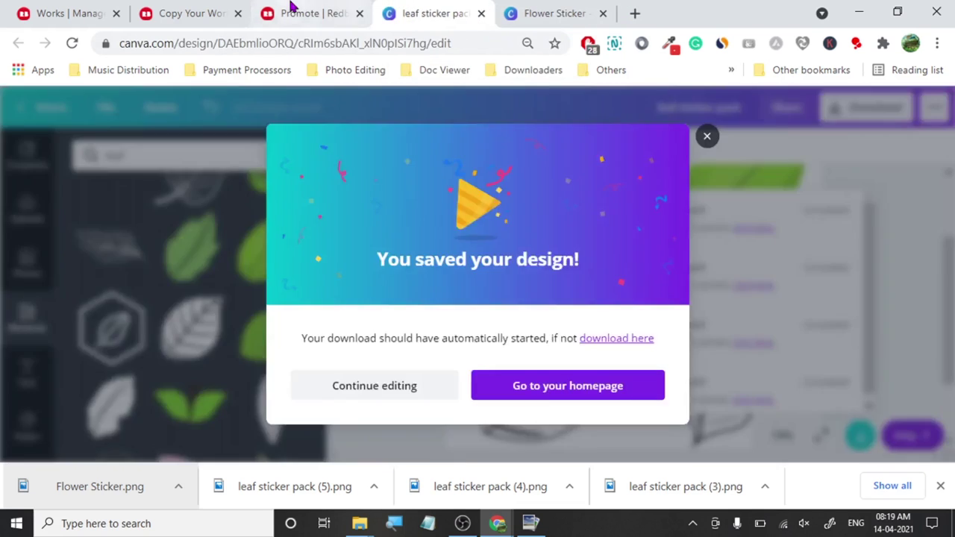
pyautogui.click(284, 13)
pyautogui.scroll(-5, 10, 383)
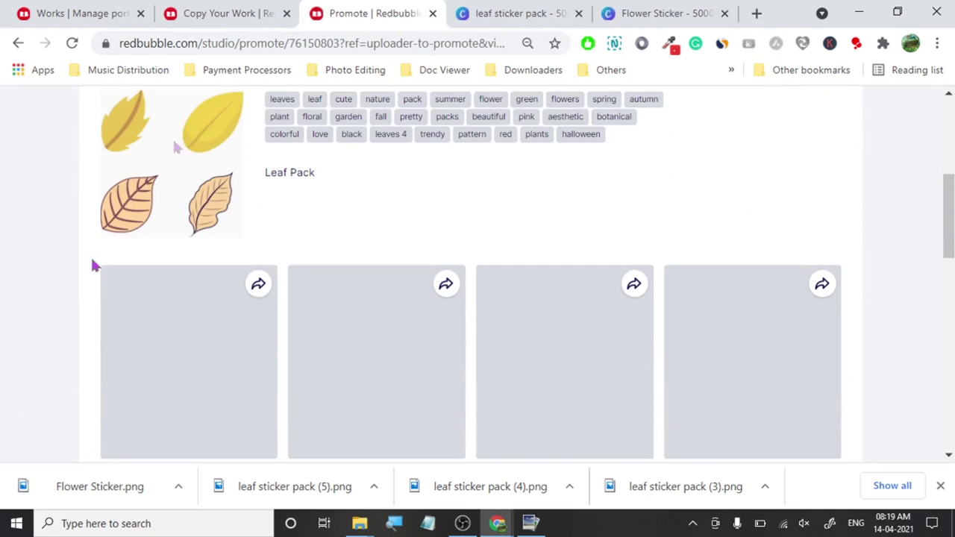
pyautogui.hotkey('ctrl', 'shift', 'Tab')
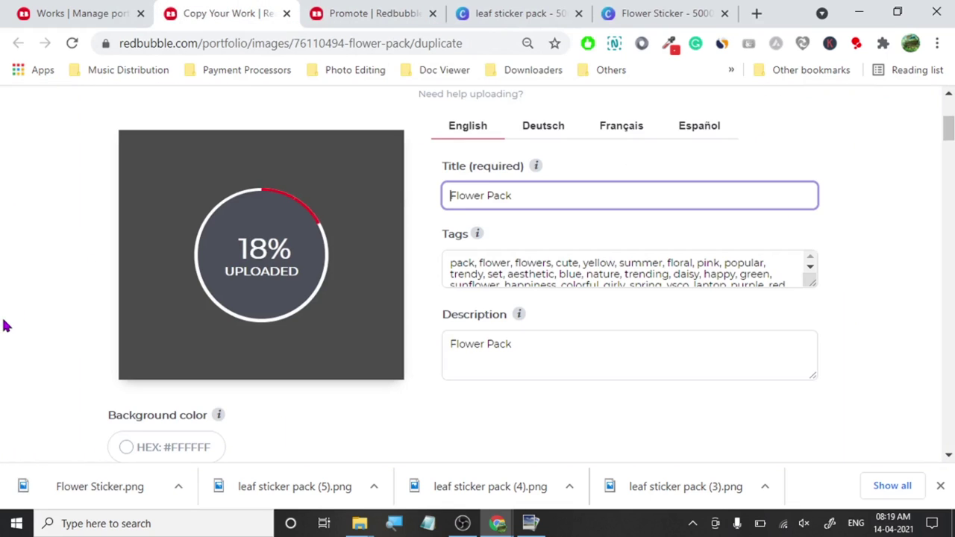
# Examine the product previews and which products are enabled on the Flower Pack copy page.
pyautogui.scroll(-15, 3, 284)
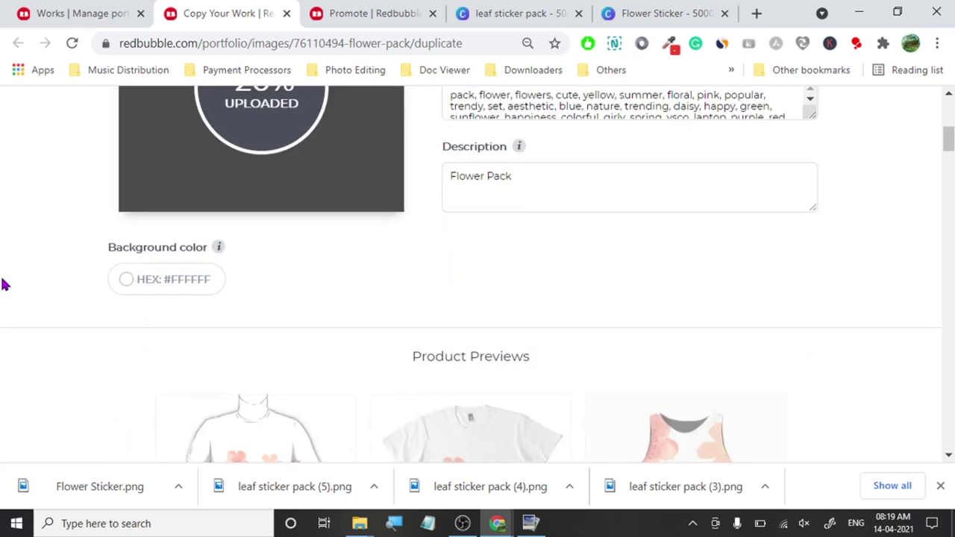
pyautogui.scroll(-12, 4, 283)
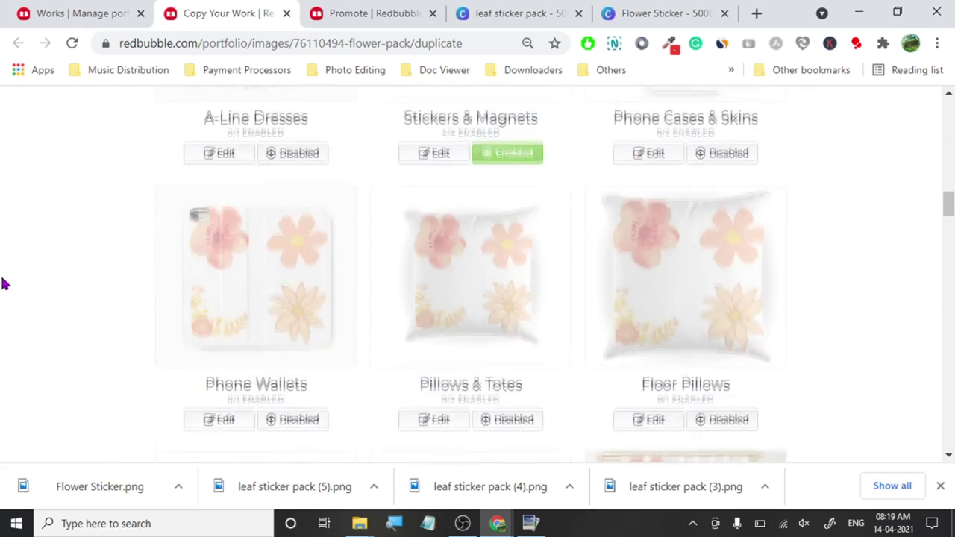
pyautogui.scroll(-3, 4, 283)
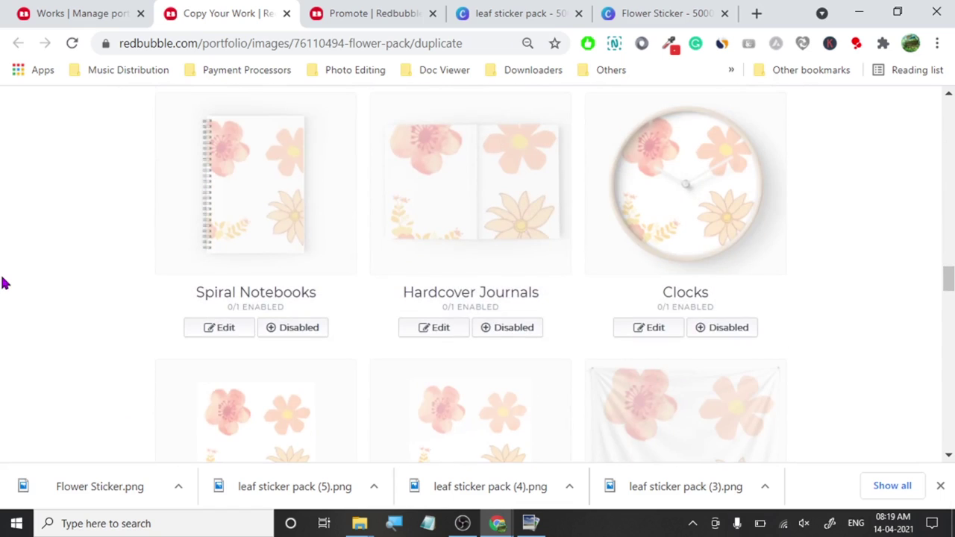
pyautogui.moveTo(949, 287); pyautogui.dragTo(946, 136)
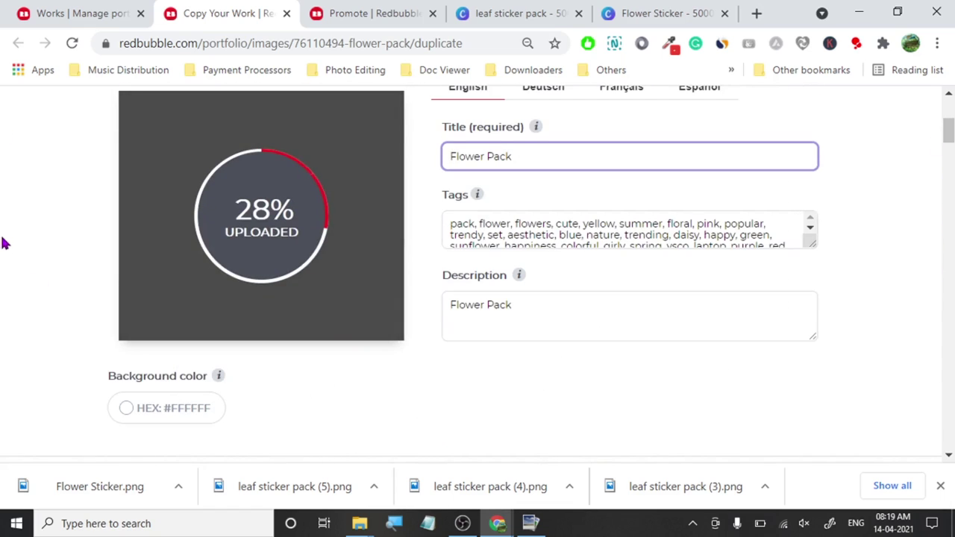
# View the Leaf Pack sticker and magnet mockups on its promote page and close the page.
pyautogui.click(351, 13)
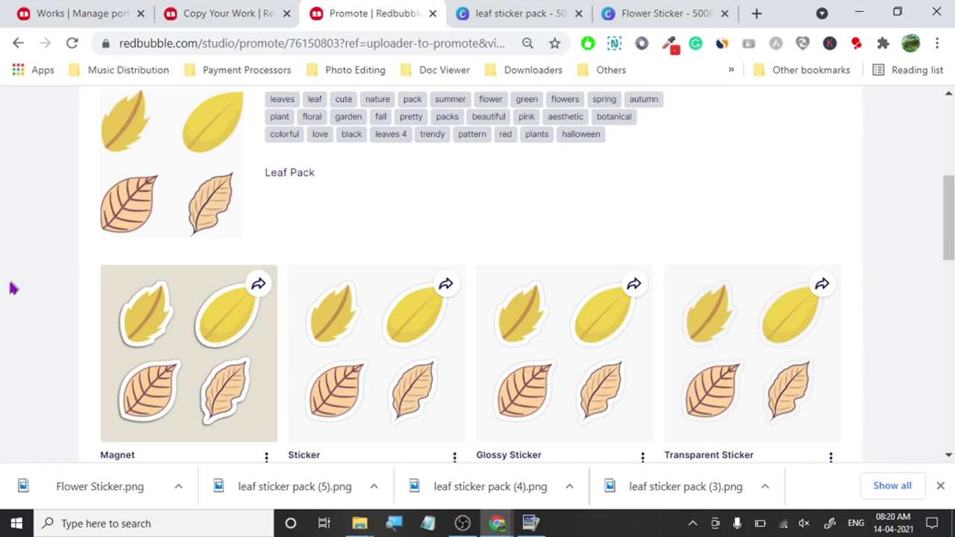
pyautogui.click(432, 12)
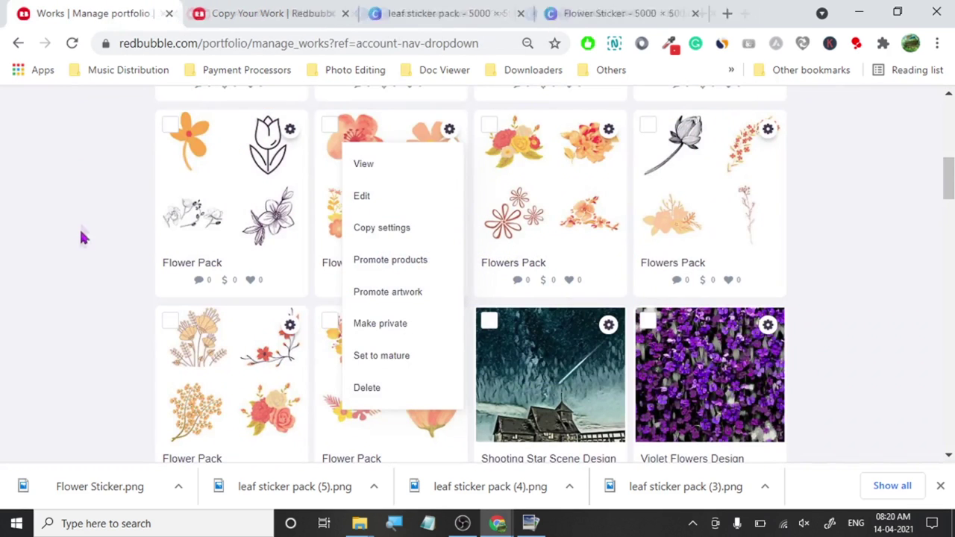
# Reload the portfolio works list, examine the published leaf packs, and return to the Flower Pack upload.
pyautogui.click(79, 227)
pyautogui.click(71, 44)
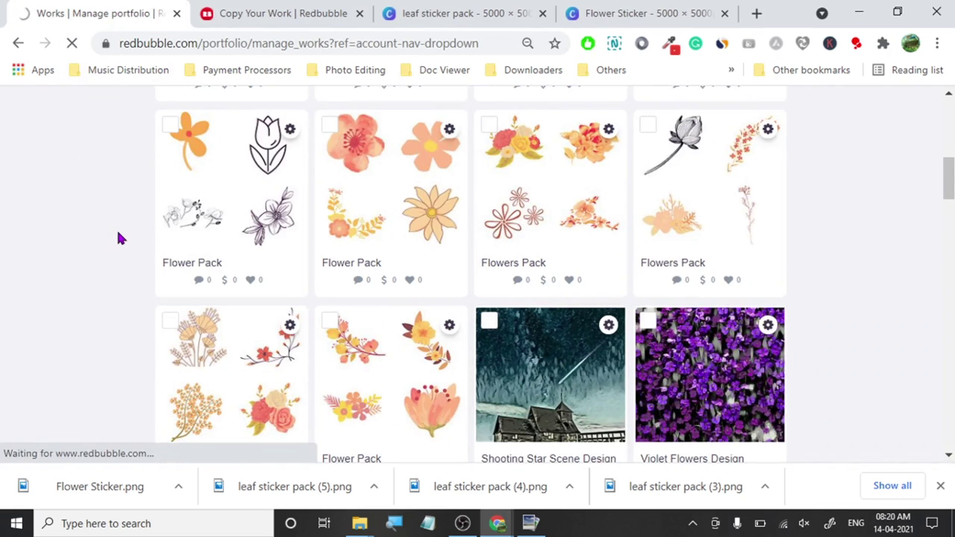
pyautogui.scroll(10, 3, 308)
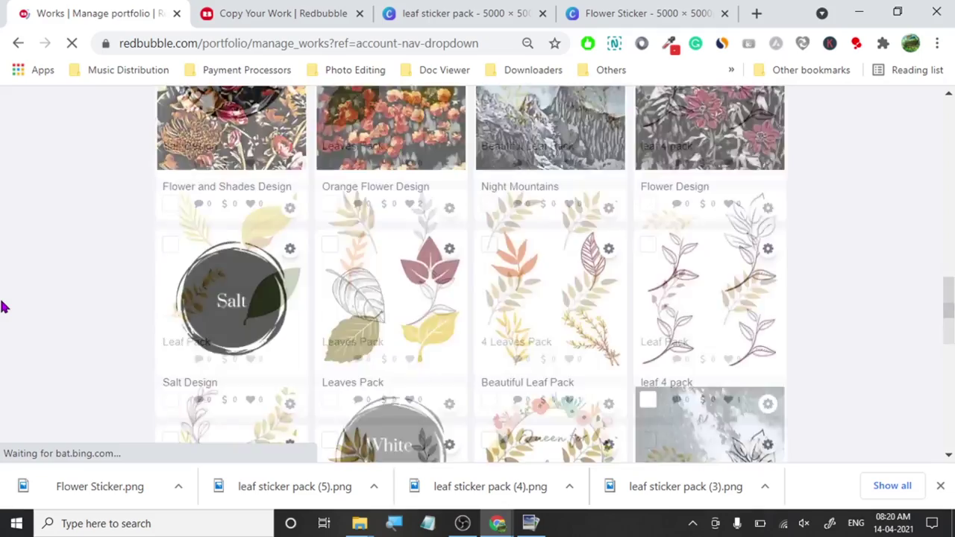
pyautogui.scroll(10, 3, 306)
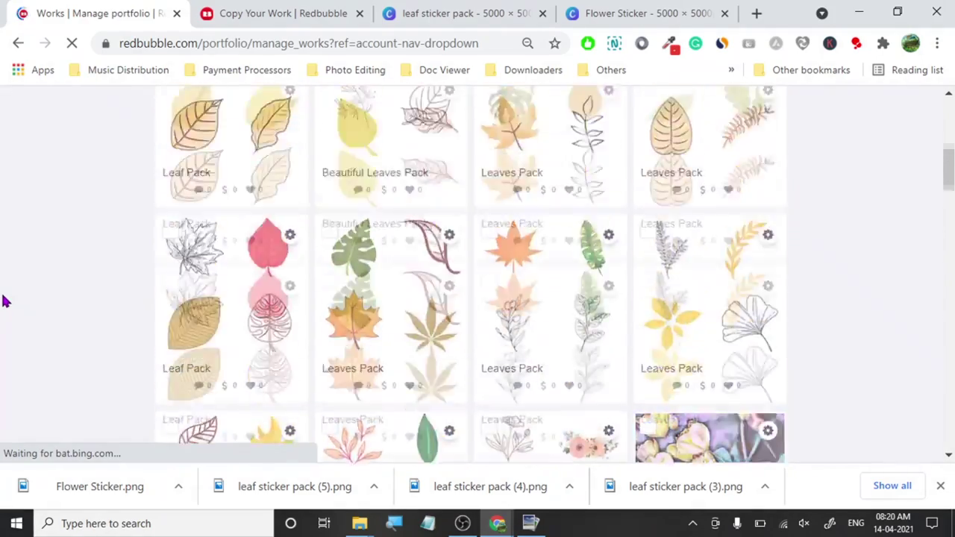
pyautogui.scroll(3, 3, 300)
pyautogui.scroll(-3, 3, 301)
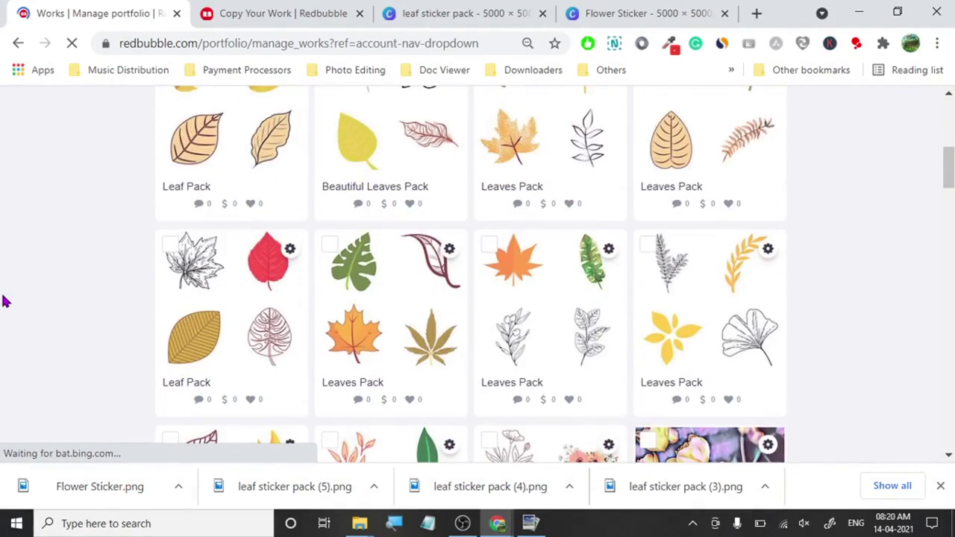
pyautogui.scroll(1, 4, 300)
pyautogui.click(283, 13)
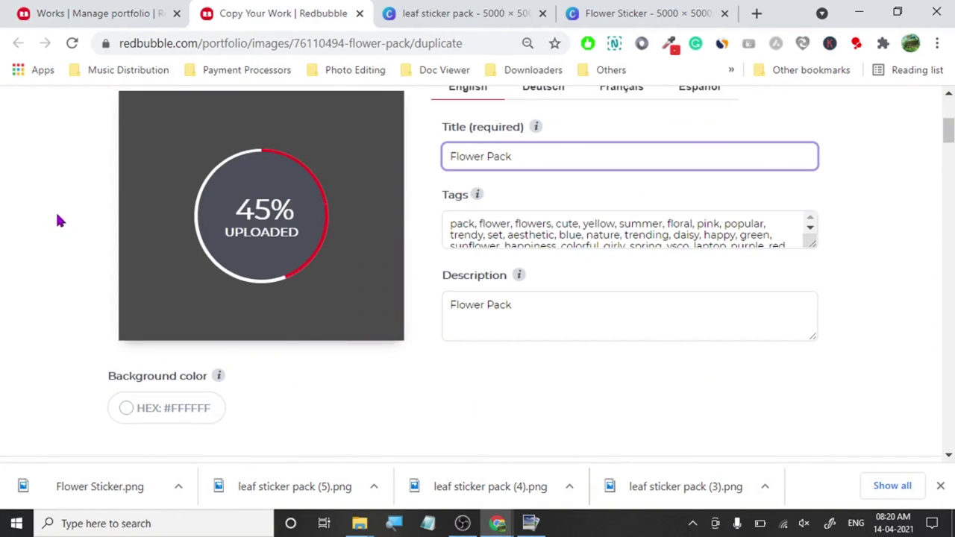
# Dismiss the saved-design message in the leaf sticker pack design and set the black cross divider's transparency to 100.
pyautogui.click(97, 13)
pyautogui.click(430, 13)
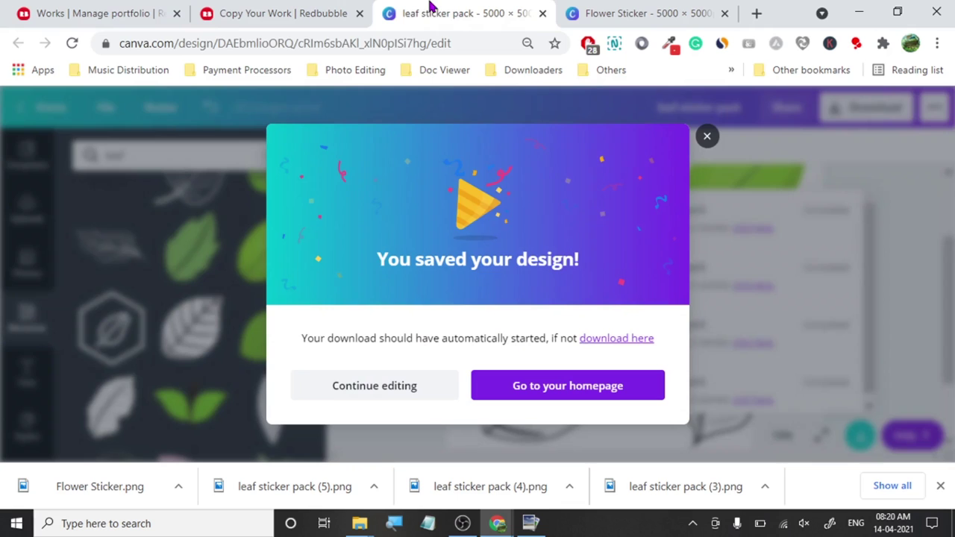
pyautogui.click(707, 135)
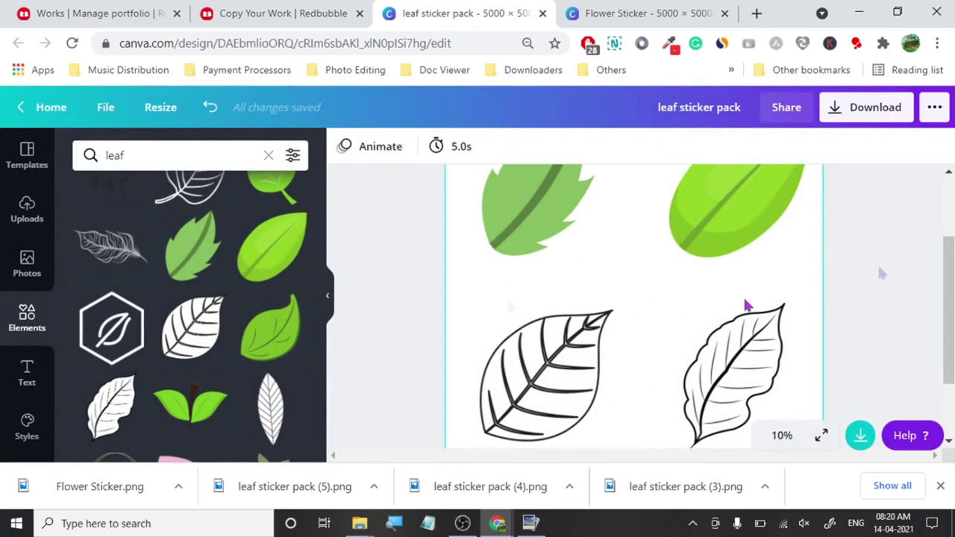
pyautogui.click(658, 281)
pyautogui.click(821, 147)
pyautogui.moveTo(761, 197); pyautogui.dragTo(773, 192)
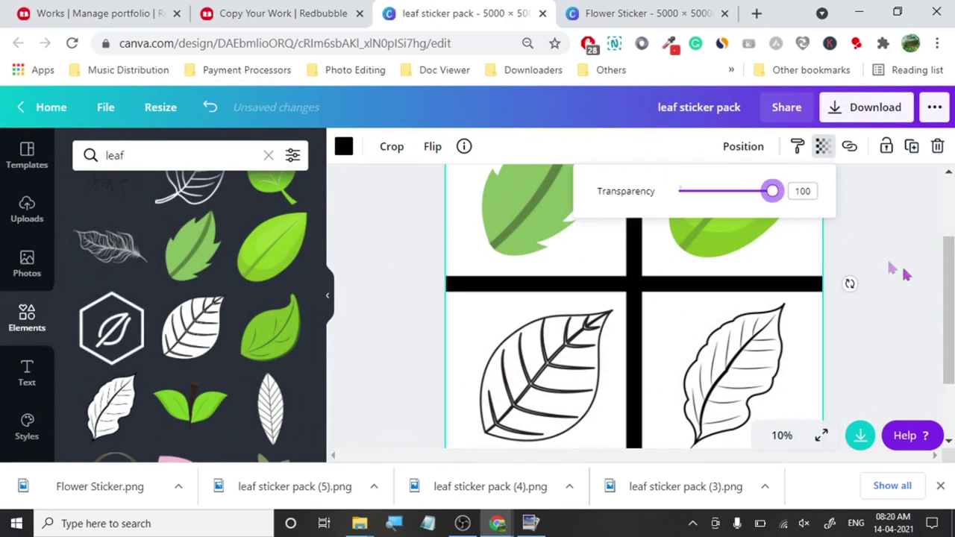
# Switch to the Flower Sticker design, dismiss its saved-design message, and set the cross divider's transparency to 100.
pyautogui.hotkey('ctrl', 'Tab')
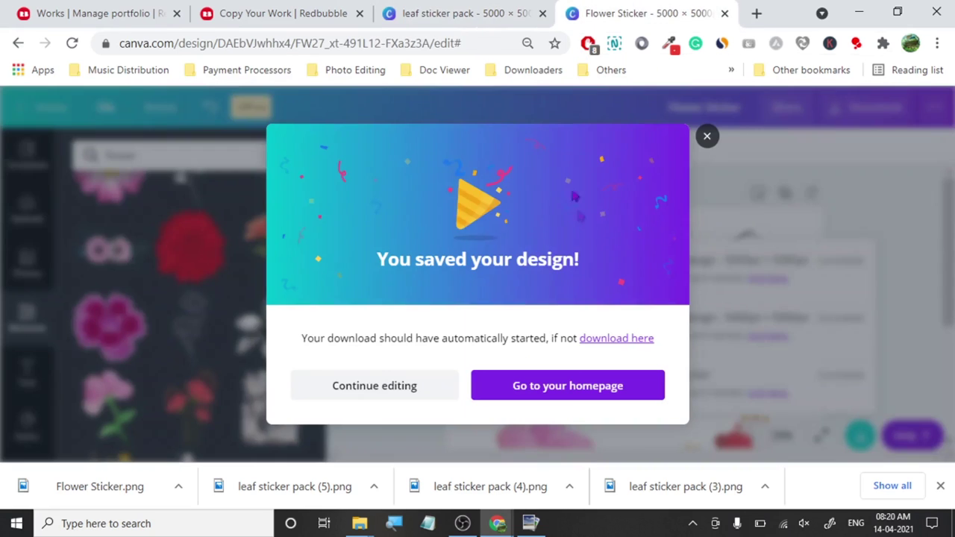
pyautogui.click(707, 137)
pyautogui.click(622, 381)
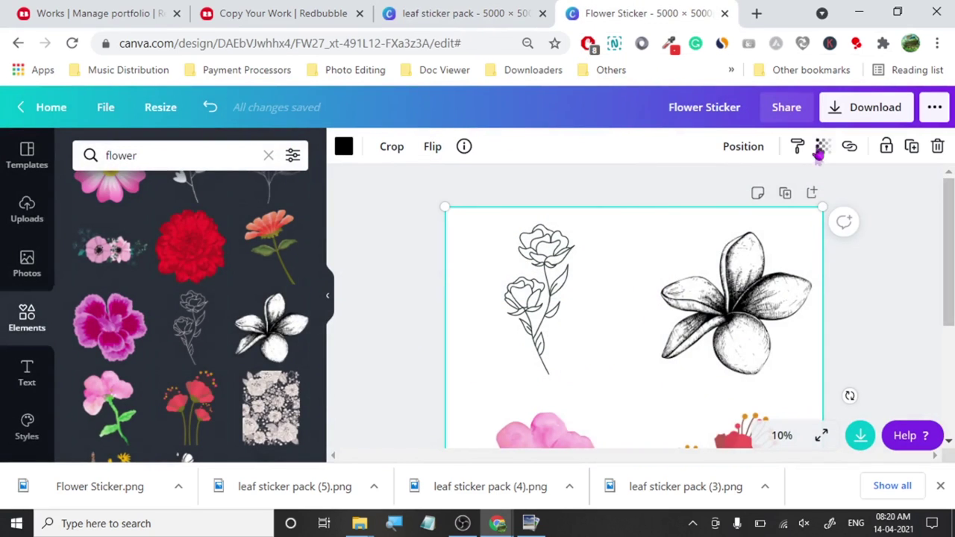
pyautogui.click(821, 146)
pyautogui.moveTo(749, 203); pyautogui.dragTo(805, 206)
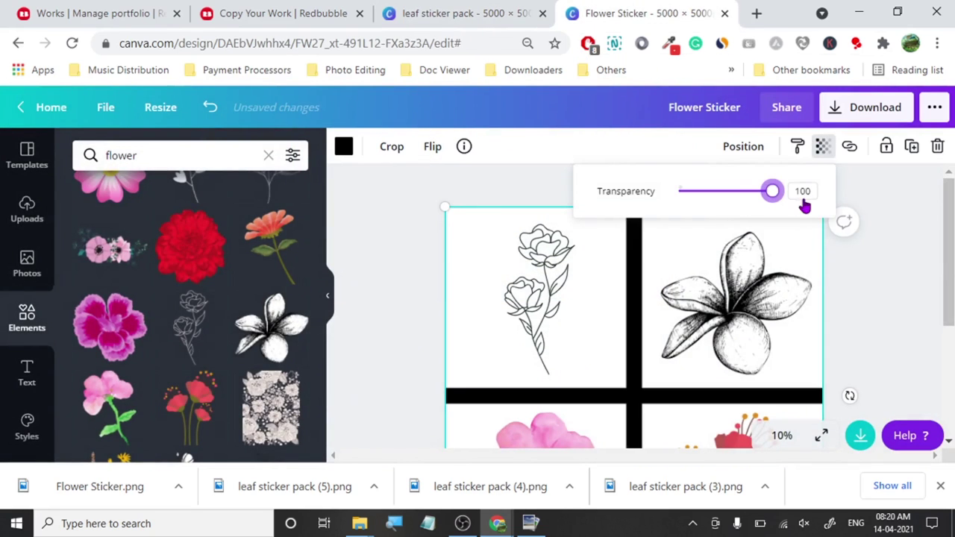
pyautogui.click(929, 265)
pyautogui.click(925, 275)
# Check the Flower Pack upload progress on Redbubble and look through the published packs in the portfolio works list.
pyautogui.click(276, 13)
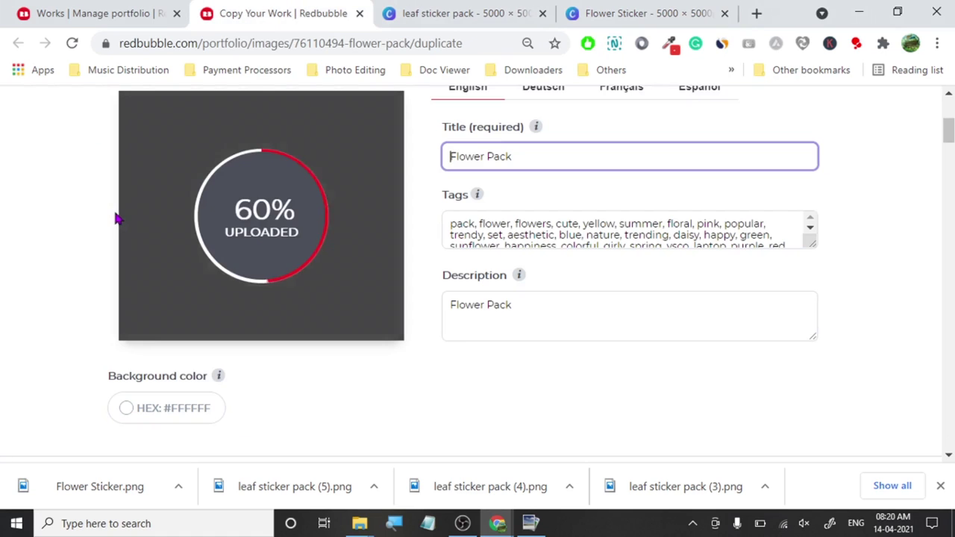
pyautogui.click(68, 13)
pyautogui.scroll(1, 117, 254)
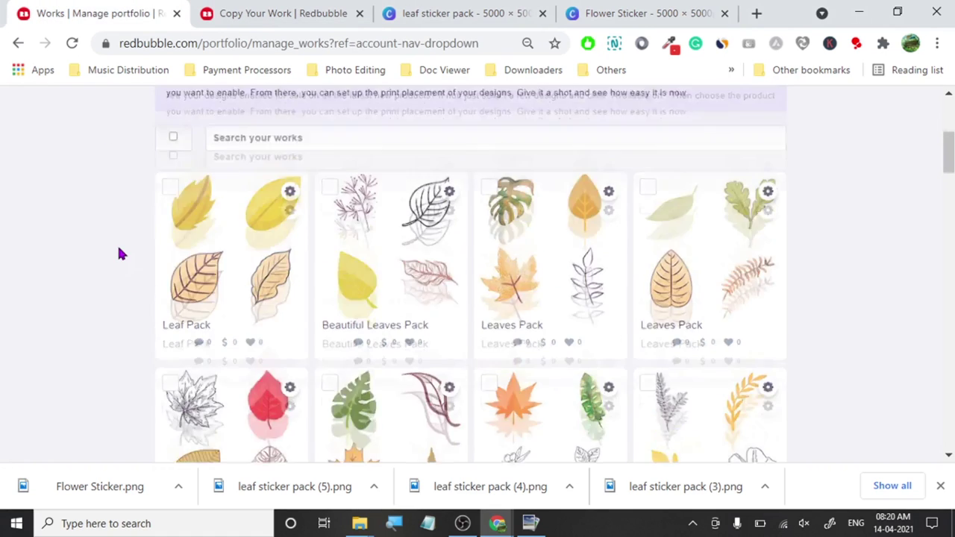
pyautogui.scroll(3, 118, 254)
pyautogui.scroll(-5, 117, 255)
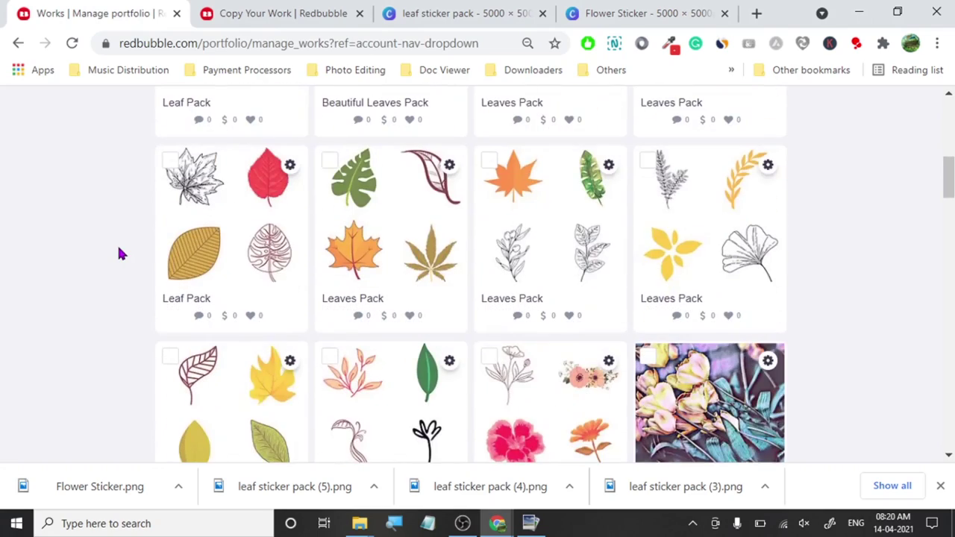
pyautogui.scroll(-1, 120, 254)
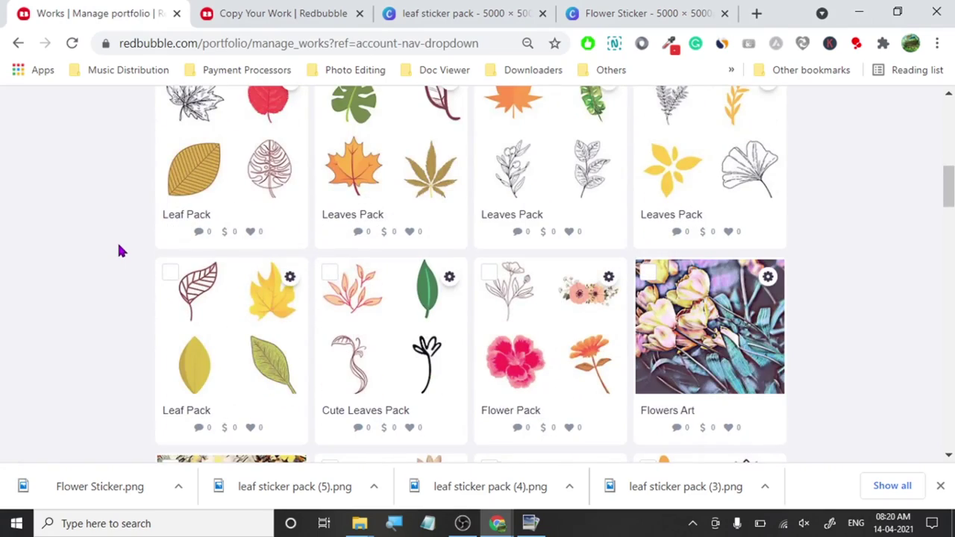